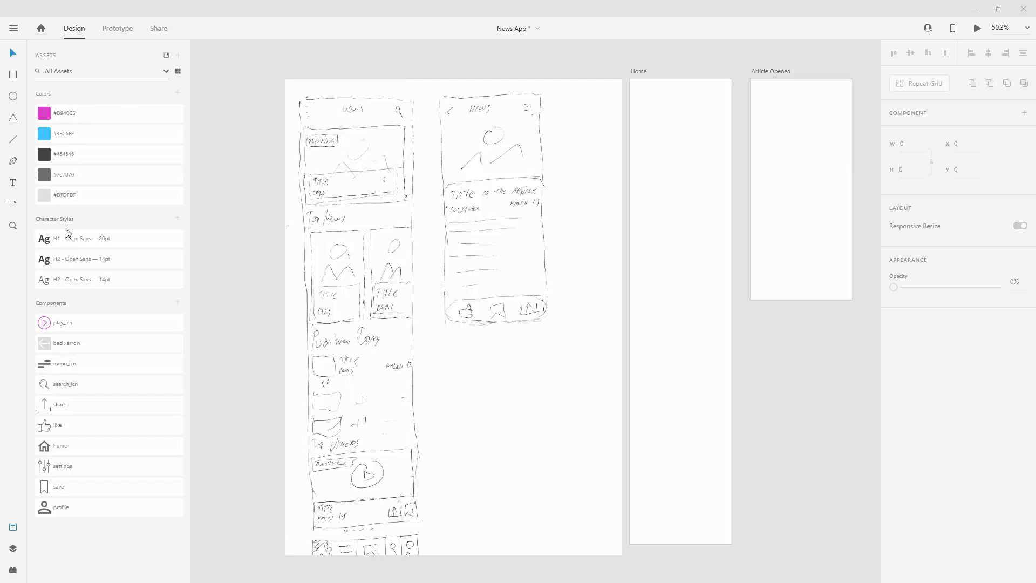
- Switch to the browser, look through the Picons Thin icon set preview, and return to the News App design
mouse_move(72, 255)
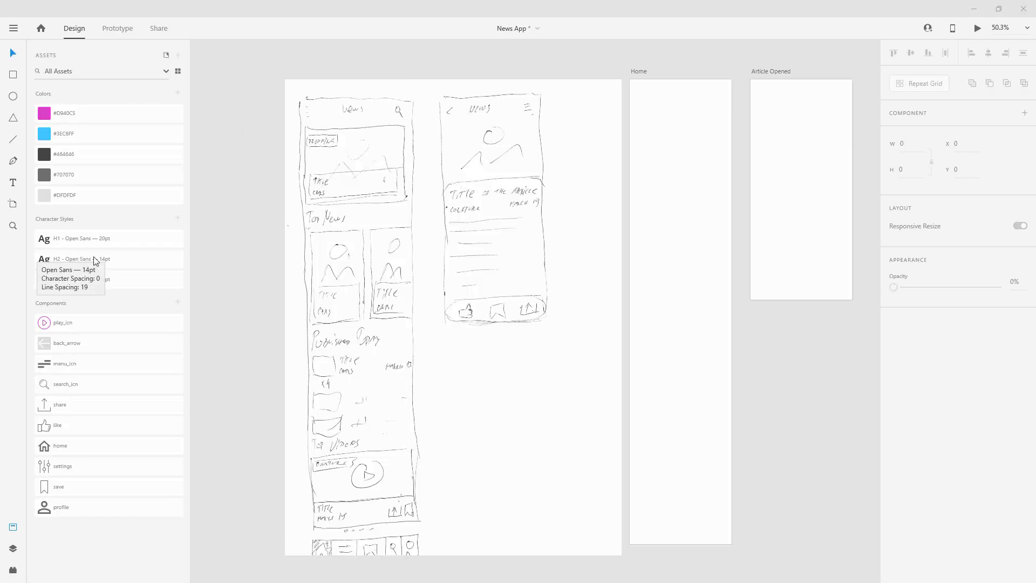
mouse_move(174, 293)
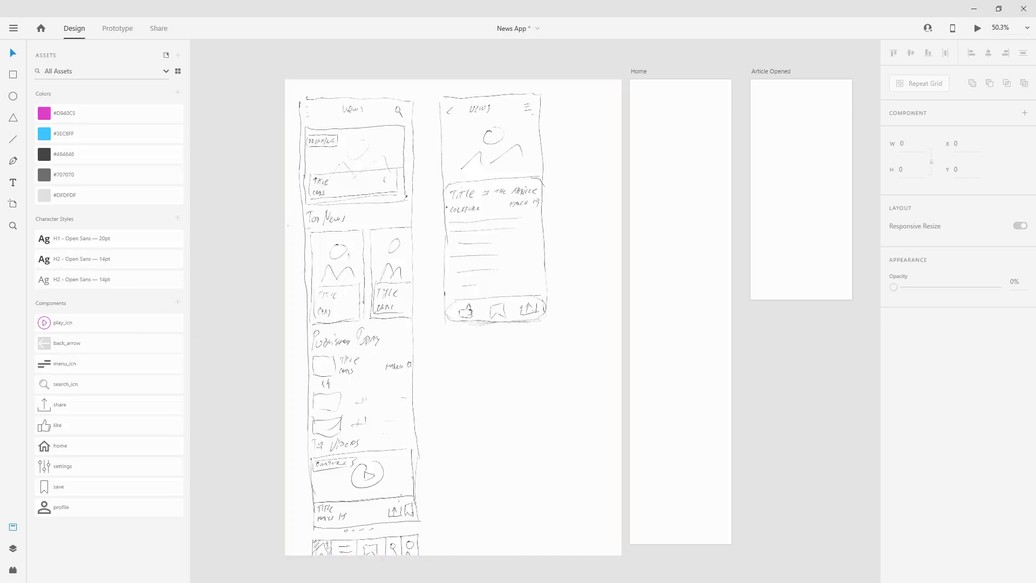
key(alt+Tab)
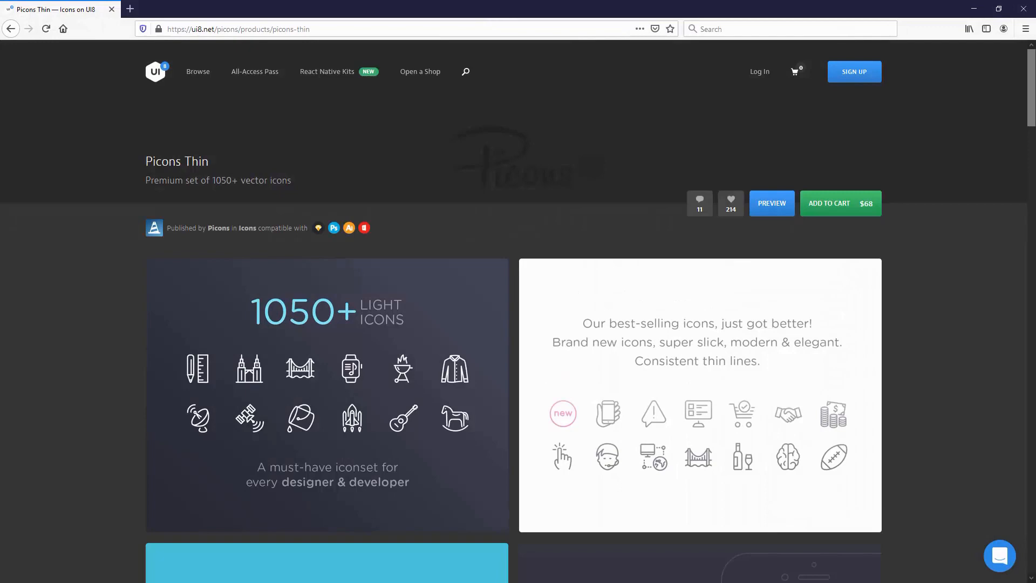
click(776, 209)
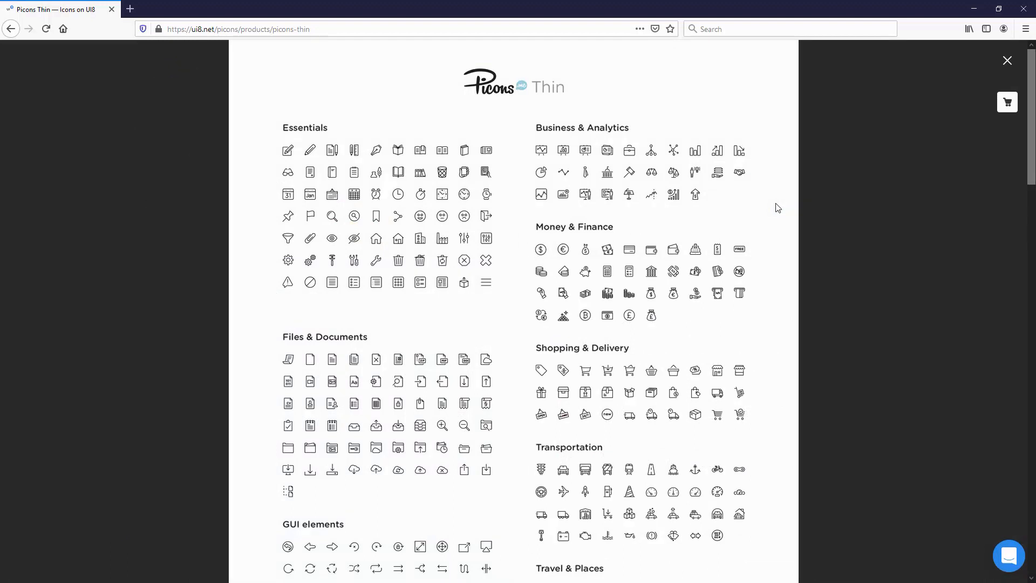
scroll(777, 207, down, 20)
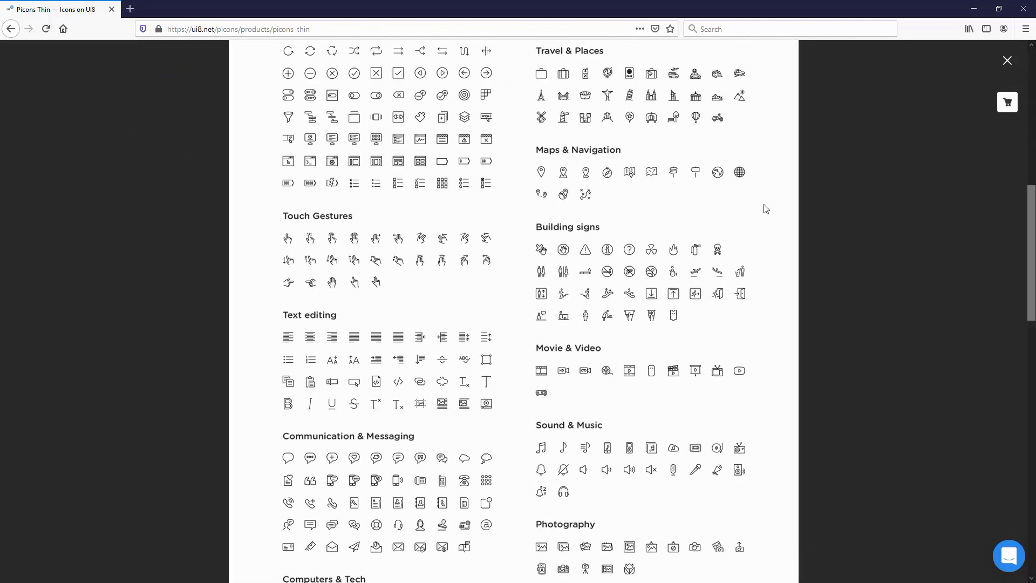
scroll(766, 209, down, 2)
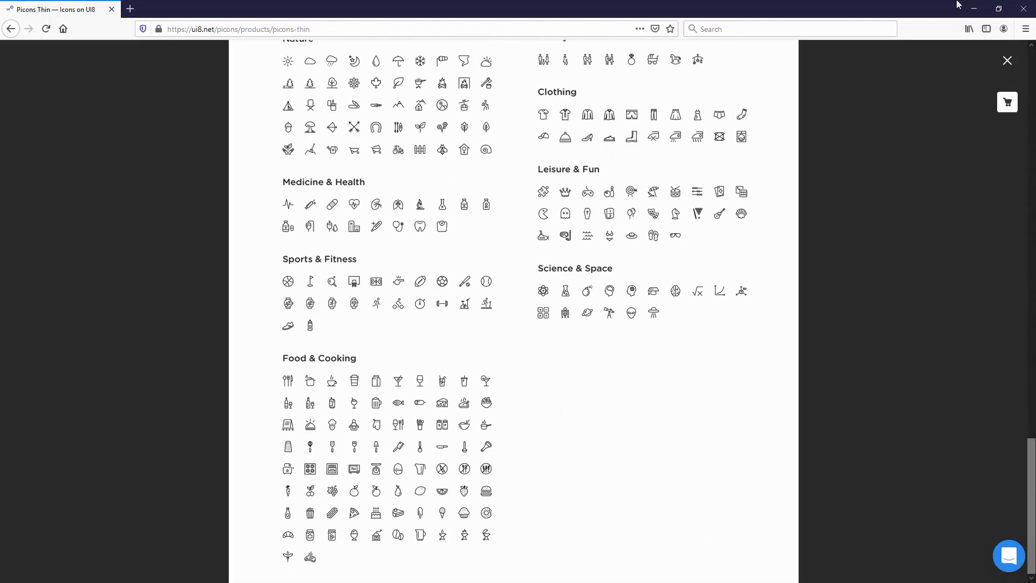
click(1007, 61)
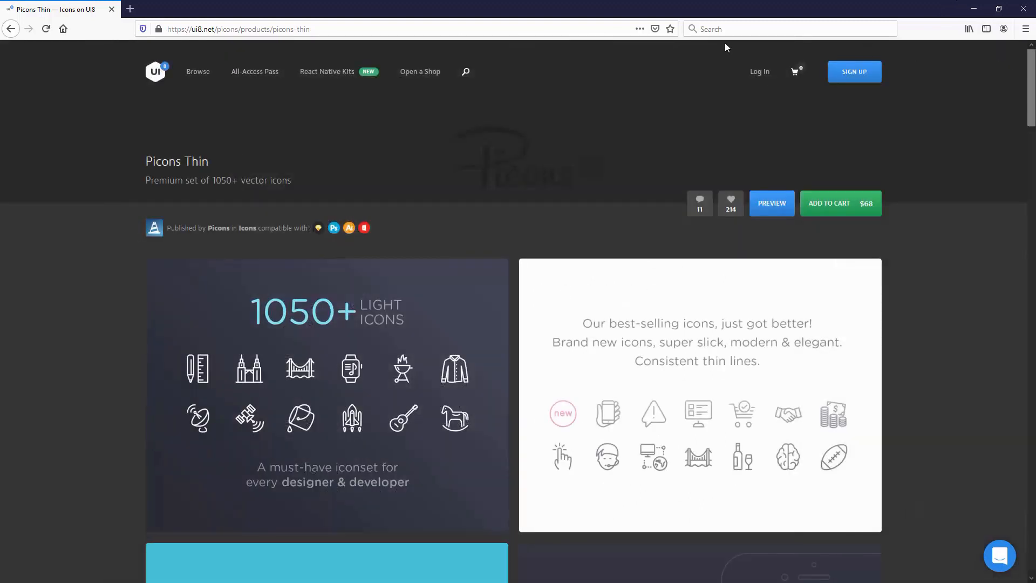
click(974, 9)
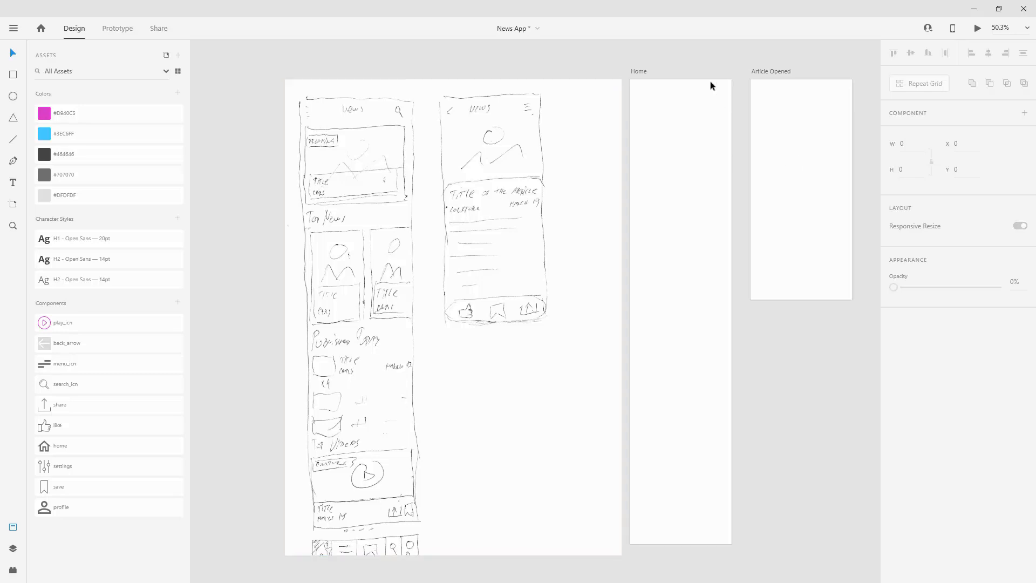
- Check the dimensions of the Home and Article Opened artboards
scroll(783, 64, up, 2)
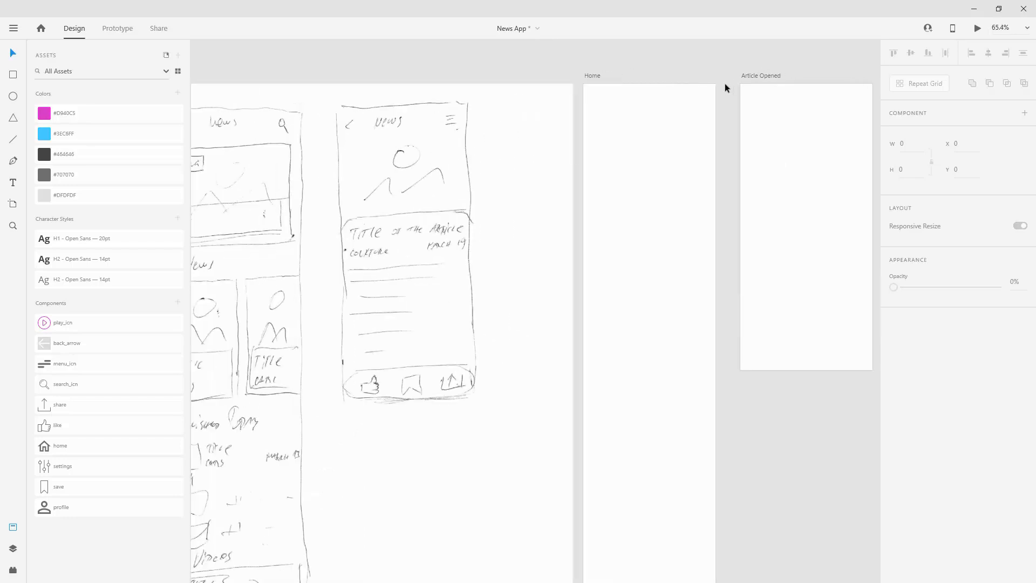
scroll(708, 63, down, 2)
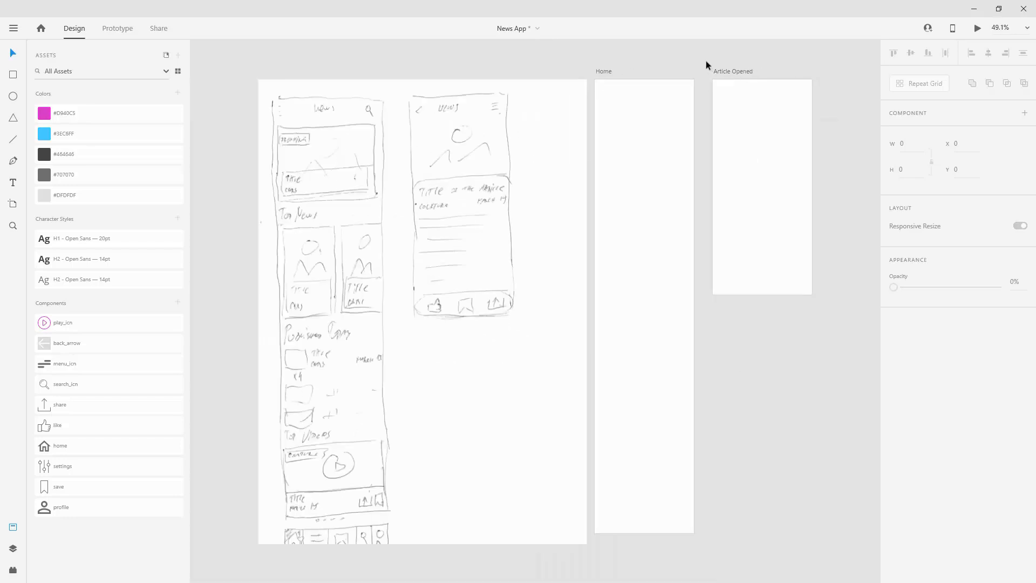
click(601, 74)
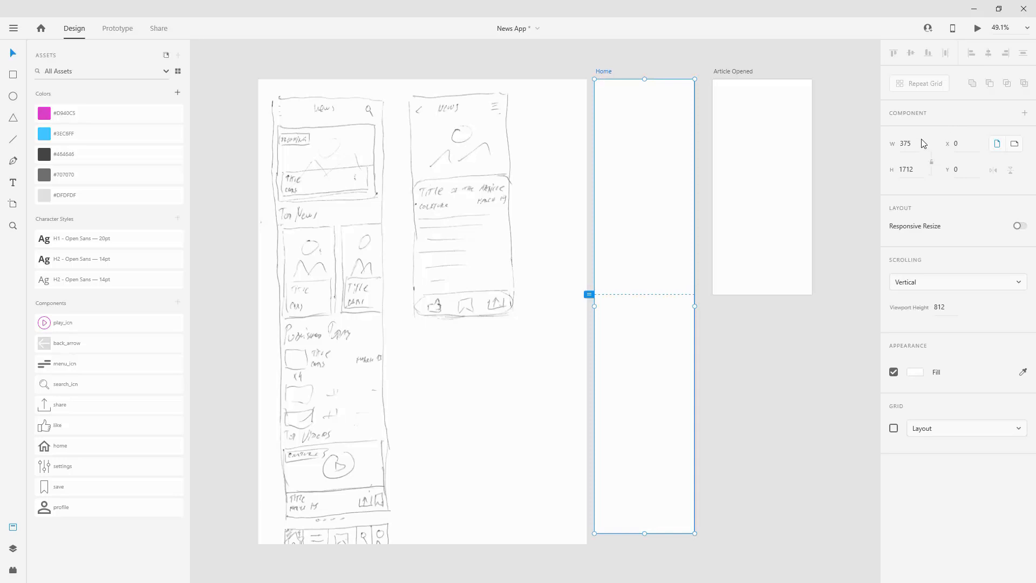
click(726, 71)
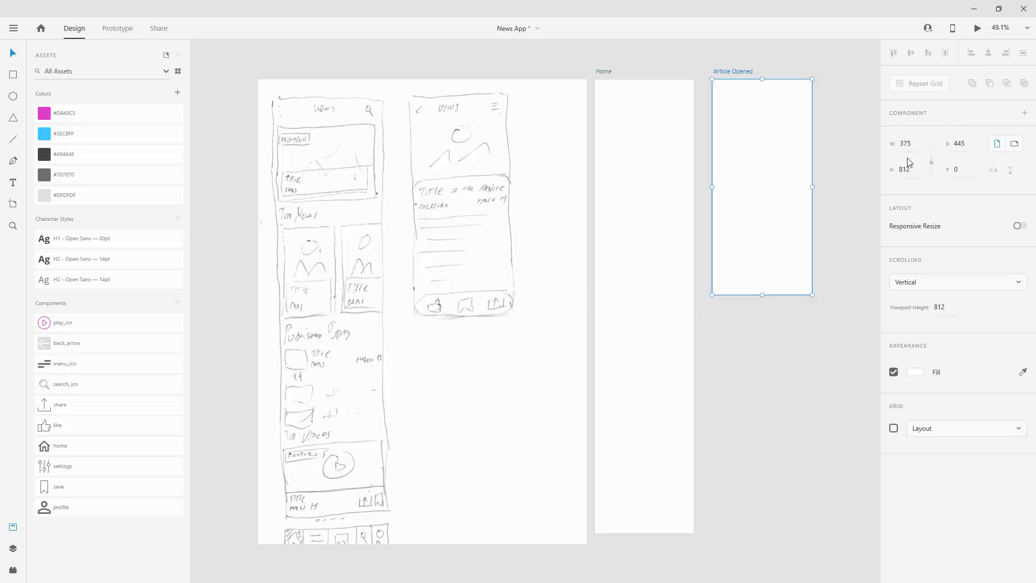
click(602, 79)
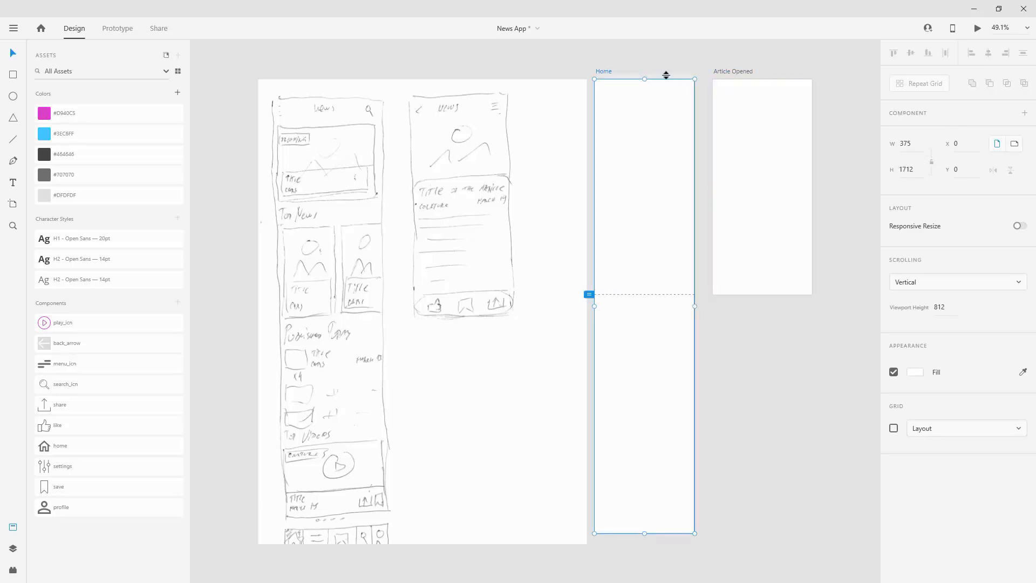
- Place the search_icn and menu_icn components in the upper part of the Home artboard, search toward the left and menu toward the right
scroll(680, 73, up, 4)
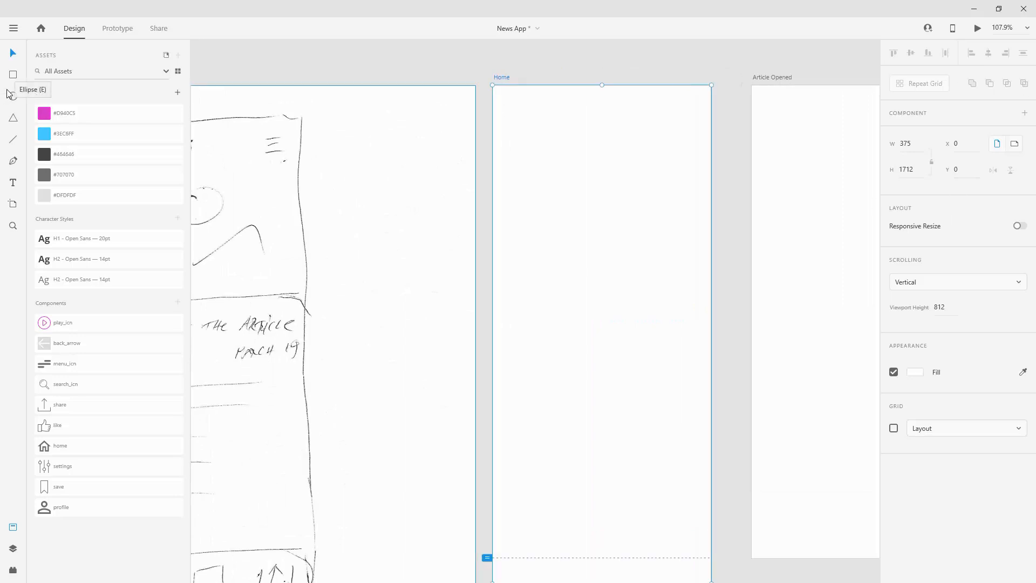
drag(85, 385, 541, 135)
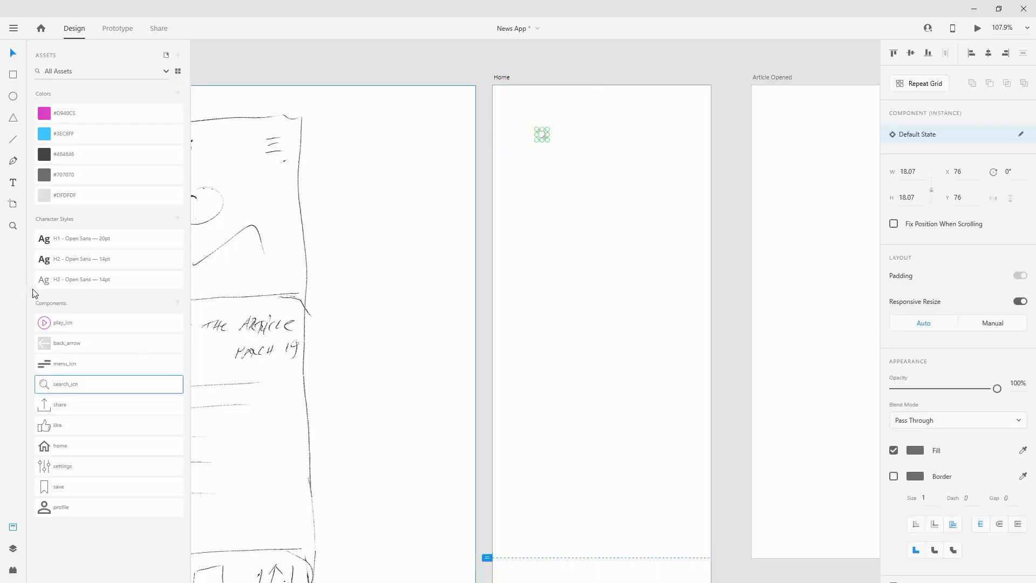
drag(74, 363, 700, 120)
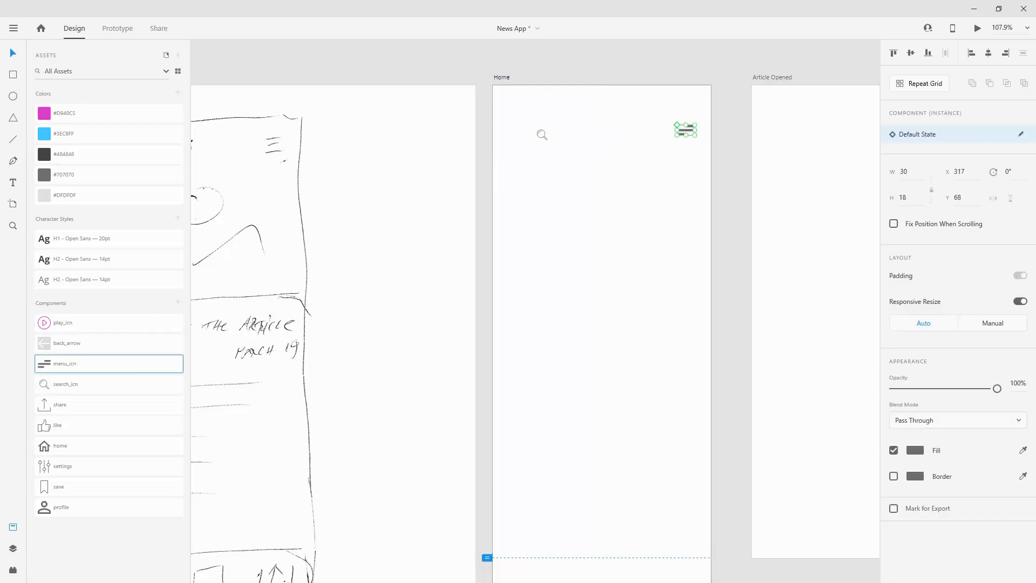
- Add the text "NewsLY" beside the search icon on the Home artboard and colour it #707070
click(565, 144)
key(t)
click(565, 138)
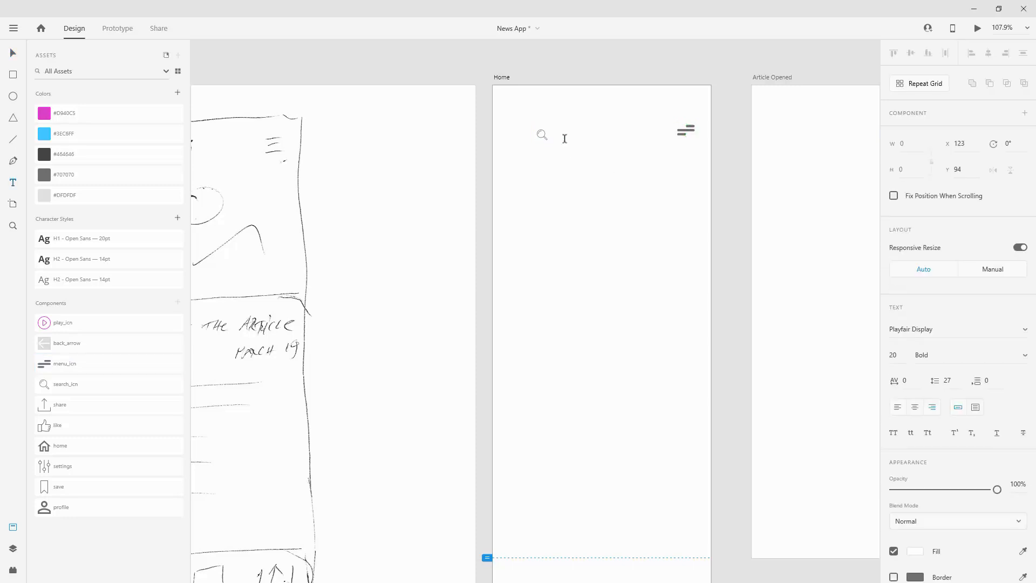
text(NewsLY)
key(ctrl+a)
click(108, 175)
key(Escape)
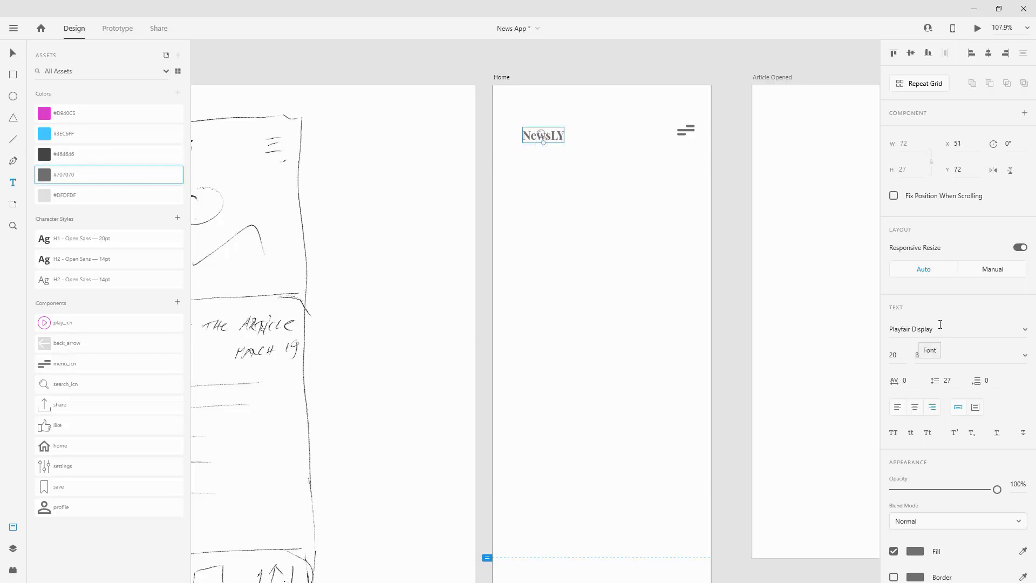
- Correct the title text's last letter to lowercase so it reads "NewsLy"
double_click(565, 134)
click(565, 134)
key(BackSpace)
text(y)
key(Escape)
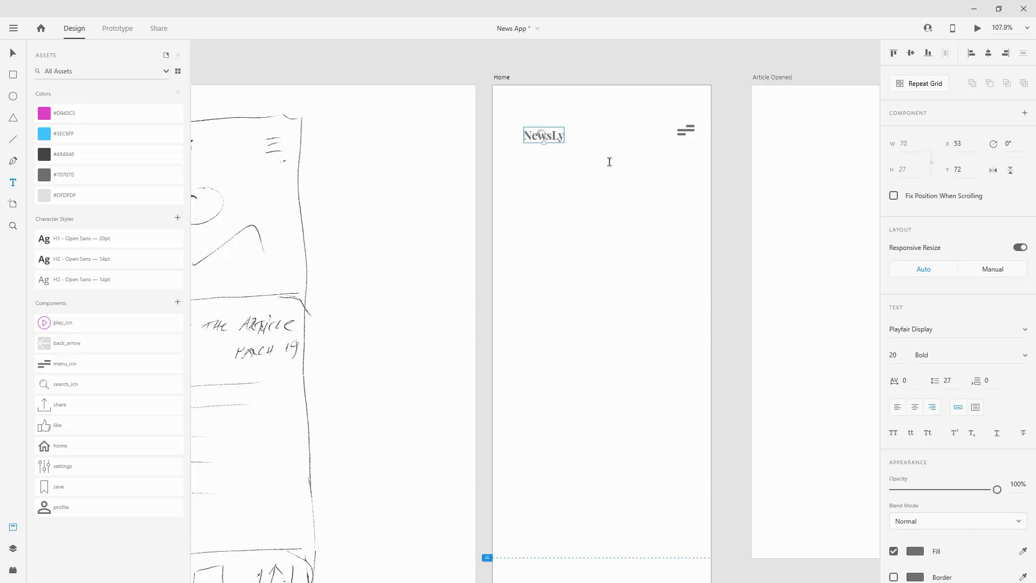
- Move the NewsLy title 100 px to the right so it sits between the two icons
key(shift+Right)
key(shift+Right)
key(shift+Right)
key(shift+Right)
key(shift+Right)
key(shift+Right)
key(shift+Right)
key(shift+Right)
key(shift+Right)
key(shift+Right)
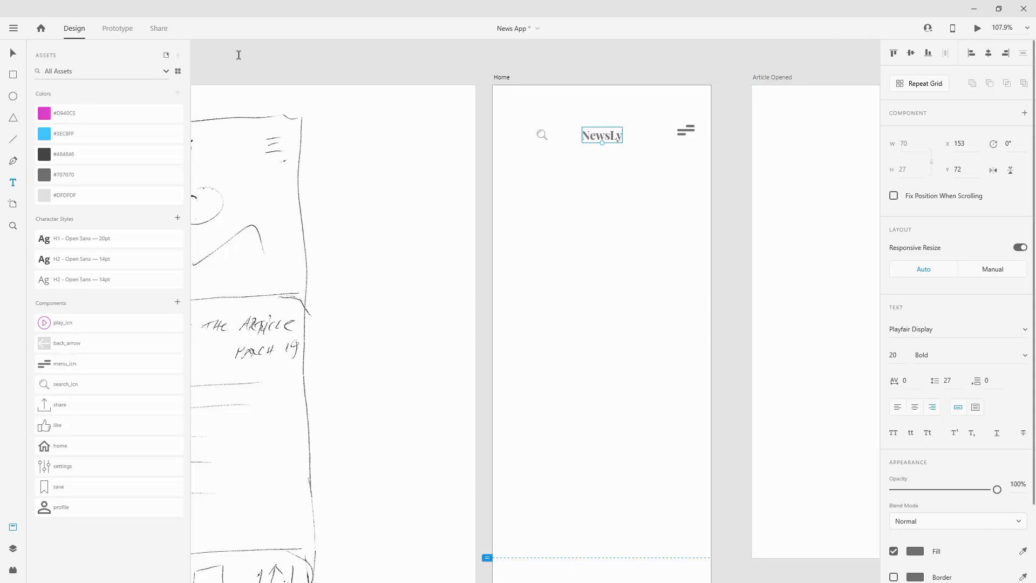
- Align the search icon, NewsLy title and menu icon on their vertical middles
click(7, 52)
drag(535, 109, 697, 151)
click(910, 53)
click(539, 106)
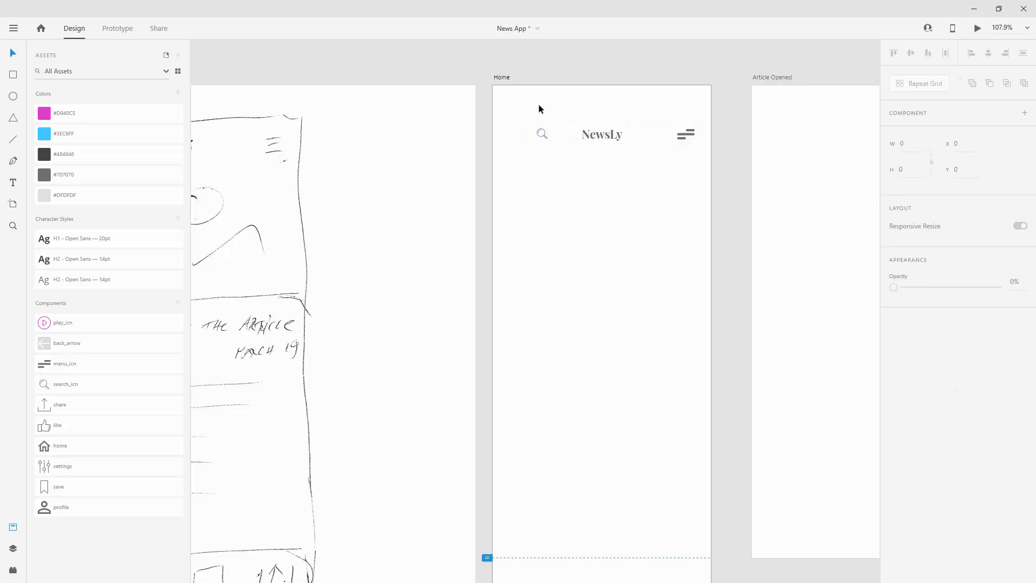
- Position the search icon 20 px from the Home artboard's left edge and the menu icon 20 px from its right edge
click(542, 135)
click(975, 52)
click(692, 137)
click(1005, 53)
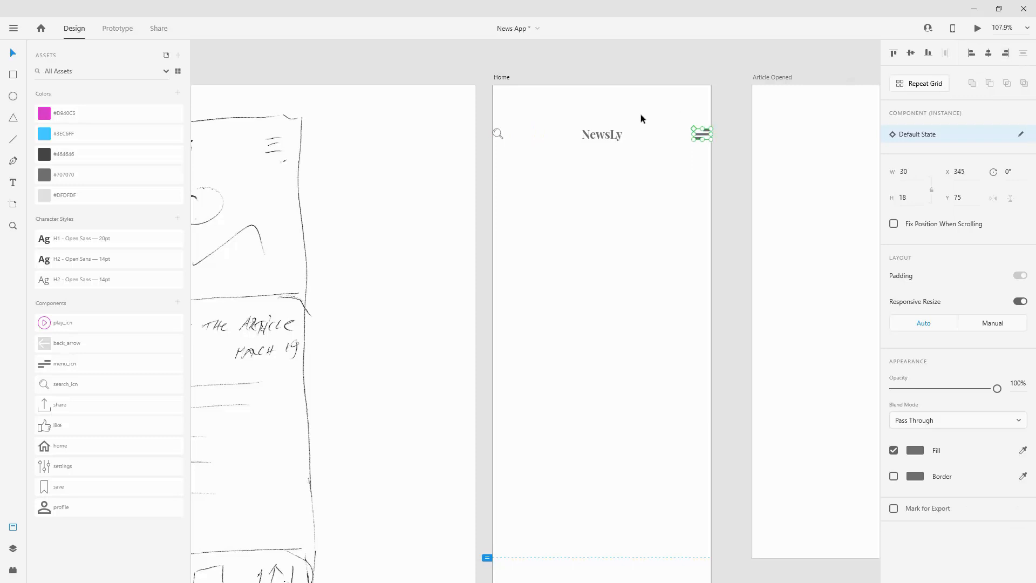
key(shift+Left)
key(shift+Left)
click(498, 133)
click(499, 134)
key(shift+Right)
key(shift+Right)
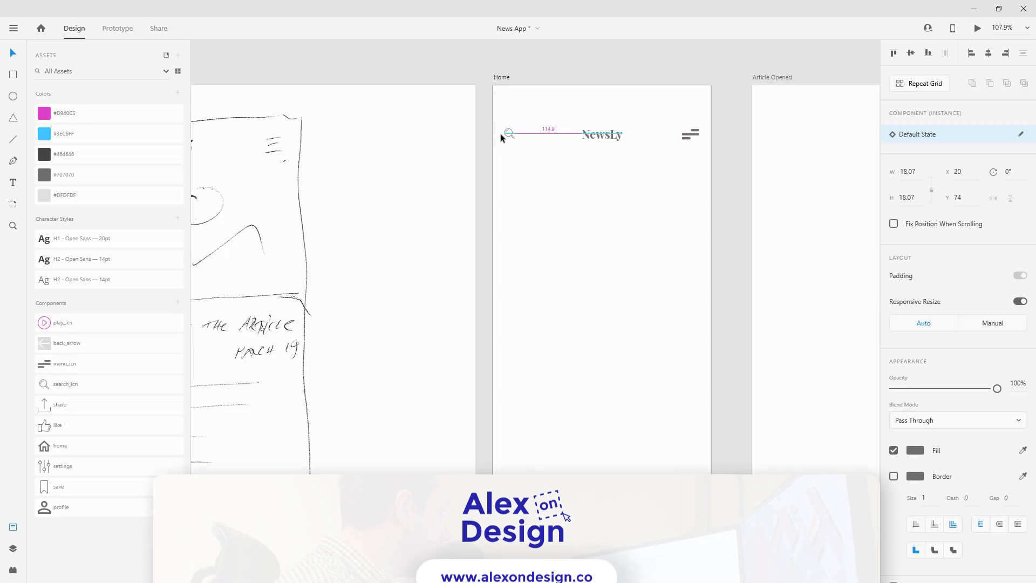
- Group the search icon, NewsLy title and menu icon, and name the group nav_bar
click(586, 136)
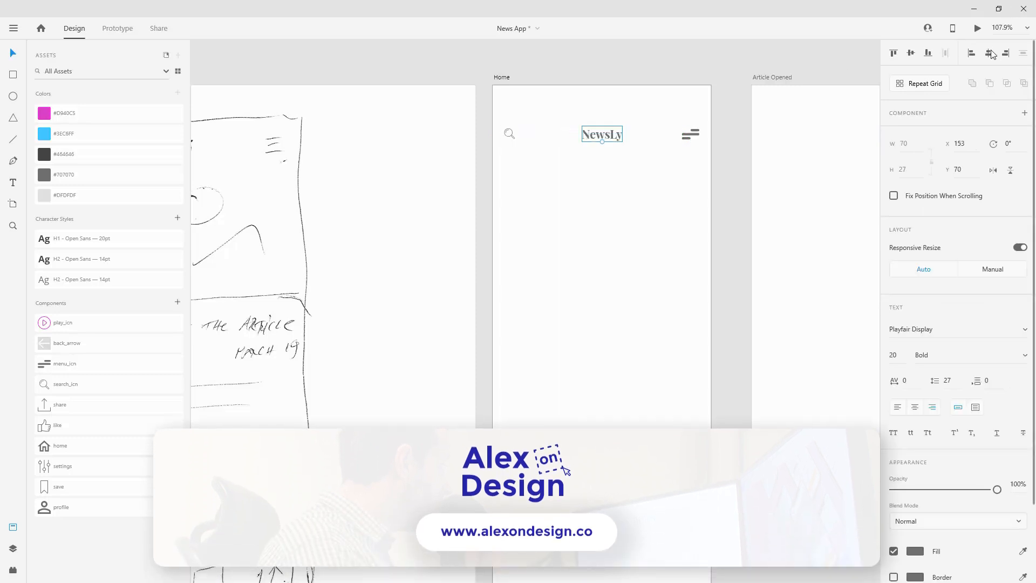
drag(492, 111, 701, 142)
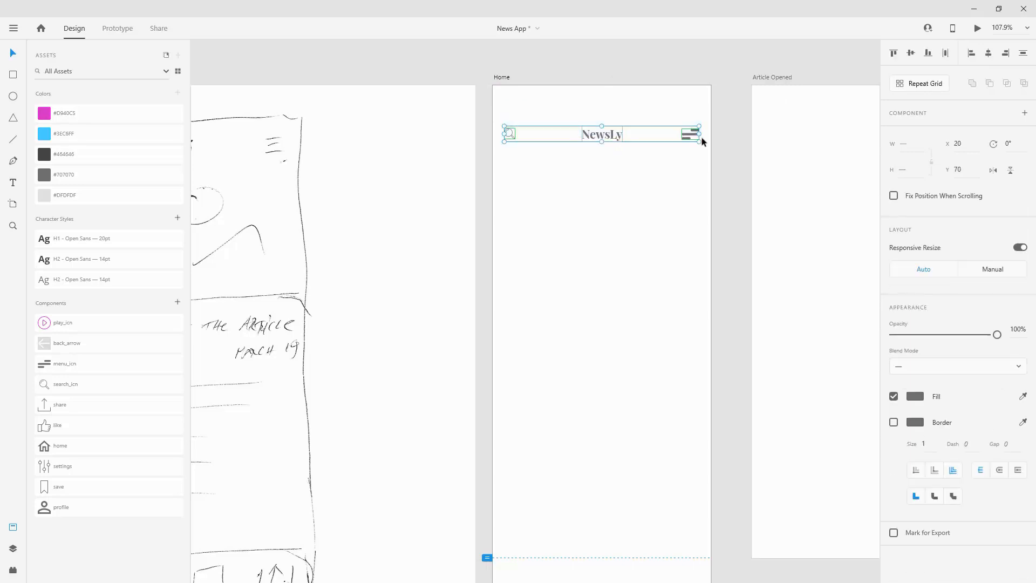
key(ctrl+g)
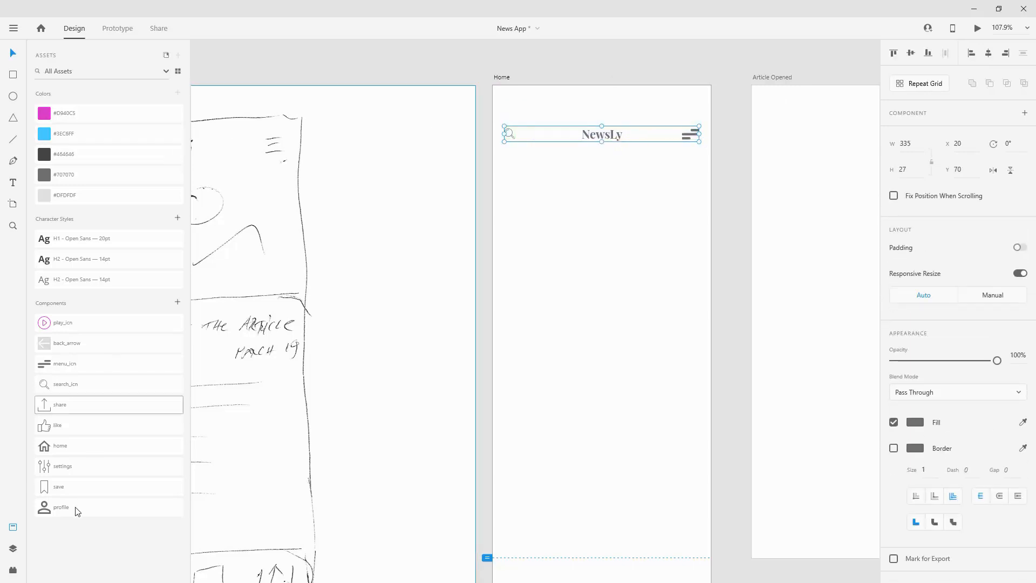
click(15, 548)
double_click(54, 92)
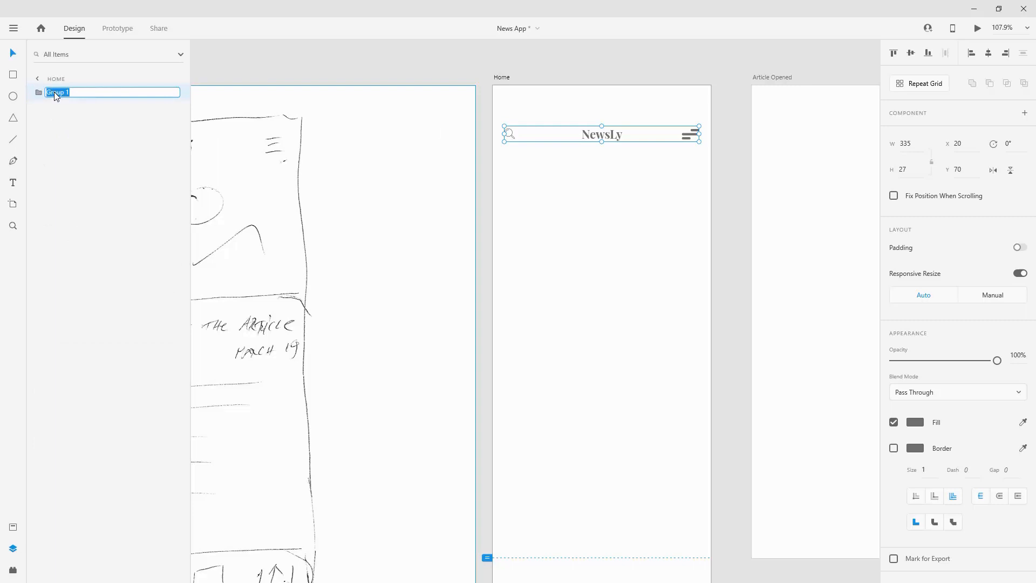
text(nav_bar)
key(Return)
- Move the search_icn layer above the NewsLy text within the nav_bar group
click(37, 95)
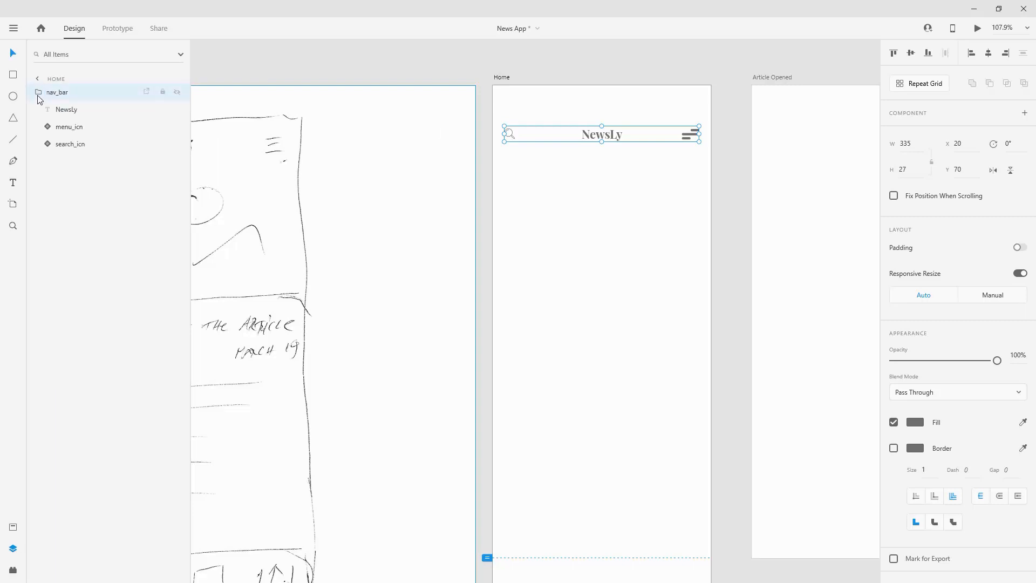
drag(76, 143, 90, 107)
click(38, 92)
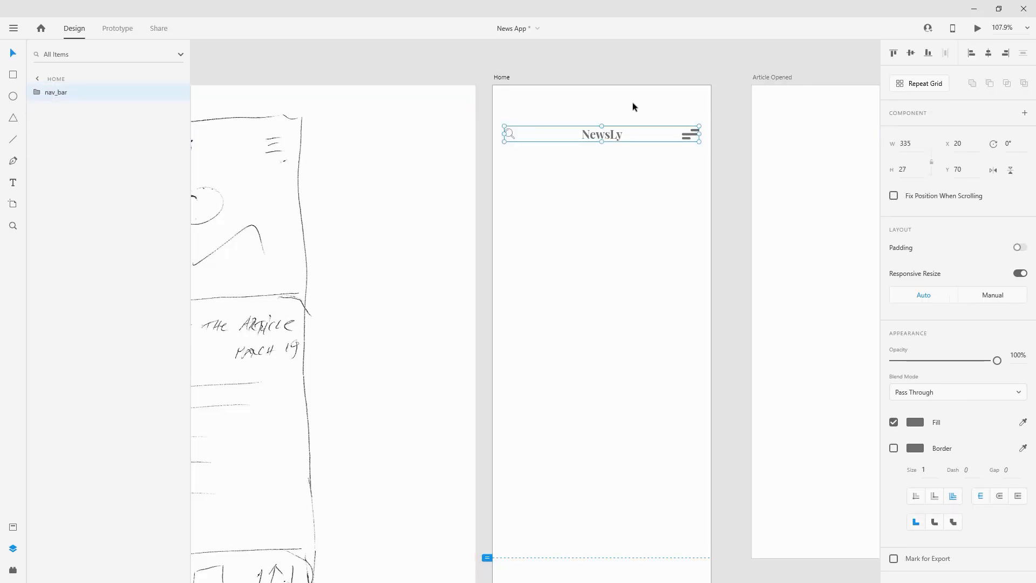
- Position the nav_bar group 50 px below the top edge of the Home artboard
click(894, 53)
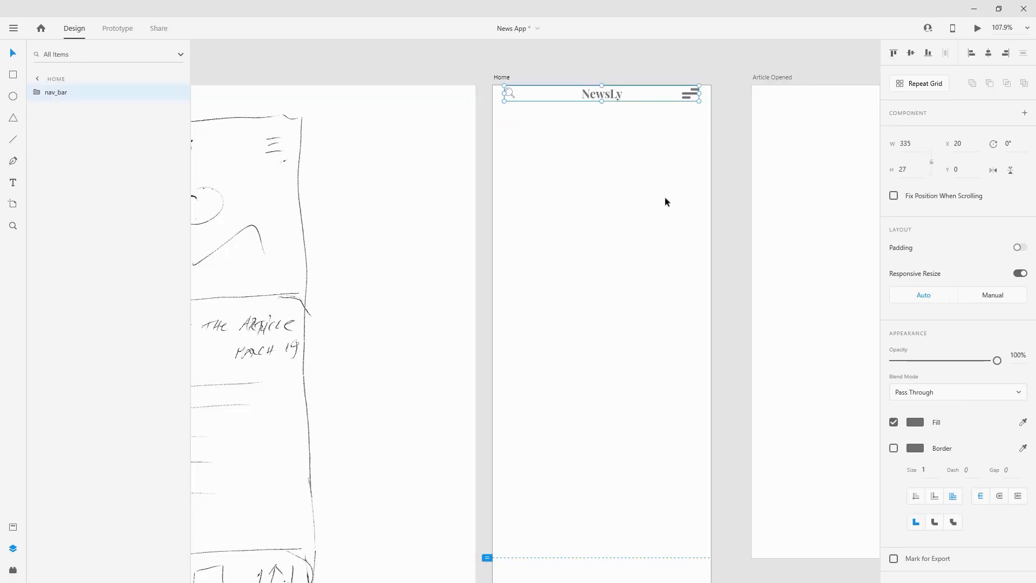
key(shift+Down)
key(shift+Down)
key(shift+Down)
key(shift+Down)
key(shift+Down)
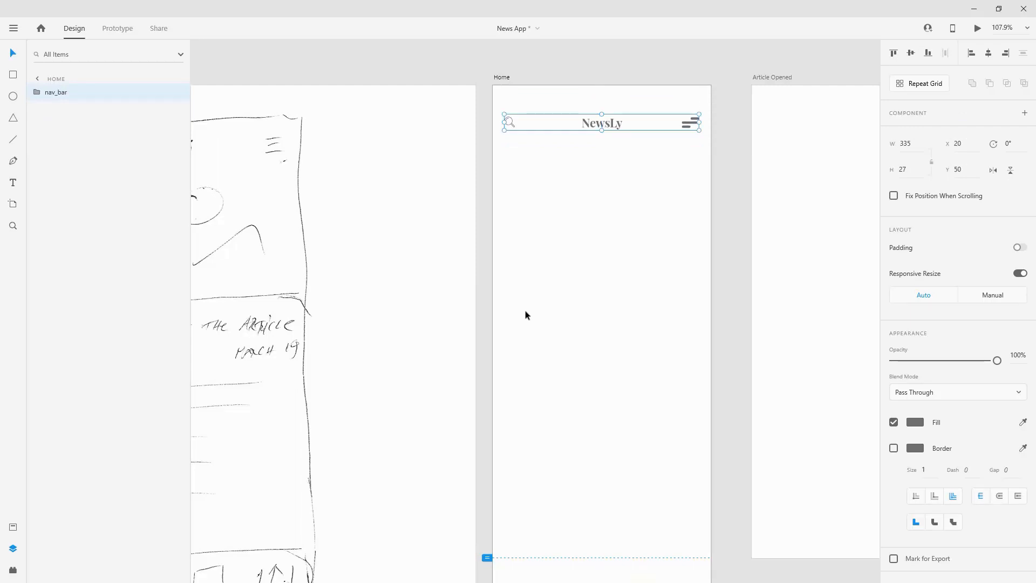
- Copy the nav_bar group from the Home artboard to the Article Opened artboard
scroll(551, 209, down, 2)
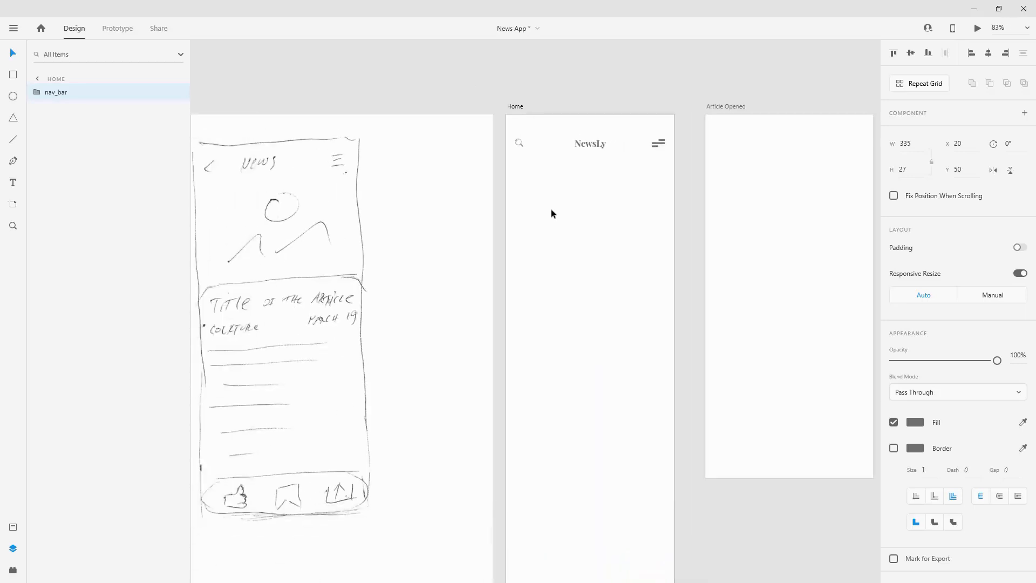
key(ctrl+c)
click(734, 141)
key(ctrl+v)
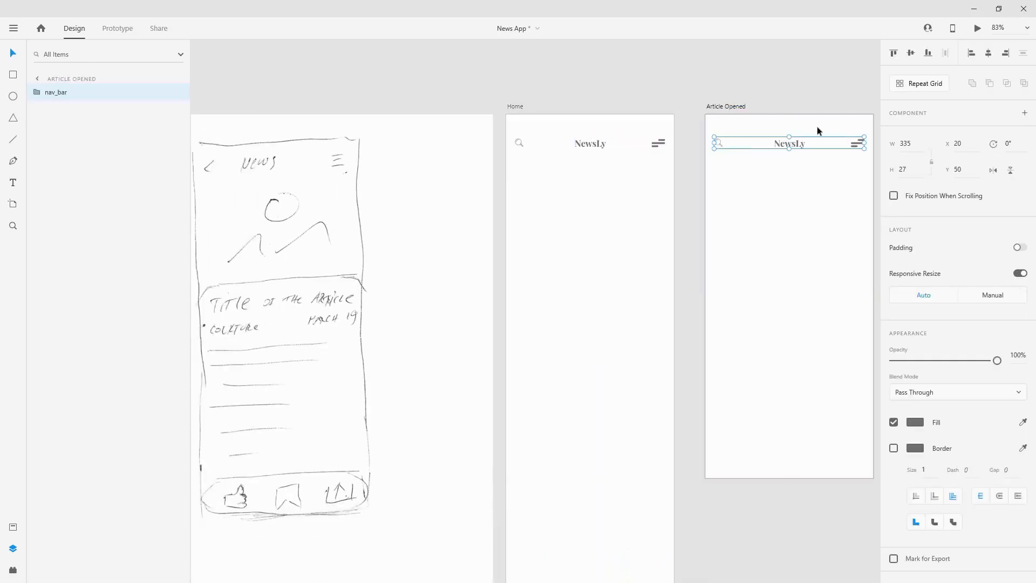
- Replace the search icon in the Article Opened navigation bar with the back_arrow component
scroll(835, 123, up, 6)
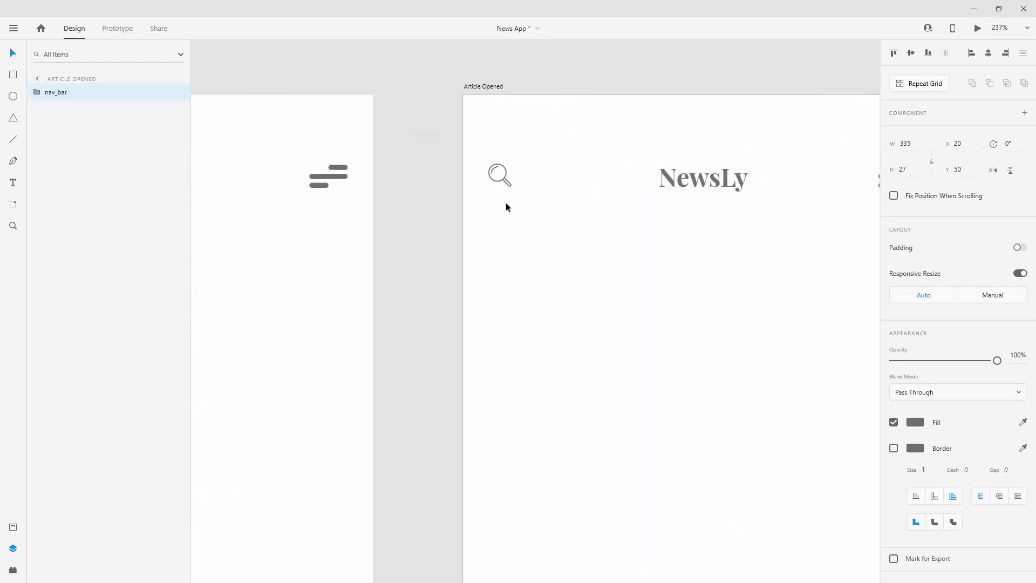
click(13, 526)
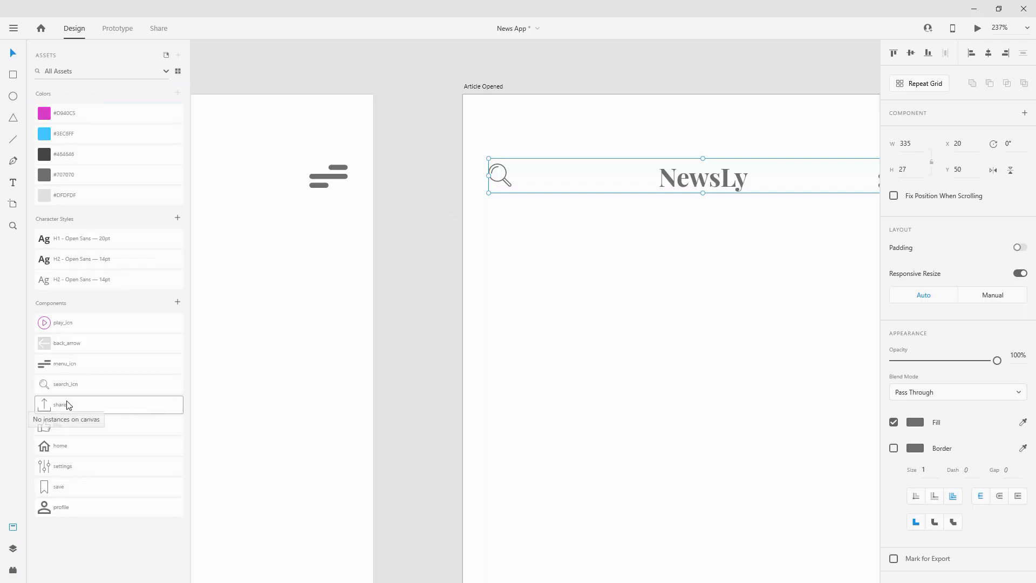
drag(74, 345, 497, 183)
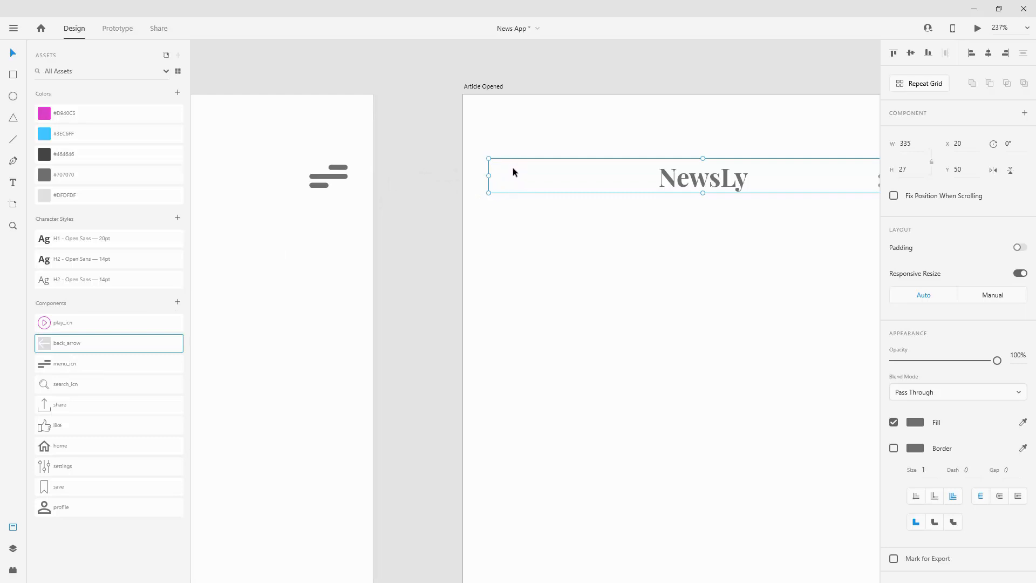
scroll(474, 191, down, 2)
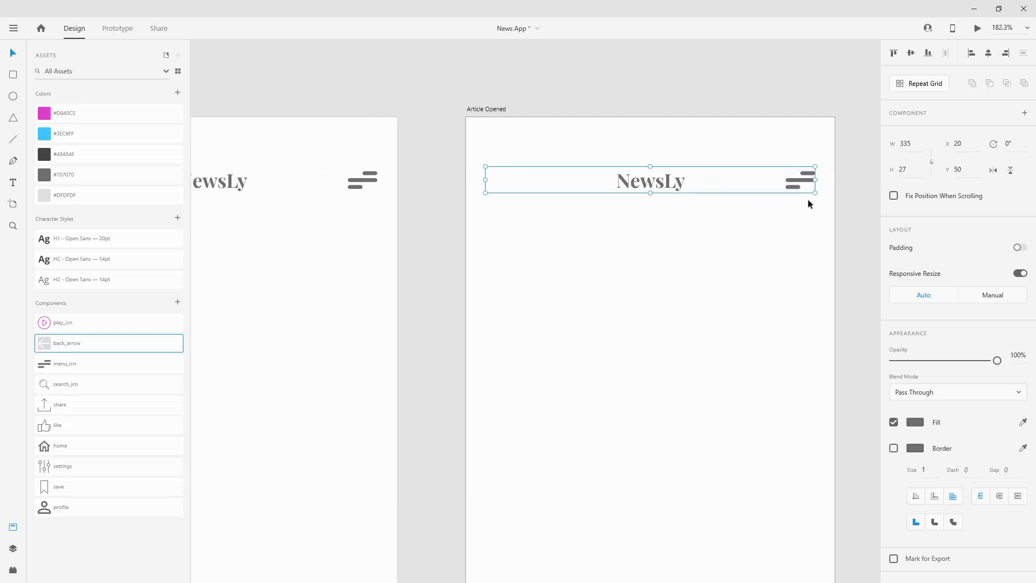
scroll(710, 217, down, 3)
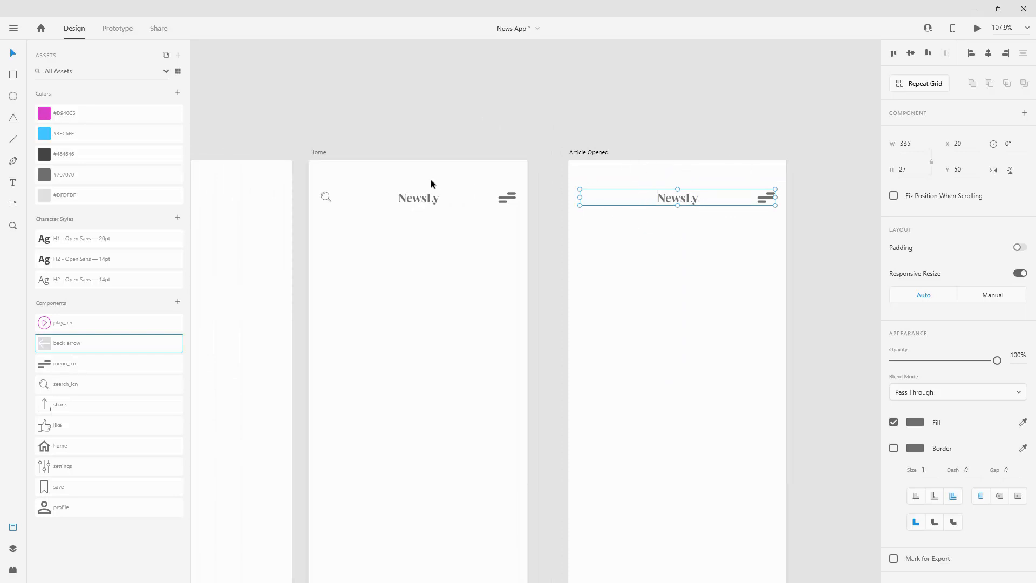
- Examine the wireframe sketches for the layout below the navigation bar and compare it with the Home artboard
click(376, 226)
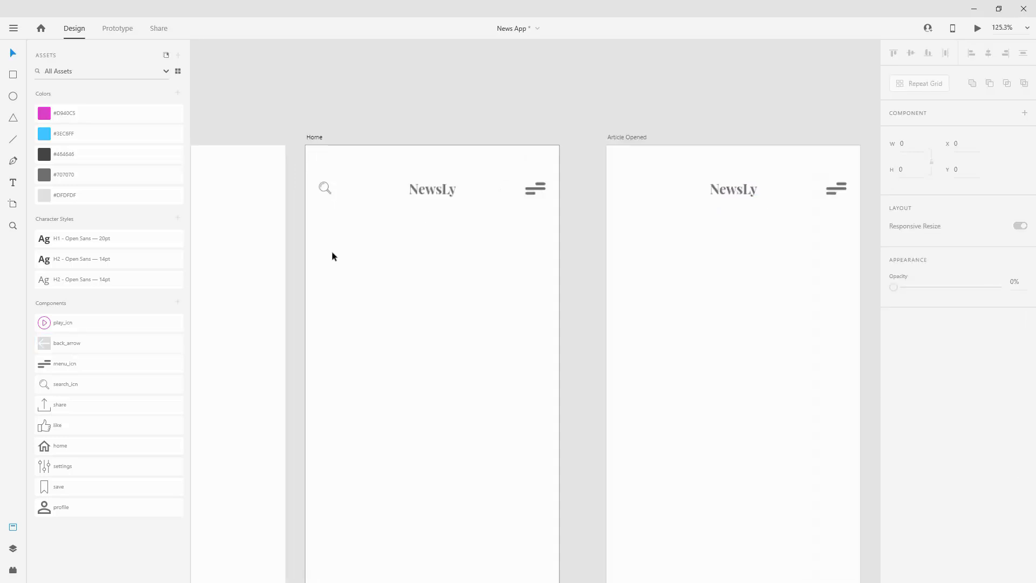
scroll(333, 252, up, 2)
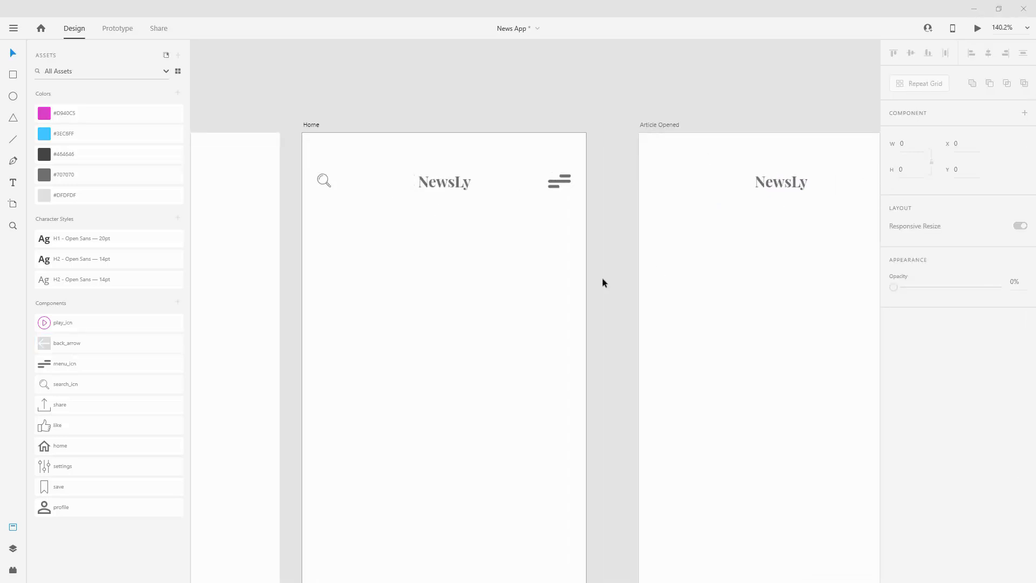
scroll(575, 281, down, 2)
mouse_move(796, 255)
mouse_down()
mouse_move(600, 260)
mouse_move(346, 302)
mouse_up()
click(461, 112)
drag(373, 134, 893, 102)
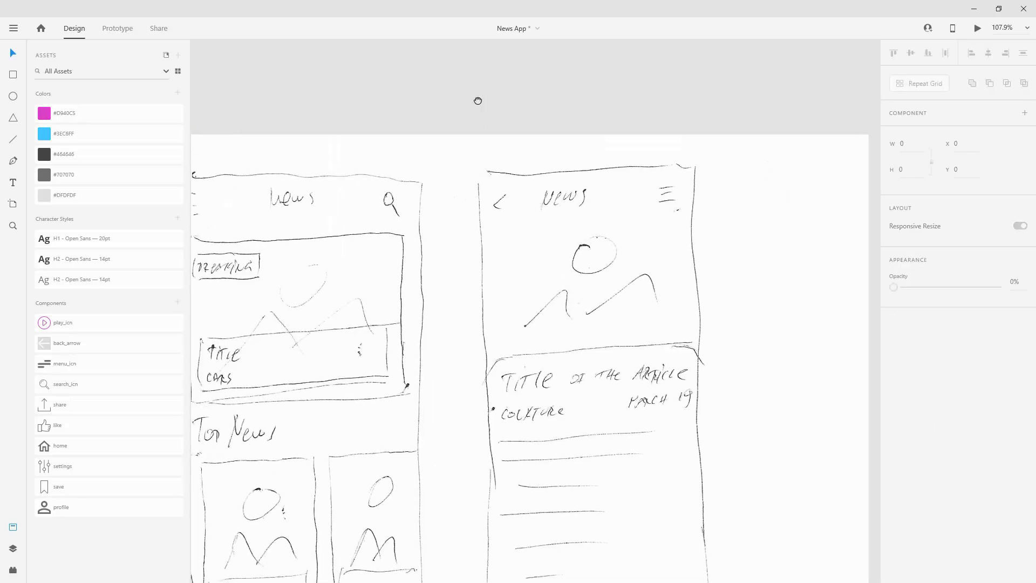
drag(478, 102, 628, 94)
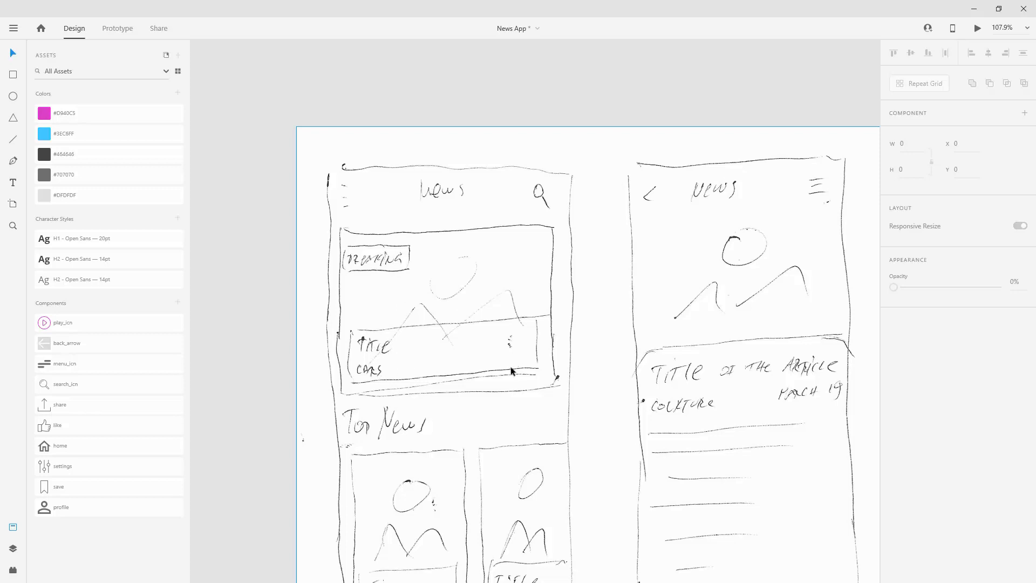
scroll(397, 338, down, 3)
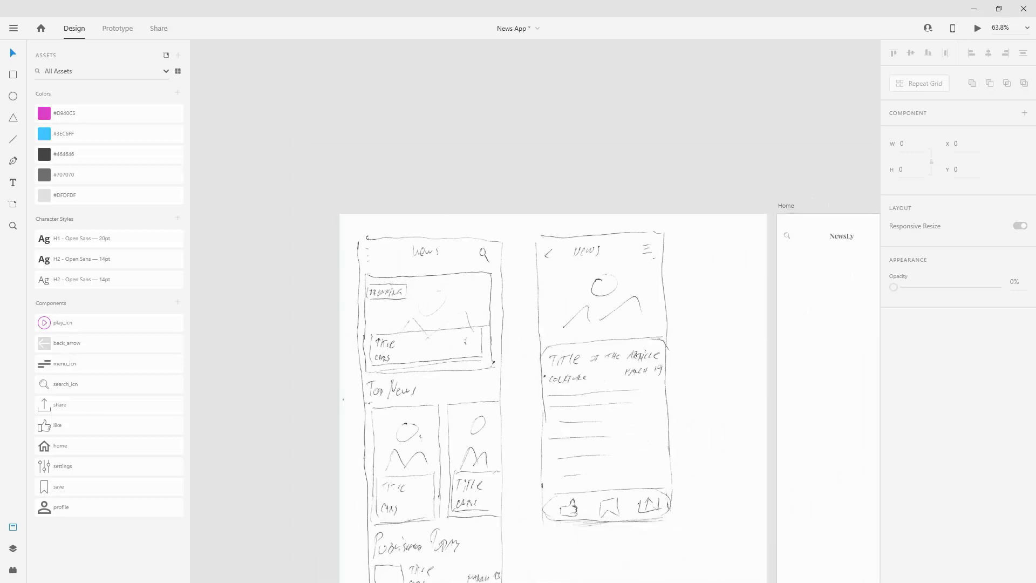
drag(693, 134, 390, 64)
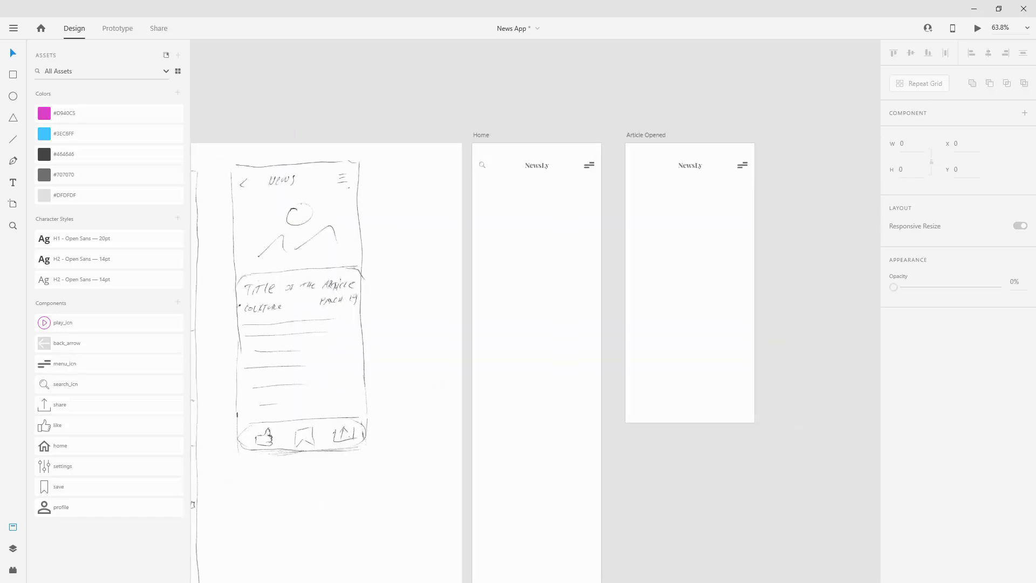
- Draw a rectangle about 335 by 130 px below the Home navigation bar and give it a corner radius of 10
scroll(536, 193, up, 5)
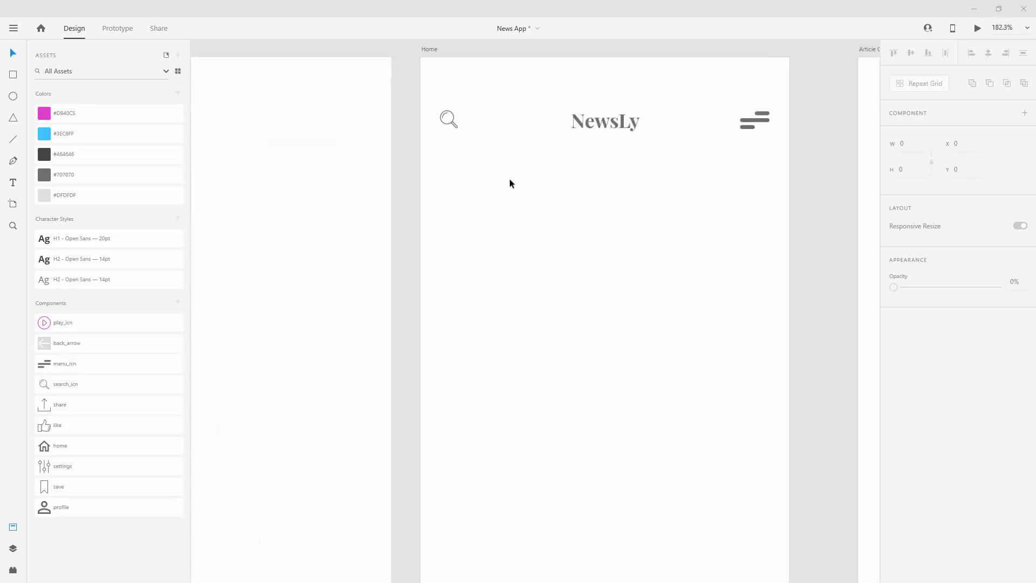
click(16, 78)
drag(441, 183, 770, 313)
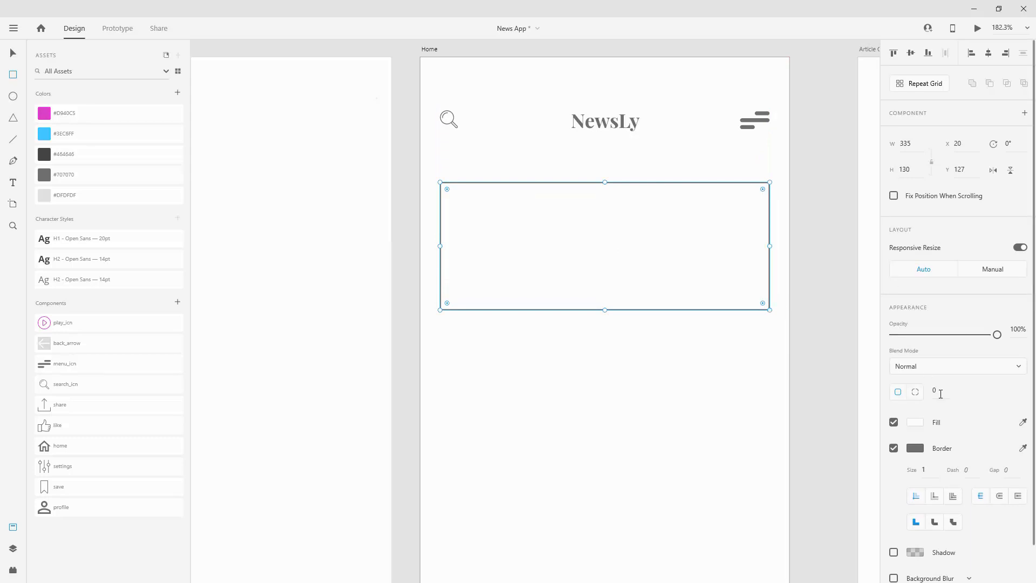
text(10)
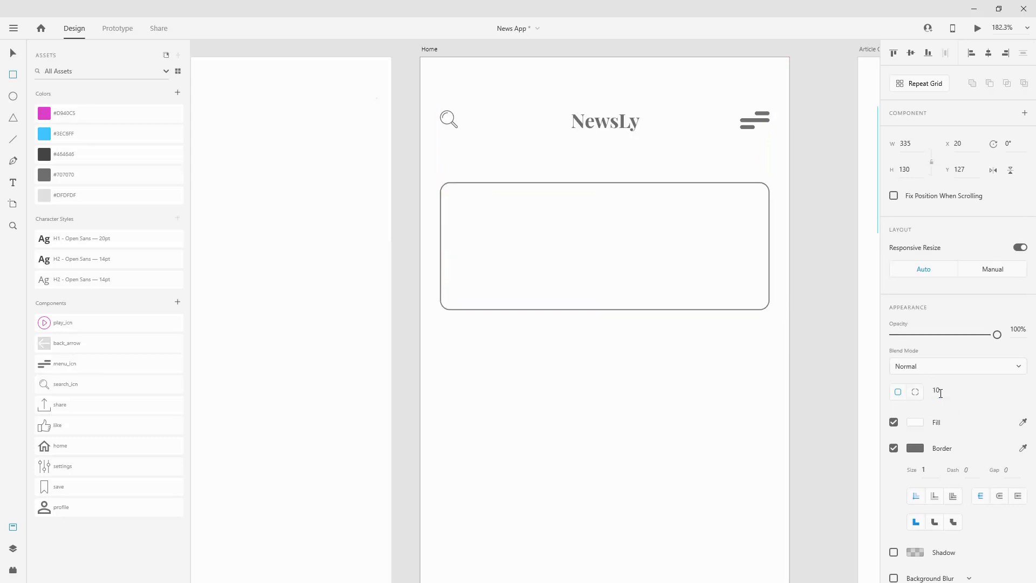
- Make the rounded rectangle 242 px high, move it up to Y 107 and remove its border
click(912, 170)
text(242)
key(Return)
key(v)
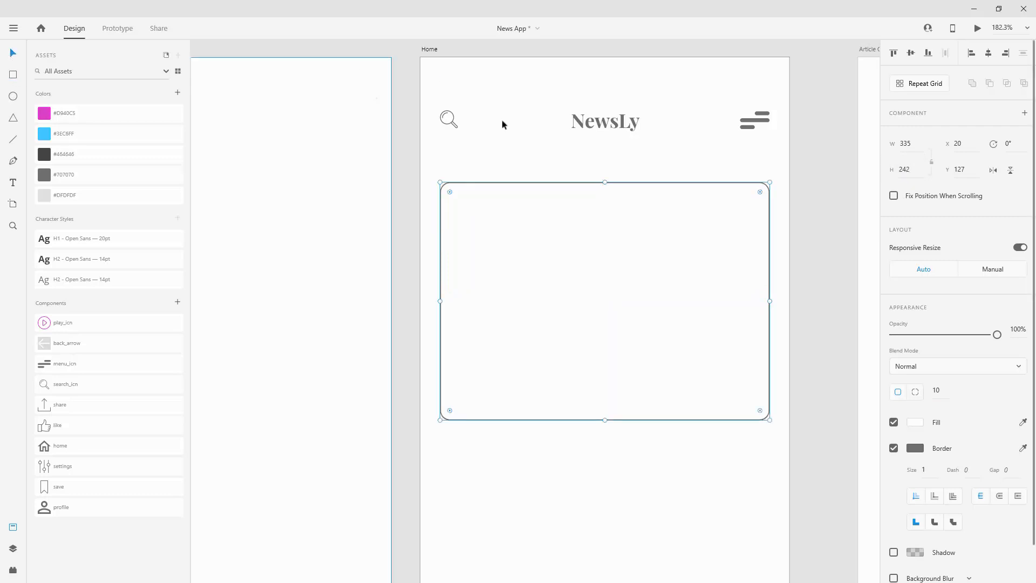
mouse_move(586, 193)
mouse_down()
mouse_move(588, 164)
mouse_move(590, 174)
mouse_up()
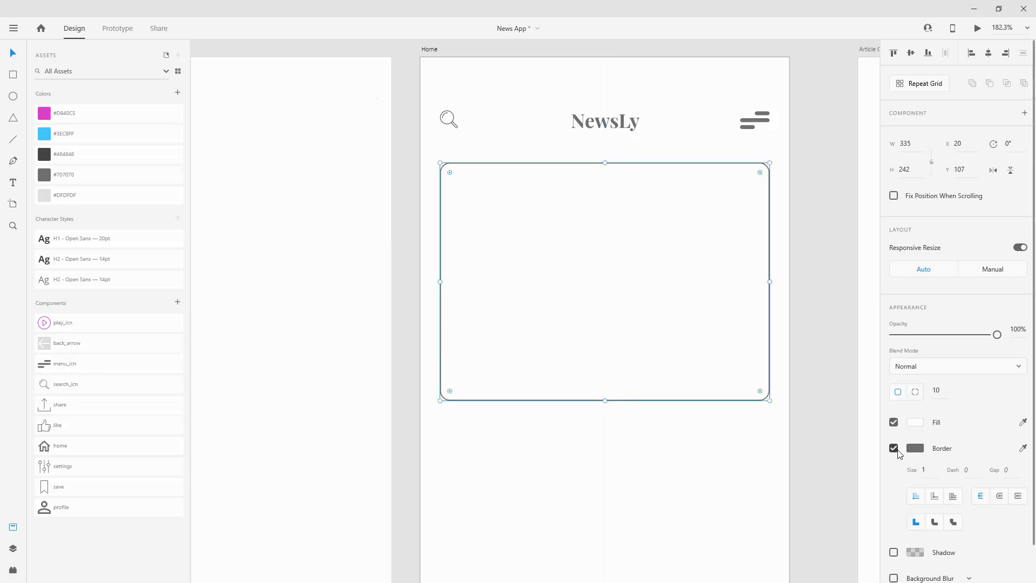
click(894, 449)
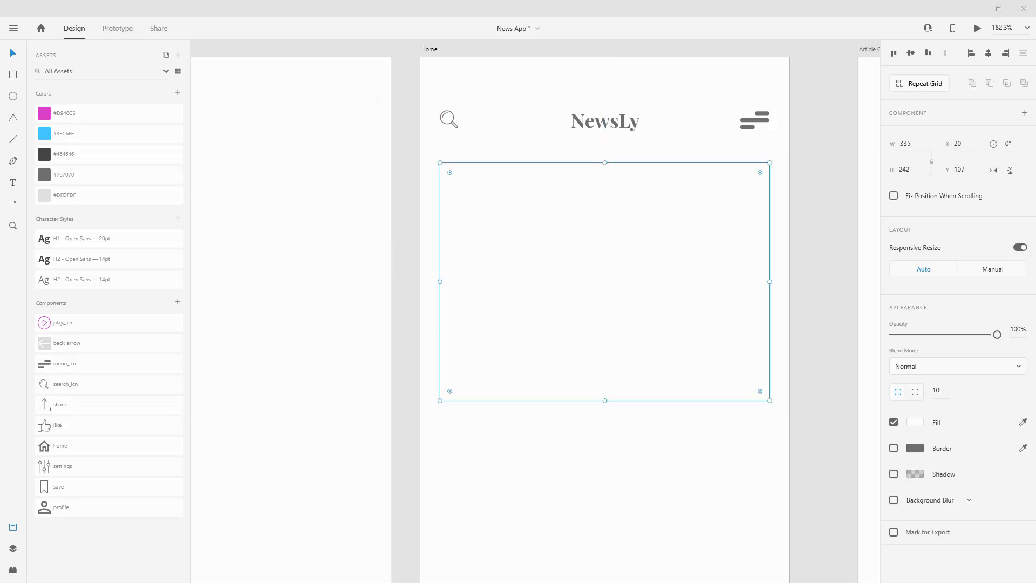
- Fill the rounded rectangle with the img1 street crossing photo and add a shadow with X 5, Y 5 and blur 20
drag(724, 173, 591, 180)
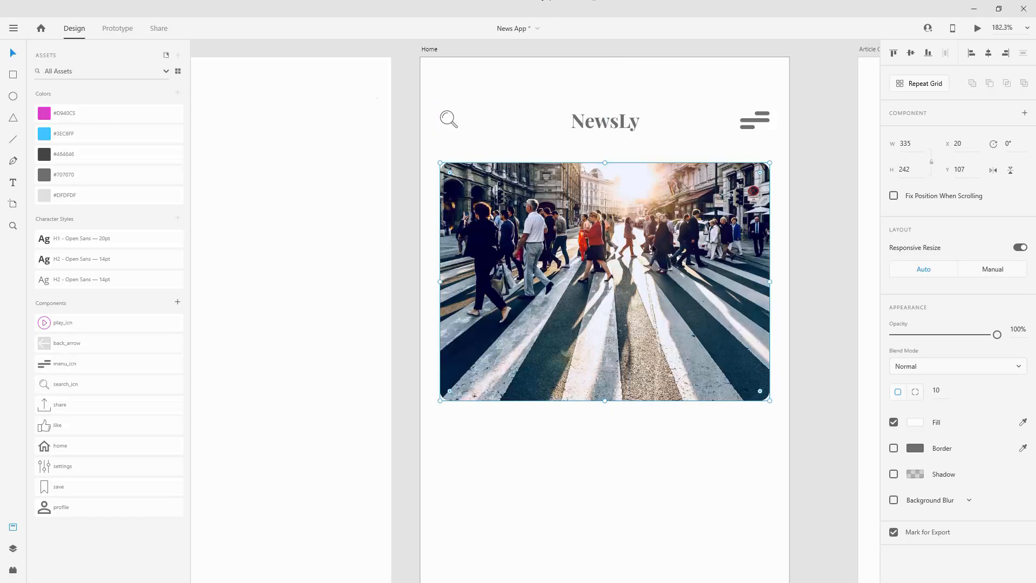
click(894, 474)
click(925, 495)
text(5)
key(Tab)
text(5)
key(Tab)
text(20)
key(Return)
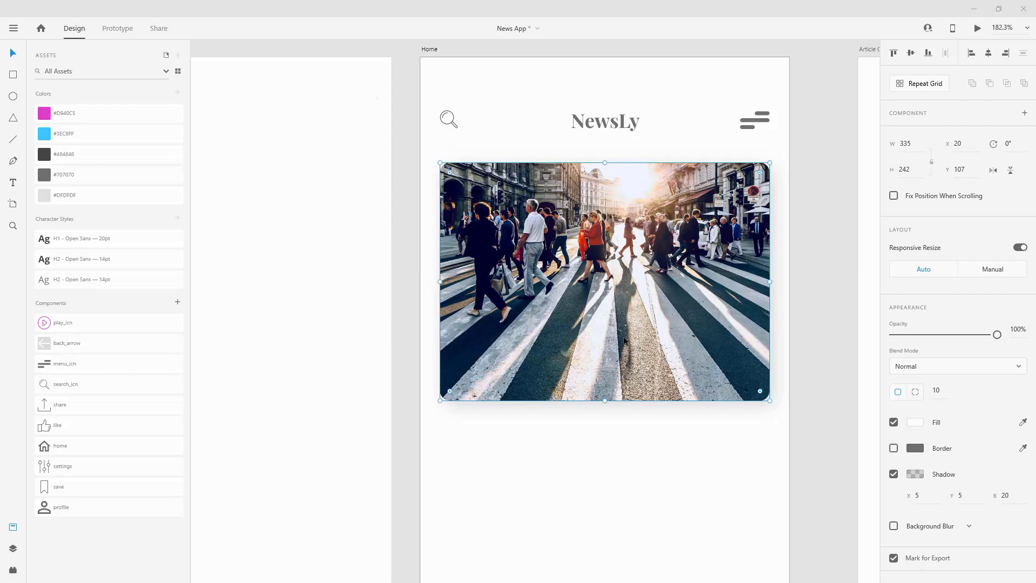
- Draw a rectangle about 295 by 61 px over the lower part of the photo and name its layer text_bg
click(12, 74)
mouse_move(461, 323)
mouse_down()
mouse_move(671, 383)
mouse_move(751, 383)
mouse_up()
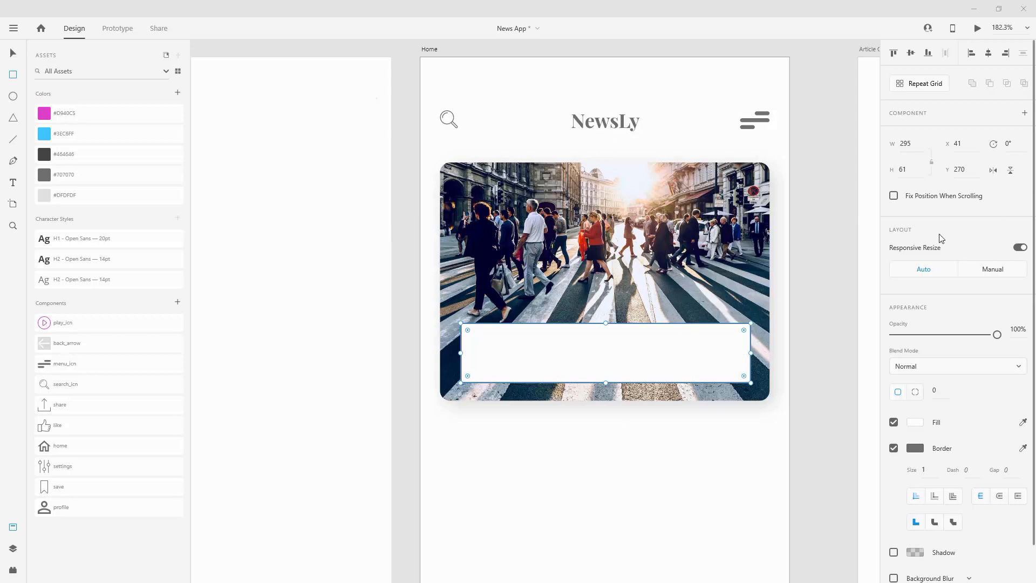
click(13, 553)
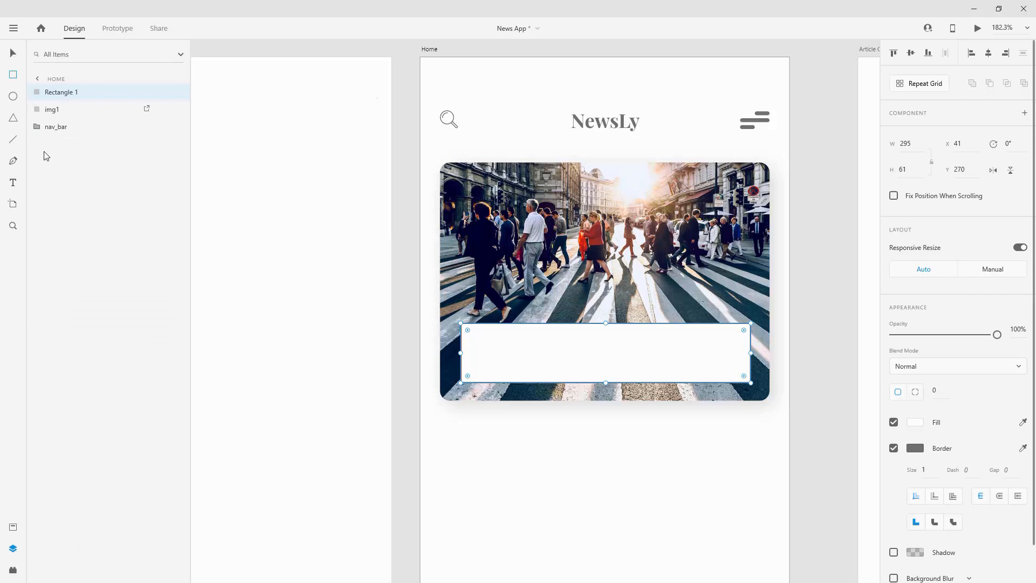
double_click(53, 91)
text(text_bg)
key(Return)
- Move the text_bg and img1 layers below the nav_bar group
shift+click(62, 108)
drag(67, 98, 28, 140)
click(76, 114)
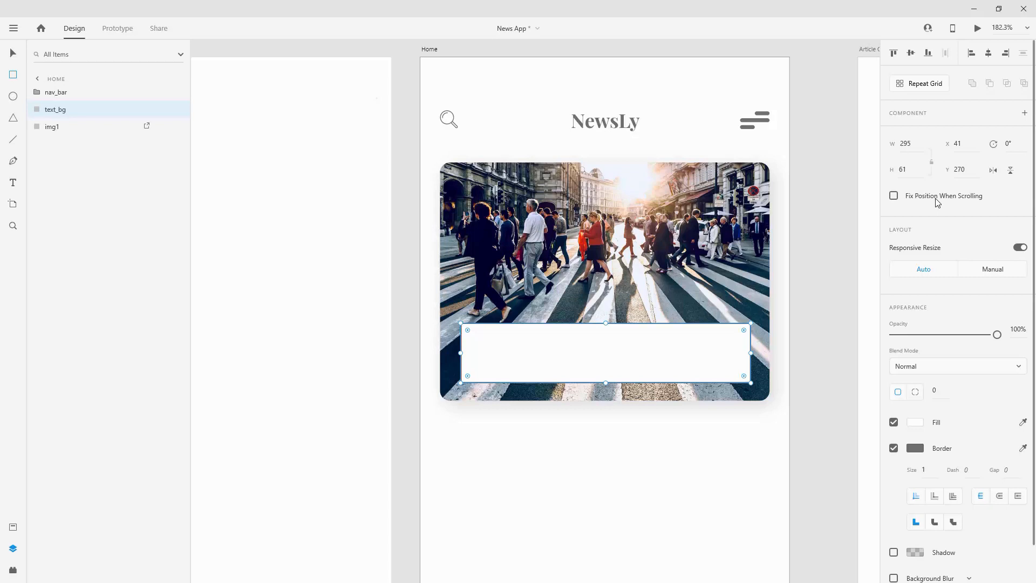
click(915, 143)
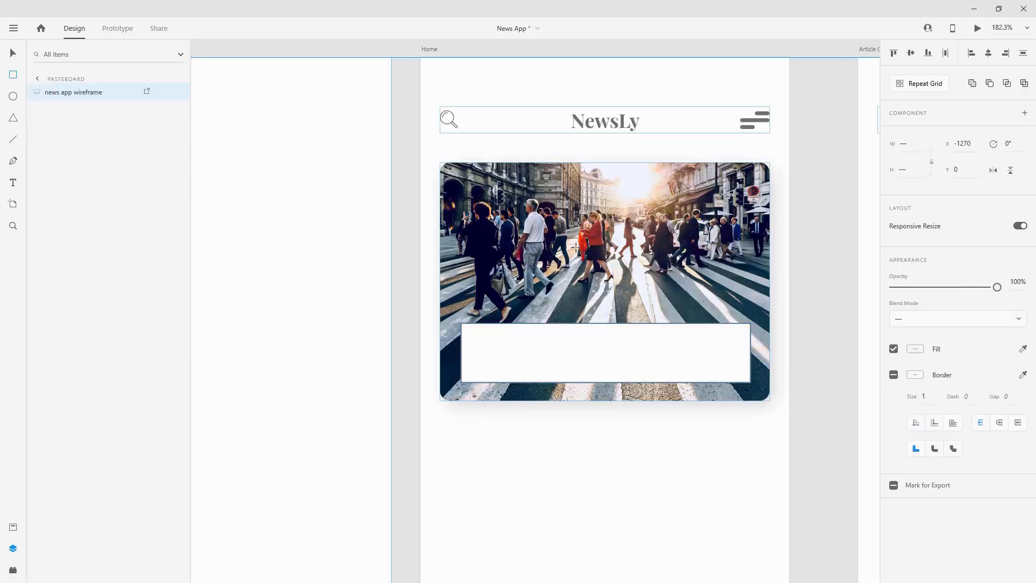
key(v)
key(ctrl+a)
click(92, 109)
- Resize text_bg to 315 by 87 px and position it at X 30, Y 252, 10 px above the photo's bottom edge
click(621, 347)
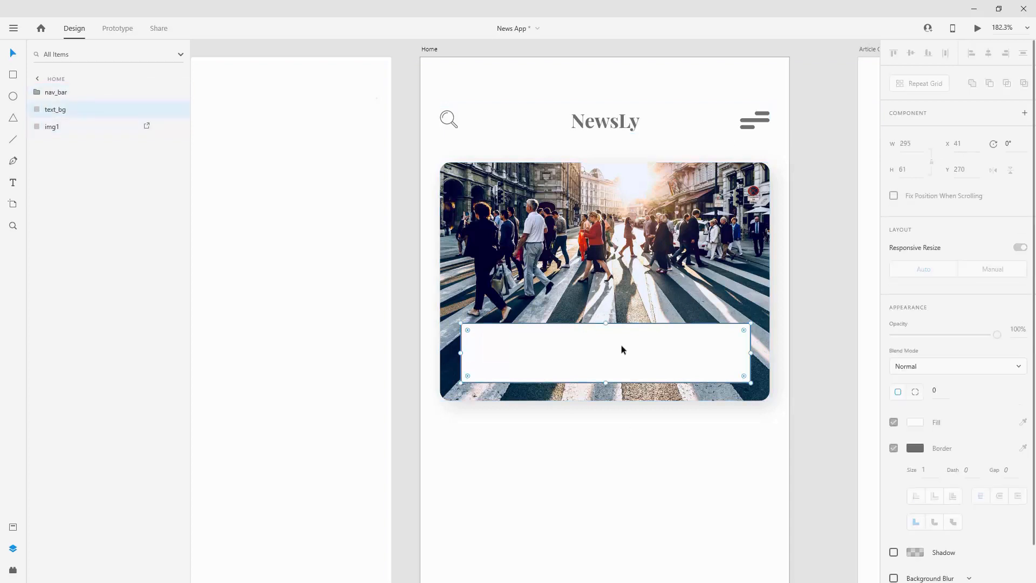
click(917, 149)
text(315)
key(Tab)
text(87)
key(Return)
mouse_move(644, 325)
mouse_down()
mouse_move(636, 351)
mouse_move(635, 342)
mouse_up()
key(shift+Up)
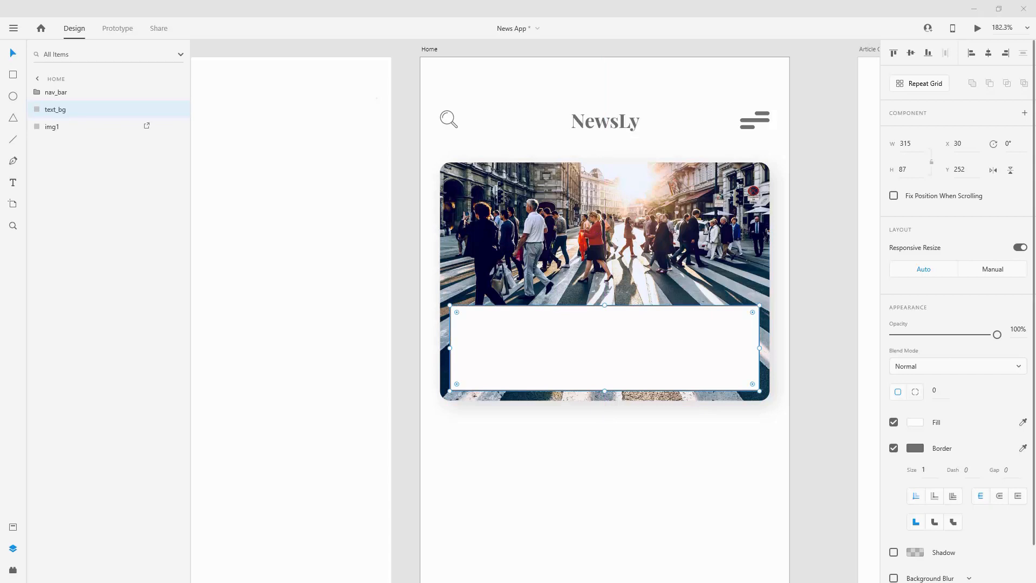
- Remove the border of text_bg and set its corner radius to 10
click(893, 449)
click(945, 389)
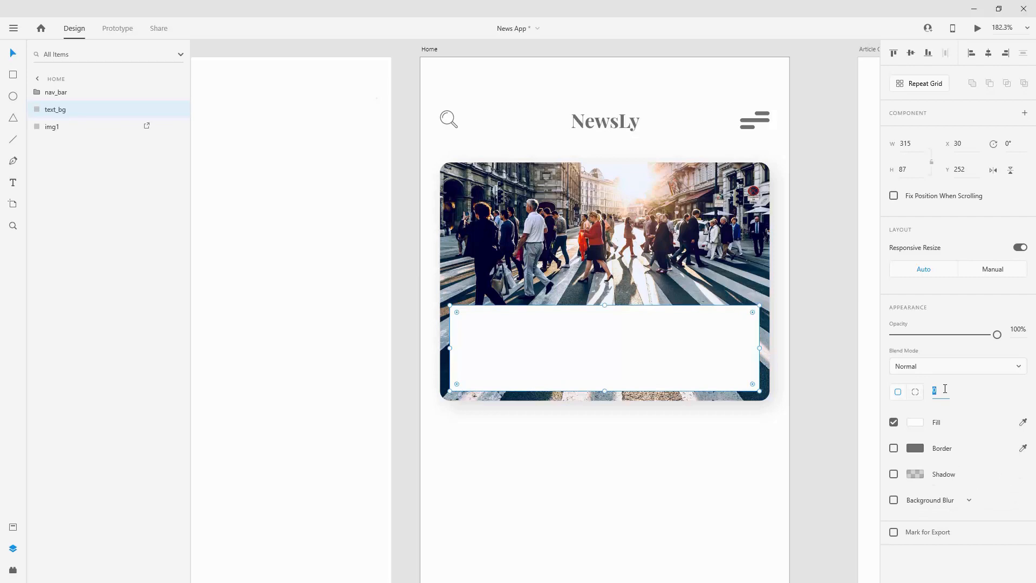
key(Return)
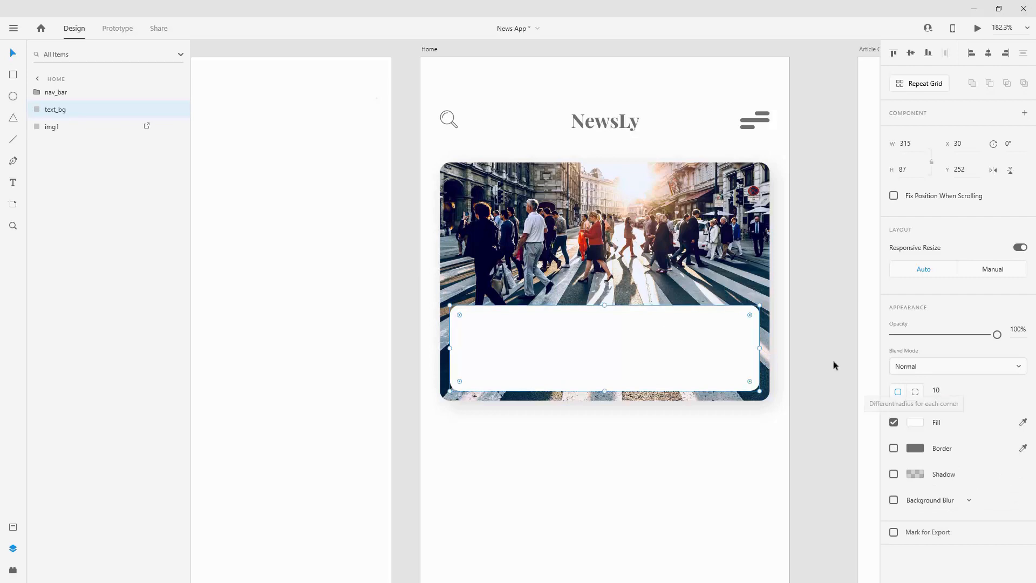
- Add the left-aligned text "Economy" in the lower part of text_bg, flush with its left edge
click(13, 183)
click(470, 372)
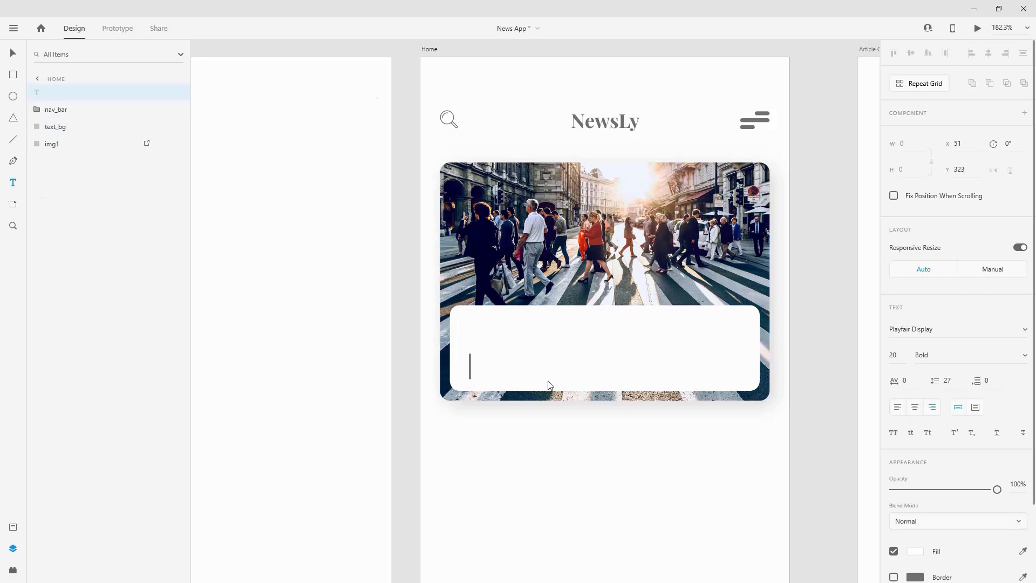
text(Economy)
key(ctrl+a)
click(898, 407)
click(16, 54)
drag(446, 369, 507, 365)
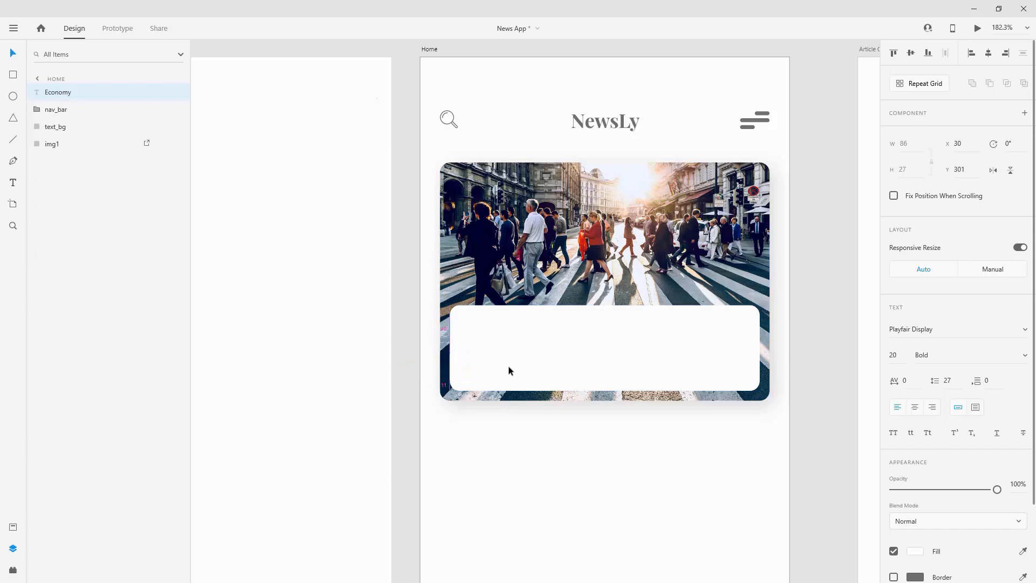
- Color the Economy text light blue #3EC8FF and apply the regular H2 Open Sans 14pt character style
click(14, 527)
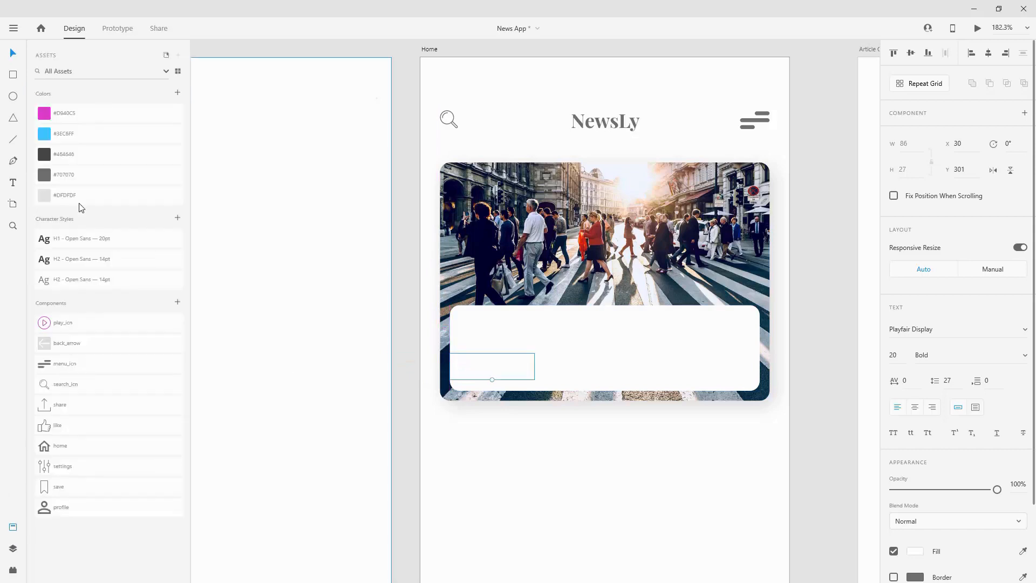
click(66, 140)
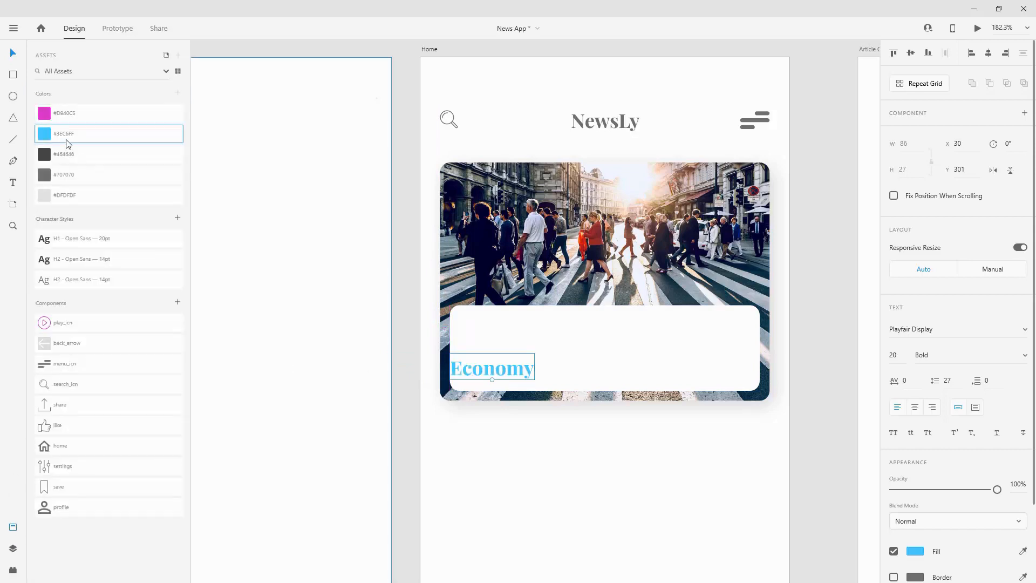
click(108, 282)
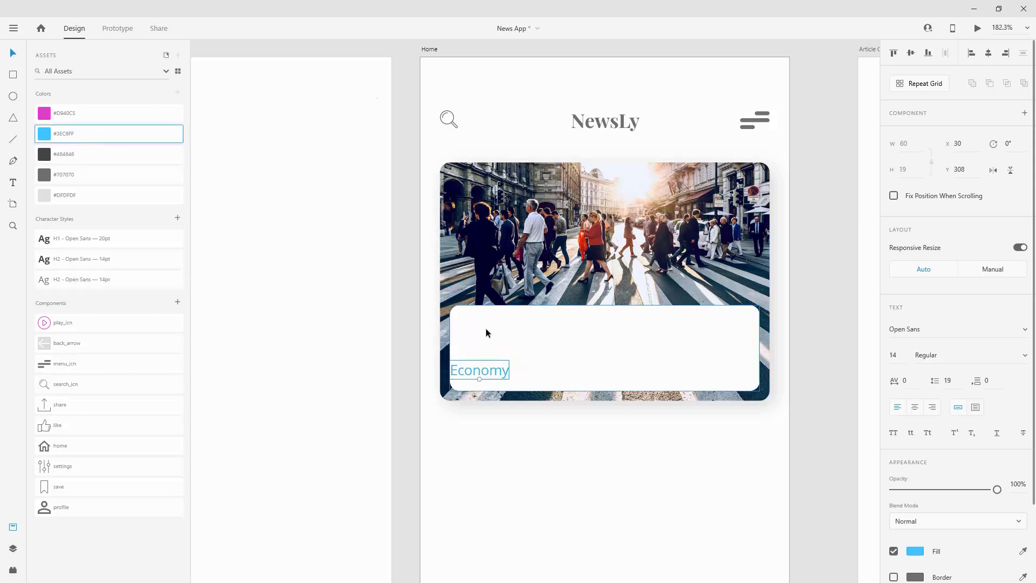
- Position the Economy text at X 40, Y 310, 10 px inside the lower-left corner of text_bg
drag(484, 370, 483, 383)
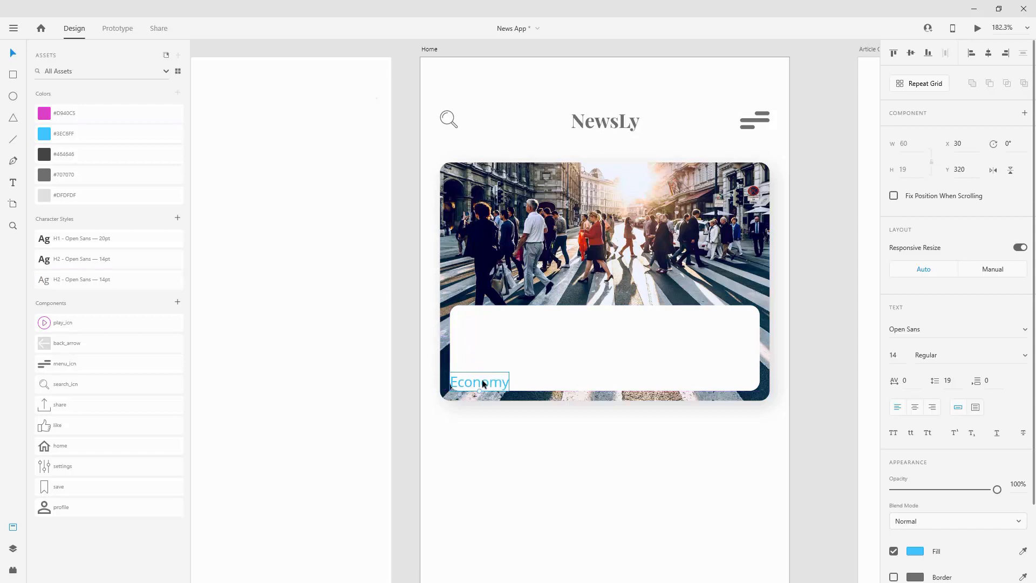
key(shift+Right)
key(shift+Right)
key(shift+Left)
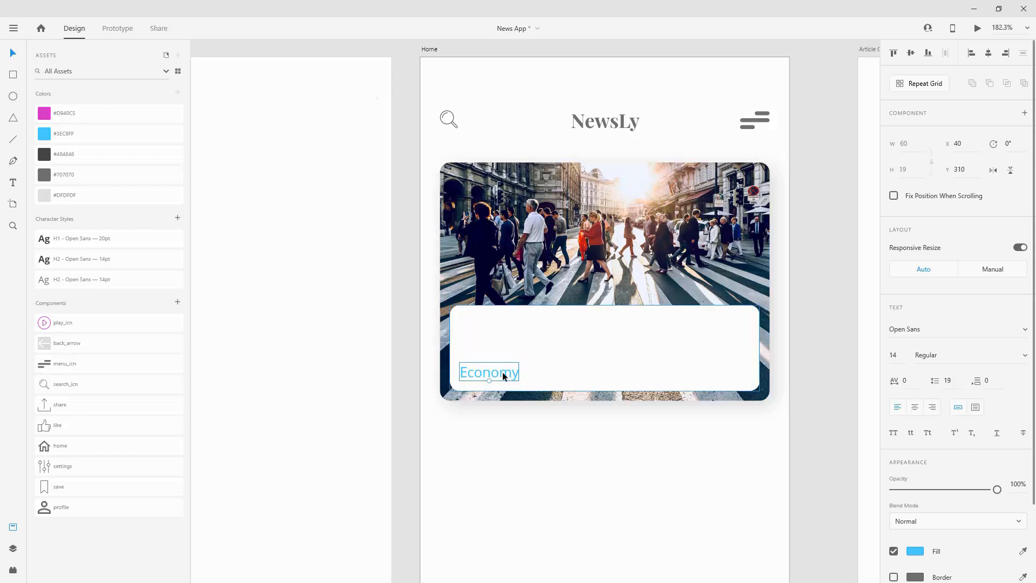
- Duplicate the Economy text to its right, right-align the copy and change it to read "March 19"
drag(503, 376, 681, 376)
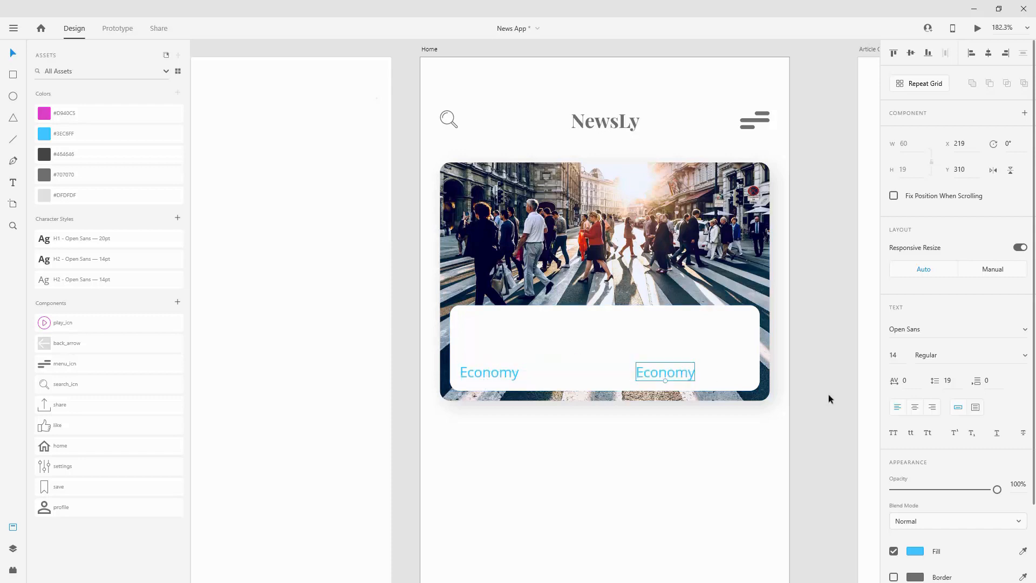
double_click(683, 374)
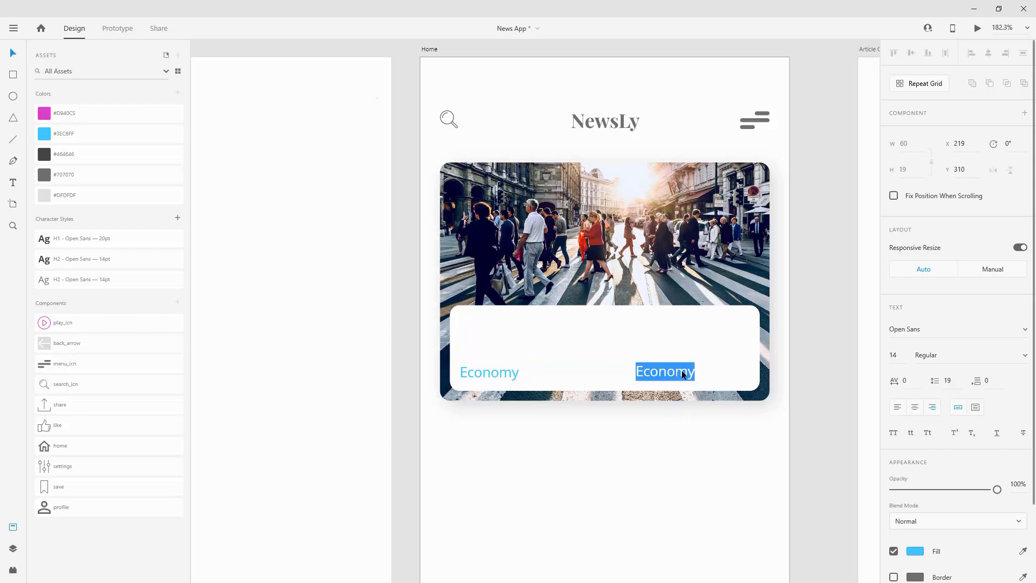
text(Ma)
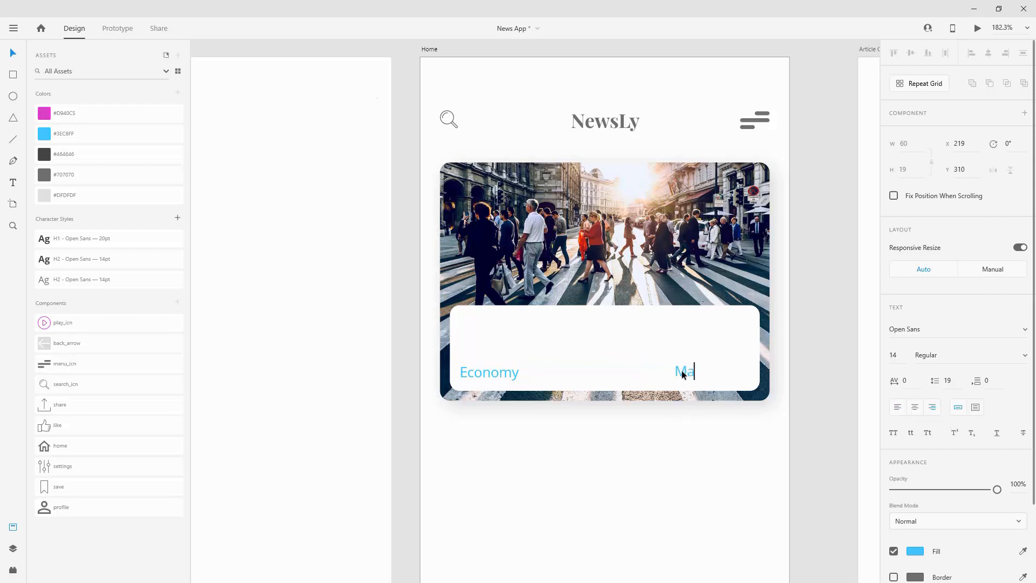
text(rch 19)
- Color March 19 light gray #DFDFDF and position it at X 274, Y 310, 10 px inside the lower-right corner of text_bg
key(ctrl+a)
click(51, 197)
key(Escape)
drag(665, 368, 744, 370)
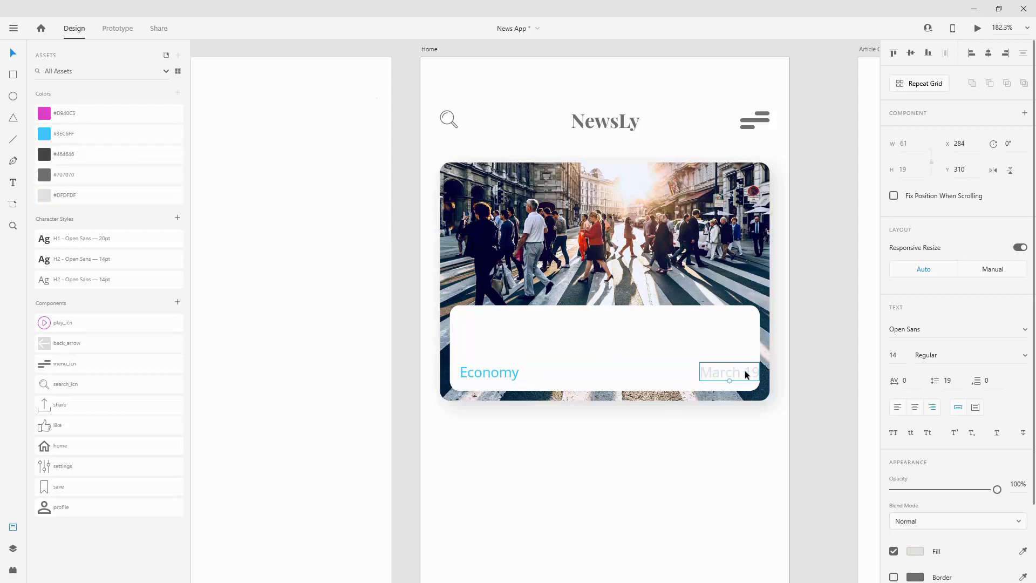
- Duplicate the Economy text directly above itself and apply the bold H2 Open Sans 14pt character style to the copy
click(507, 379)
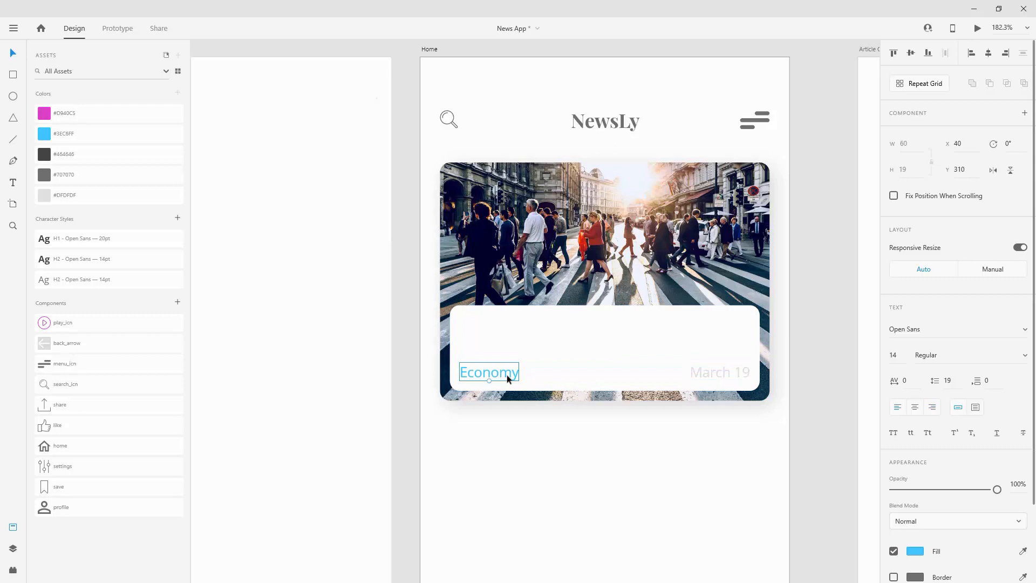
drag(506, 379, 502, 339)
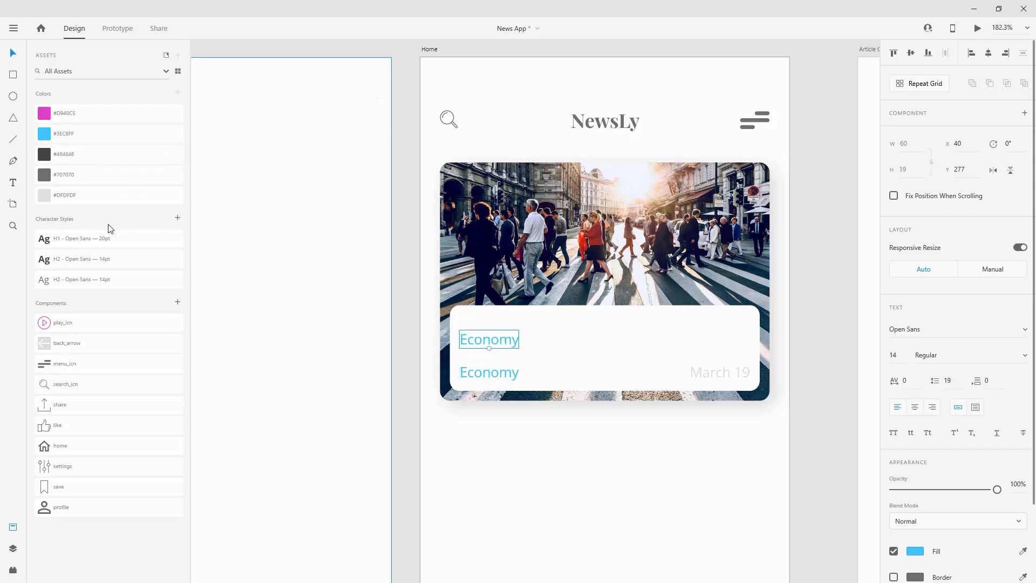
click(100, 258)
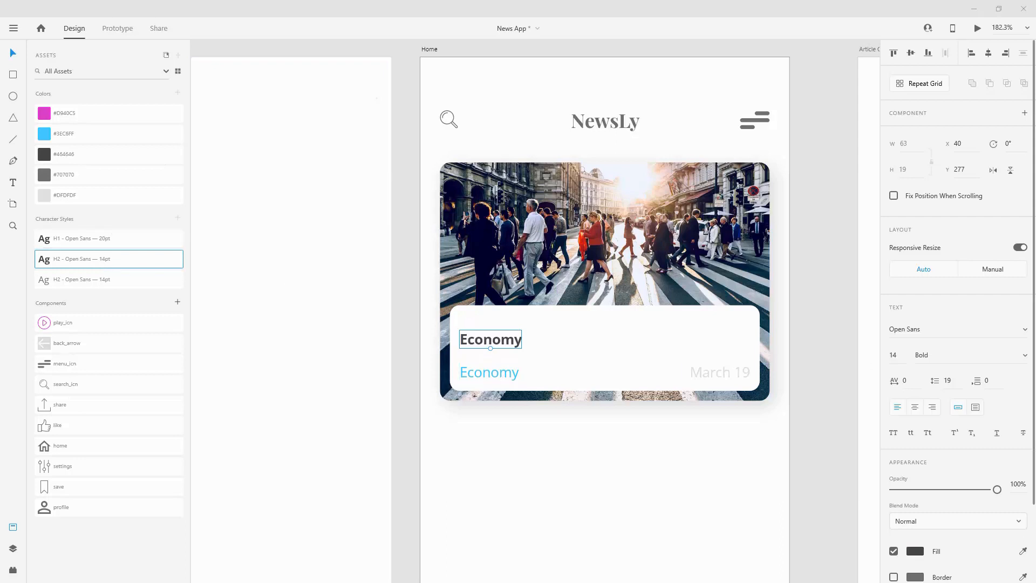
- Replace the bold copy's text with the two-line headline "Economy is taking off as people are coming back to work day after day."
double_click(518, 340)
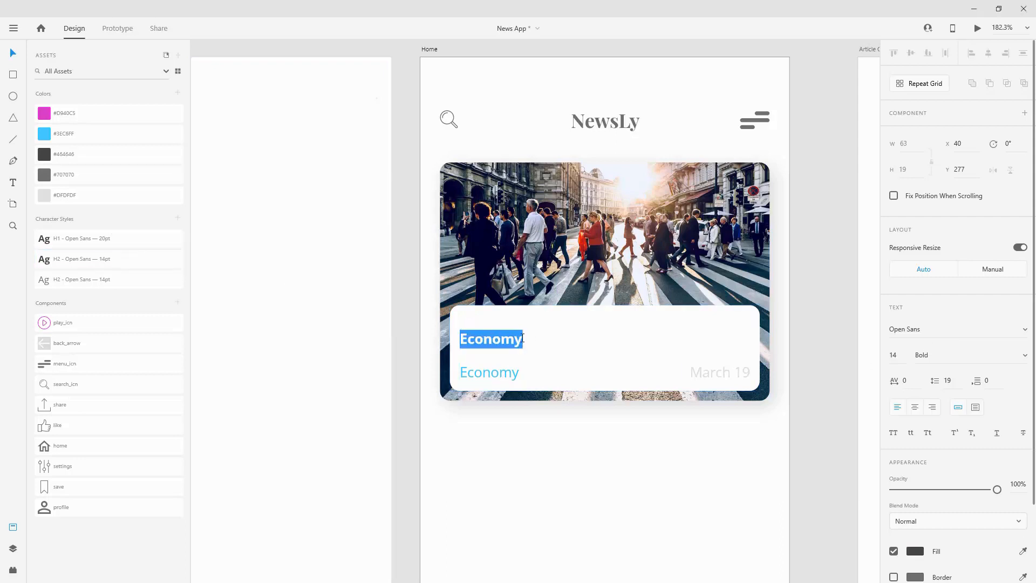
text(Economy is taking off as people are coming back to work day after day.)
key(Escape)
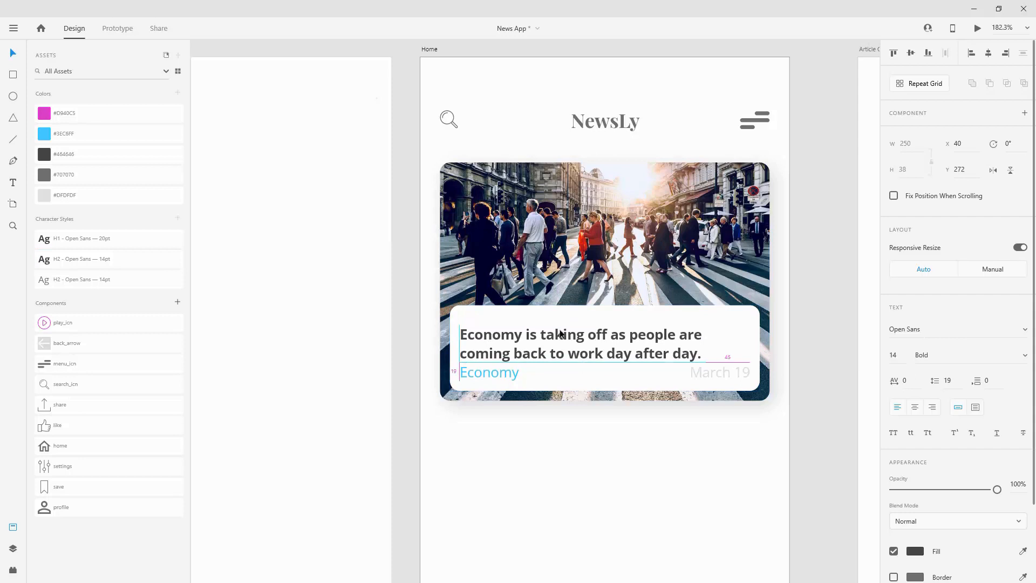
- Position the headline at X 40, Y 262, 10 px below the top of text_bg, and check the three texts' spacing
key(shift+Up)
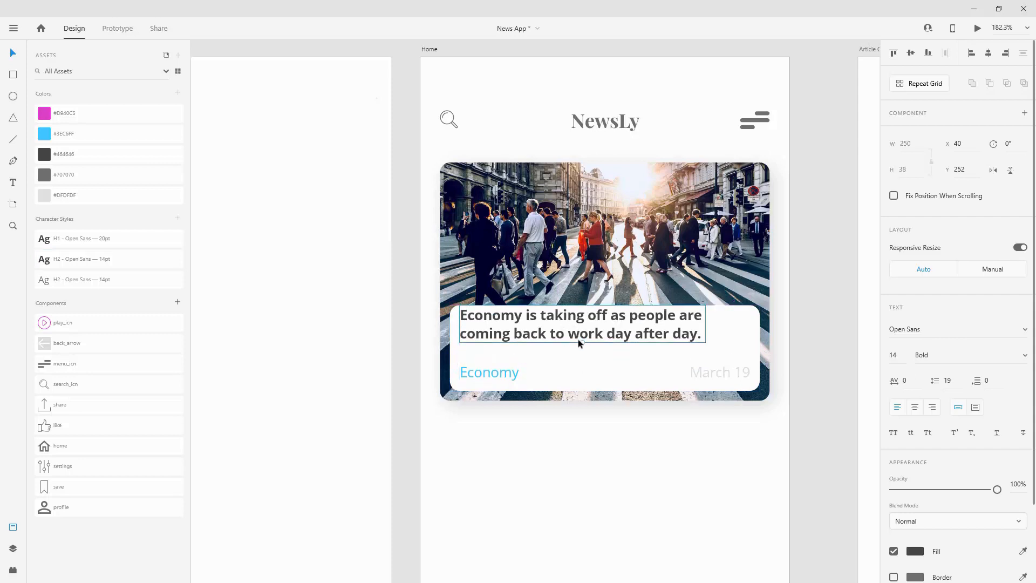
key(shift+Down)
key(alt)
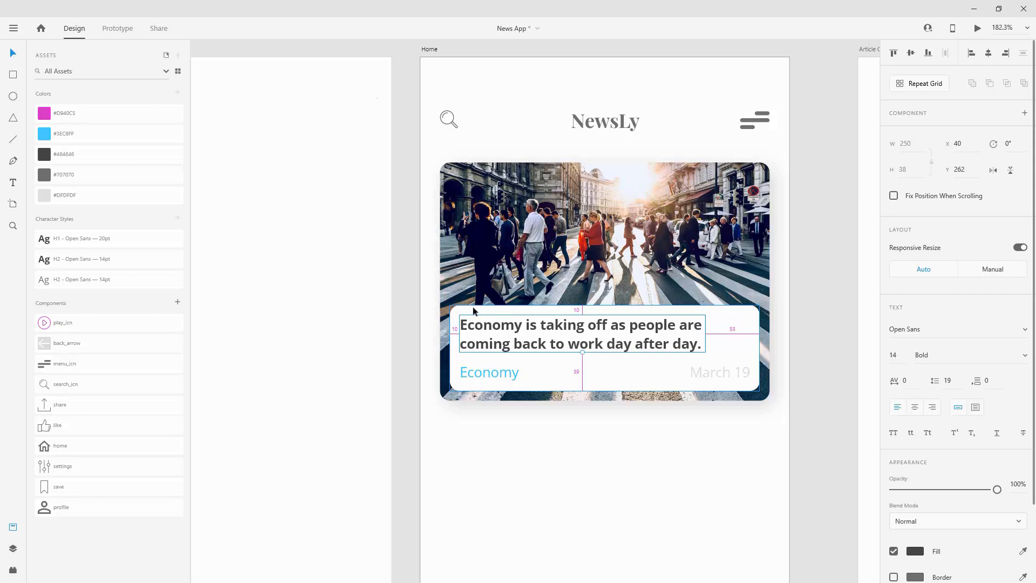
click(489, 374)
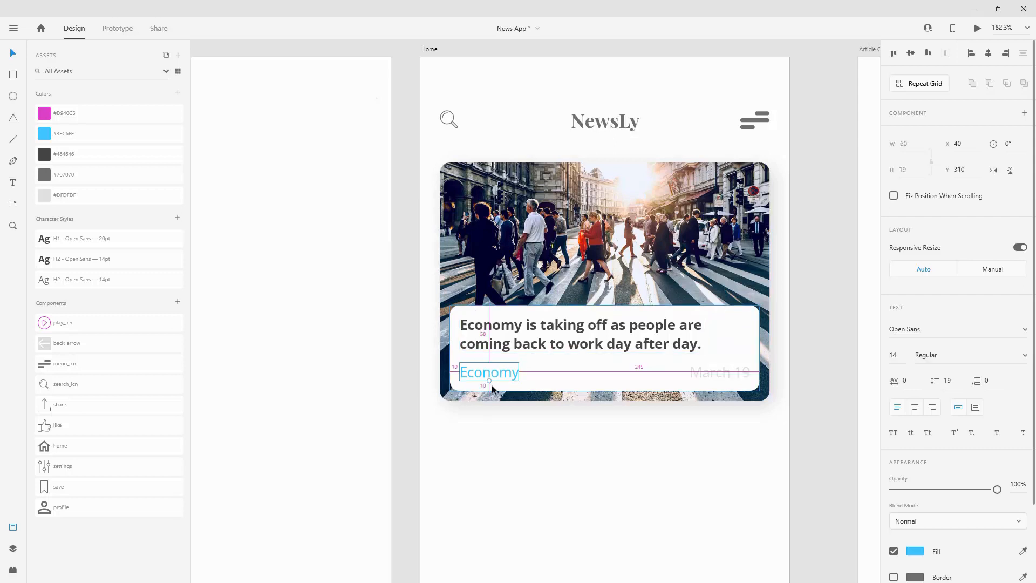
click(724, 382)
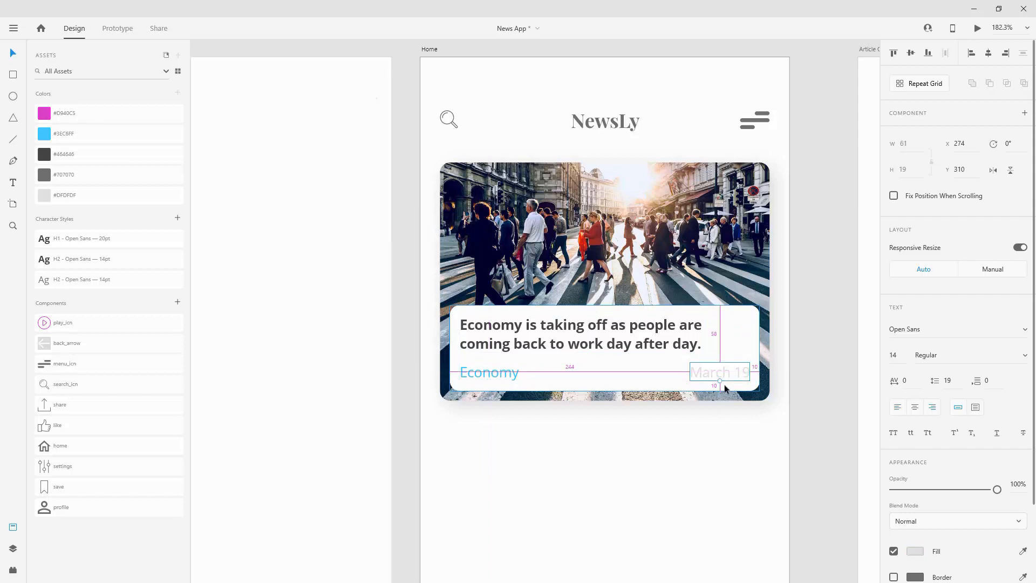
- Reorder the Home layers so the headline, Economy and March 19 texts sit below nav_bar, directly above text_bg
click(13, 548)
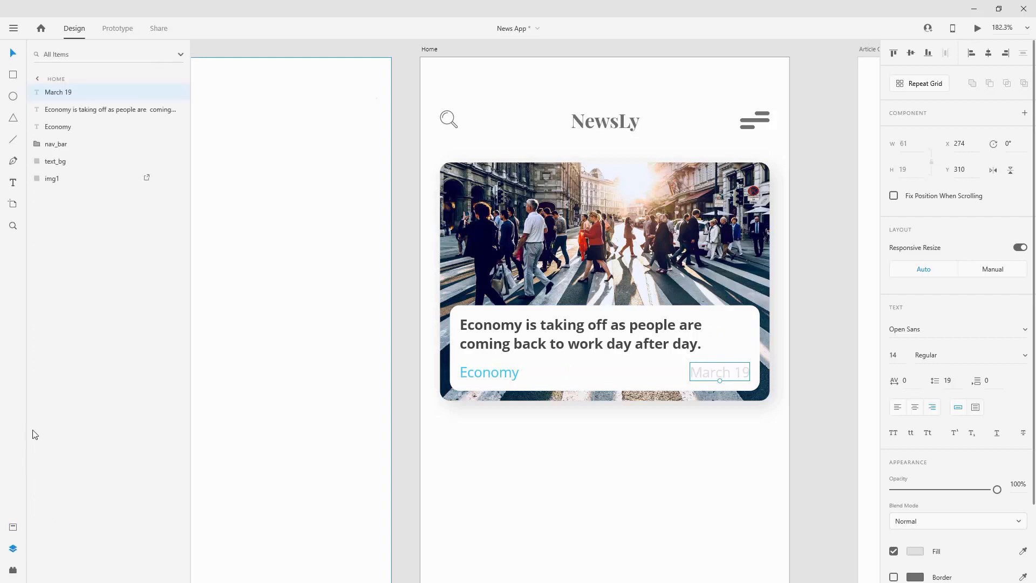
shift+click(59, 125)
click(79, 99)
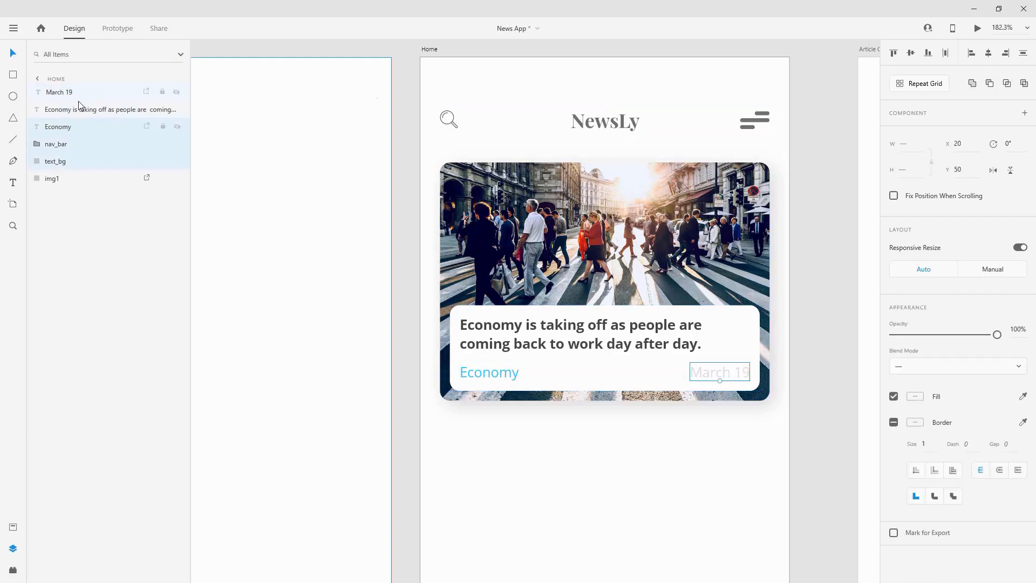
shift+click(76, 124)
drag(76, 108, 81, 150)
click(63, 148)
- Group the headline, Economy and March 19 texts with text_bg and name the group "text"
click(80, 161)
shift+click(77, 111)
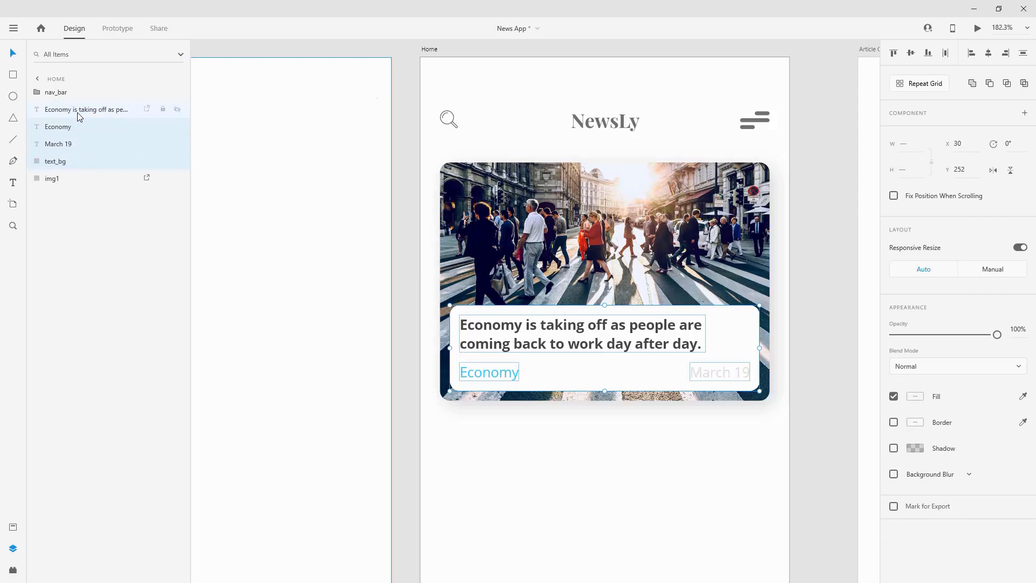
key(ctrl+g)
double_click(63, 111)
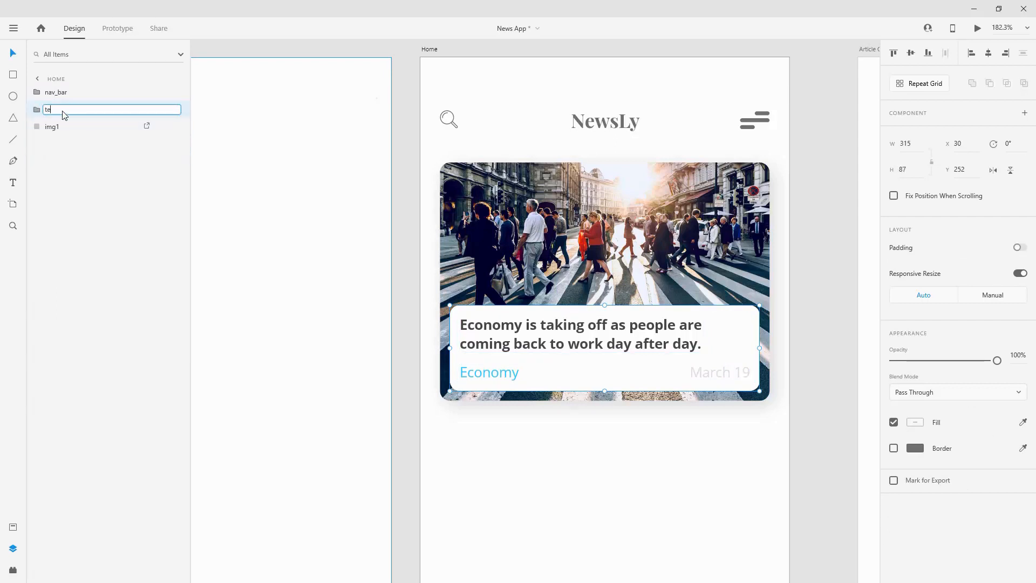
key(Return)
click(39, 110)
click(39, 112)
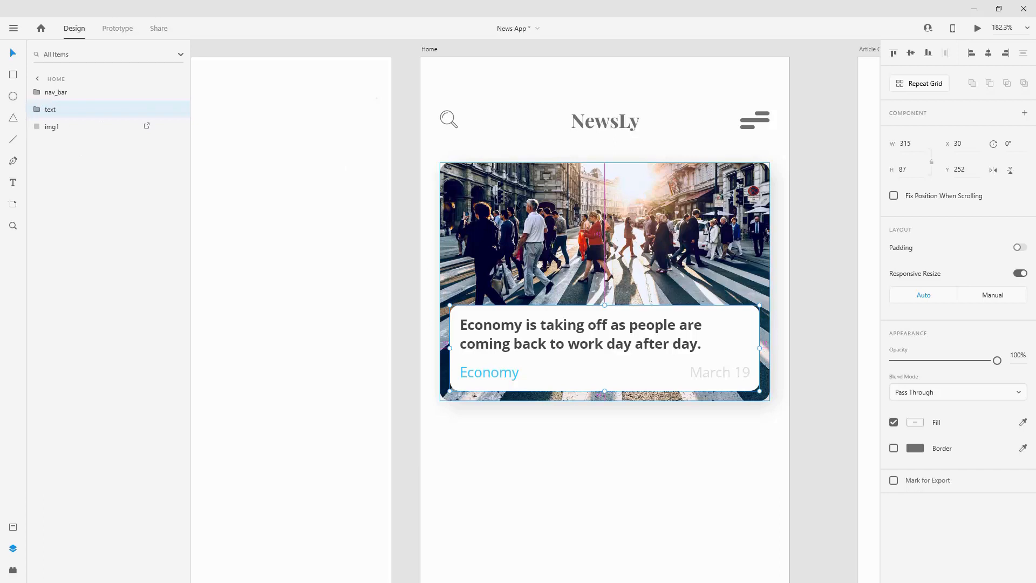
- Check the wireframe sketch for the card's tag, then add the left-aligned text "Breaking" over the photo's upper-left area
scroll(512, 209, down, 5)
drag(284, 213, 572, 207)
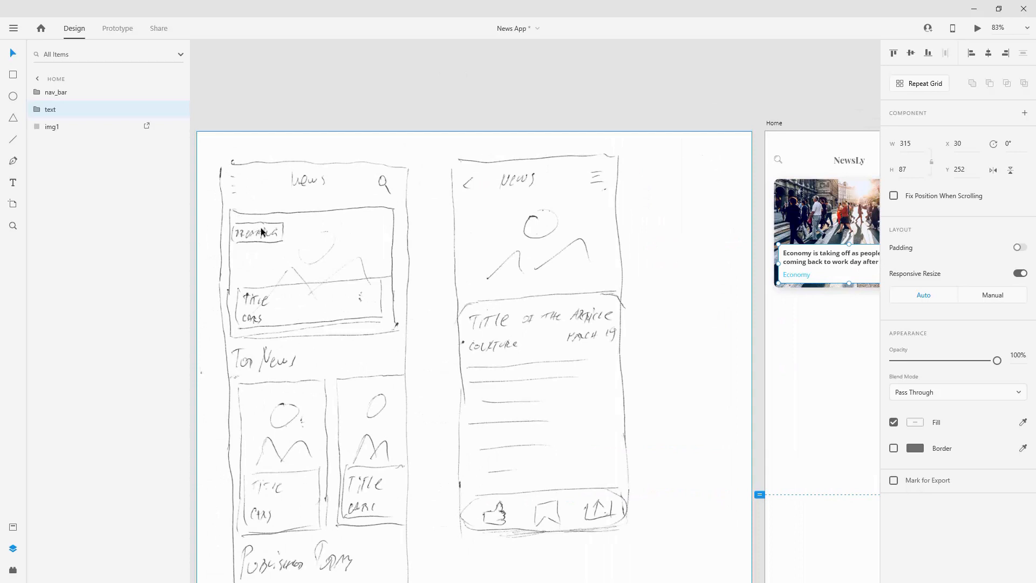
scroll(855, 189, up, 4)
drag(773, 195, 552, 154)
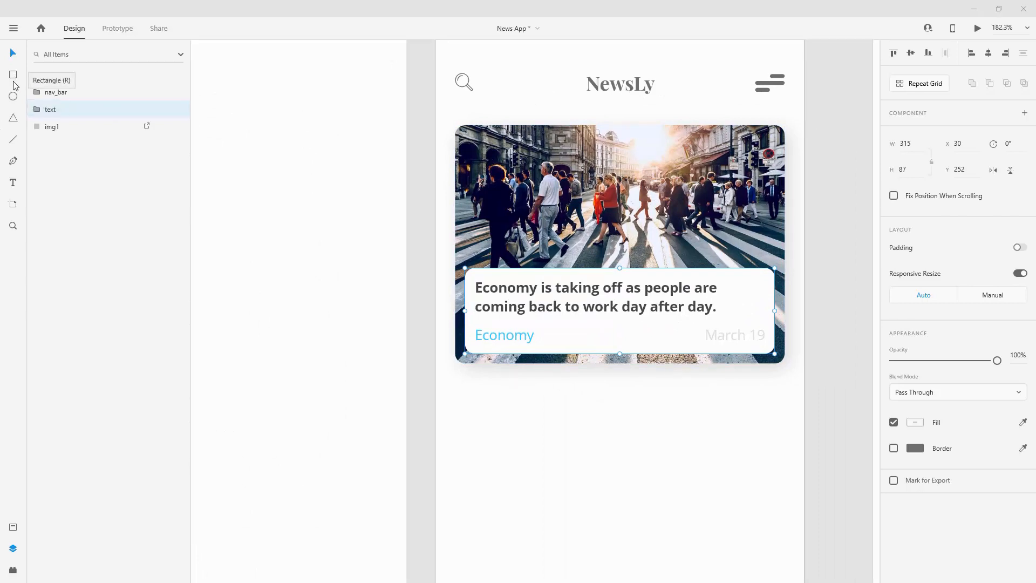
click(14, 184)
click(477, 154)
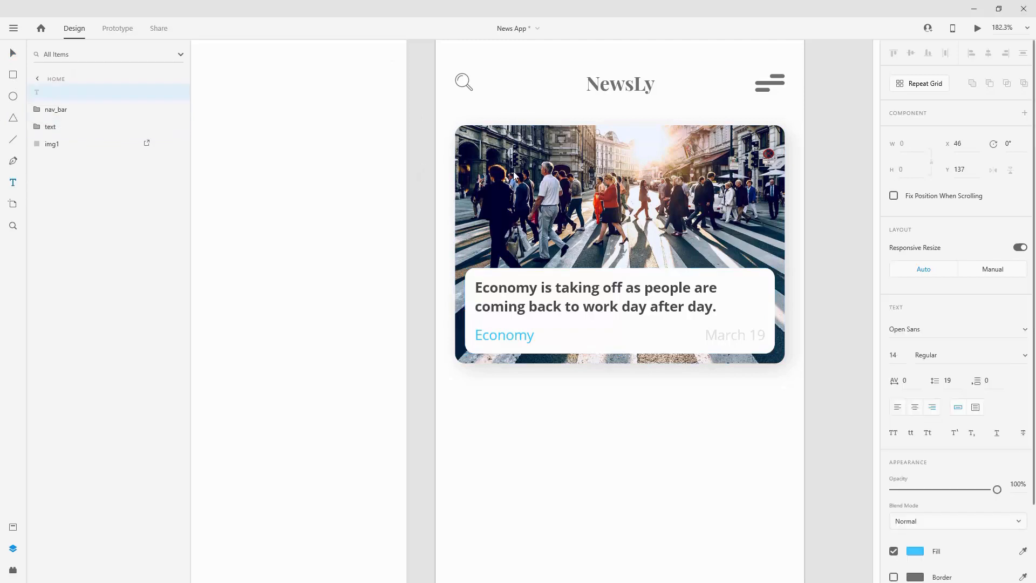
text(Breaking)
key(ctrl+a)
click(894, 409)
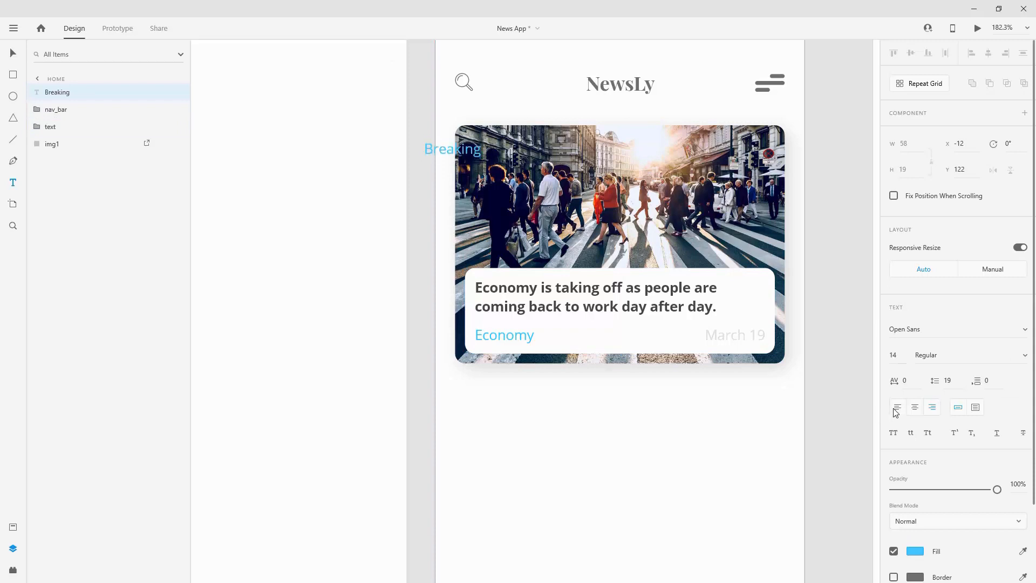
click(12, 52)
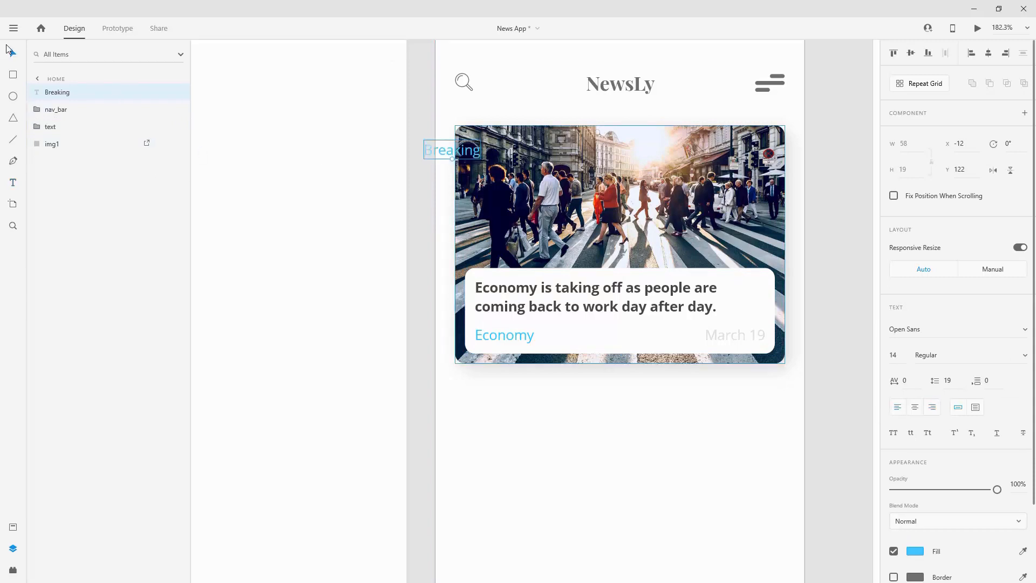
- Apply the regular H2 Open Sans 14pt character style to Breaking and move it to X 43, Y 122 on the photo
click(13, 527)
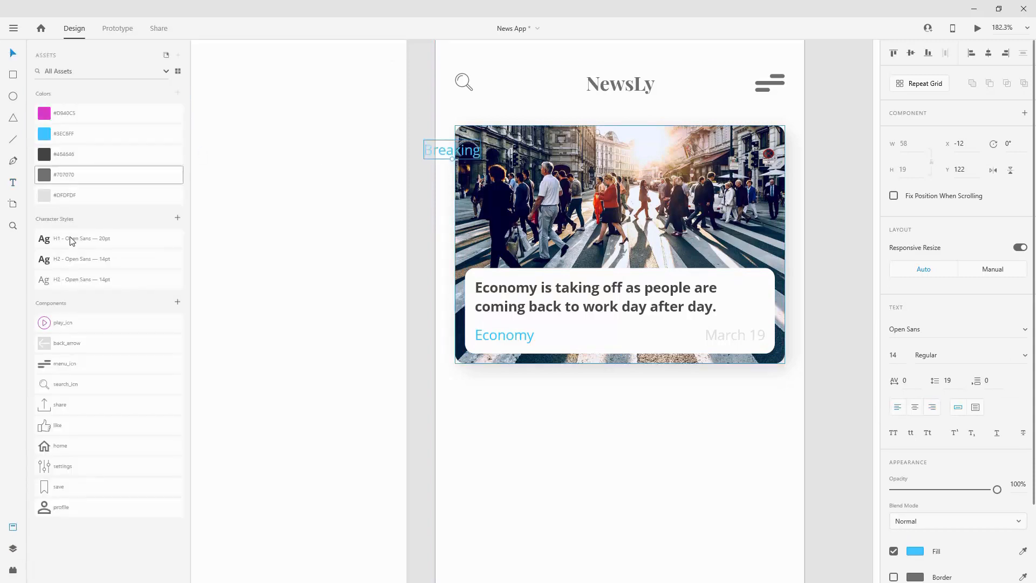
click(85, 284)
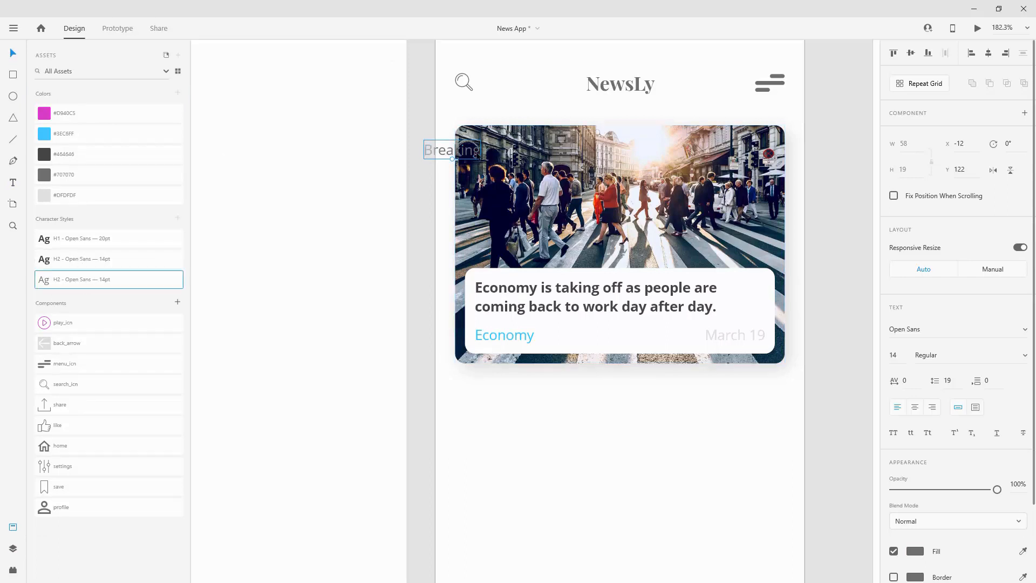
drag(475, 153, 566, 165)
- Draw a rectangle over the Breaking text, 90 px wide and 35 px high, with a corner radius of 10
click(12, 79)
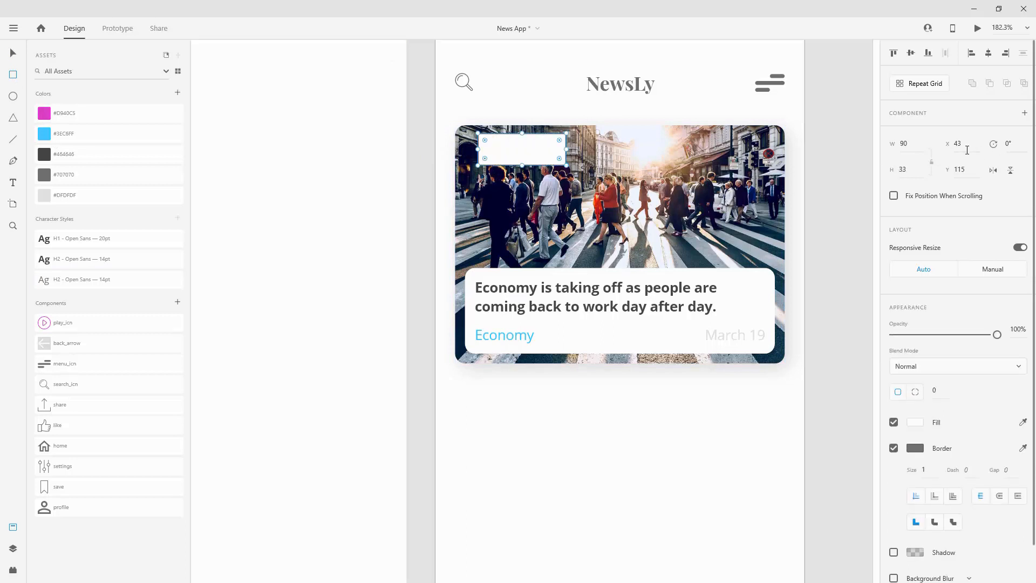
click(914, 145)
click(916, 170)
key(Return)
key(Return)
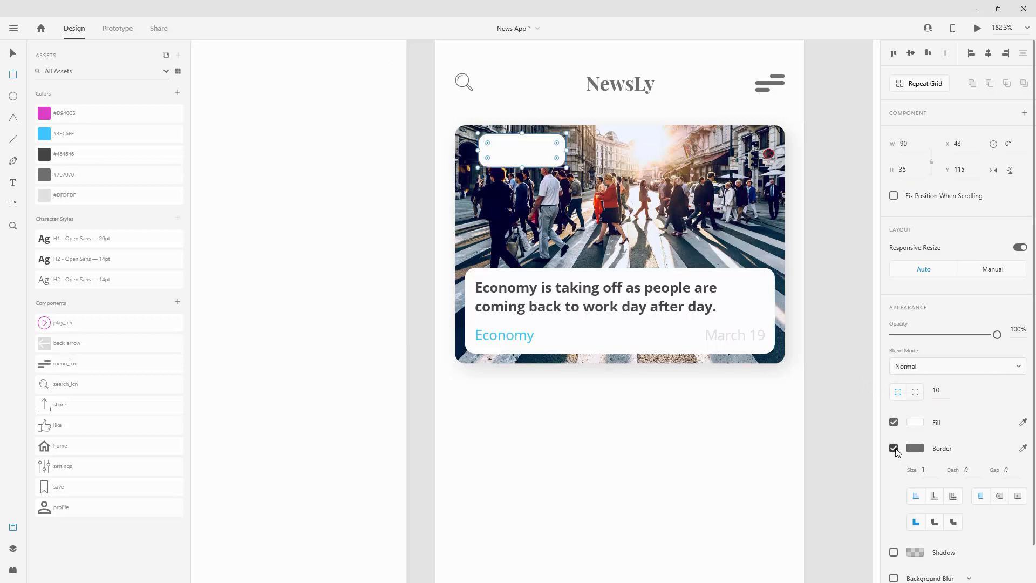
- Give the rectangle the saved magenta fill without a border and position it at X 30, Y 117
click(894, 447)
click(52, 119)
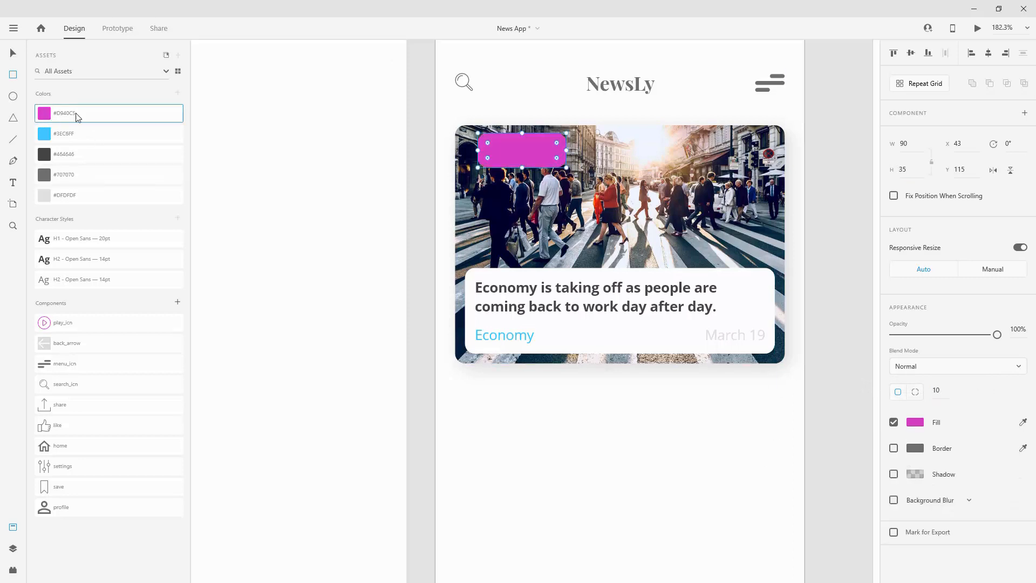
click(12, 53)
drag(537, 155, 531, 145)
- Rename the magenta rectangle's layer "tag" and place it beneath the Breaking text layer
click(11, 549)
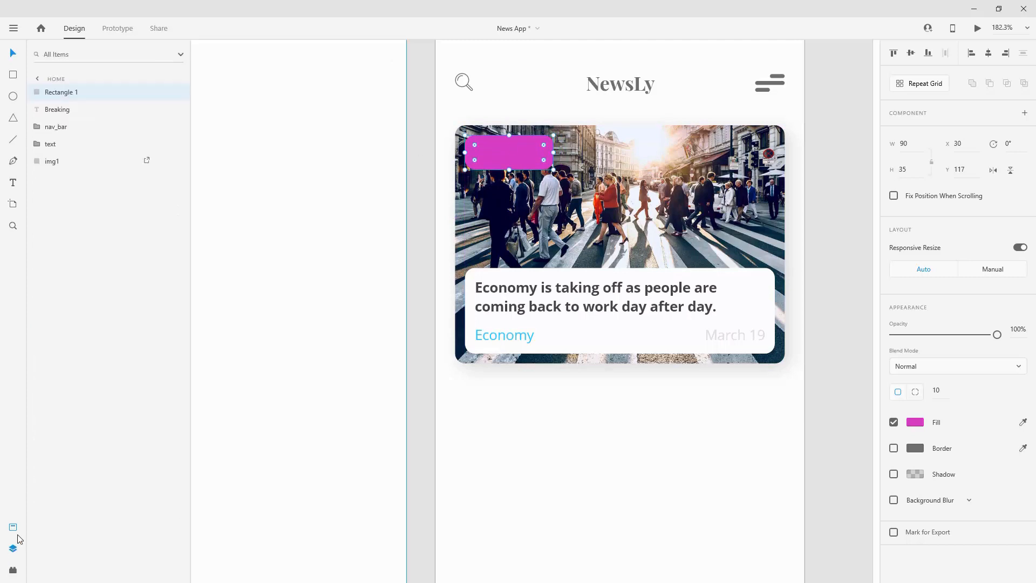
double_click(71, 93)
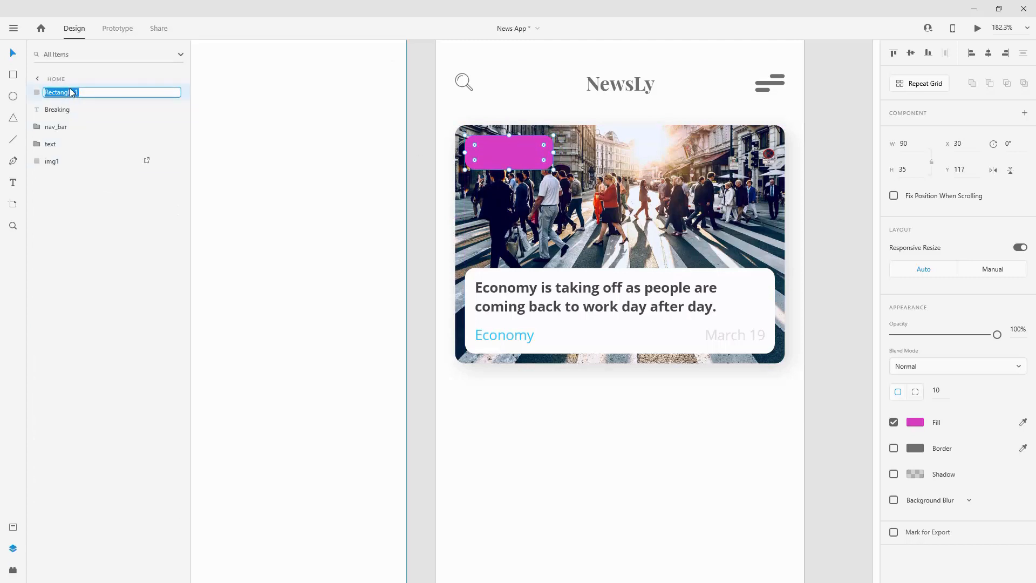
text(tag)
key(Return)
drag(72, 93, 65, 113)
click(65, 93)
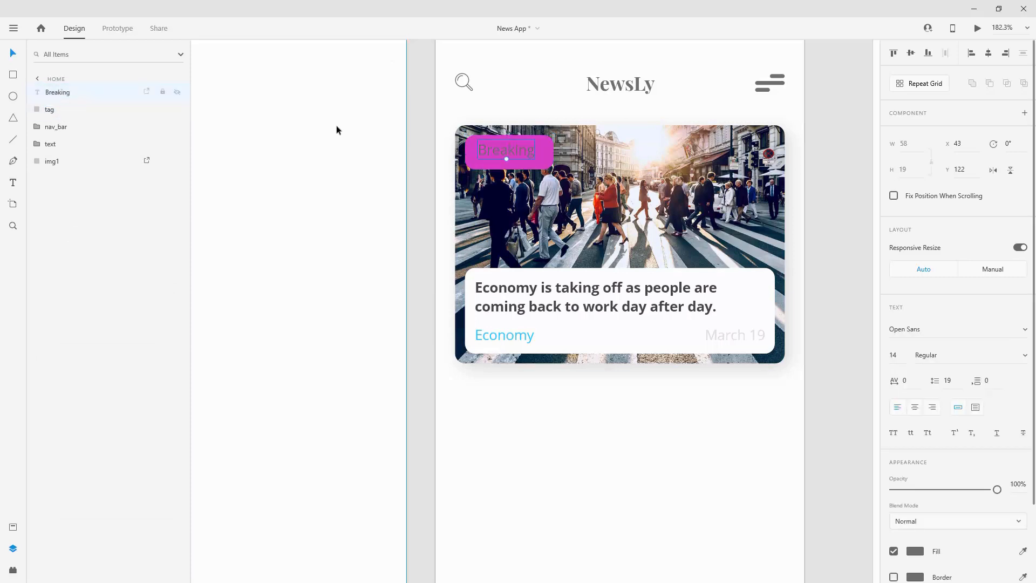
- Center the Breaking text on the magenta tag at X 46, Y 125 and color it white #FFFFFF
scroll(490, 127, up, 5)
drag(548, 188, 559, 202)
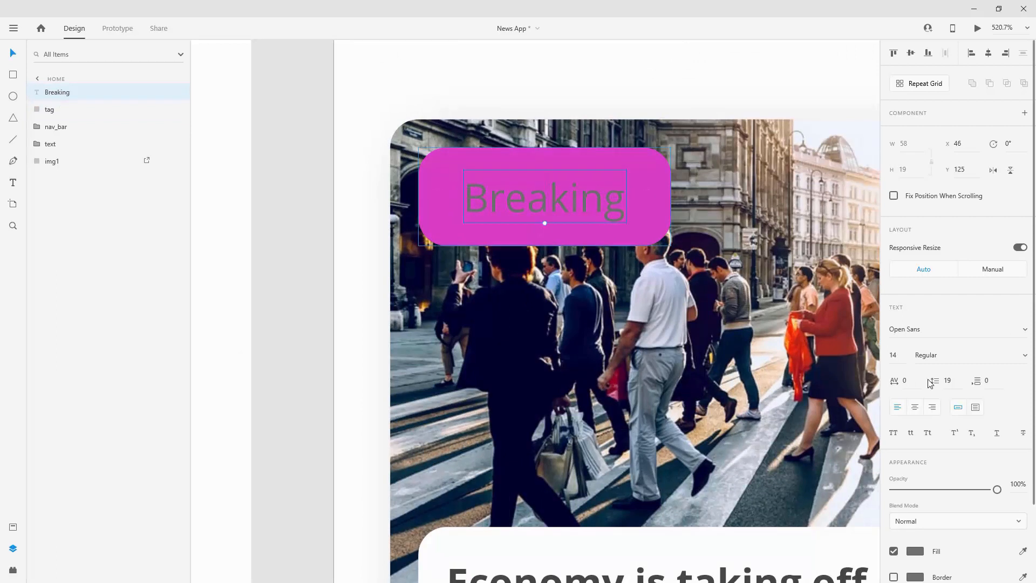
click(916, 551)
drag(789, 479, 748, 423)
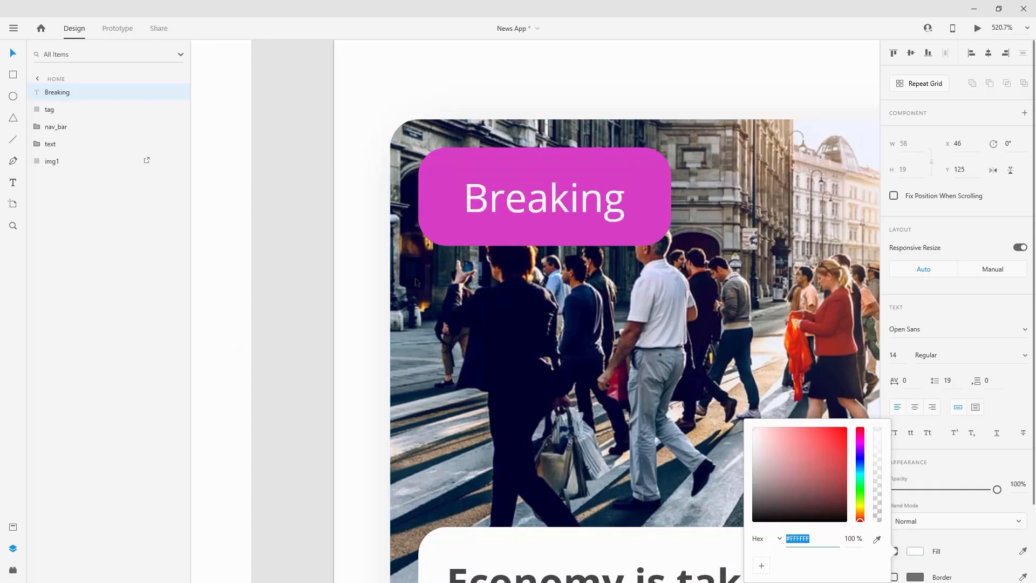
- Group the Breaking text with its magenta rectangle and name the group "tag"
click(62, 110)
shift+click(66, 93)
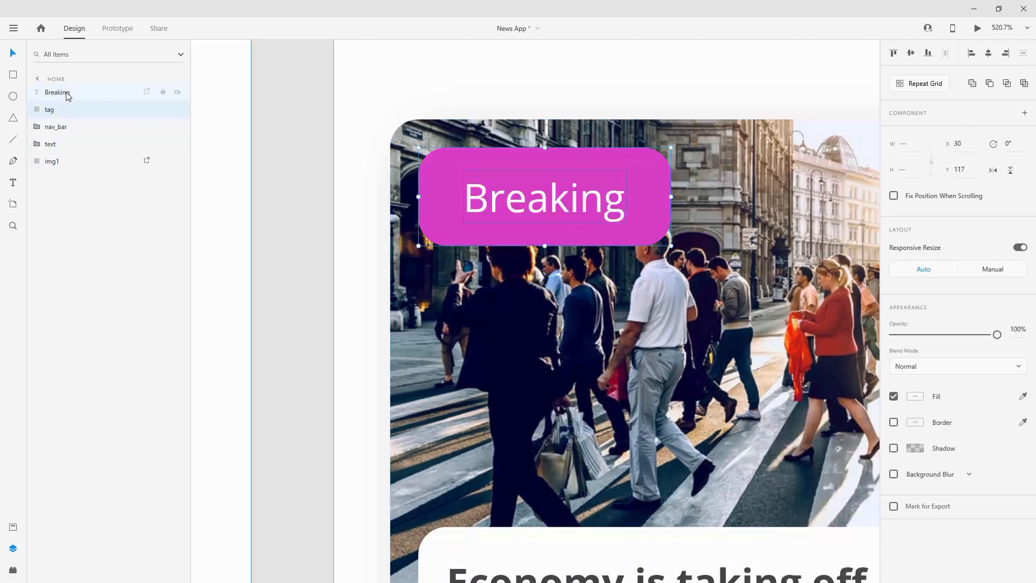
key(ctrl+g)
double_click(53, 93)
text(tag)
key(Return)
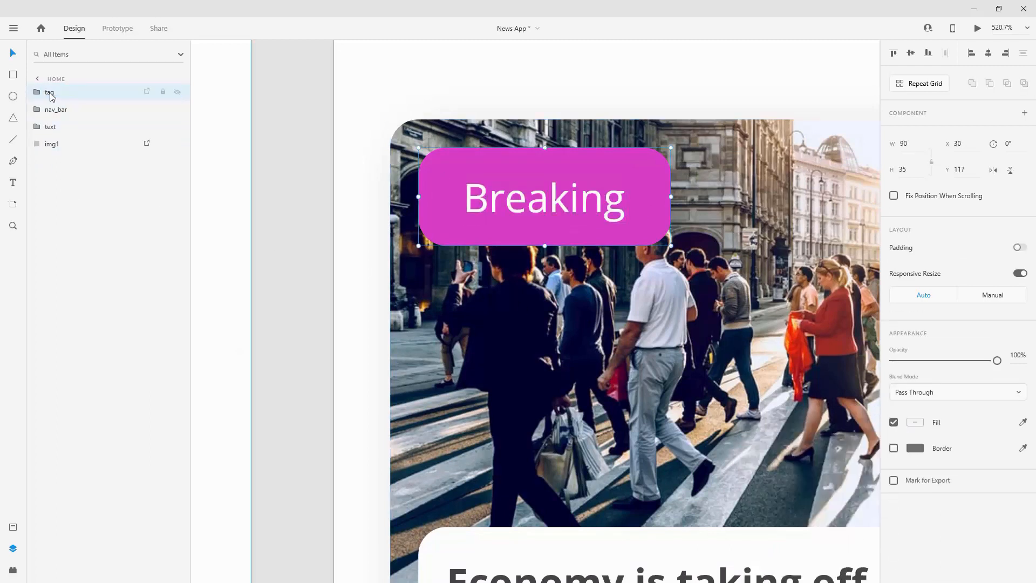
- Place the tag group beneath nav_bar, then group tag, text and img1 together as "top article"
drag(55, 96, 59, 114)
scroll(510, 167, down, 6)
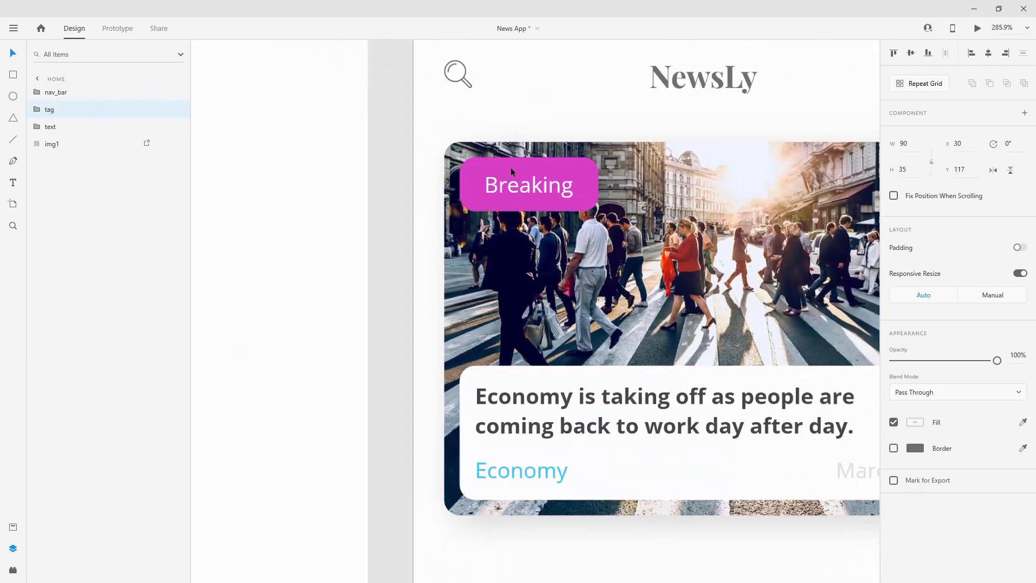
shift+click(60, 144)
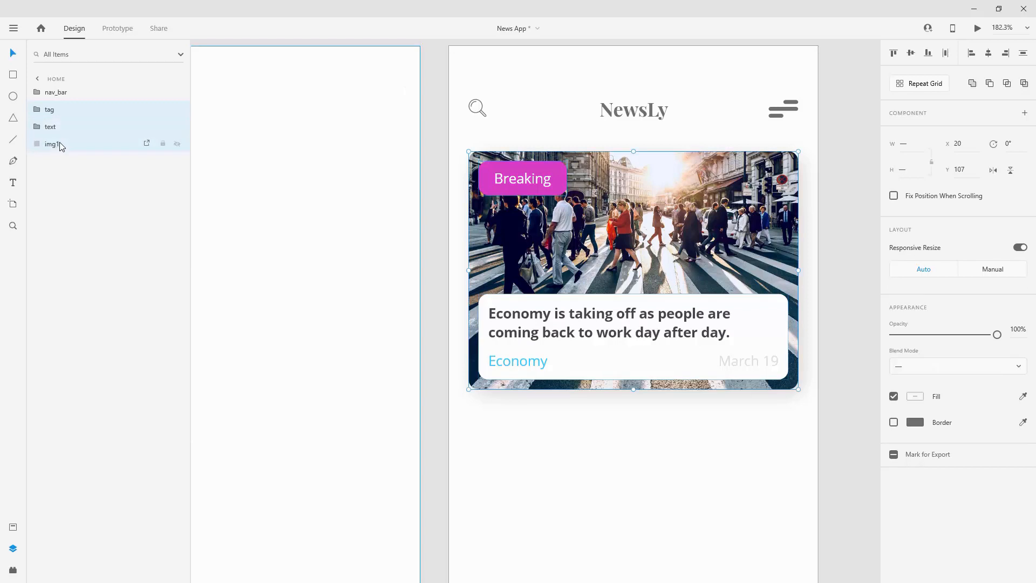
key(ctrl+g)
double_click(54, 109)
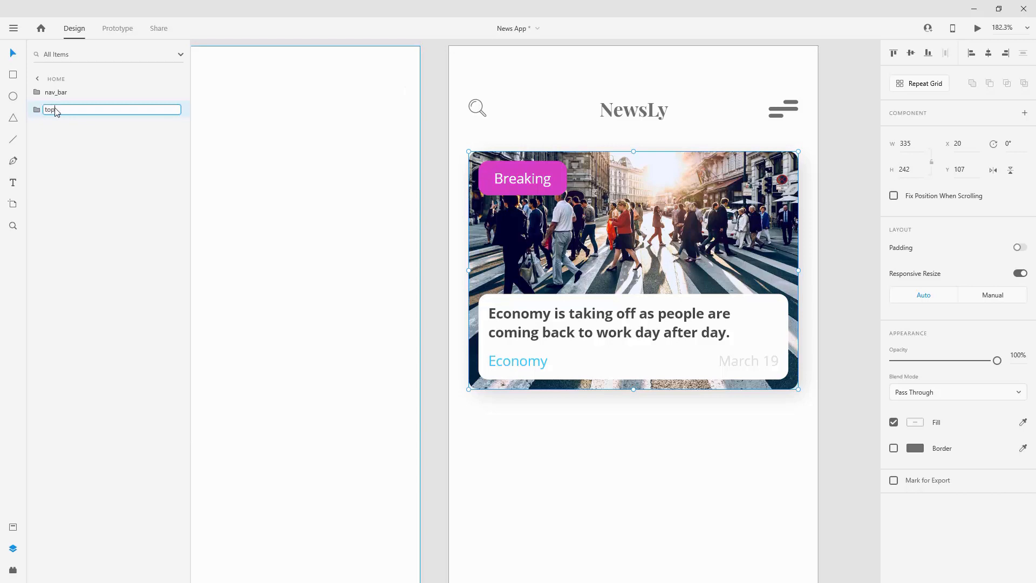
text(top article)
key(Return)
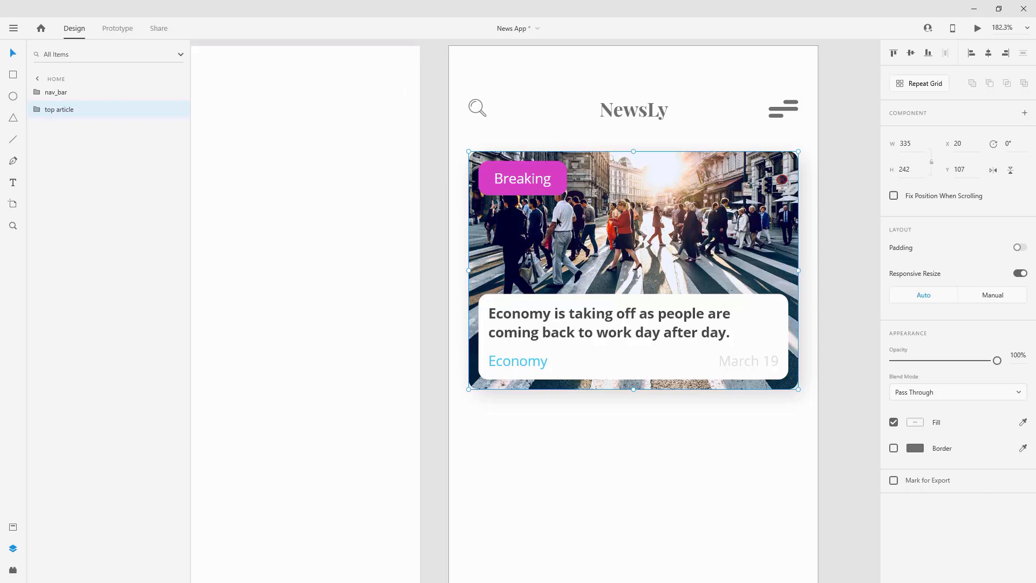
- Check the wireframe sketch and add a "Top News" text heading below the featured card on the Home artboard
scroll(557, 221, down, 5)
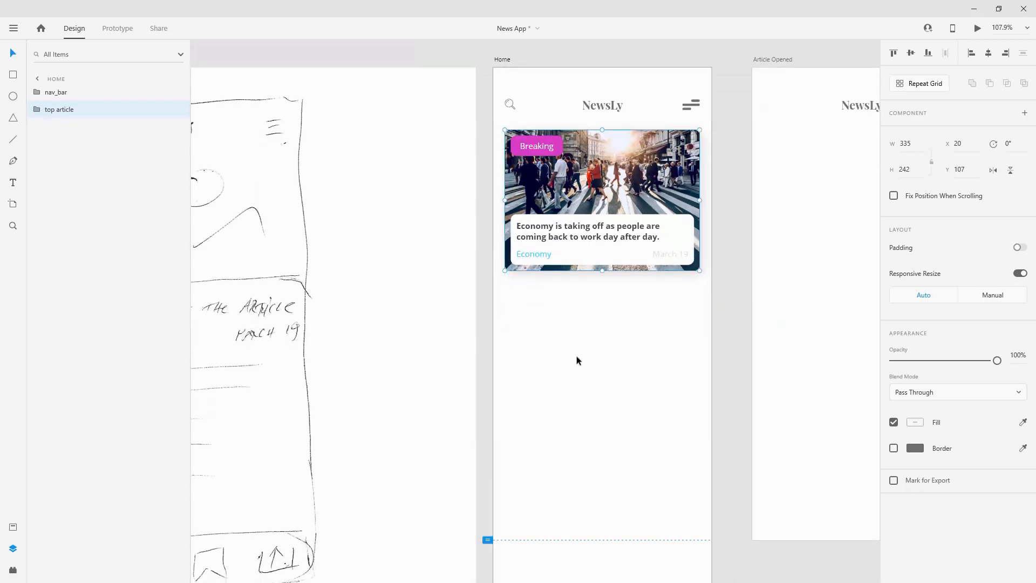
scroll(576, 354, down, 4)
mouse_move(305, 310)
mouse_down()
mouse_move(440, 263)
mouse_move(445, 245)
mouse_up()
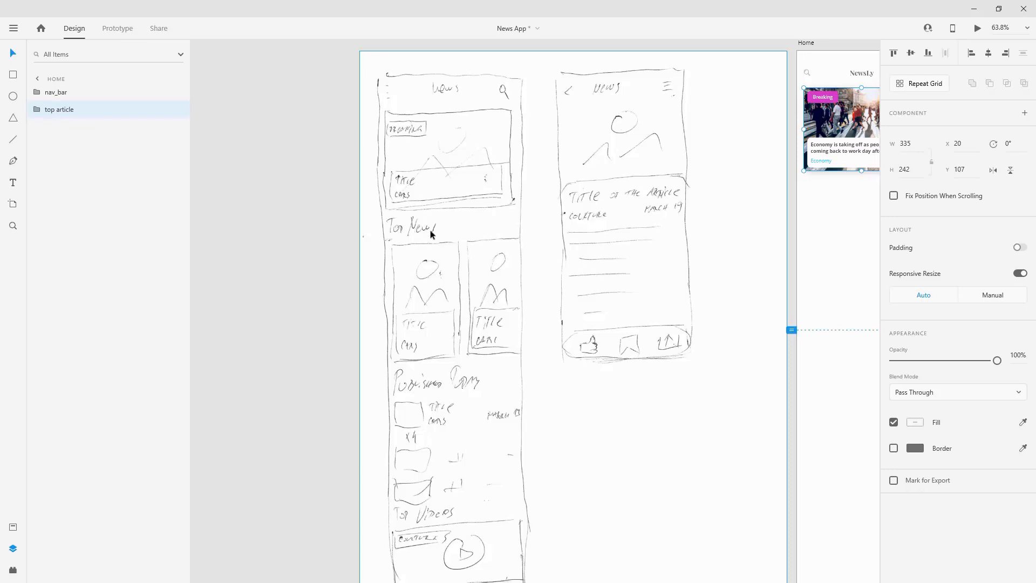
scroll(583, 230, right, 5)
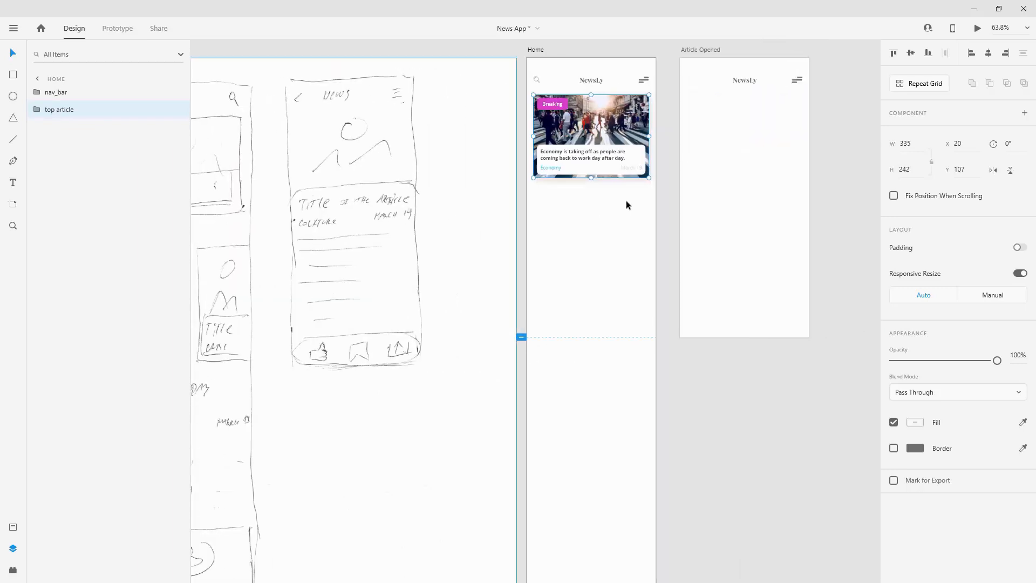
scroll(574, 215, up, 3)
scroll(575, 215, up, 4)
key(t)
click(537, 196)
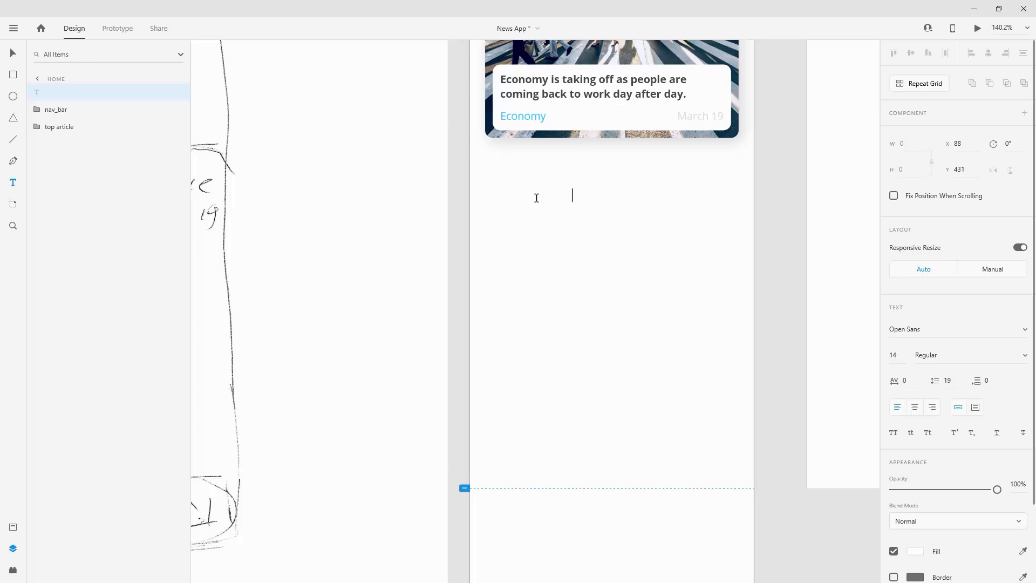
key(Escape)
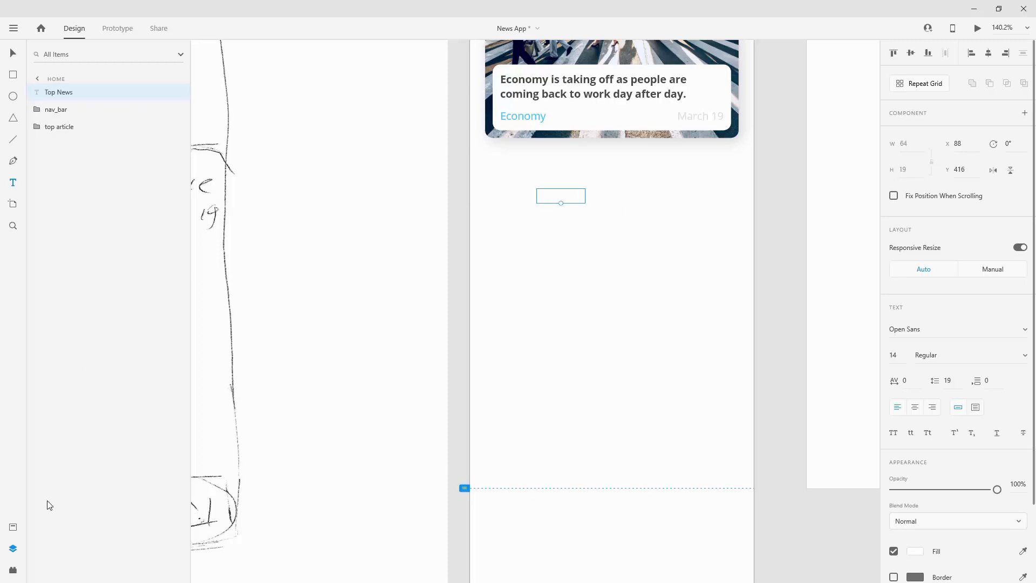
- Apply the H1 Open Sans 20pt character style to the Top News heading and position it at X 20, Y 379
click(12, 526)
click(75, 248)
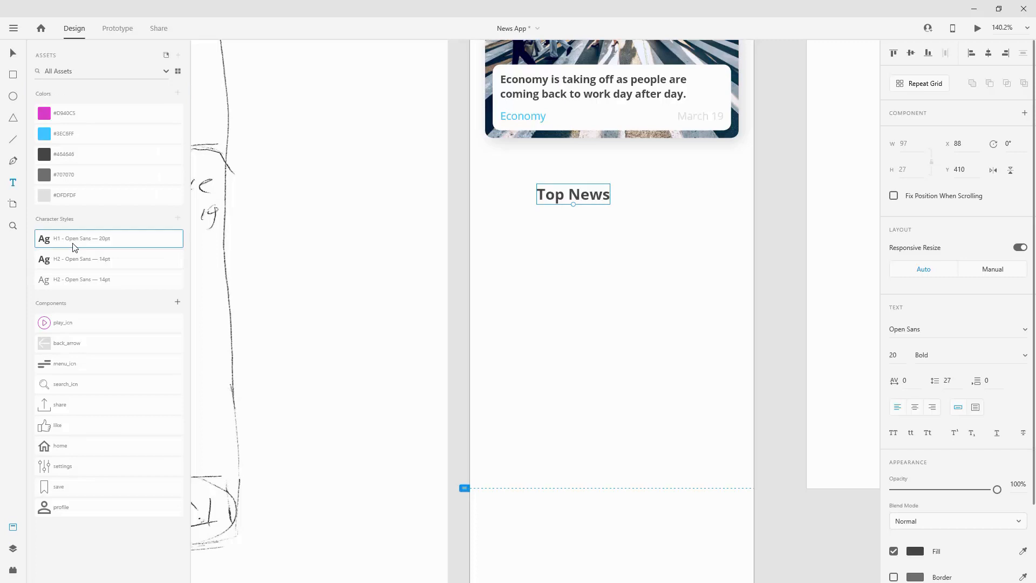
click(13, 52)
drag(571, 191, 535, 178)
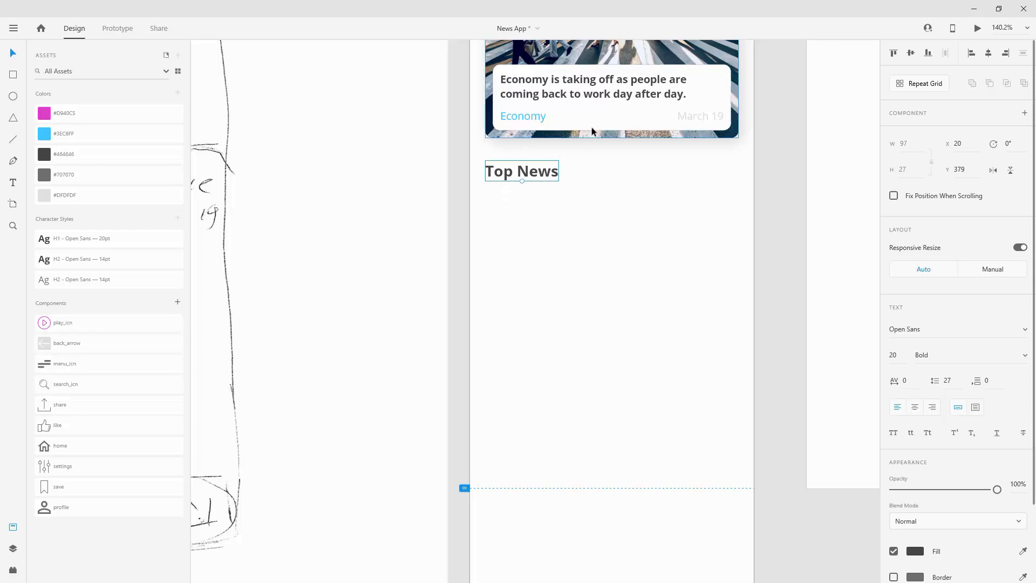
scroll(591, 127, down, 3)
scroll(594, 145, up, 2)
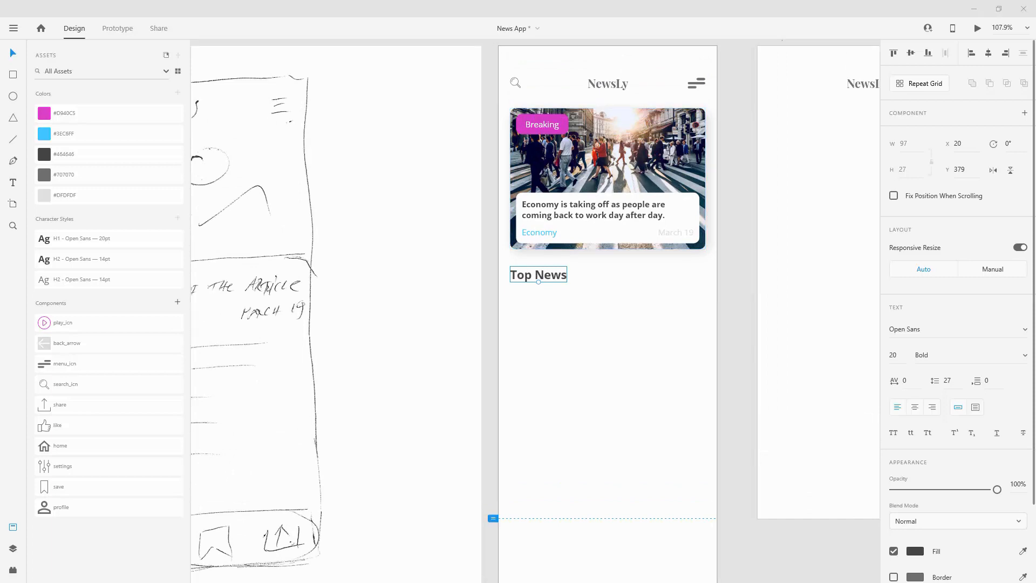
- Duplicate the top article card and rename the lower of the two layers "article1"
click(576, 163)
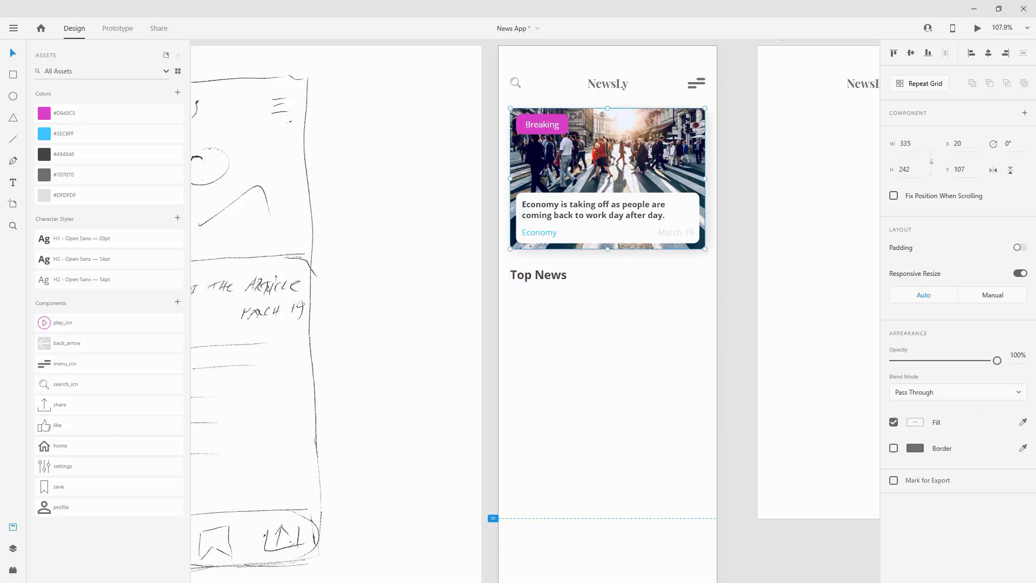
click(13, 548)
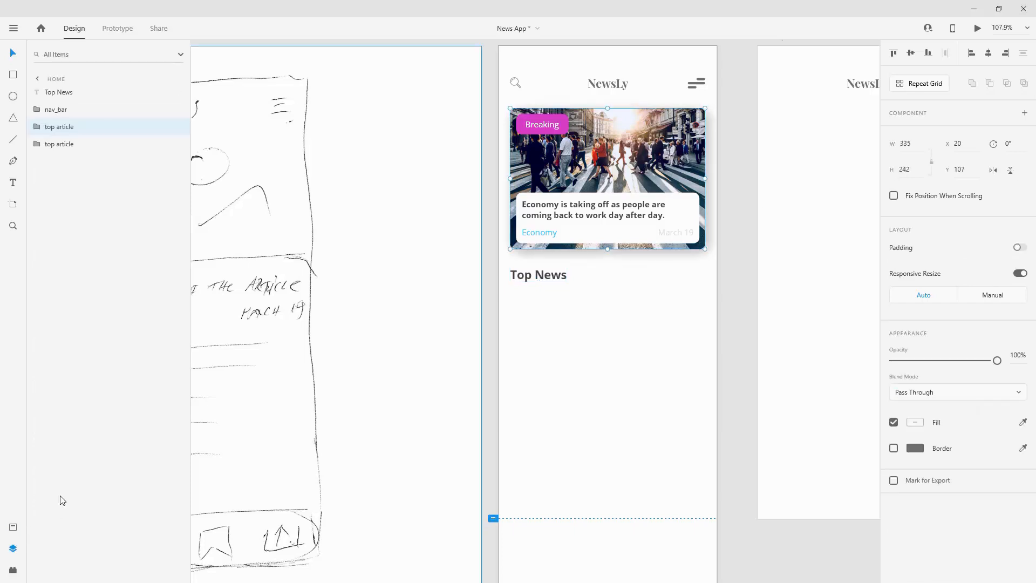
click(60, 144)
double_click(60, 144)
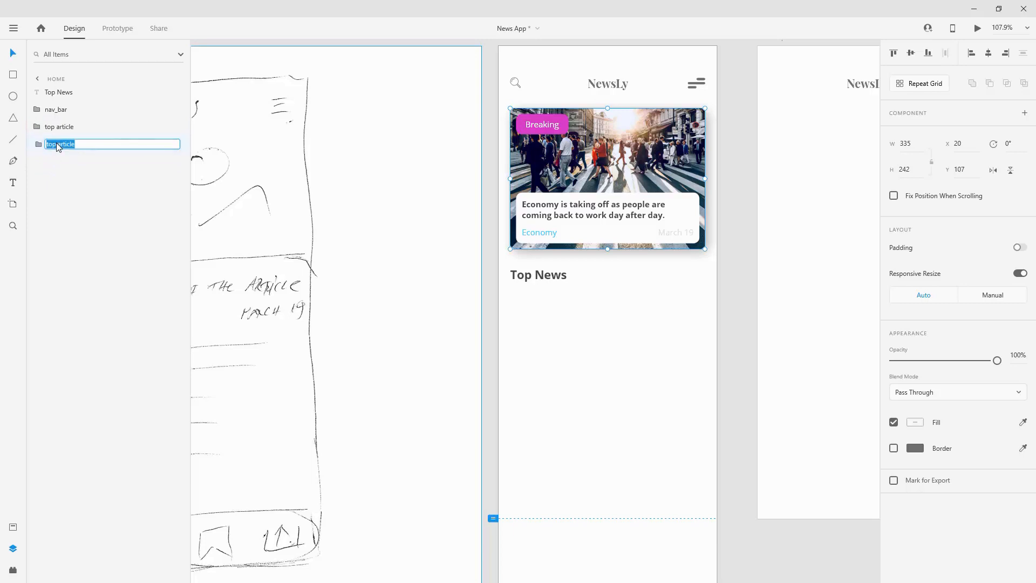
text(ar)
key(Return)
- Move the duplicated card beneath the Top News heading to X 20, Y 436
drag(584, 152, 581, 288)
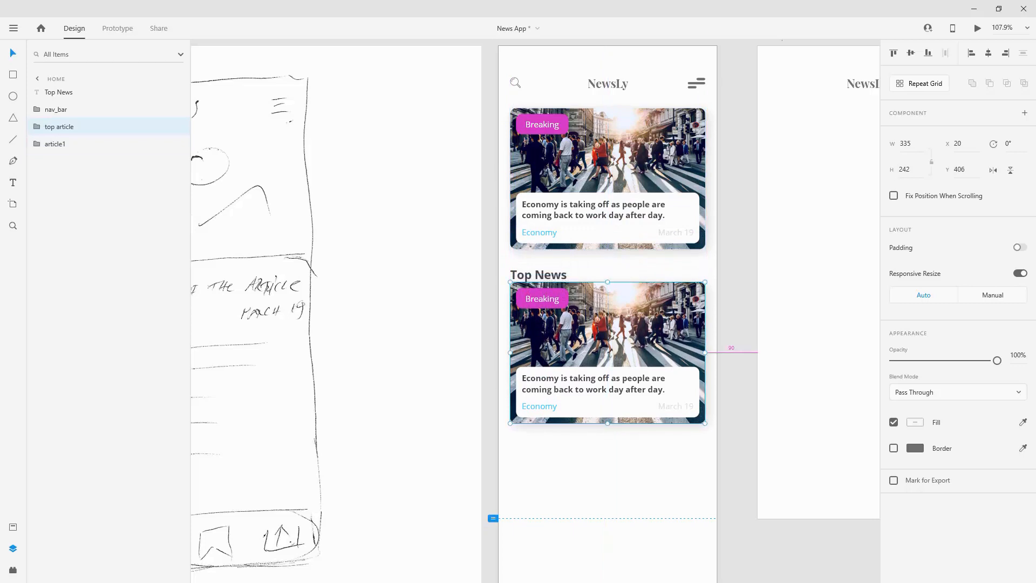
drag(672, 297, 669, 313)
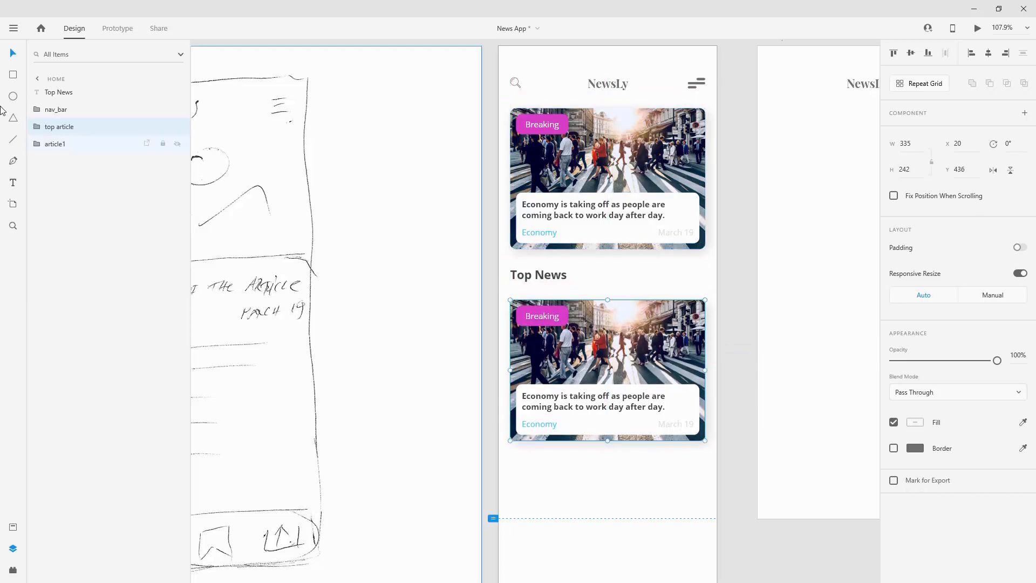
click(53, 144)
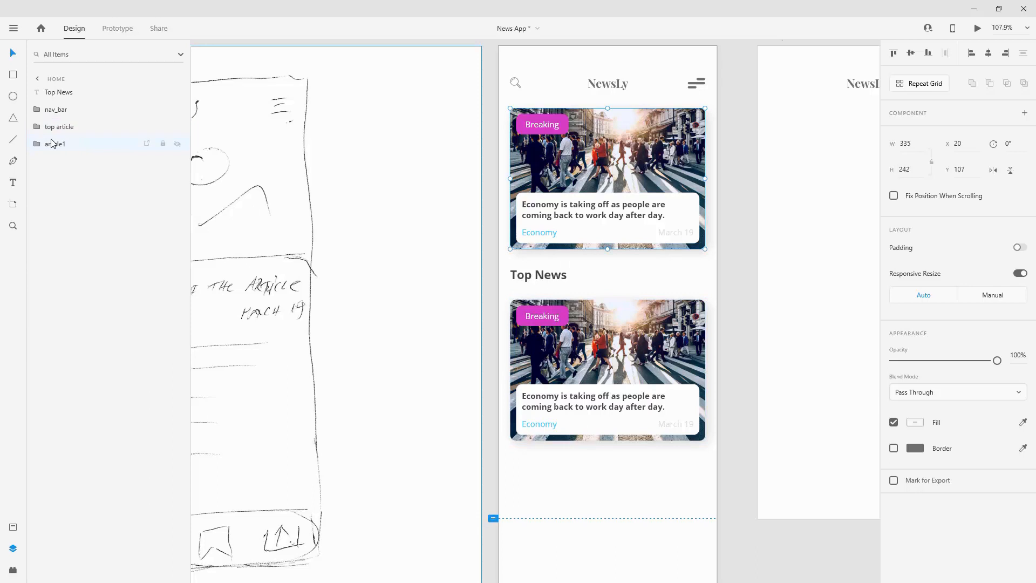
click(61, 128)
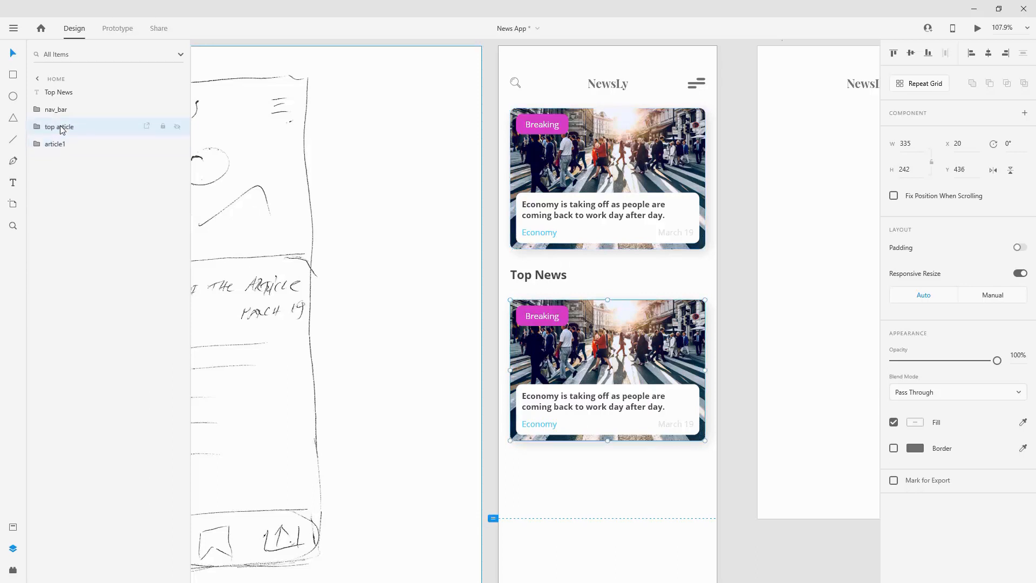
double_click(64, 128)
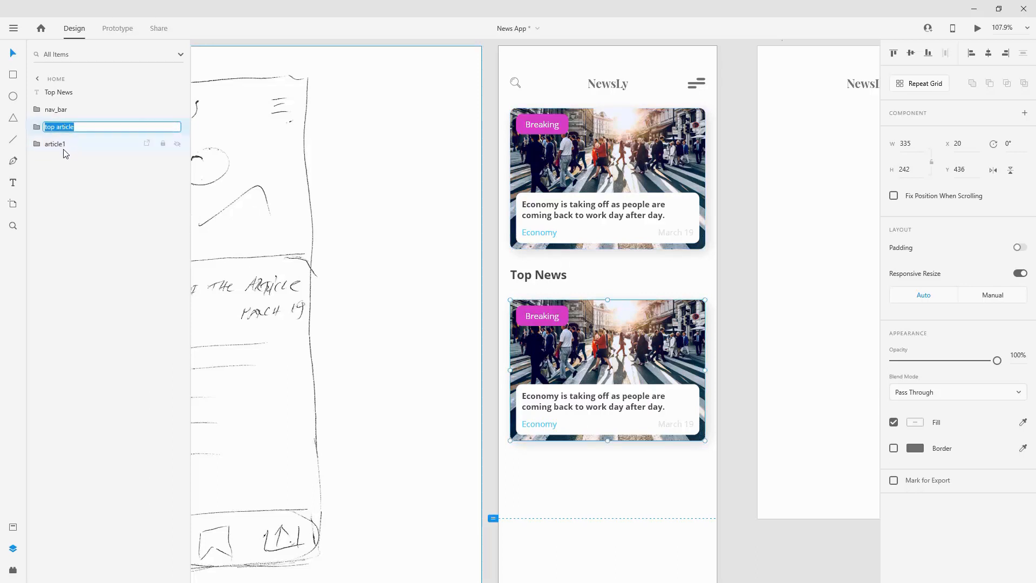
double_click(65, 144)
double_click(66, 128)
text(arti)
key(BackSpace)
key(BackSpace)
key(BackSpace)
key(BackSpace)
text(top article)
key(Return)
click(78, 143)
- Place the duplicated card's layer beneath the featured card's, naming the featured one "top article" and the duplicate "article1"
drag(69, 128, 61, 155)
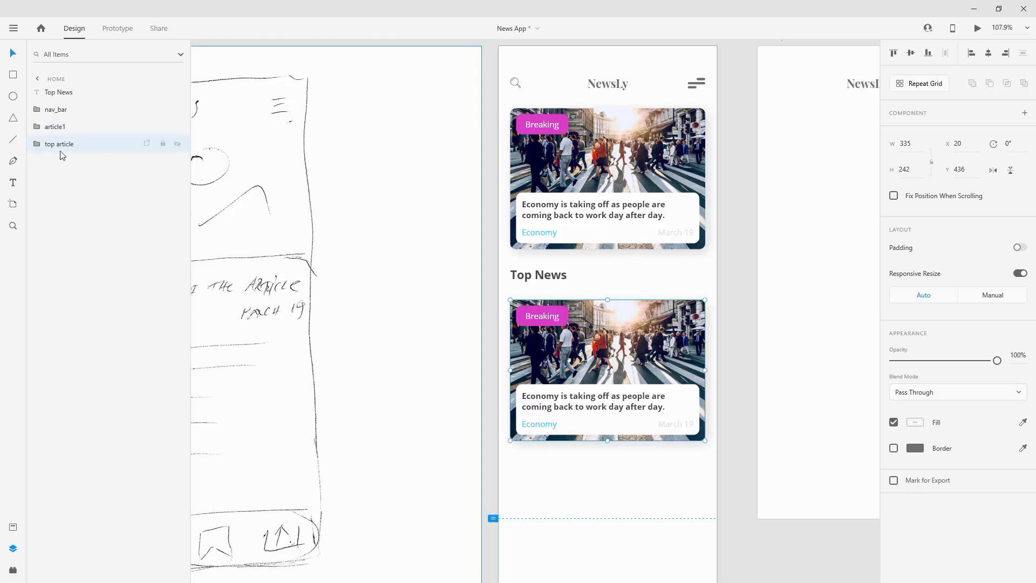
double_click(57, 143)
key(ctrl+c)
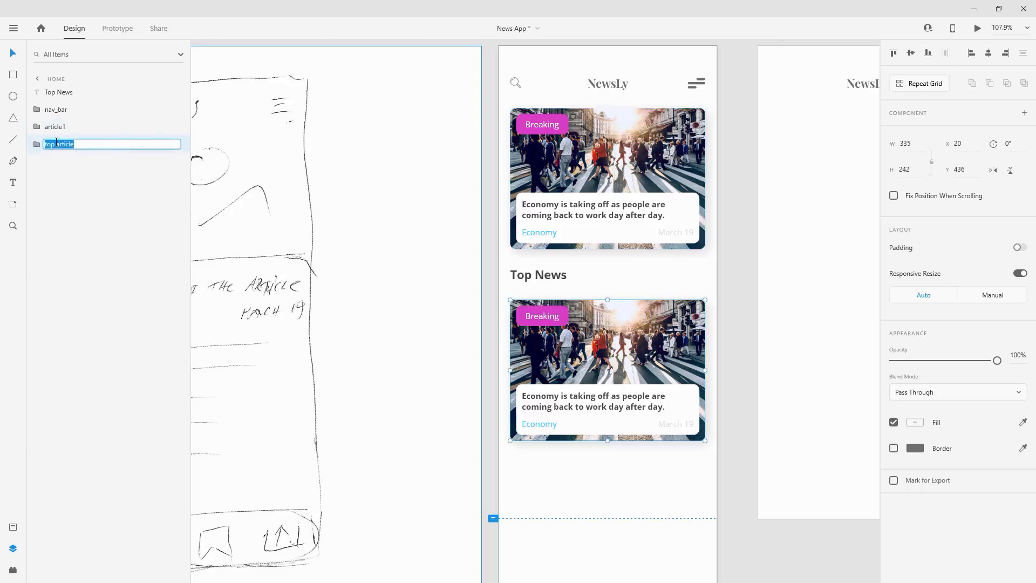
double_click(53, 126)
key(ctrl+v)
key(Return)
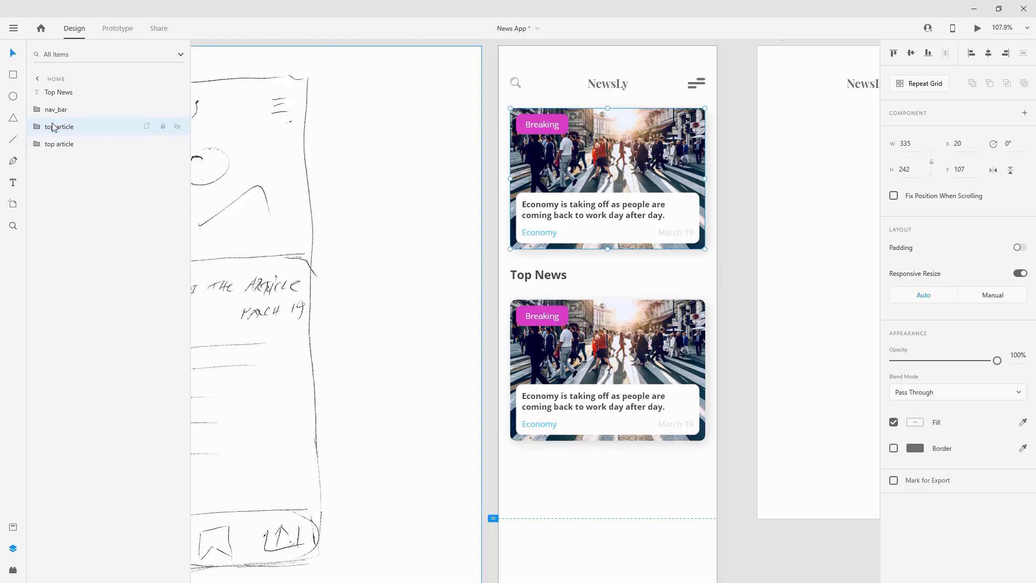
click(57, 144)
double_click(57, 144)
text(arti)
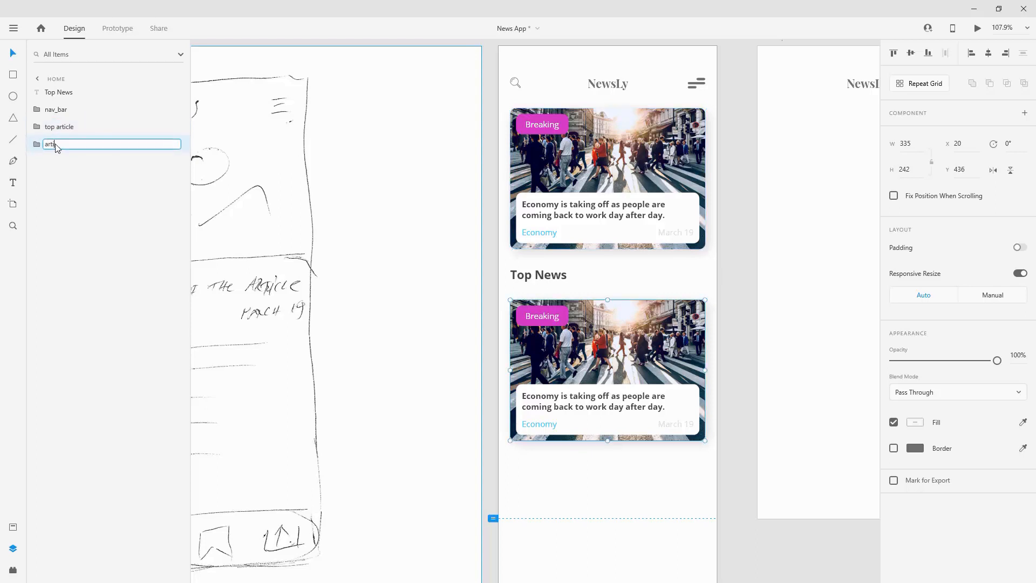
key(Return)
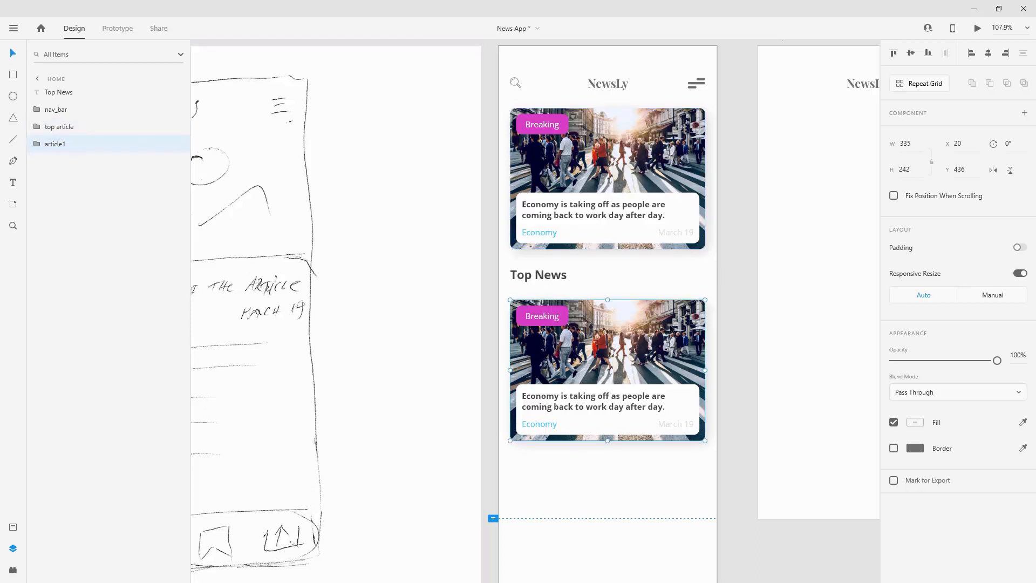
- Set the width of the background image in the article1 card to 180
scroll(632, 325, down, 2)
click(36, 144)
click(60, 197)
scroll(626, 304, up, 3)
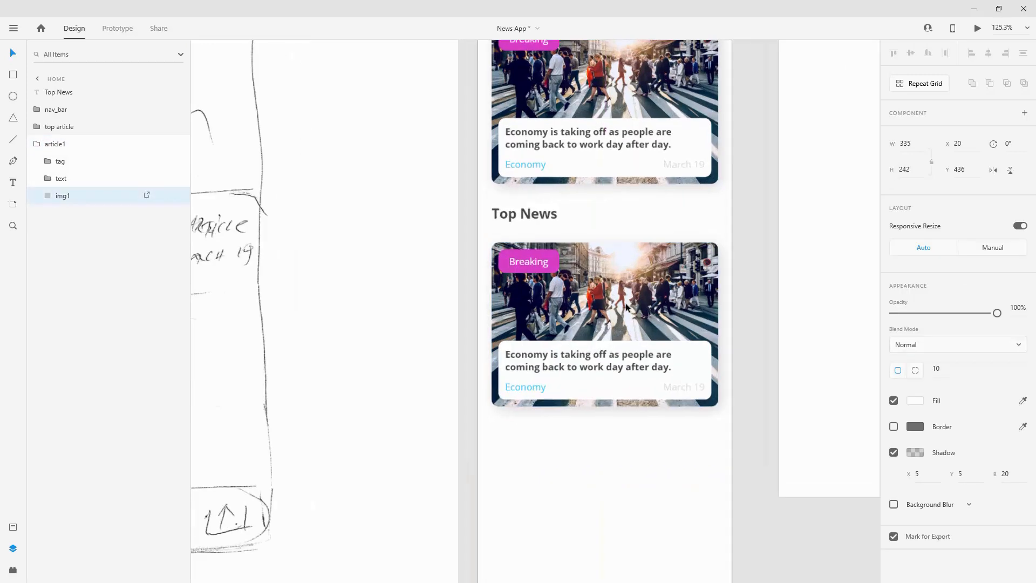
click(916, 149)
text(180)
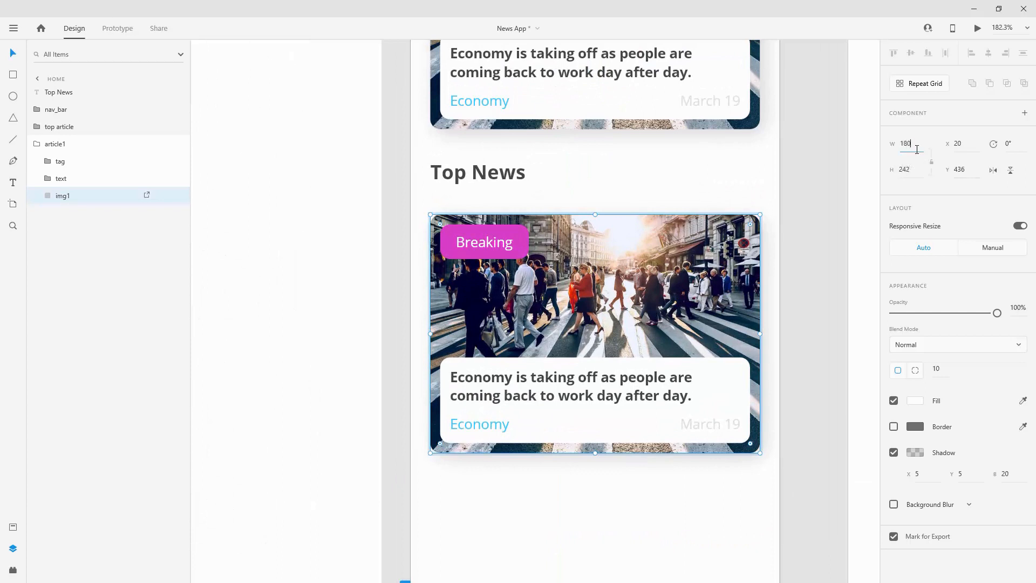
key(Return)
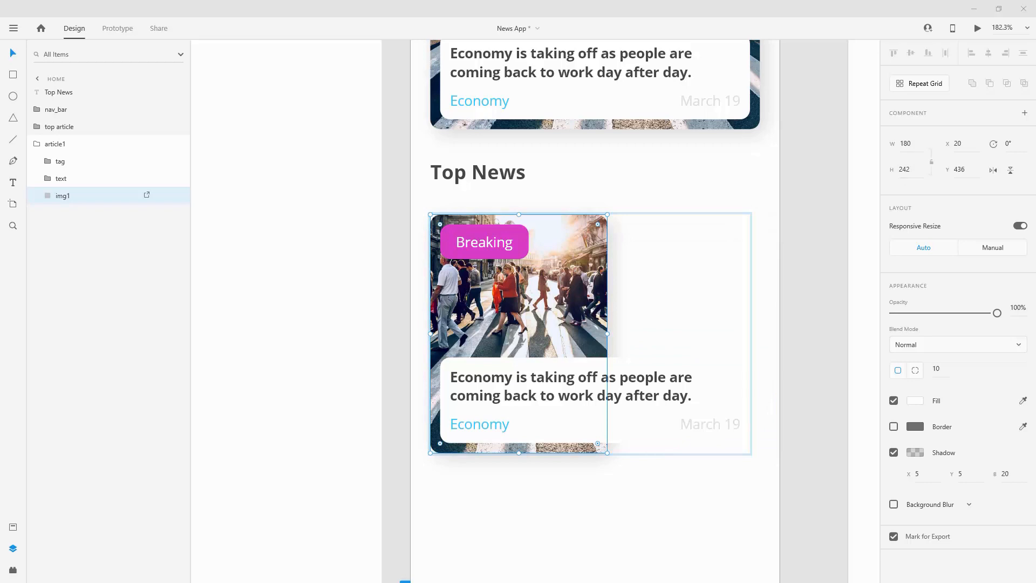
- Replace the article1 card's image with the festival crowd photo img2, then enlarge and reposition the photo inside its frame
drag(864, 206, 596, 287)
double_click(541, 288)
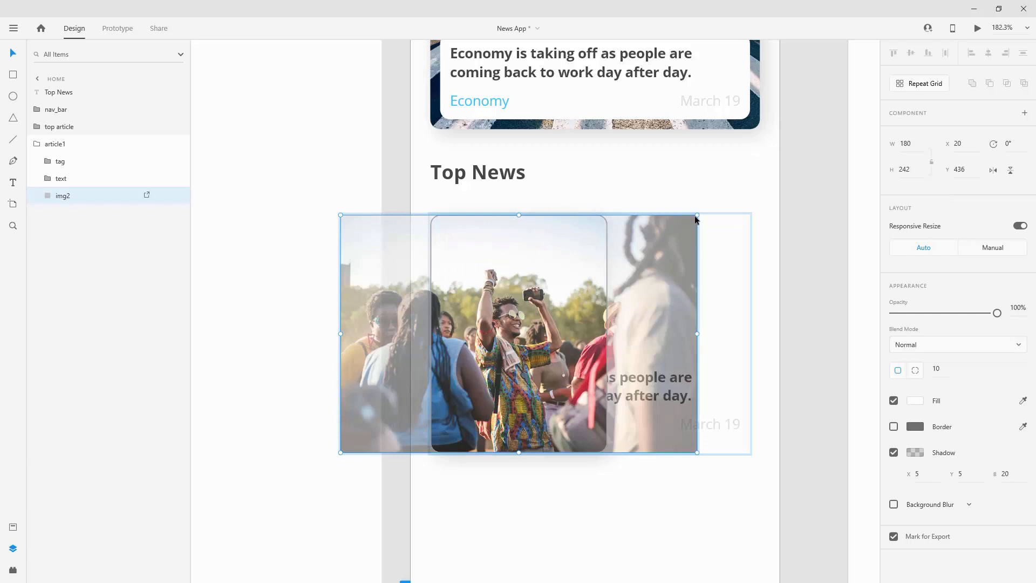
drag(697, 215, 779, 131)
drag(743, 194, 710, 200)
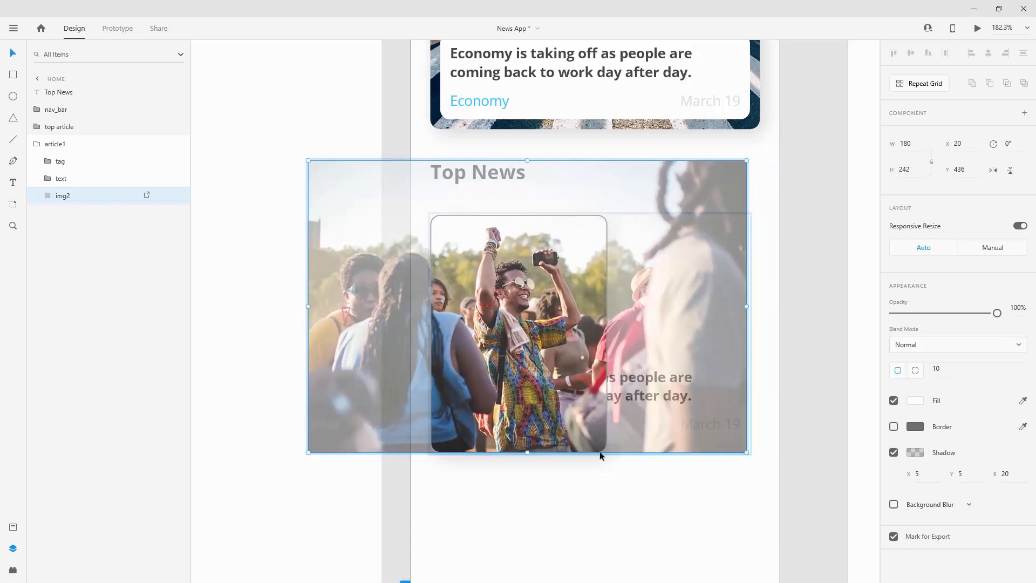
click(600, 513)
- Delete the Breaking tag group from the article1 card and compare the card with the Top News wireframe
click(76, 167)
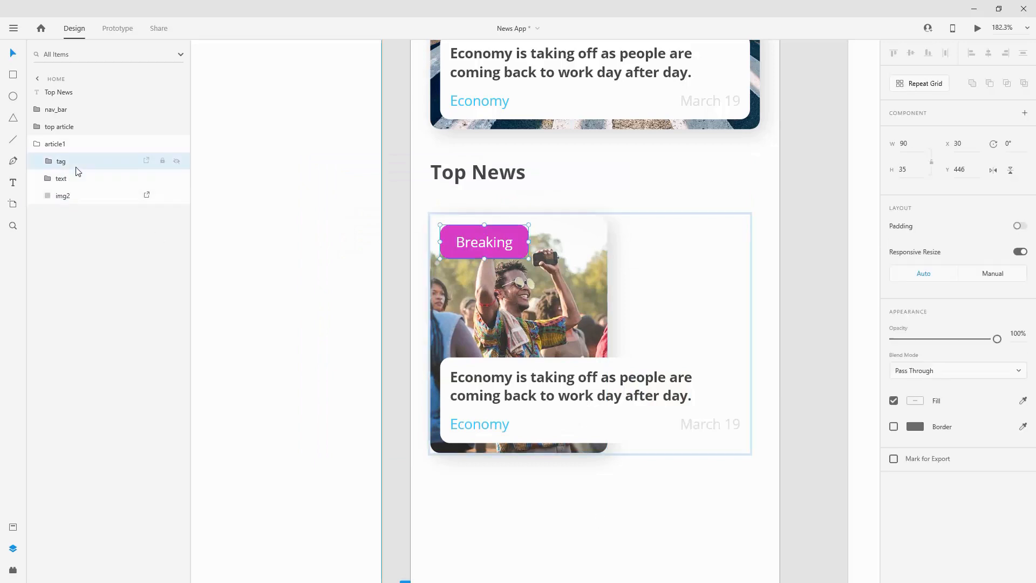
key(Delete)
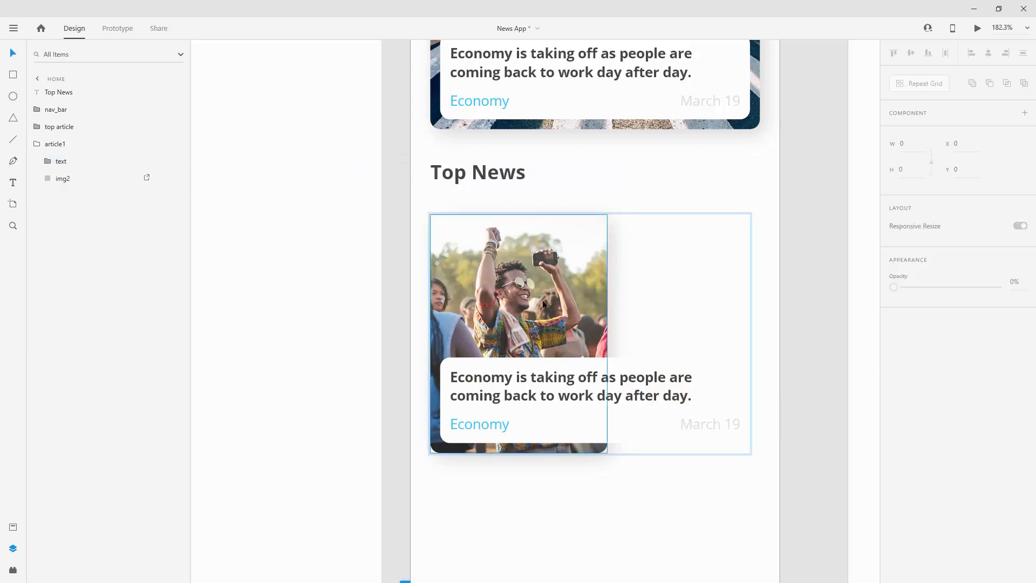
key(ctrl+minus)
drag(294, 238, 833, 221)
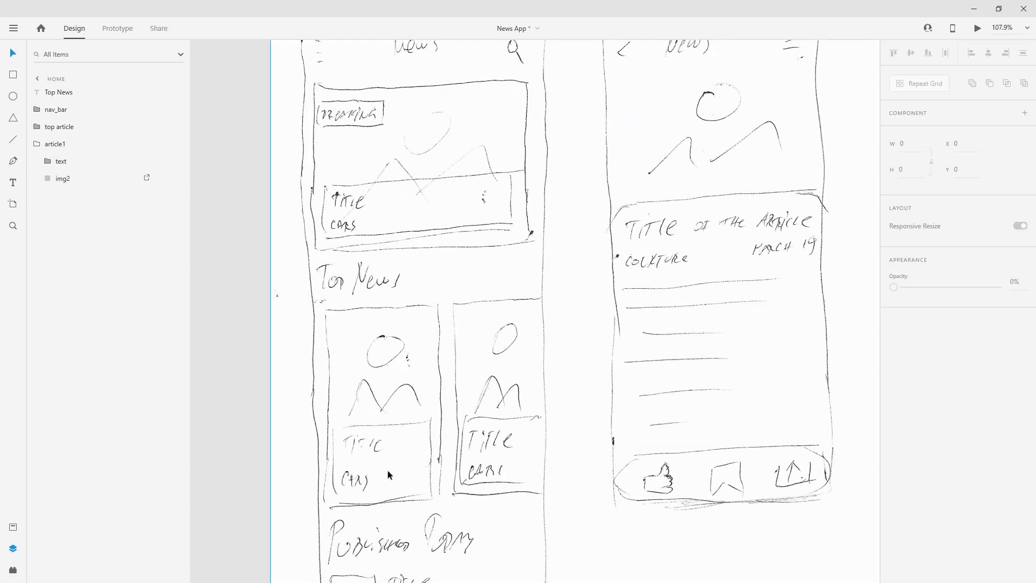
drag(764, 291, 312, 280)
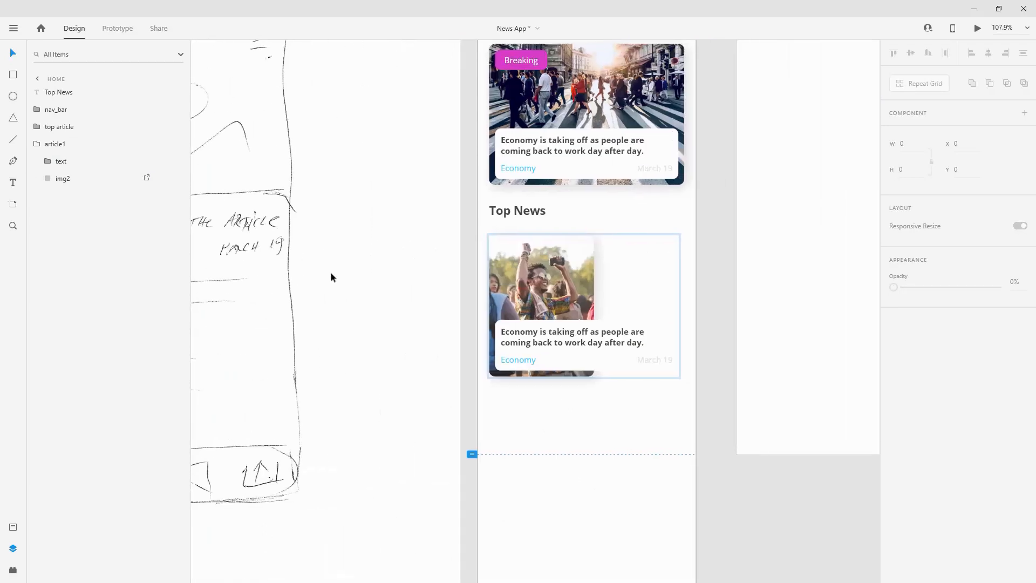
scroll(585, 296, up, 5)
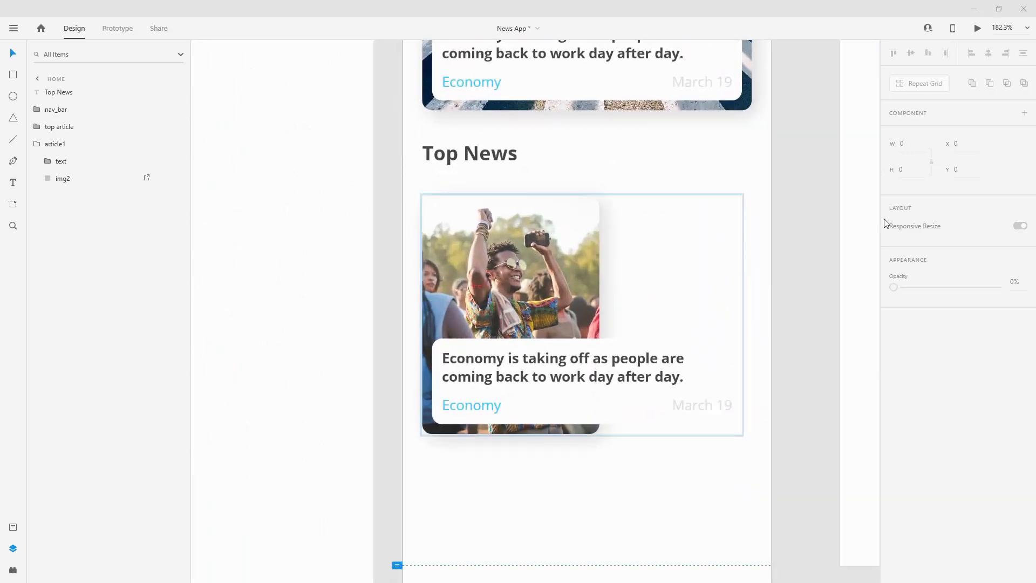
- Resize the article1 card's text_bg rectangle to 159 wide by 116 high and raise it to the lower edge of the photo
click(52, 161)
click(81, 230)
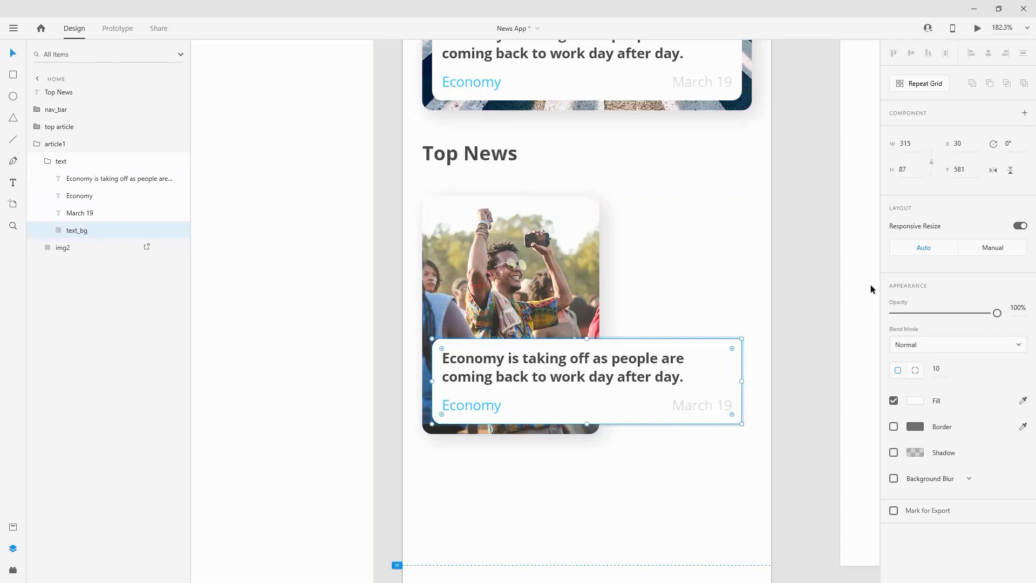
click(922, 148)
key(Return)
click(911, 169)
text(116)
key(Return)
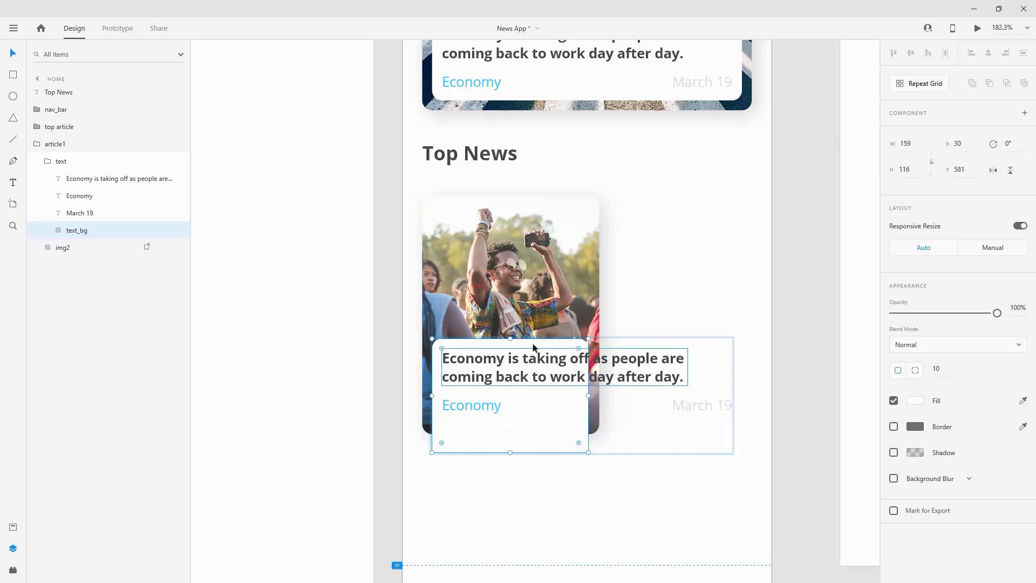
drag(543, 349, 543, 331)
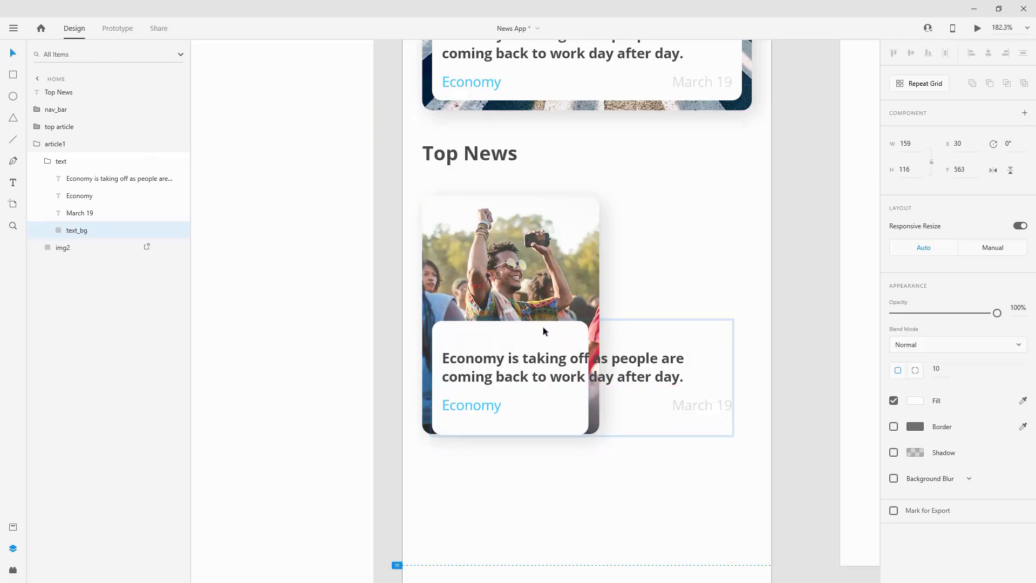
- Ungroup the text group inside the article1 card
click(76, 161)
right_click(72, 161)
click(99, 326)
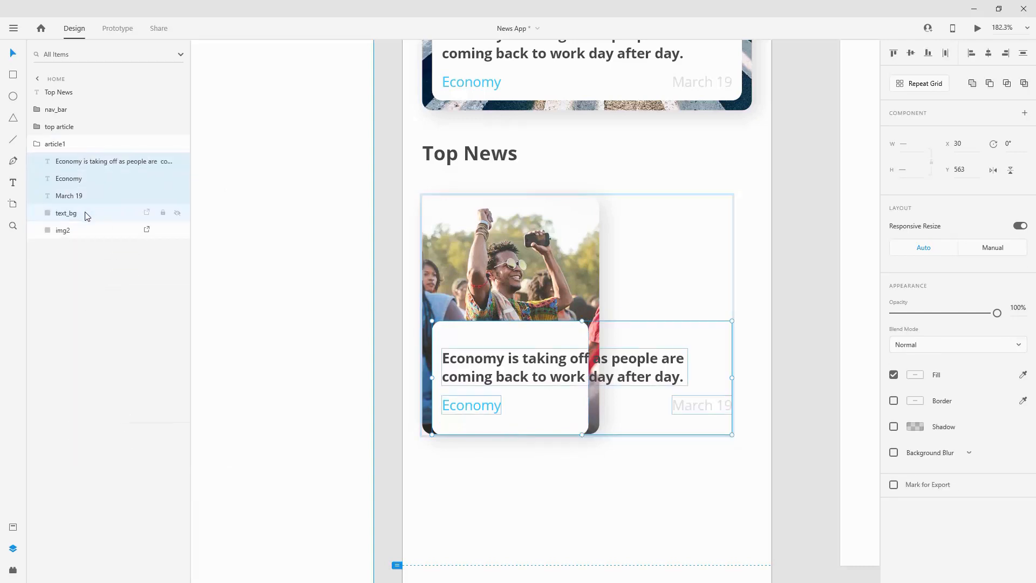
- Position text_bg horizontally centred on img2, with its bottom edge 10 px above the photo's bottom edge
click(85, 213)
drag(502, 330, 525, 325)
shift+click(113, 229)
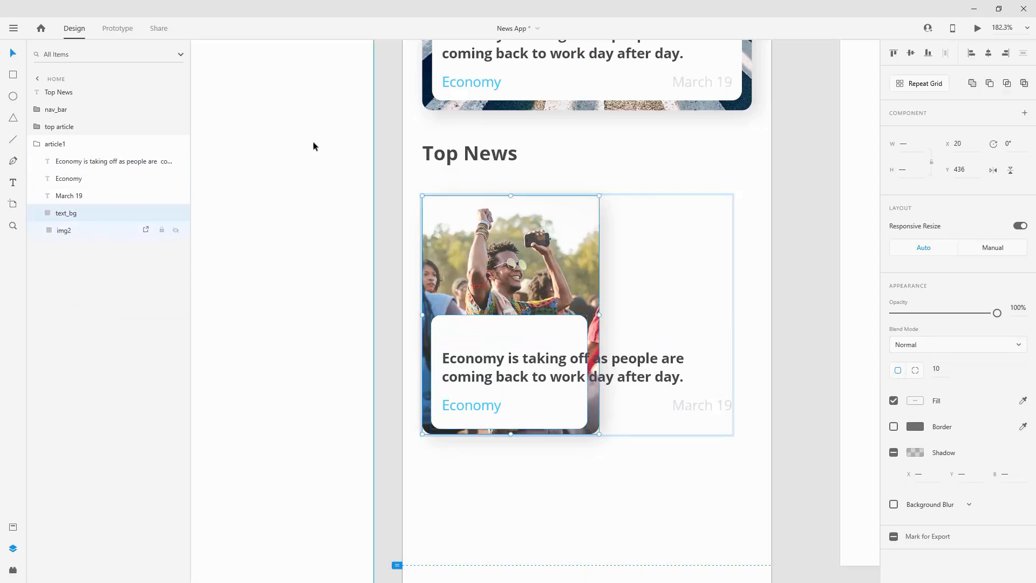
click(988, 53)
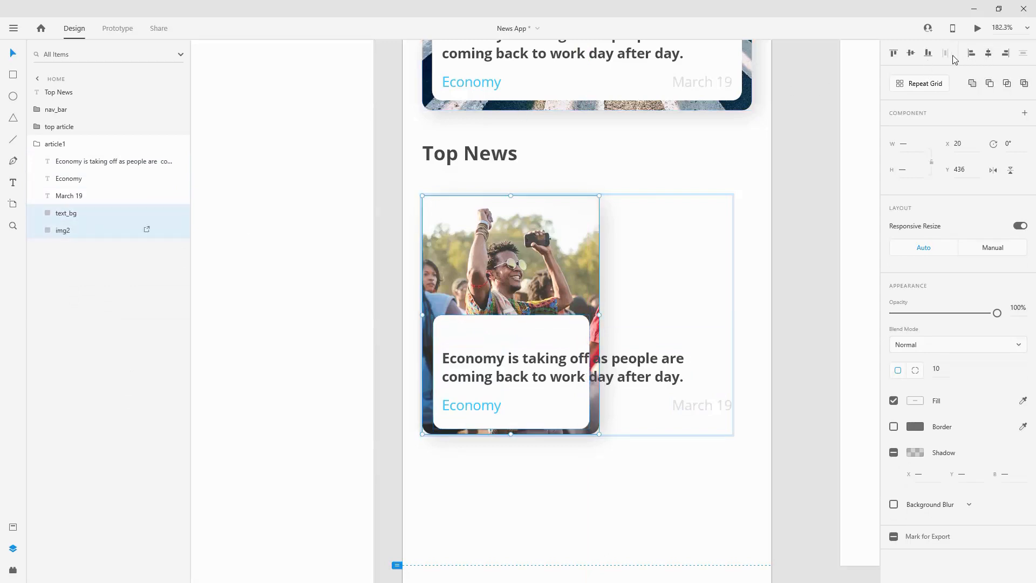
click(930, 54)
click(103, 212)
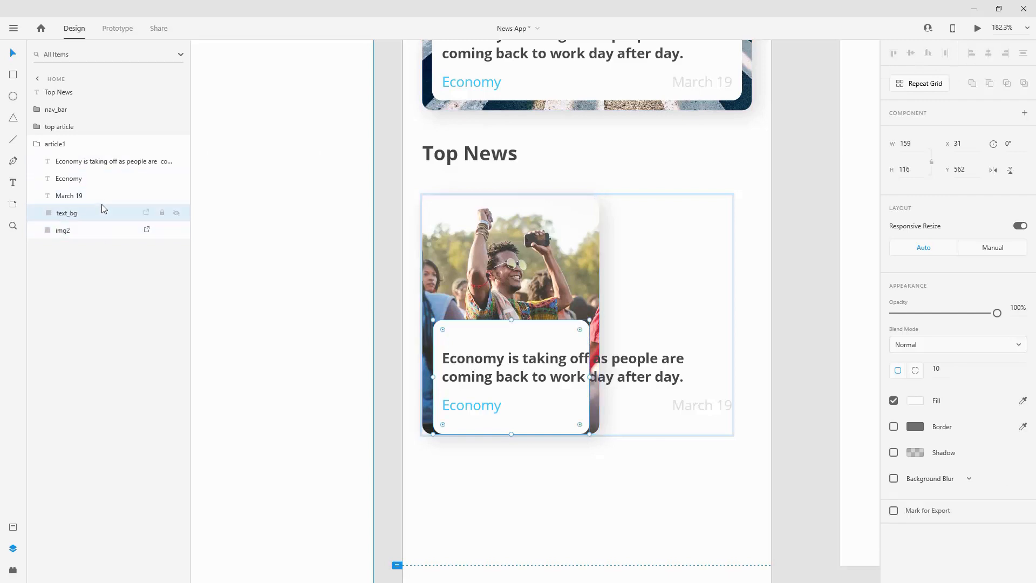
key(shift+Up)
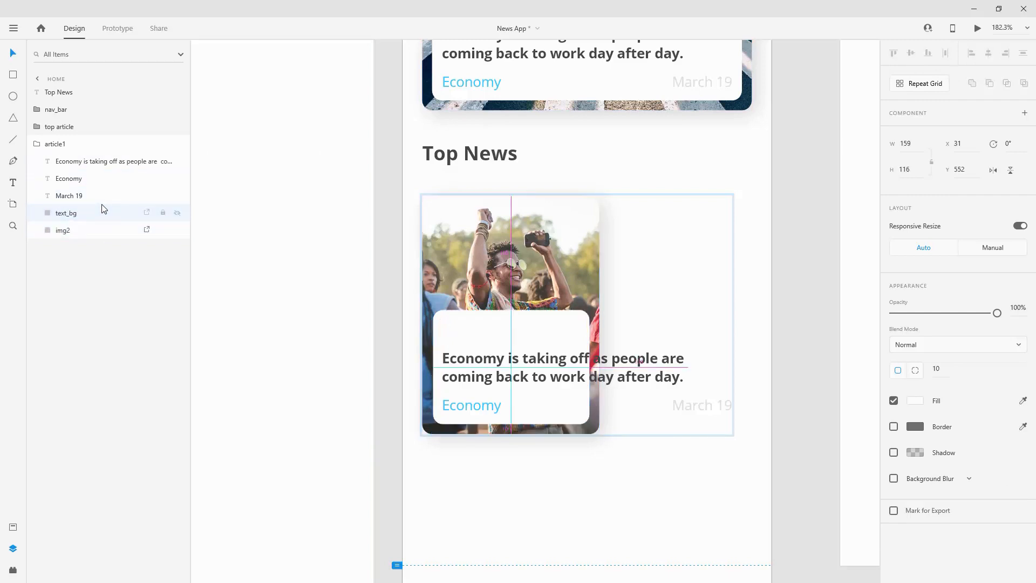
- Move the March 19 date to the headline's left edge at X 40, inside the article1 card's white box
click(702, 407)
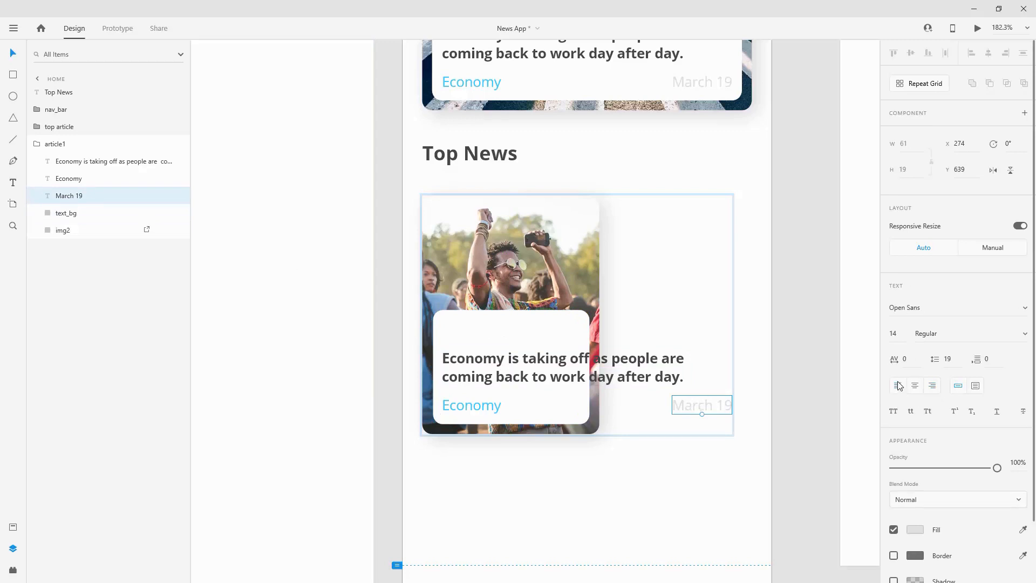
drag(716, 411, 486, 408)
scroll(472, 408, up, 5)
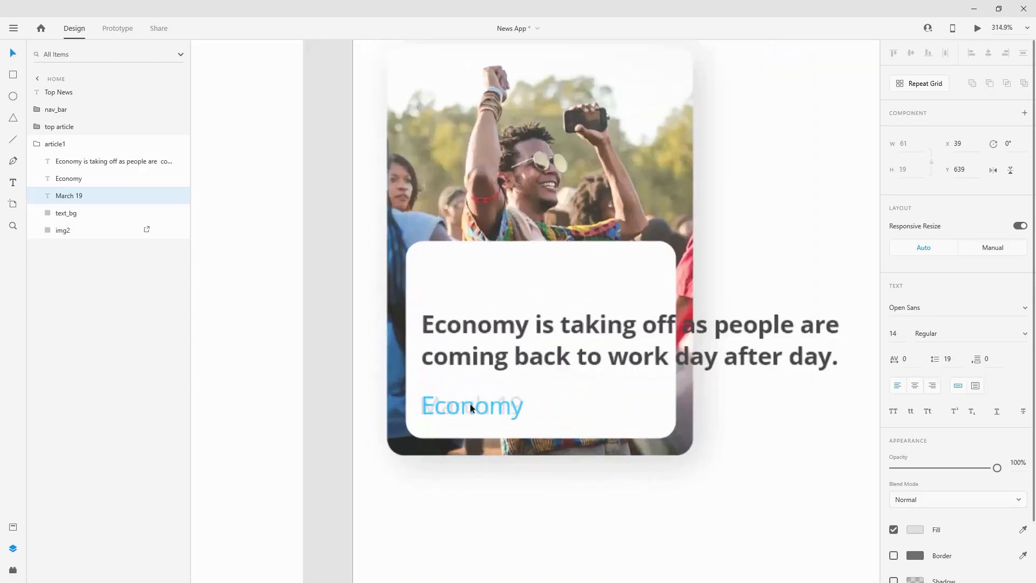
key(Right)
key(Right)
key(Left)
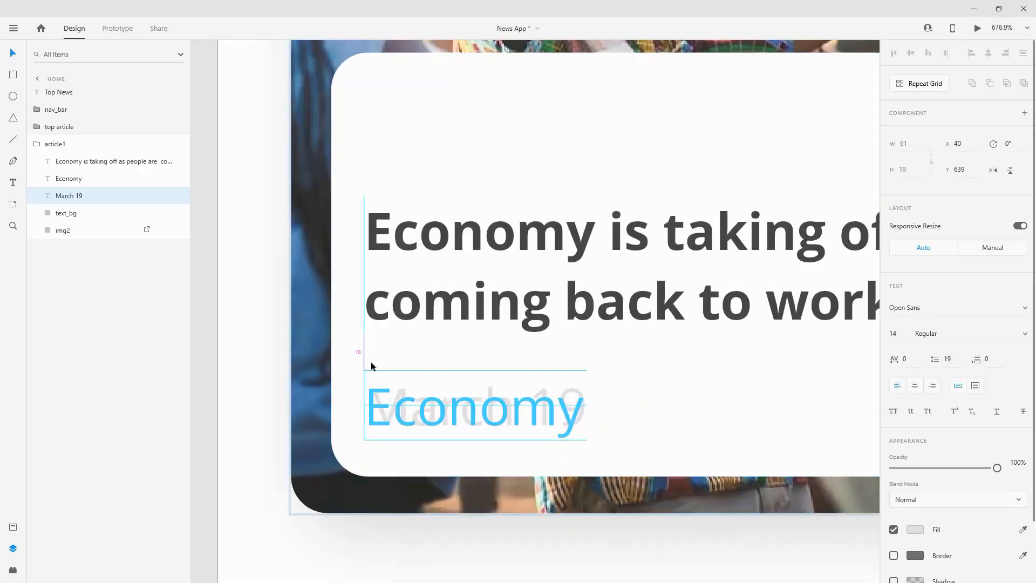
- Stack the article1 card's texts by moving the Economy label above the date and the headline up to Y 562, checking their spacing
click(103, 179)
drag(523, 409, 526, 335)
click(606, 238)
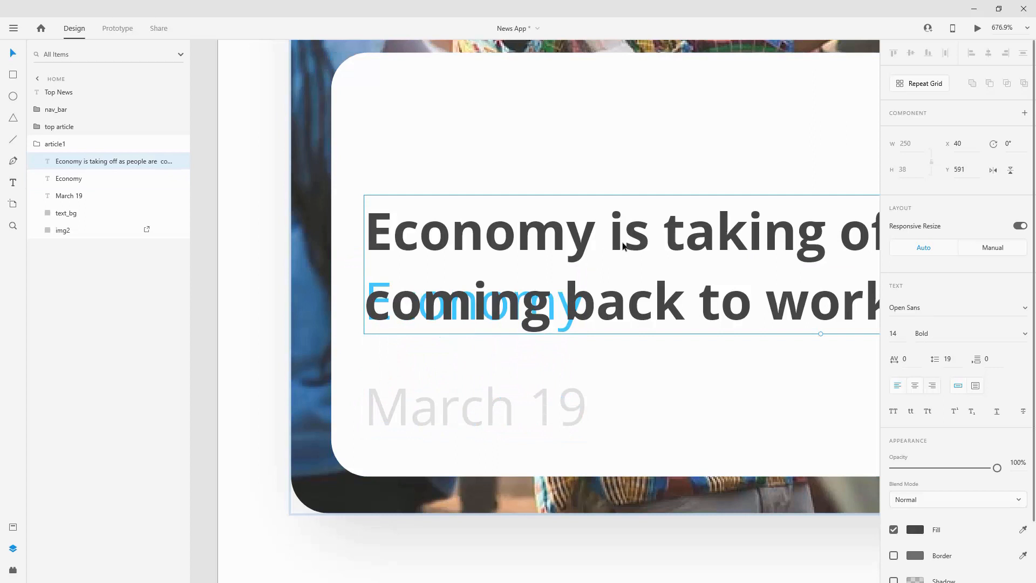
drag(623, 248, 624, 141)
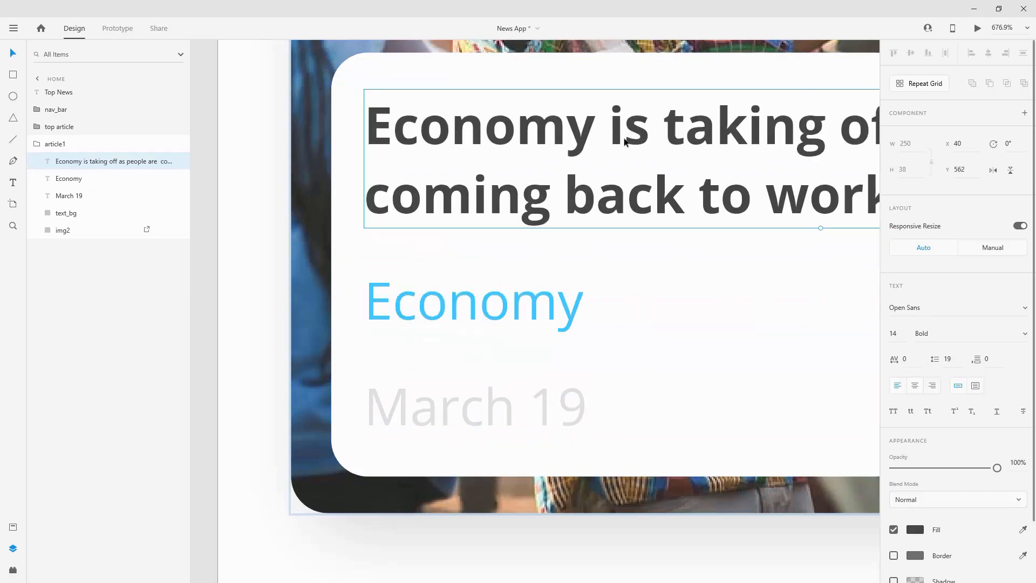
key(shift+Up)
key(shift+Down)
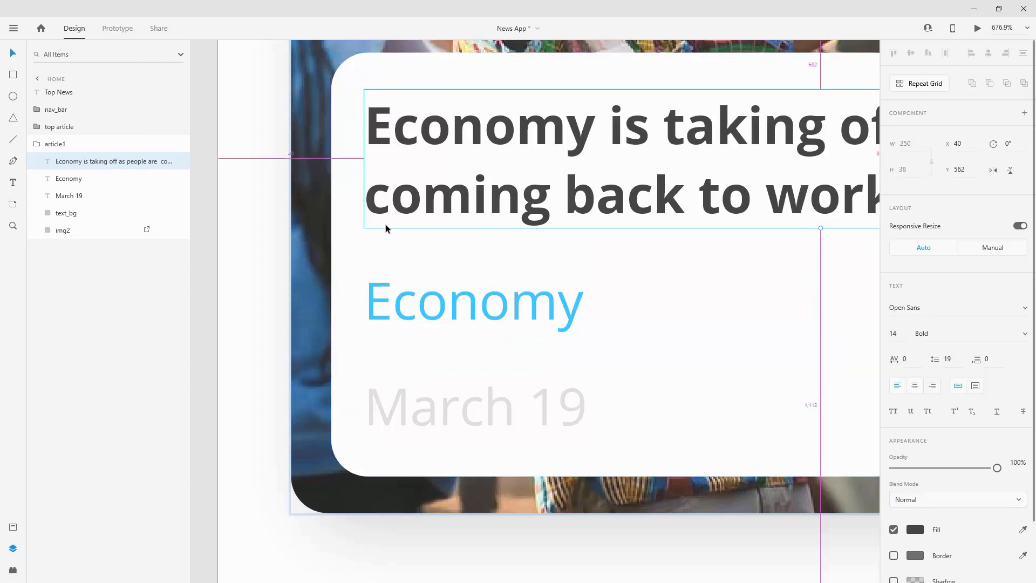
click(490, 290)
click(476, 398)
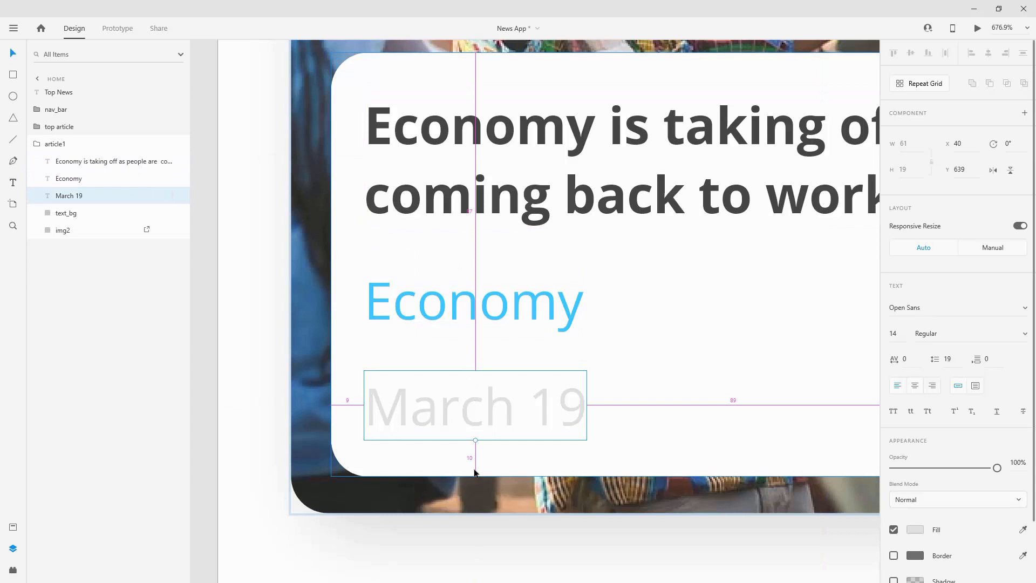
- Change the article1 headline to "Music festivals are coming back!" broken over two lines
scroll(497, 330, down, 5)
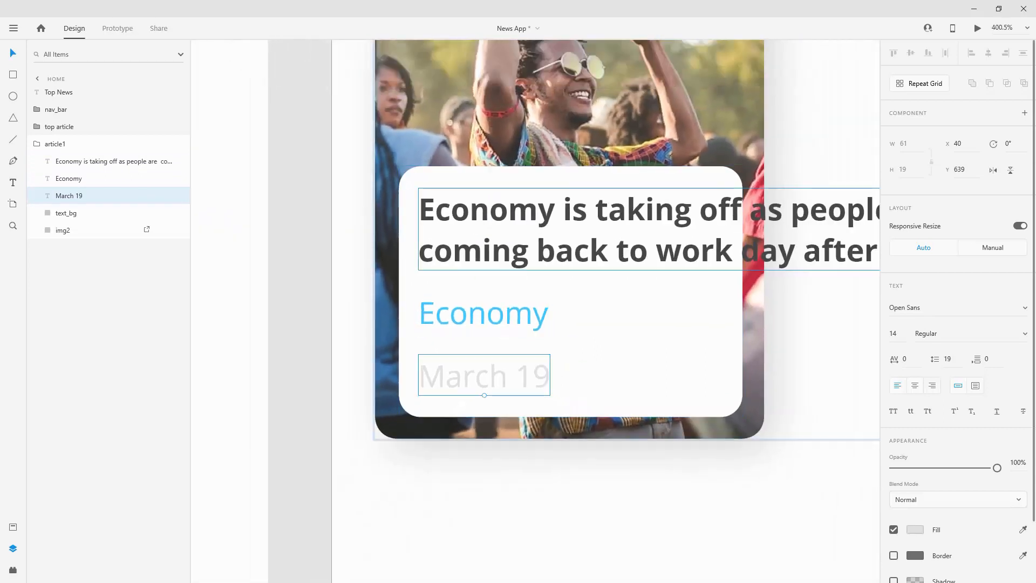
double_click(613, 243)
text(Music festivals are coming back!)
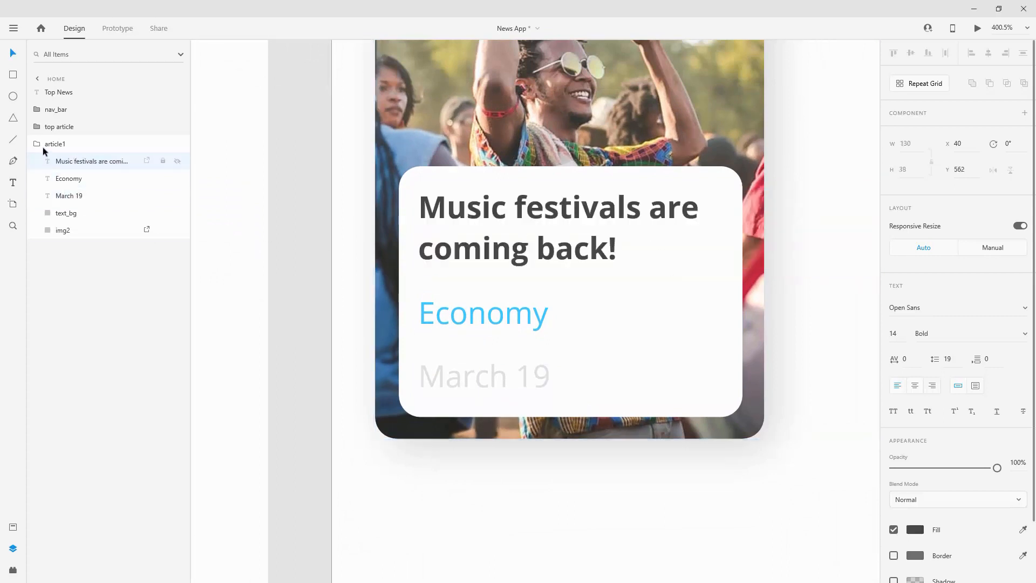
- Group the article1 headline, category, date and text_bg, and name the group "text"
click(82, 211)
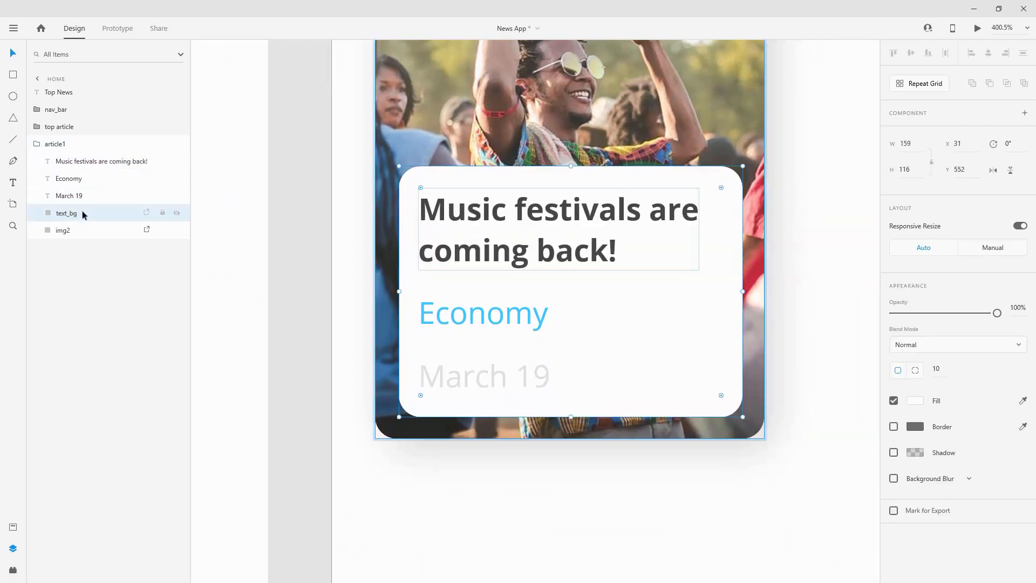
shift+click(85, 159)
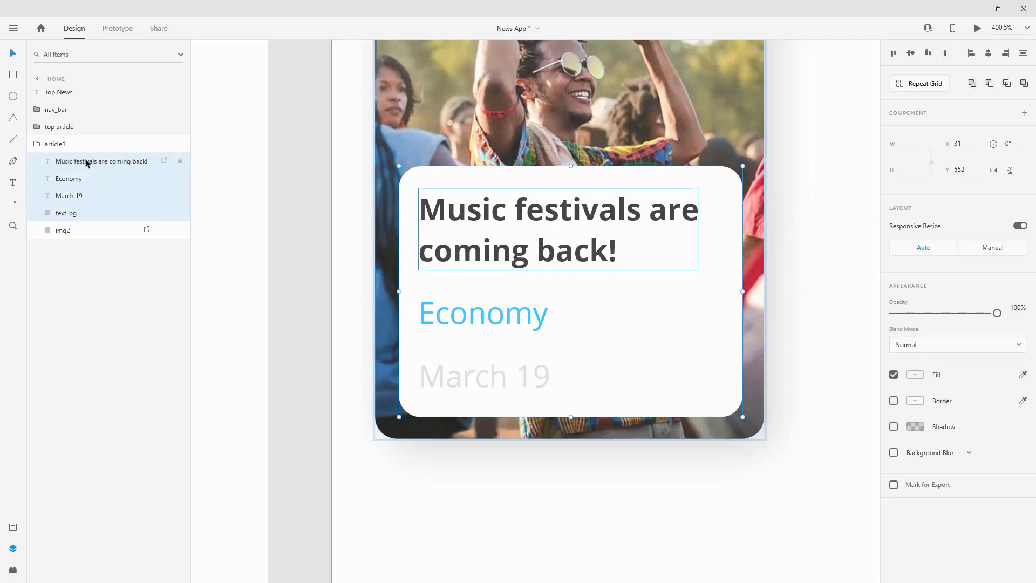
key(ctrl+g)
double_click(73, 162)
text(text)
key(Return)
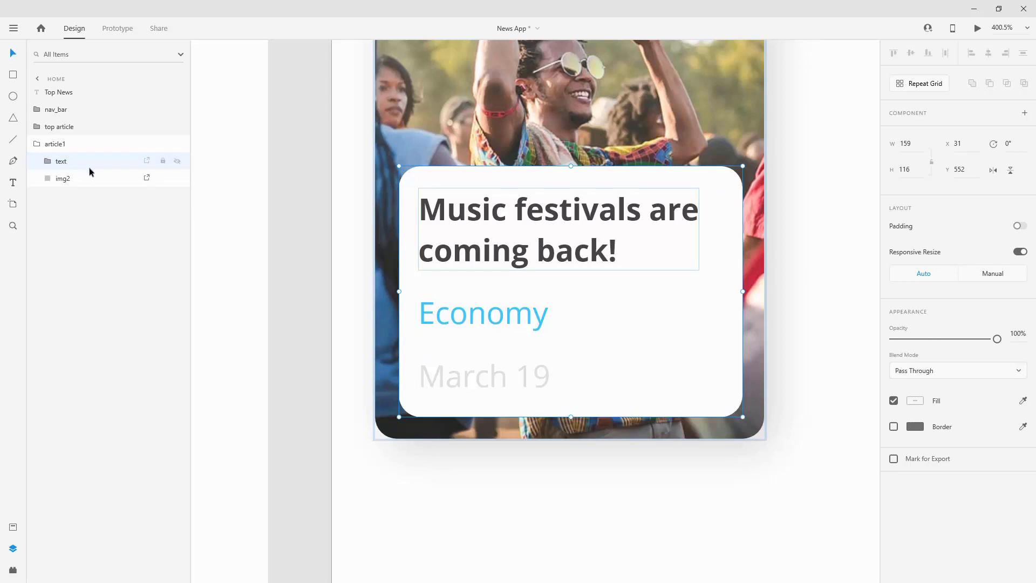
- Change the article1 card's category label from Economy to "Coulture"
double_click(507, 315)
double_click(507, 316)
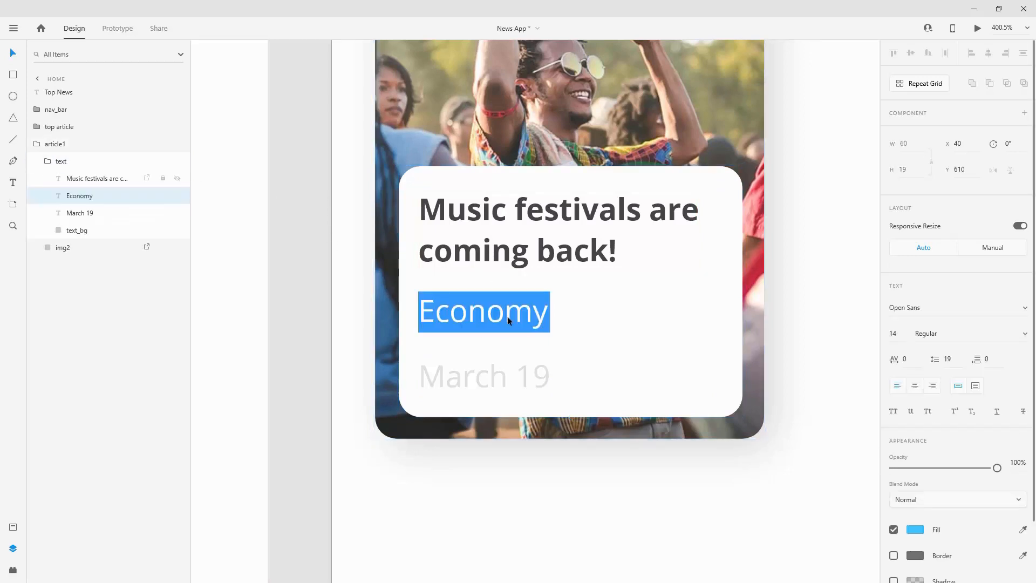
text(Coulture)
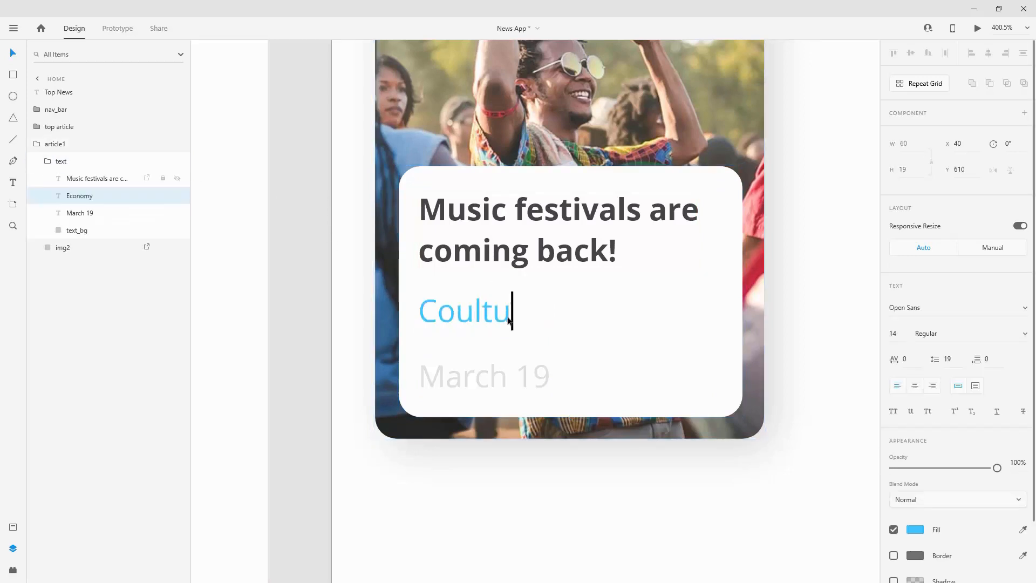
key(Escape)
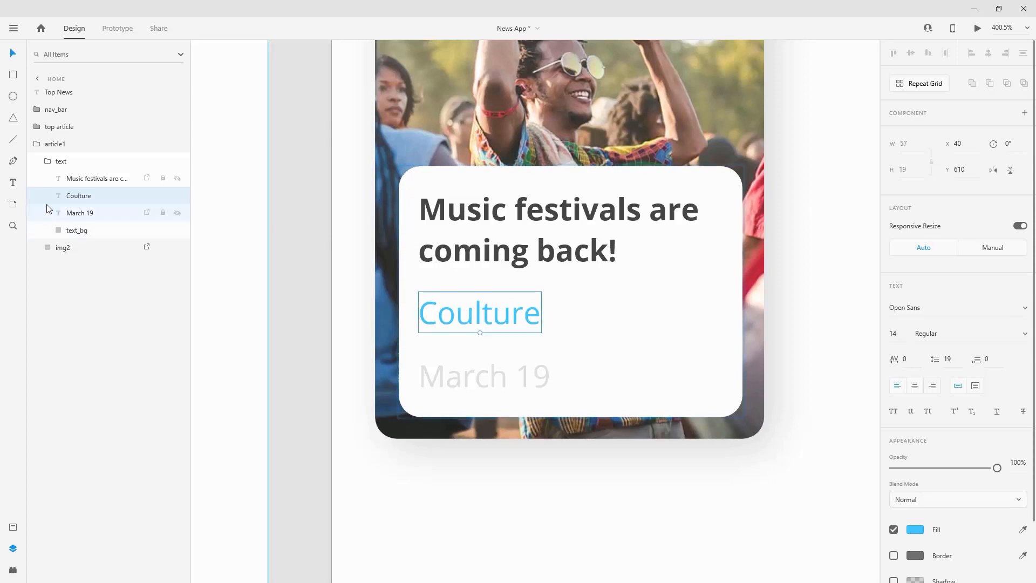
- Duplicate the article1 card and place the copy beside it at X 220, Y 436
click(44, 161)
click(39, 146)
scroll(457, 197, down, 3)
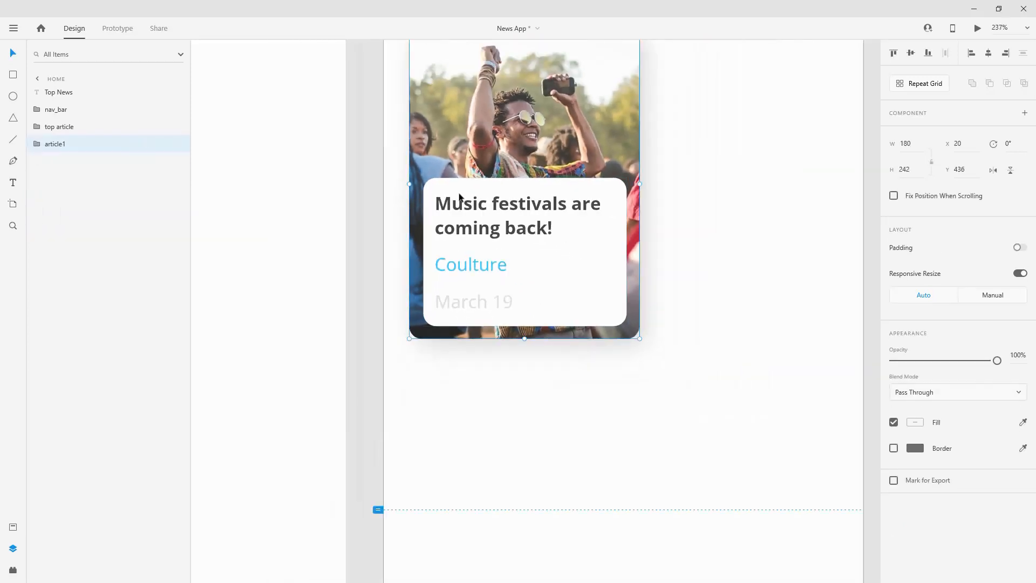
key(ctrl+d)
scroll(482, 193, up, 3)
drag(530, 178, 786, 173)
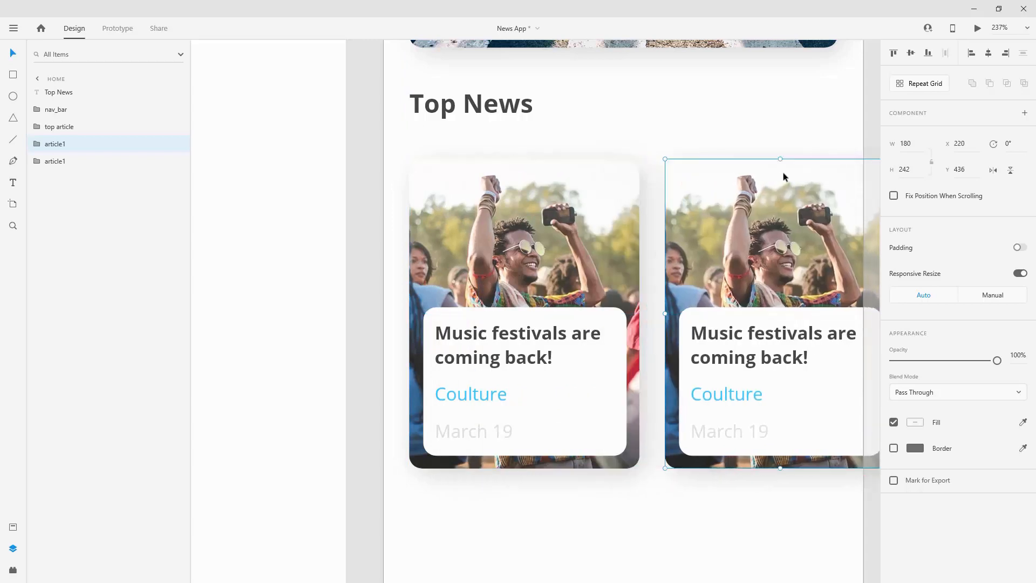
- Change the duplicated card's headline to "IT Sector is growing year after year." on two lines
scroll(580, 219, down, 2)
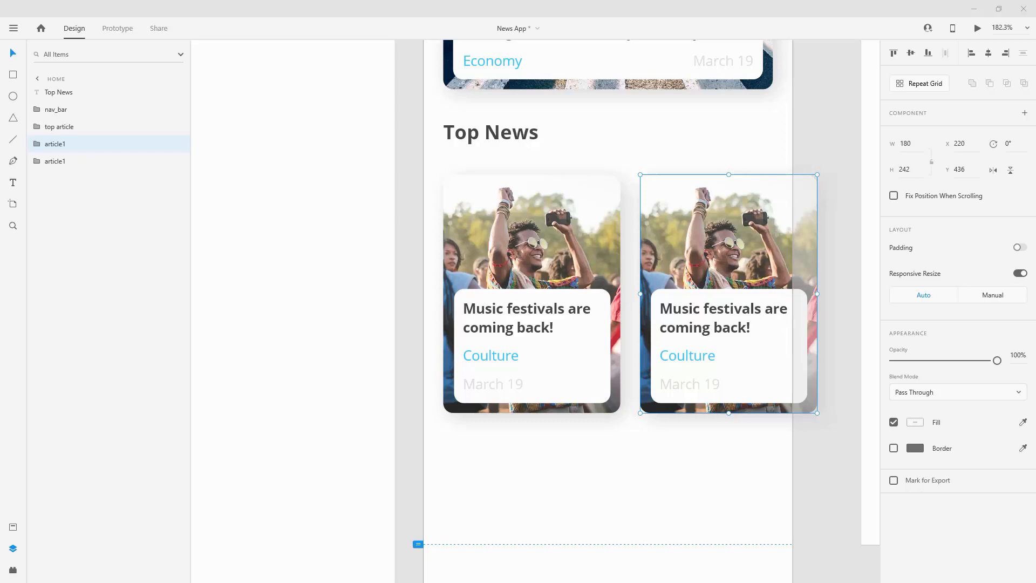
double_click(737, 312)
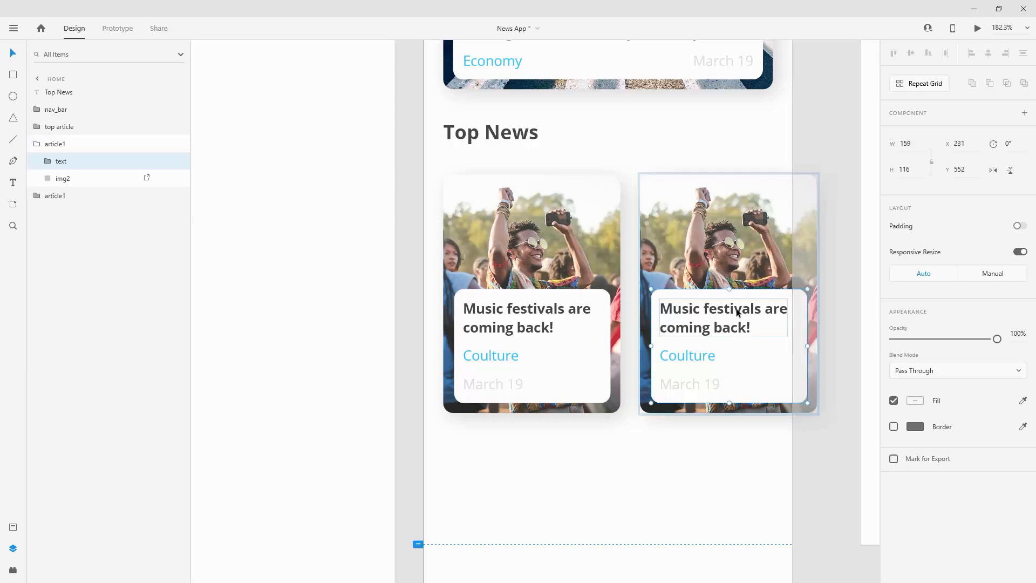
double_click(737, 312)
text(IT Sector is growing year after year.)
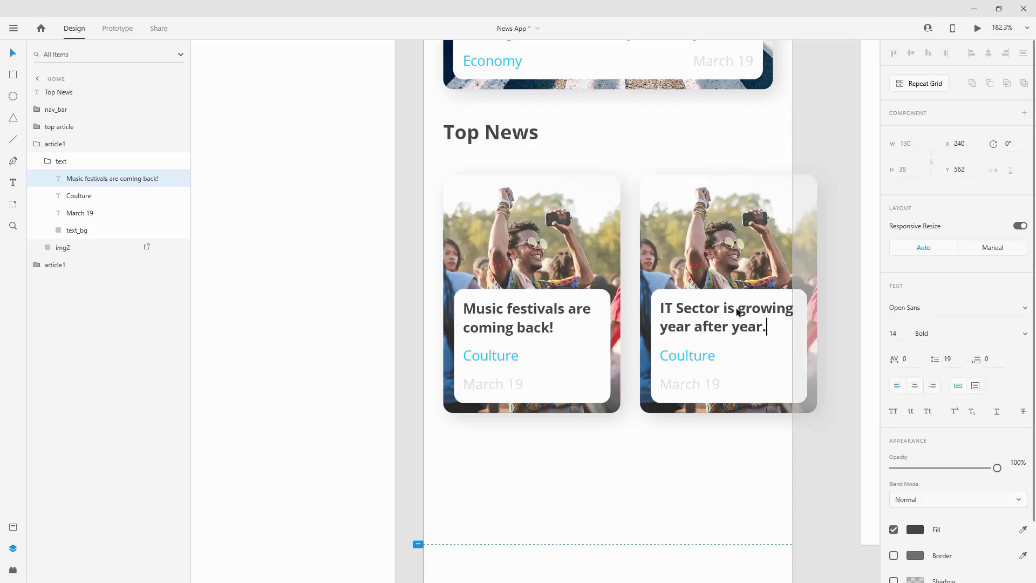
- Rename the duplicated card's group "article2" and place it beneath article1 in the layer order
click(37, 144)
double_click(60, 143)
key(Right)
key(Return)
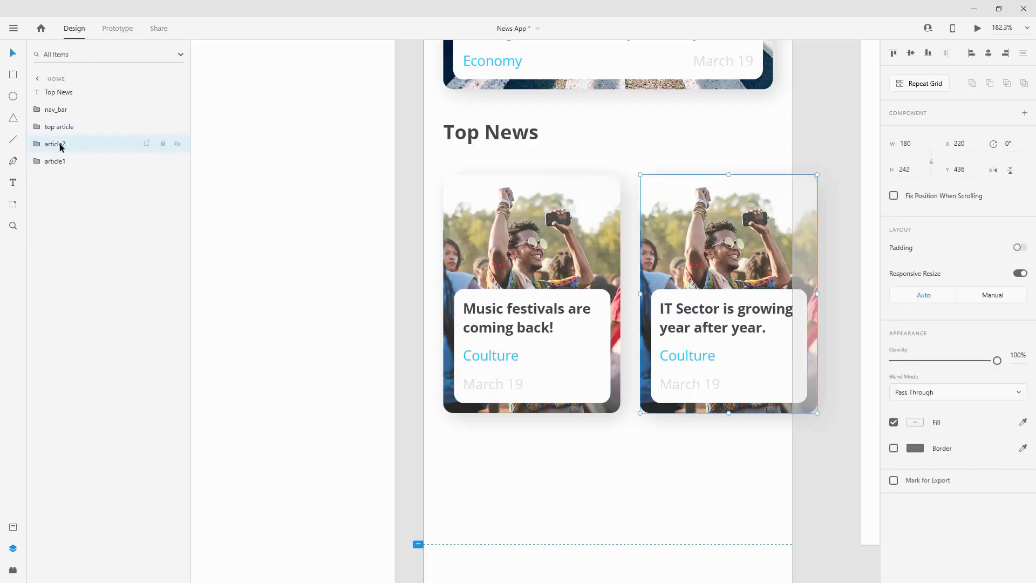
drag(72, 144, 64, 171)
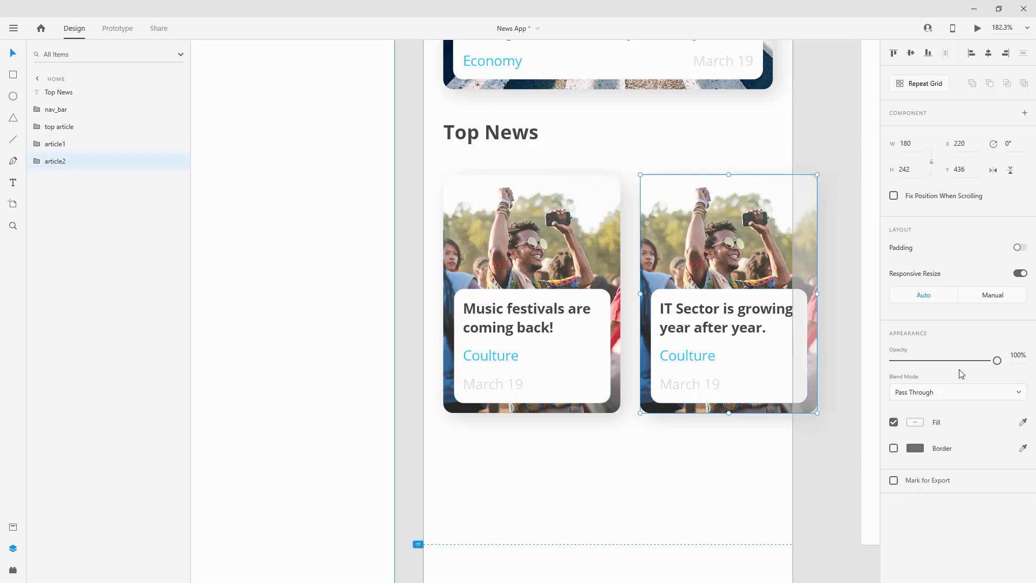
- Change the article2 card's category label to "Business"
double_click(685, 351)
double_click(685, 352)
text(Business)
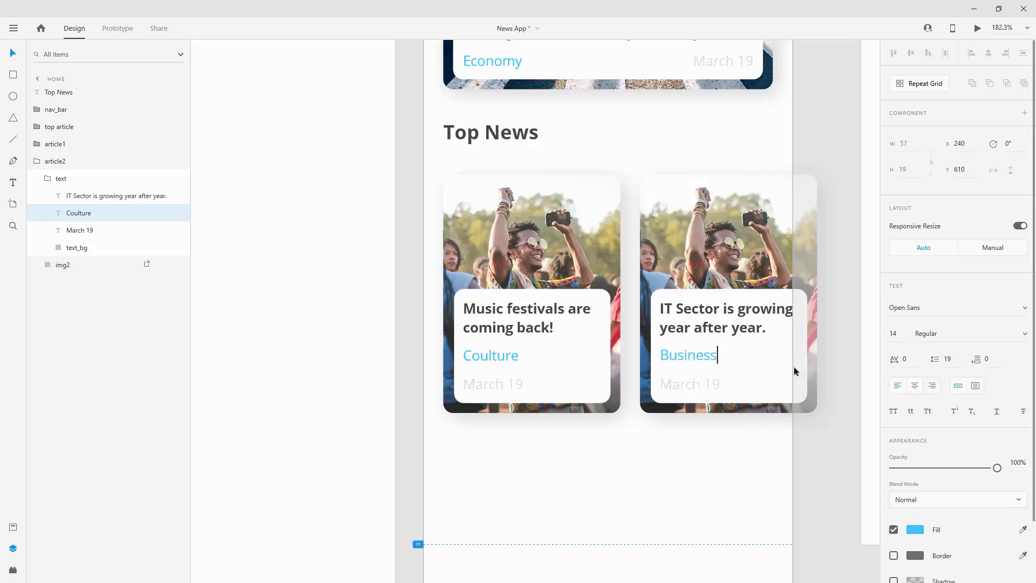
key(Escape)
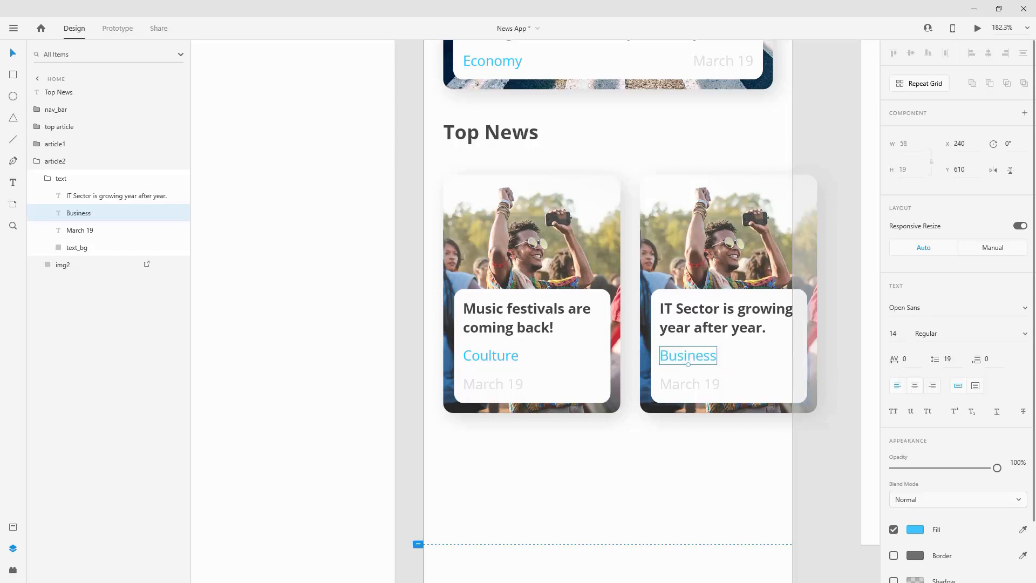
- Replace the article2 card's photo with the office interior image img3 and check the two cards on the Home screen
drag(1007, 229, 717, 247)
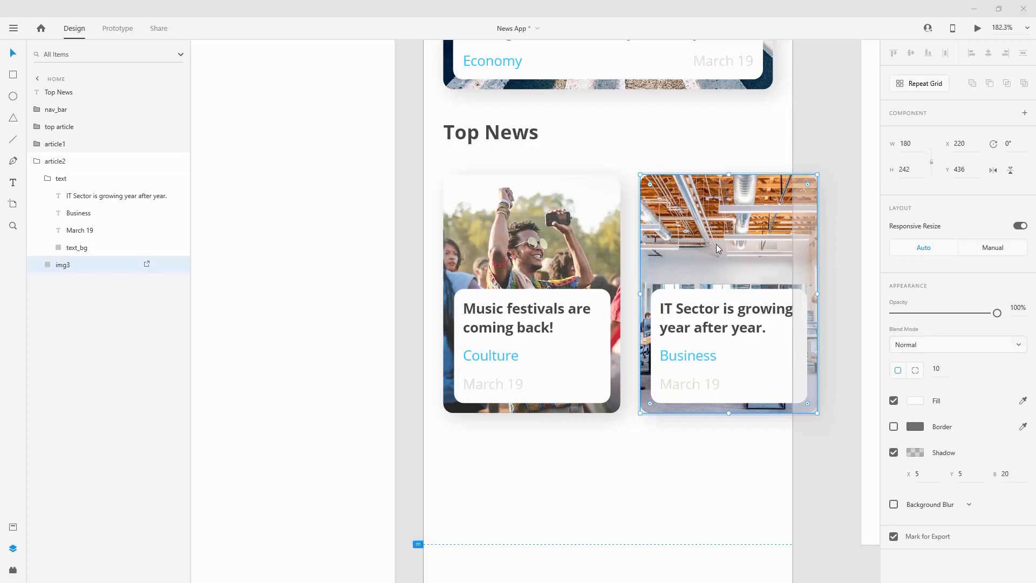
scroll(627, 228, down, 4)
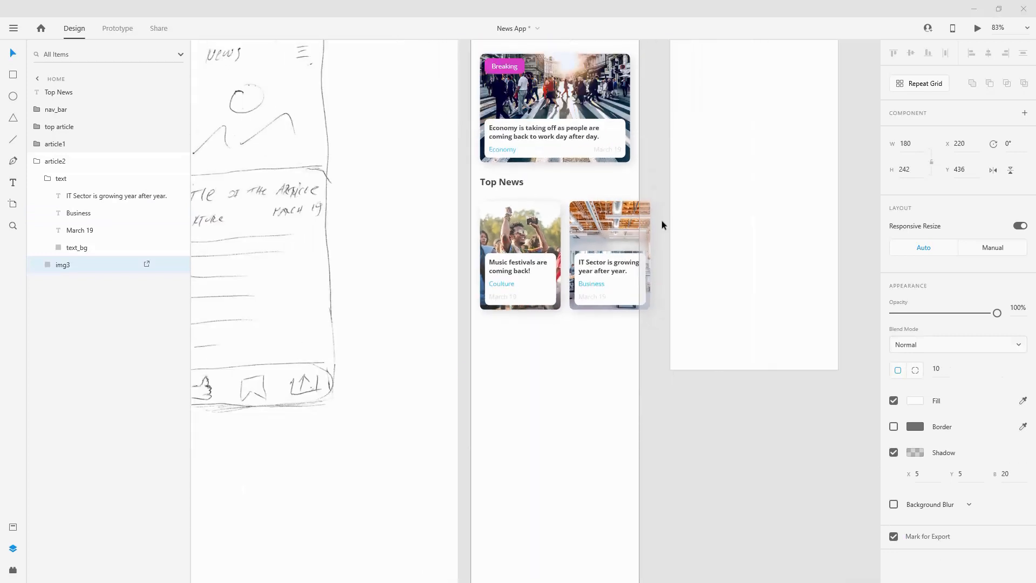
scroll(662, 220, up, 2)
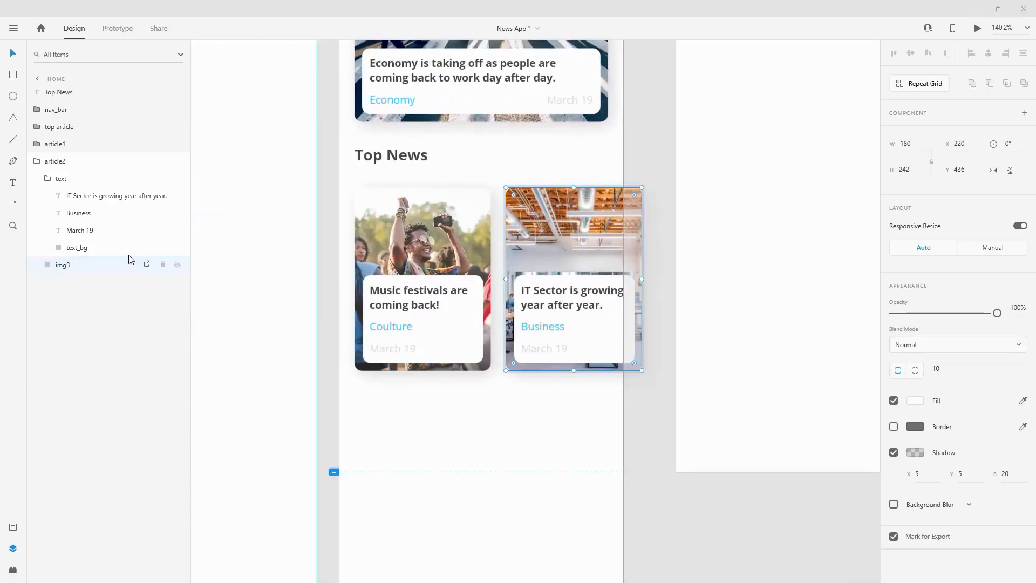
- Enlarge the office photo inside the article2 card and reposition it so the people at the desks show, checking it against the text panel
click(48, 178)
click(177, 179)
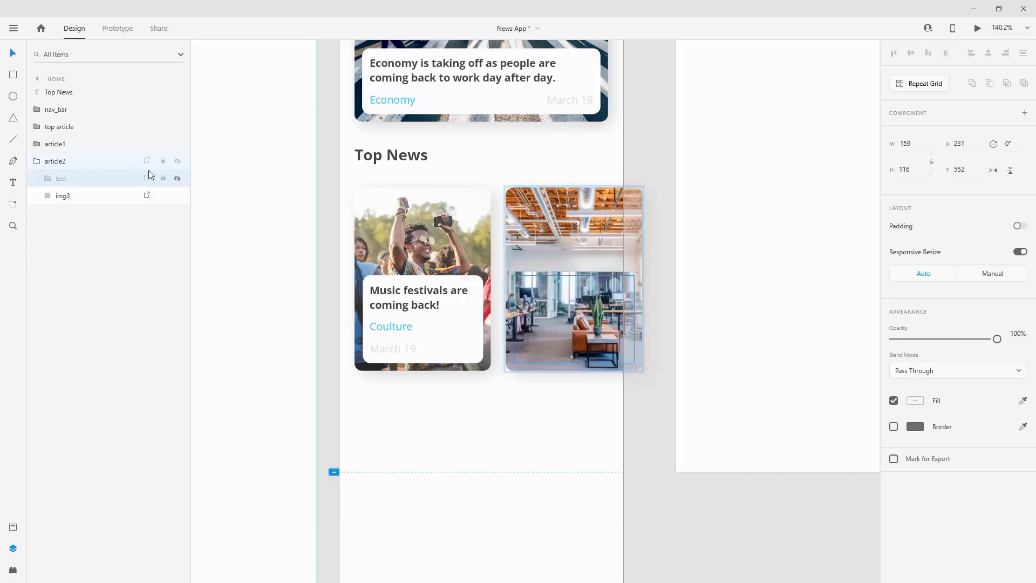
click(177, 179)
double_click(561, 215)
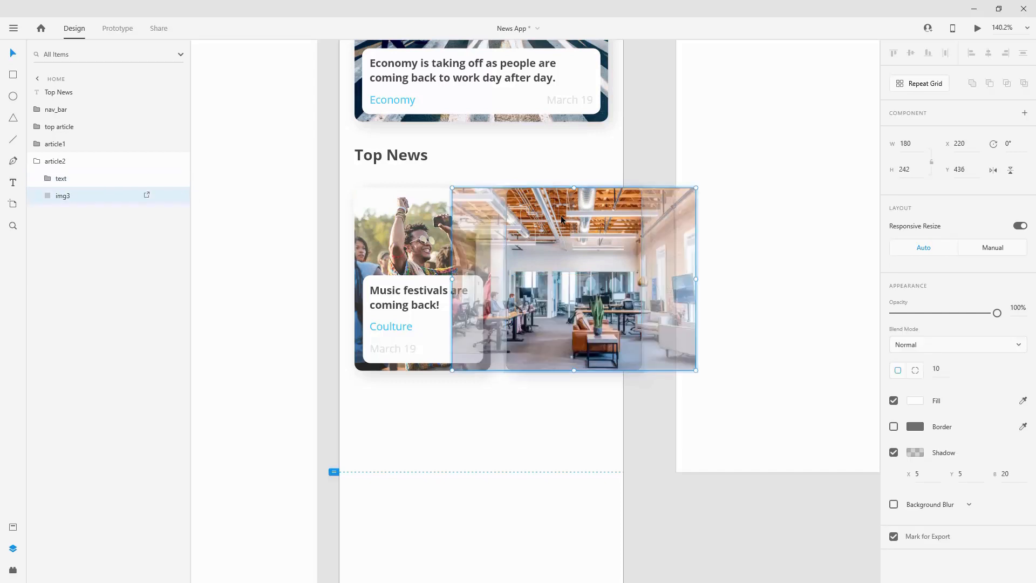
drag(645, 206, 686, 210)
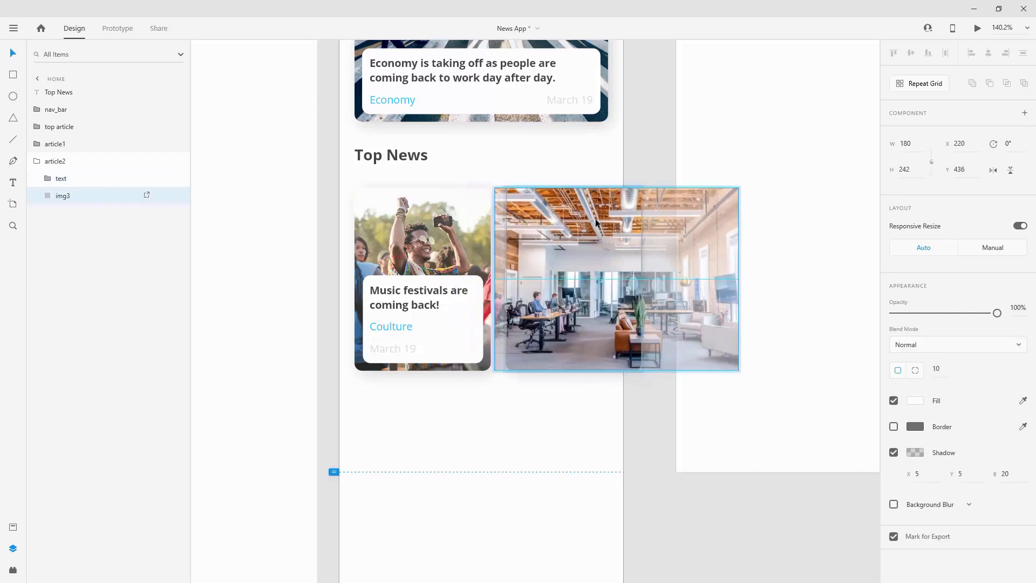
drag(738, 187, 800, 71)
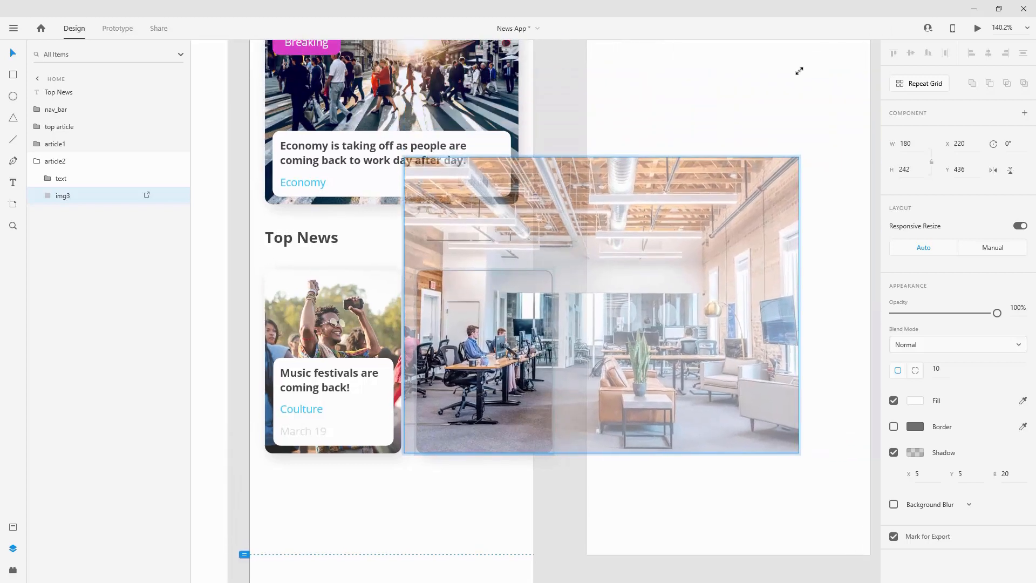
drag(709, 196, 697, 196)
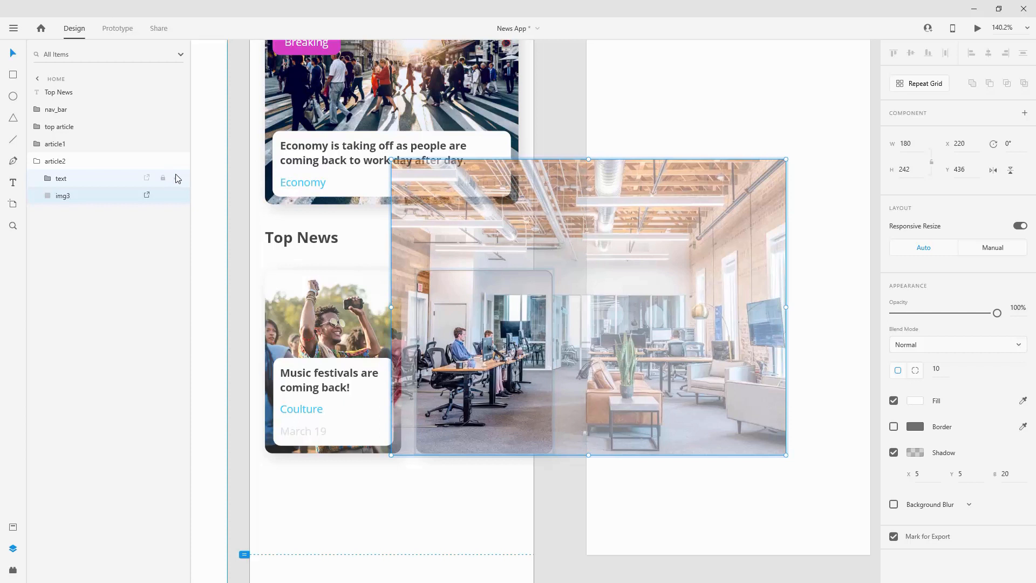
click(64, 178)
scroll(460, 353, up, 5)
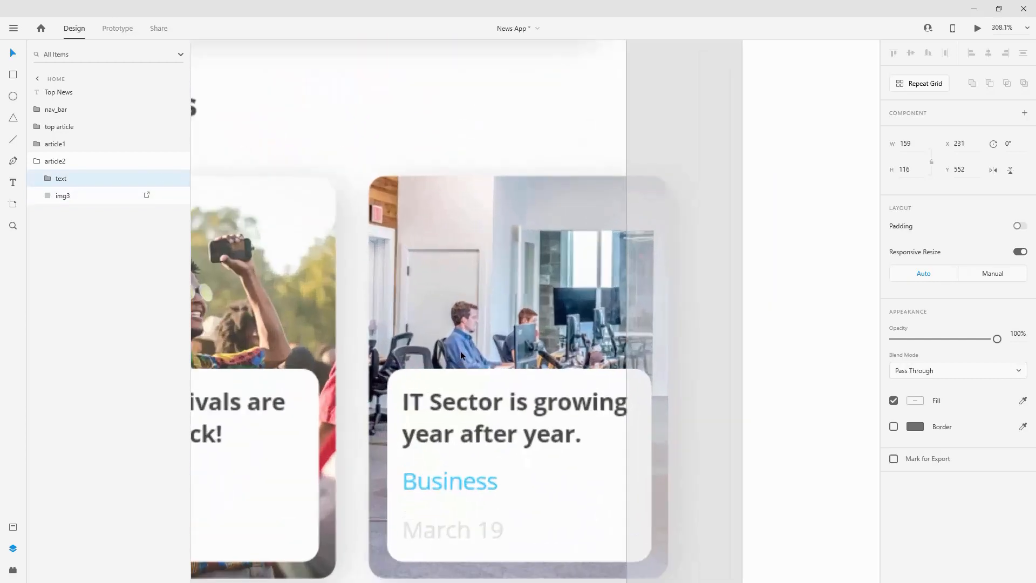
key(alt+Tab)
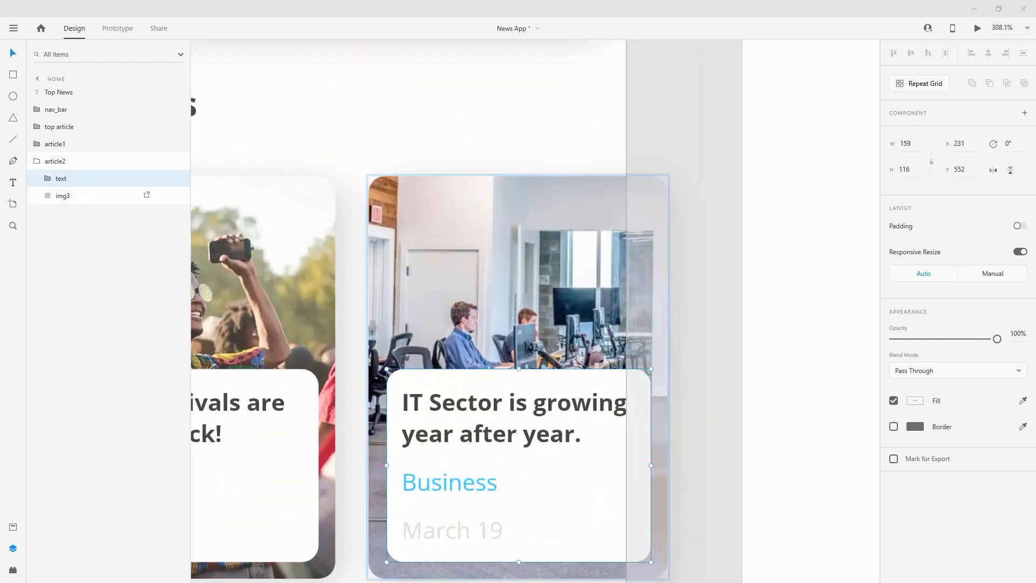
scroll(540, 288, down, 5)
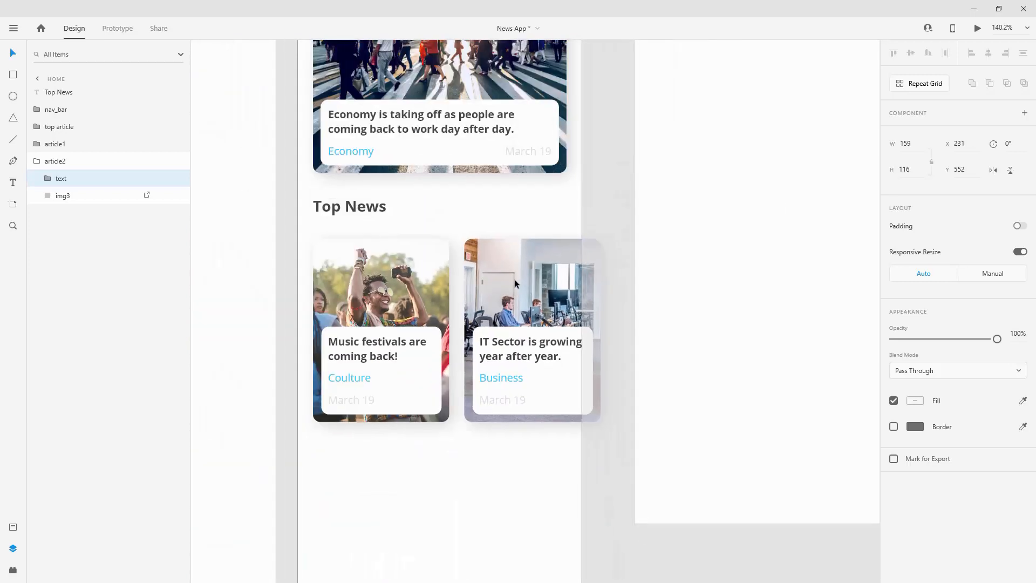
- Scale the article2 photo up further, centre the people at the desks above the text panel, and collapse the article2 group
double_click(514, 279)
drag(834, 127, 837, 66)
drag(695, 160, 681, 161)
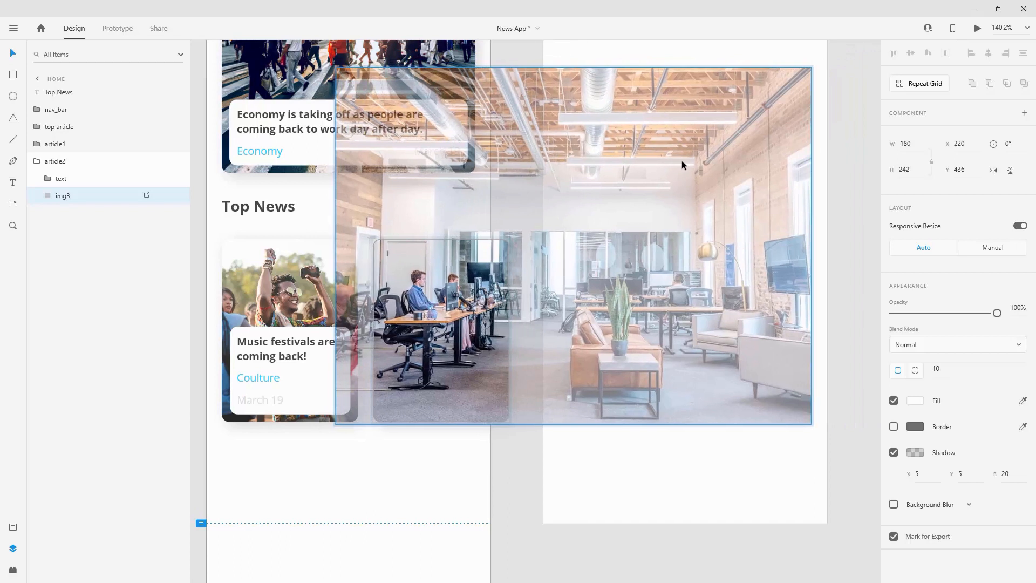
click(61, 178)
scroll(424, 358, up, 3)
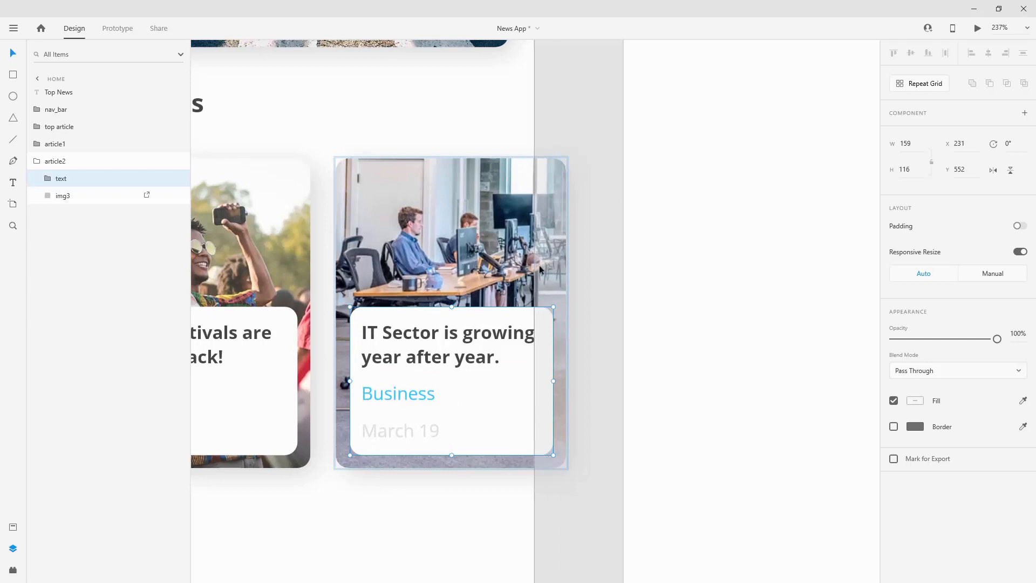
scroll(426, 176, up, 5)
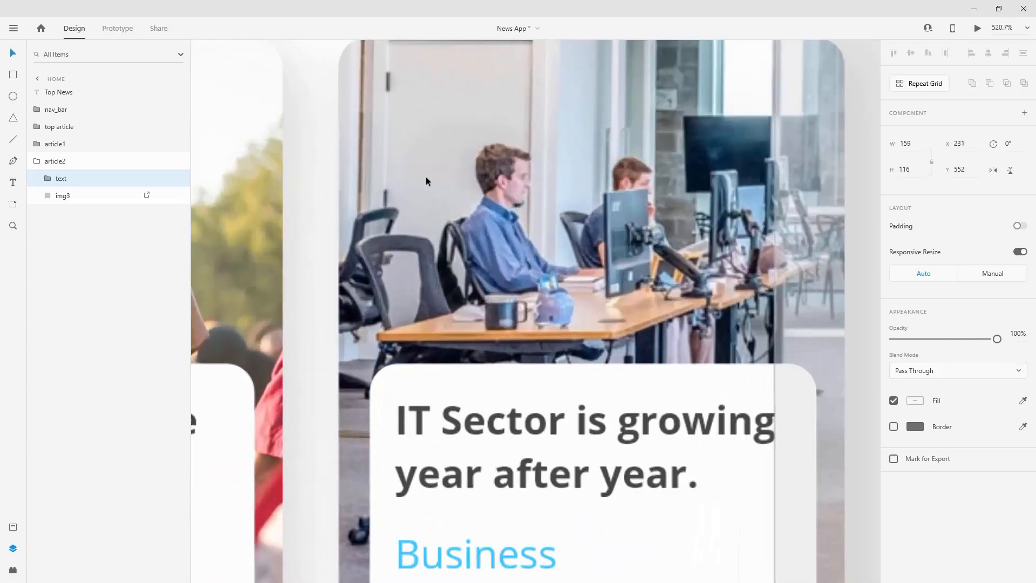
scroll(546, 240, down, 6)
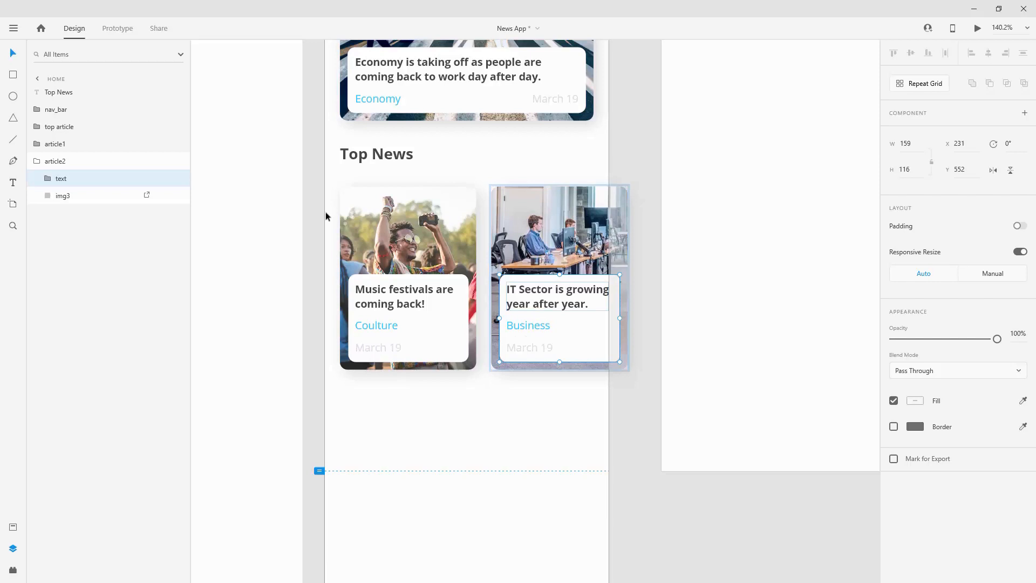
click(38, 163)
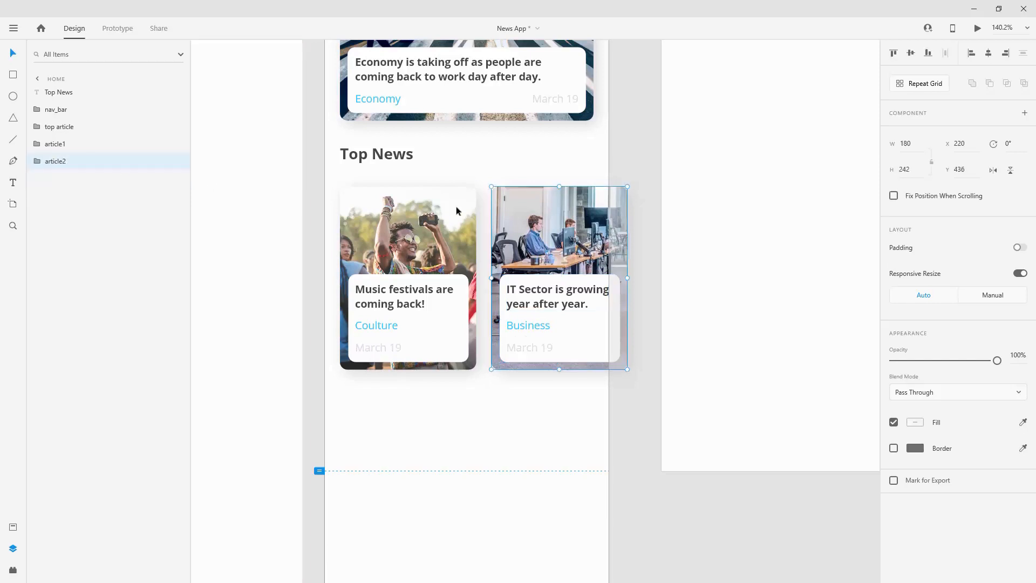
- Duplicate the "Top News" heading, place the copy beneath the two cards at Y 708, and order it below article2 in the layers
click(395, 165)
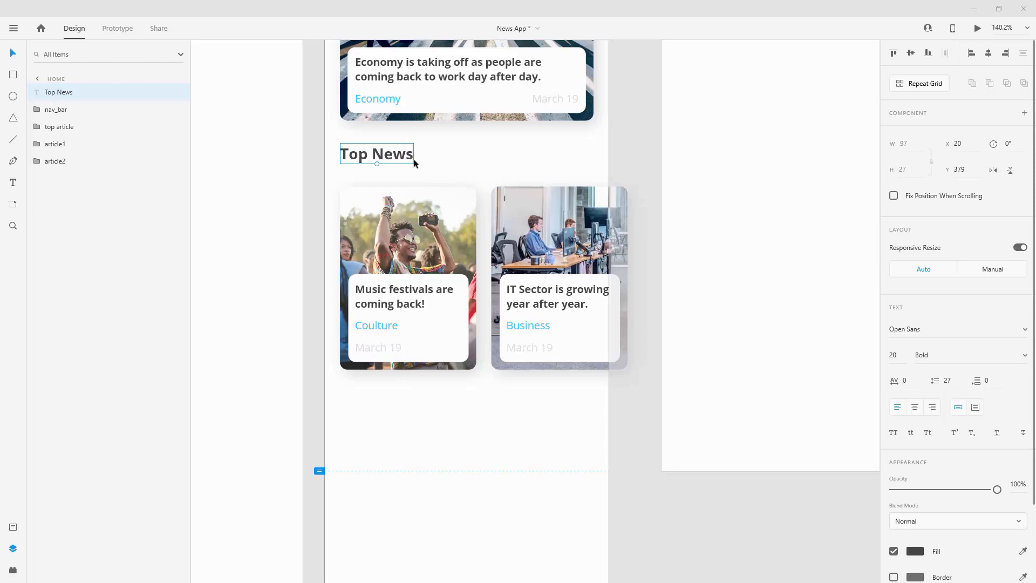
key(ctrl+d)
drag(392, 156, 398, 404)
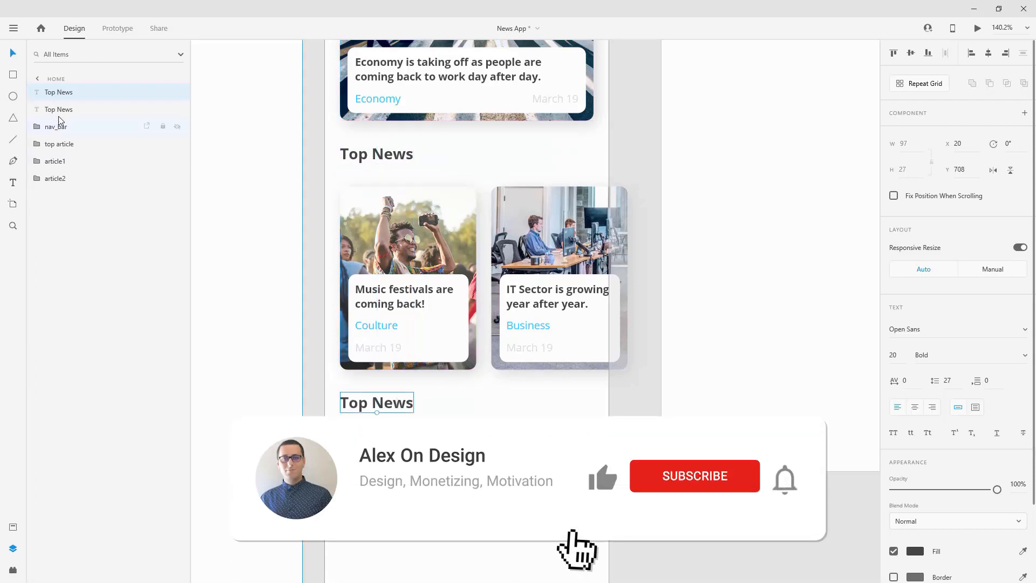
drag(59, 126, 59, 183)
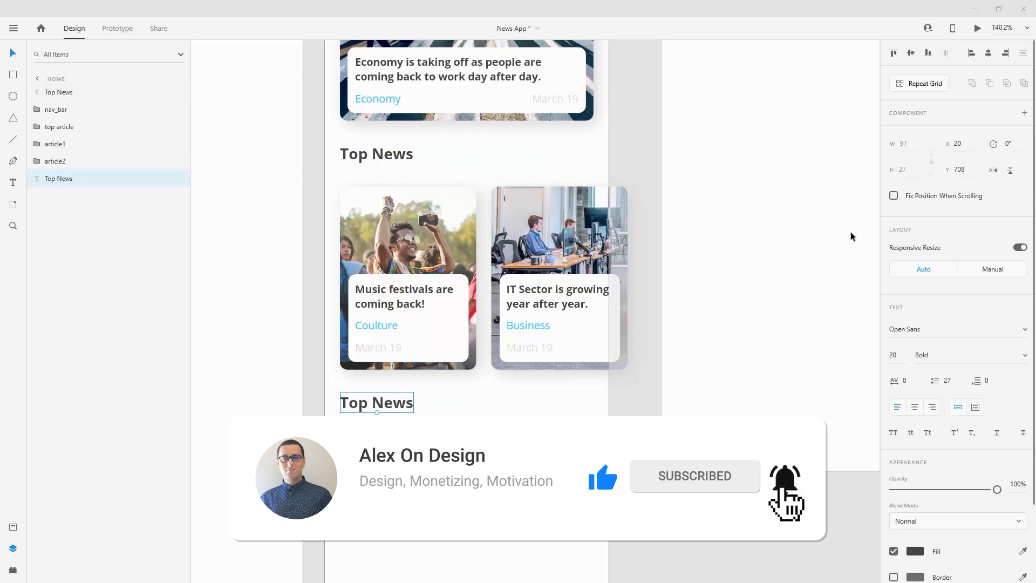
- Change the duplicated heading's text to "Published Today" and check its placement on the Home screen
double_click(374, 403)
text(Published Today)
key(Escape)
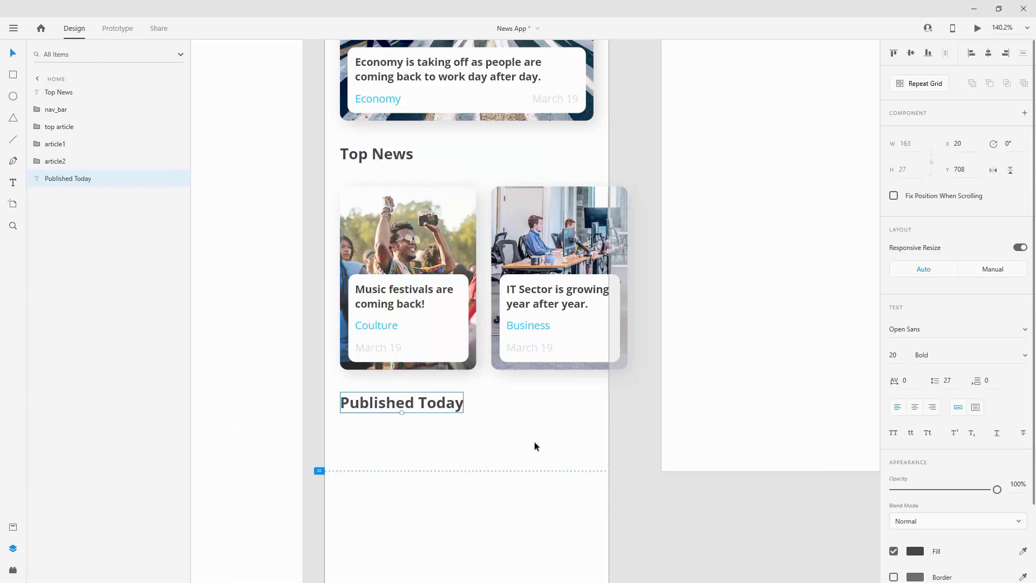
scroll(535, 436, down, 4)
scroll(535, 435, down, 3)
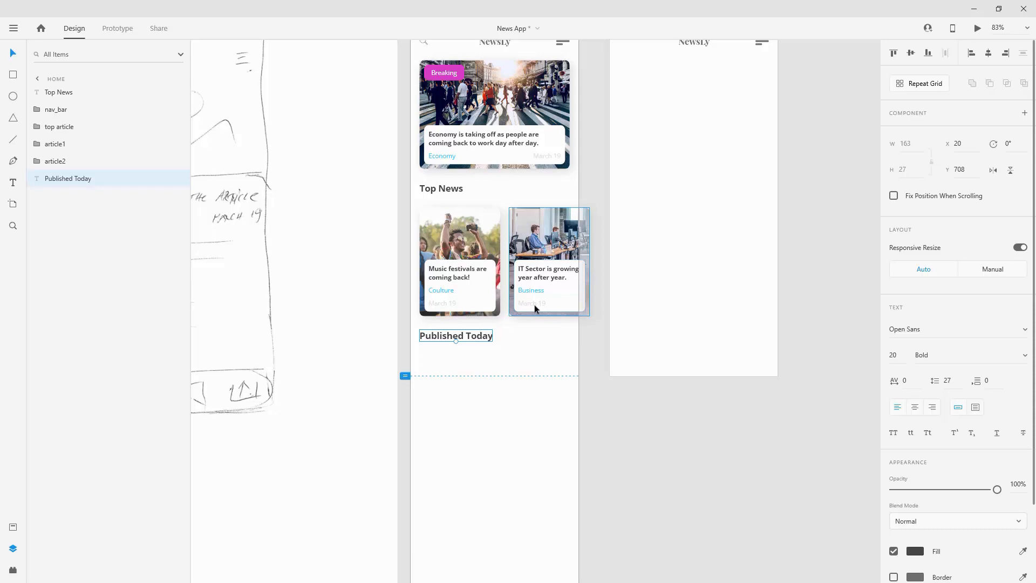
- Change the date on the article2 card to "March 20" and collapse its groups
scroll(528, 313, up, 4)
scroll(528, 313, up, 2)
double_click(603, 291)
double_click(596, 288)
drag(595, 288, 620, 288)
text(20)
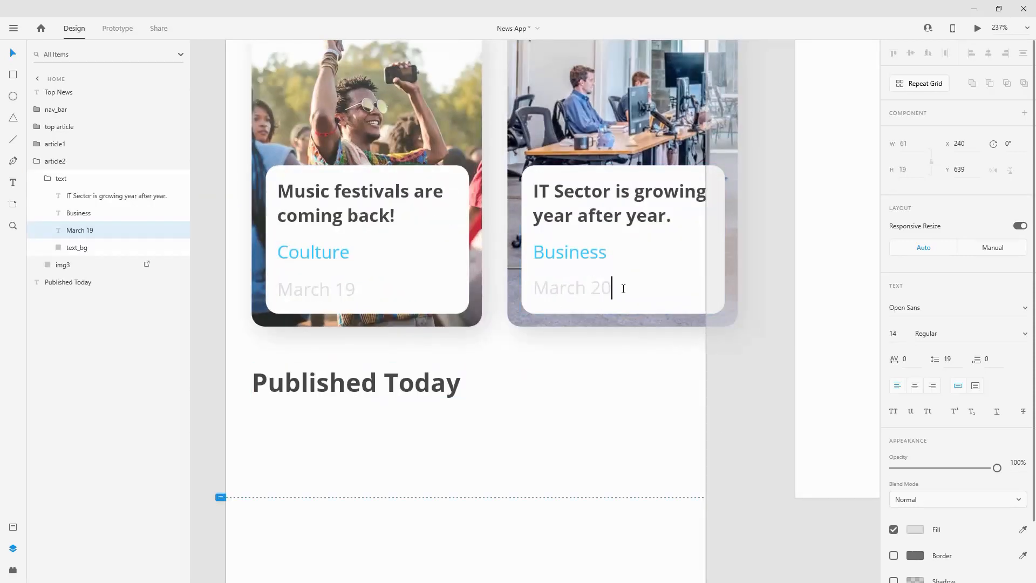
key(Escape)
click(45, 179)
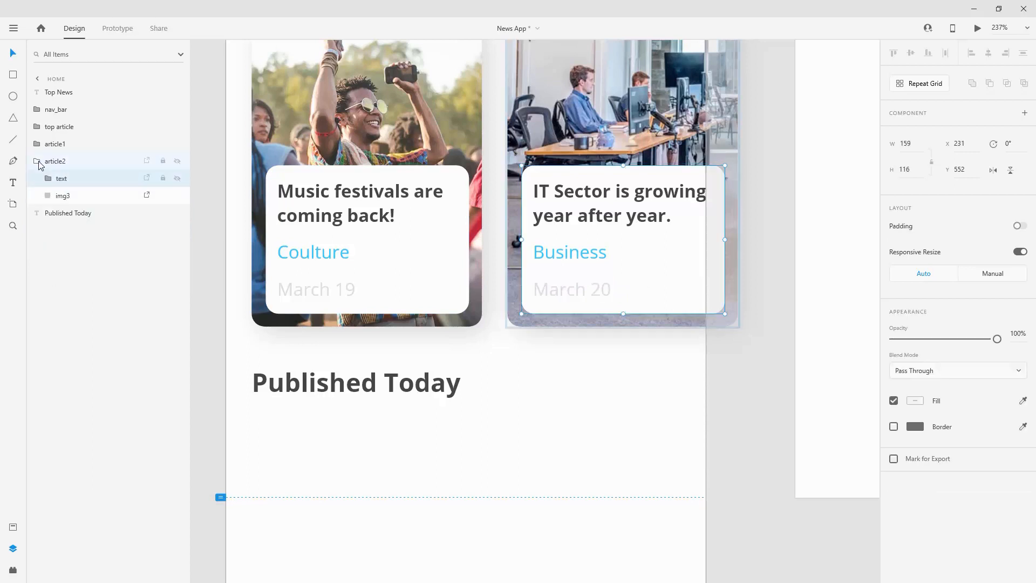
click(38, 162)
- Examine the wireframe sketch's Published Today section for the layout of its article rows and compare it with the Home screen
scroll(432, 280, down, 5)
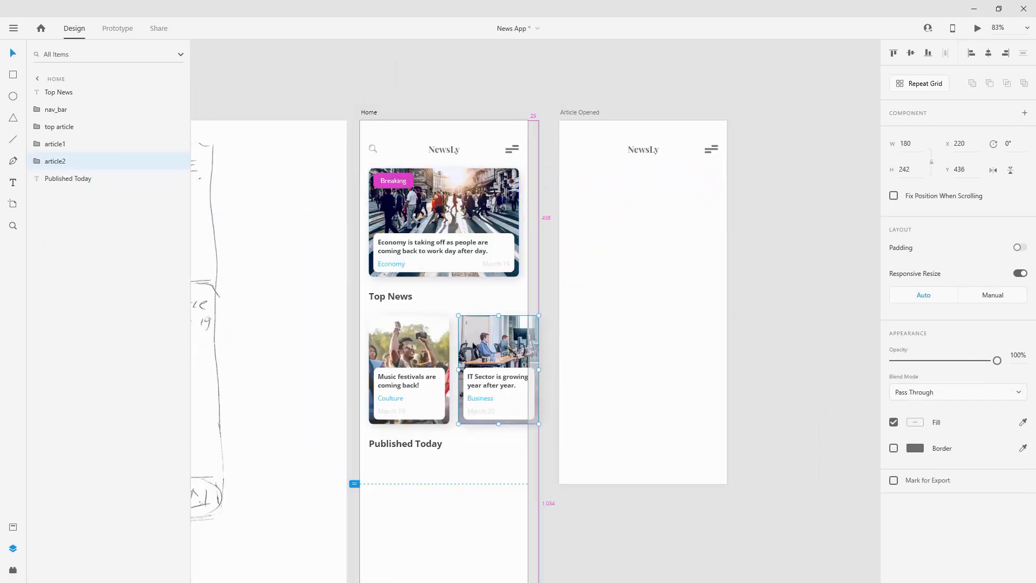
scroll(431, 388, down, 3)
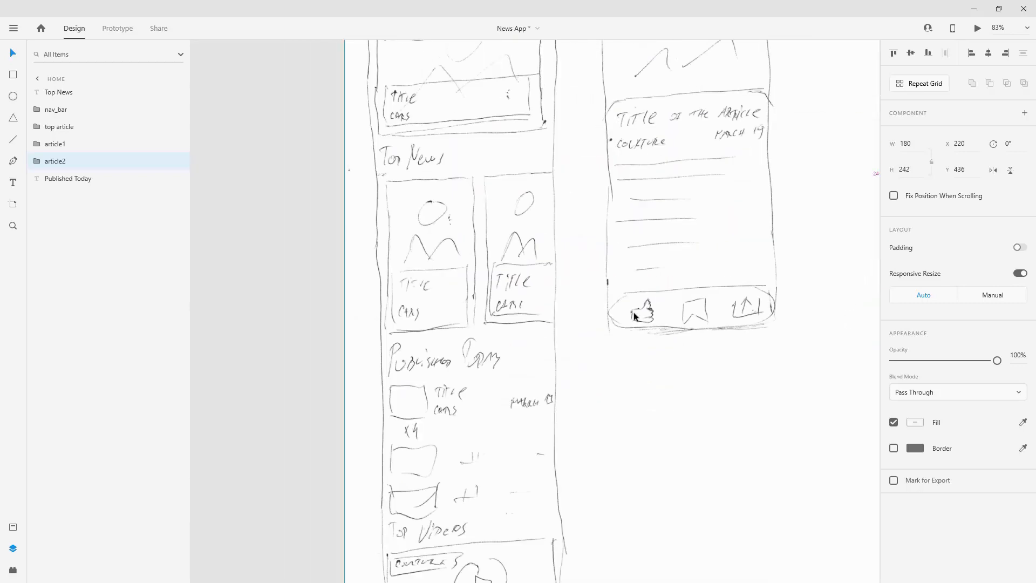
scroll(549, 309, down, 4)
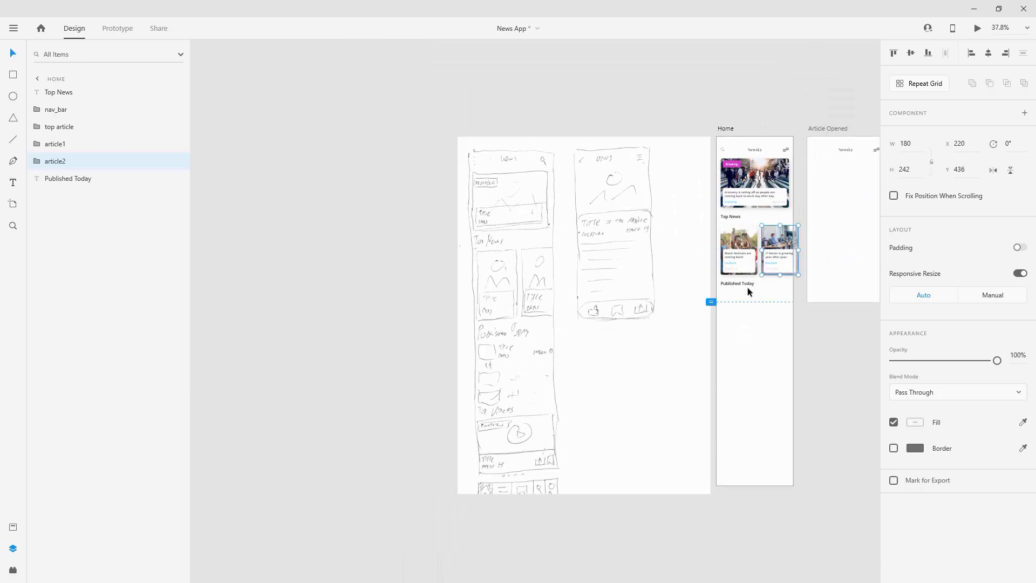
scroll(497, 364, up, 4)
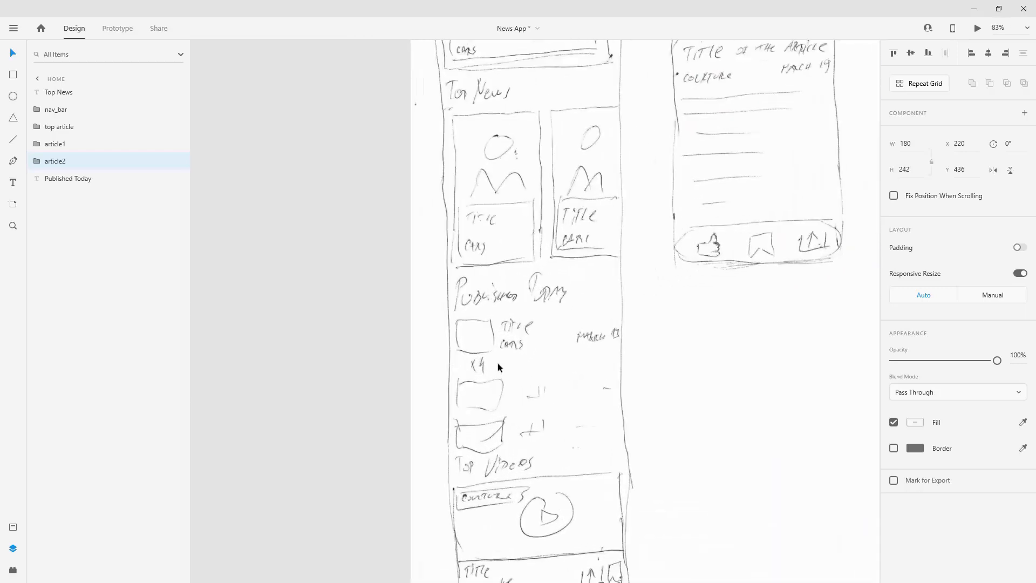
scroll(508, 240, down, 3)
scroll(508, 232, up, 1)
scroll(508, 231, down, 1)
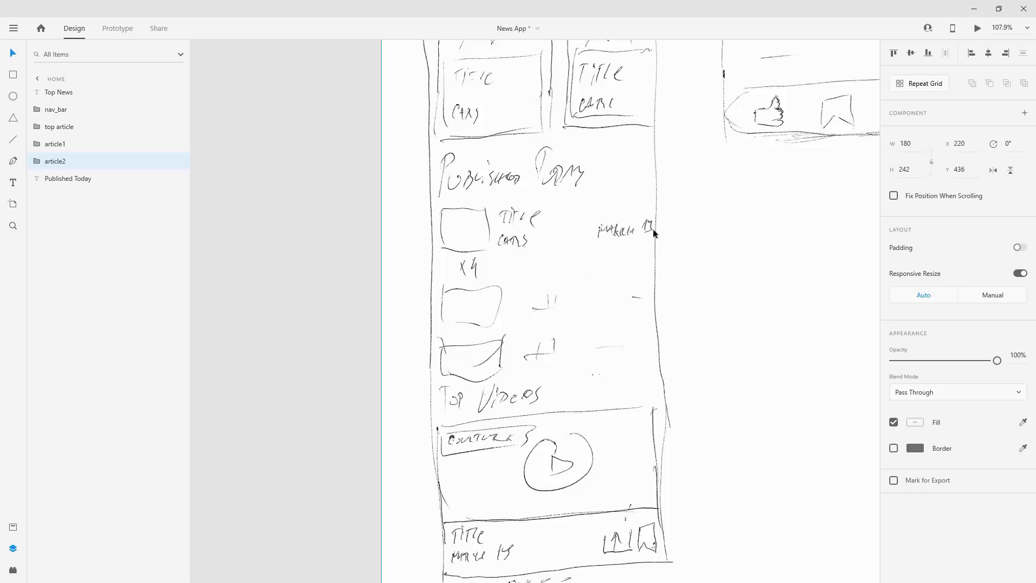
scroll(407, 235, down, 5)
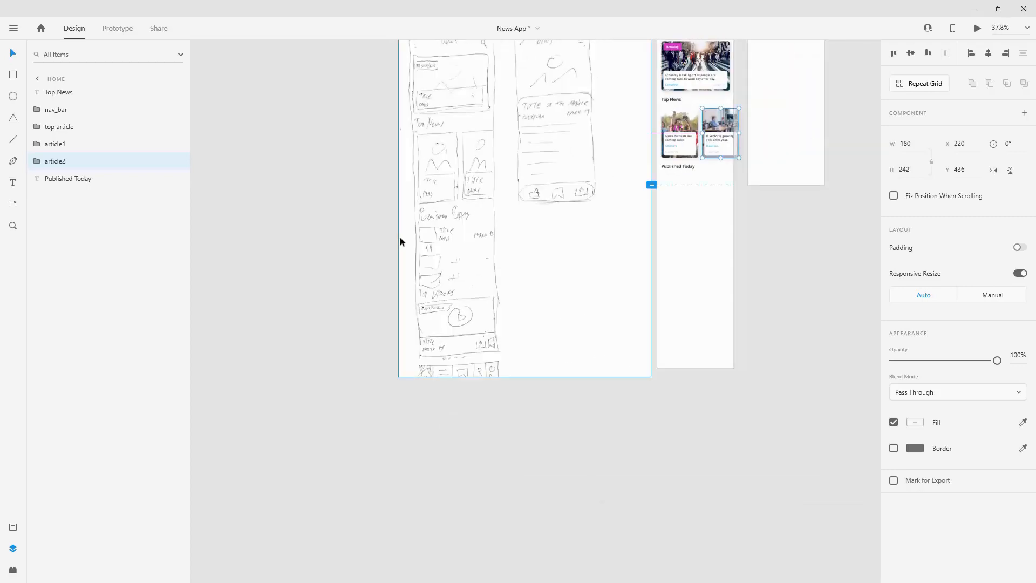
scroll(702, 166, up, 8)
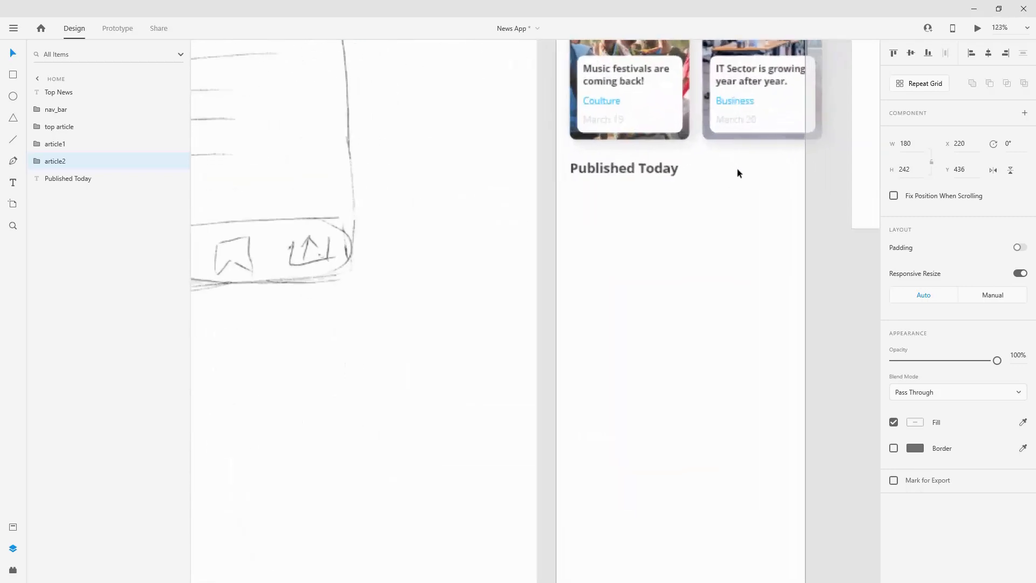
- Draw a rectangle about 95 × 66 beneath the "Published Today" heading, aligned with the heading's left edge
click(93, 180)
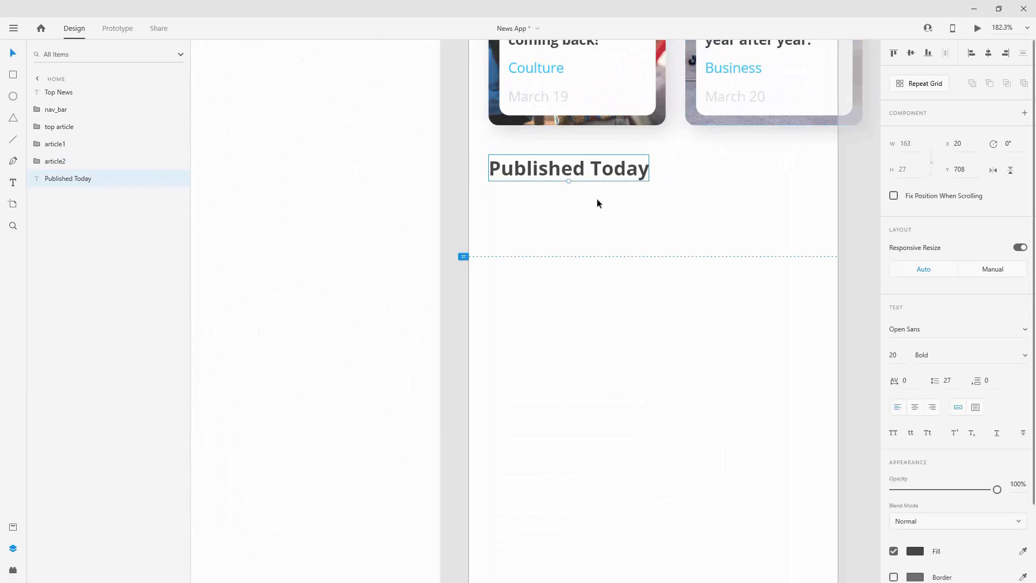
click(13, 75)
drag(488, 208, 582, 272)
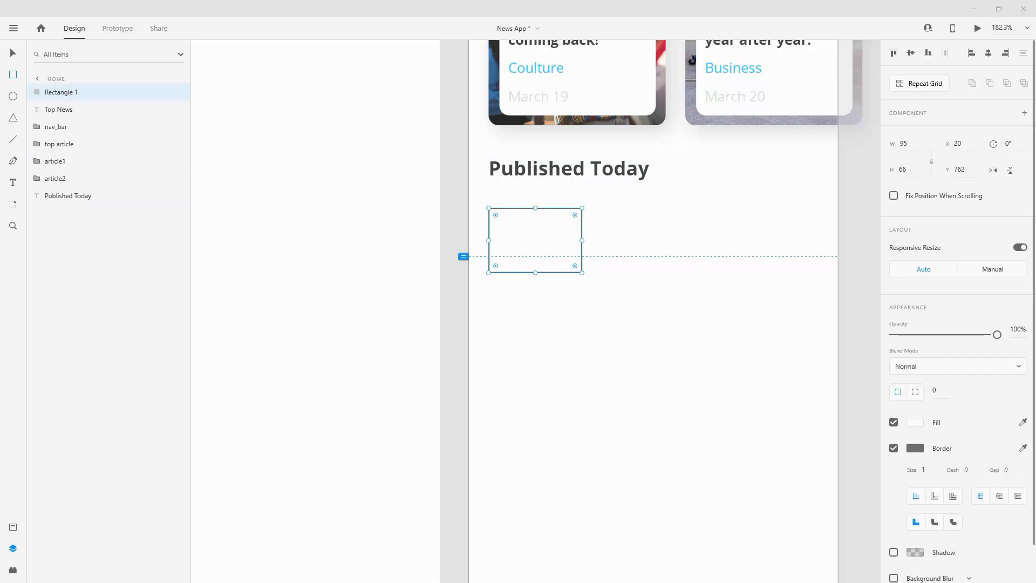
- Rename the new rectangle "image" and place it beneath Published Today in the layer order
double_click(74, 91)
text(image)
key(Return)
drag(83, 93, 64, 222)
- Set the image rectangle's width and height to 100 each
click(914, 142)
text(100)
key(Tab)
text(100)
key(Return)
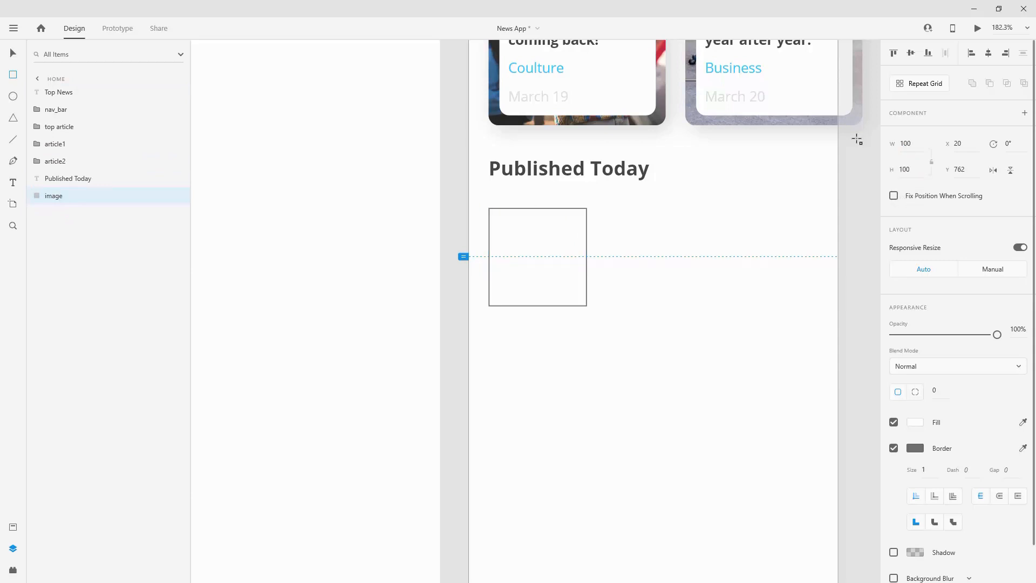
- Round the image square's corners with a radius of 10 and move it down to Y 765
click(944, 392)
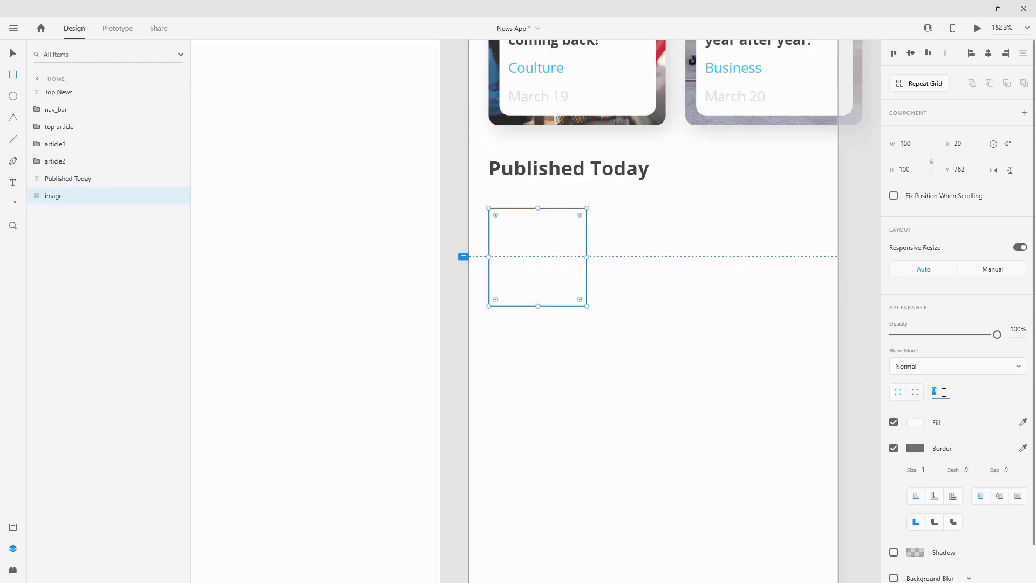
text(10)
key(Return)
key(v)
drag(546, 224, 543, 222)
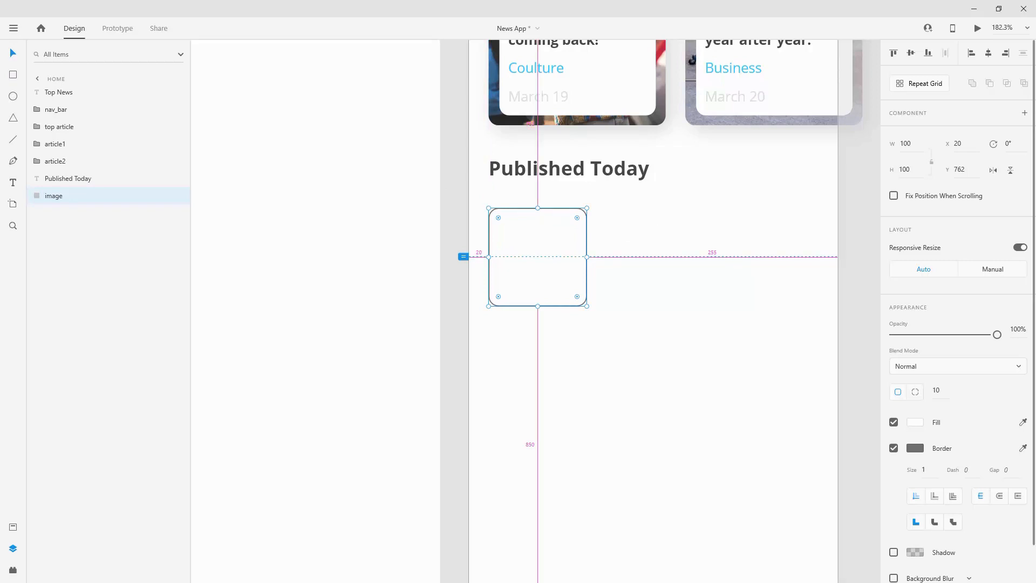
drag(543, 224, 543, 229)
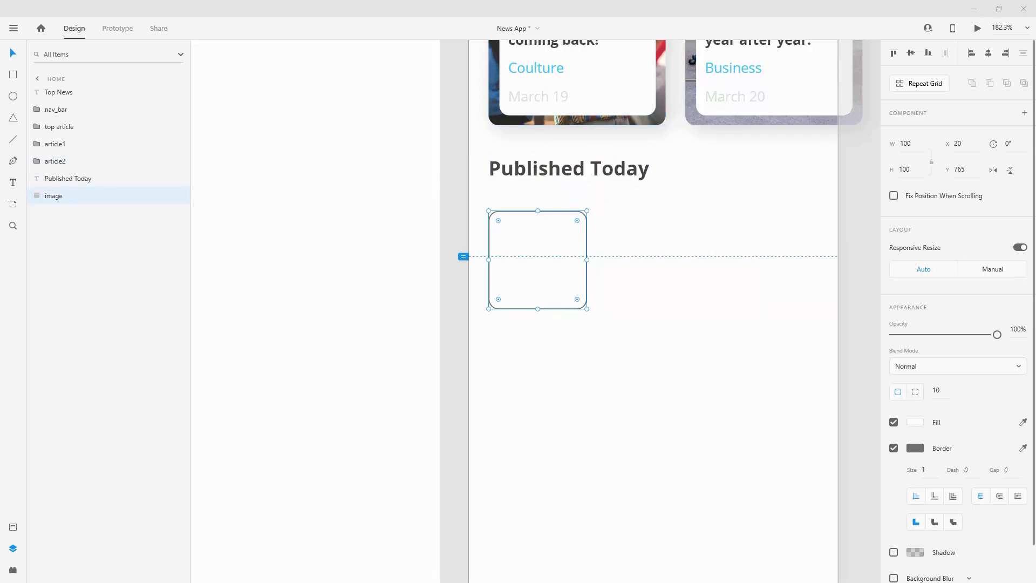
- Fill the image square with the photo of a person working on a laptop and adjust its crop to show the person
drag(846, 201, 544, 239)
double_click(540, 263)
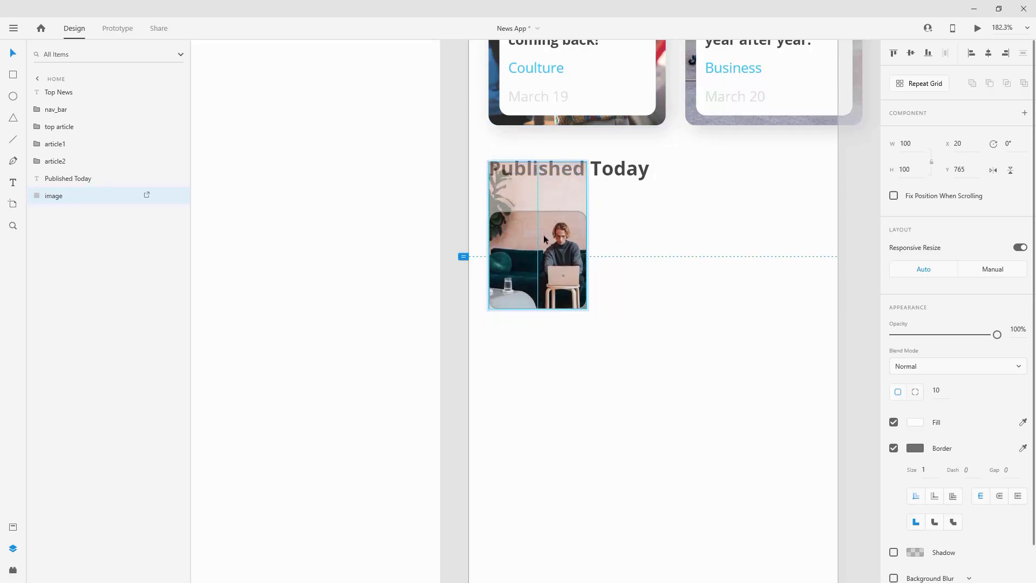
click(69, 197)
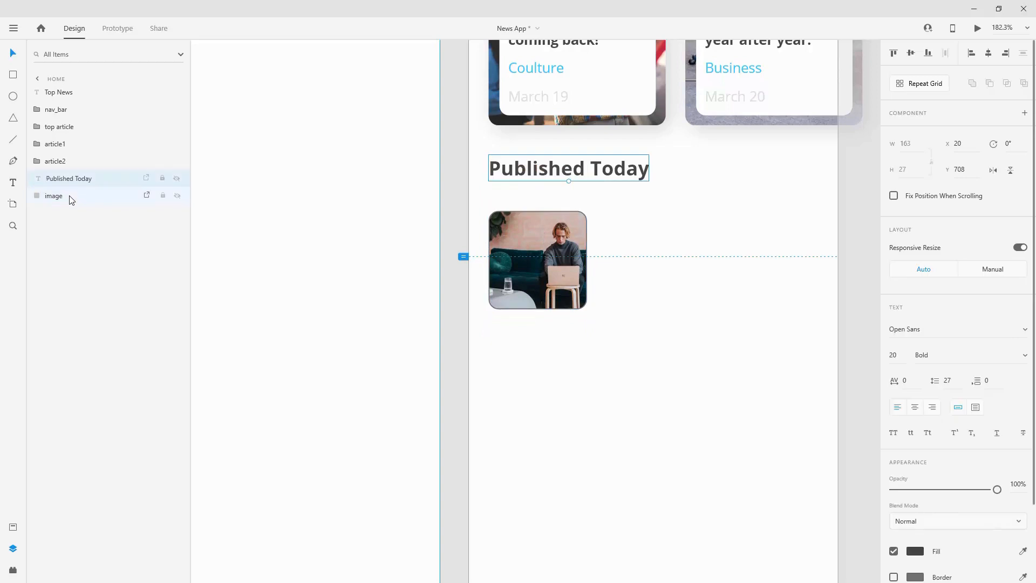
- Remove the image square's border and add the placeholder text "Article Title" beside the image
click(893, 448)
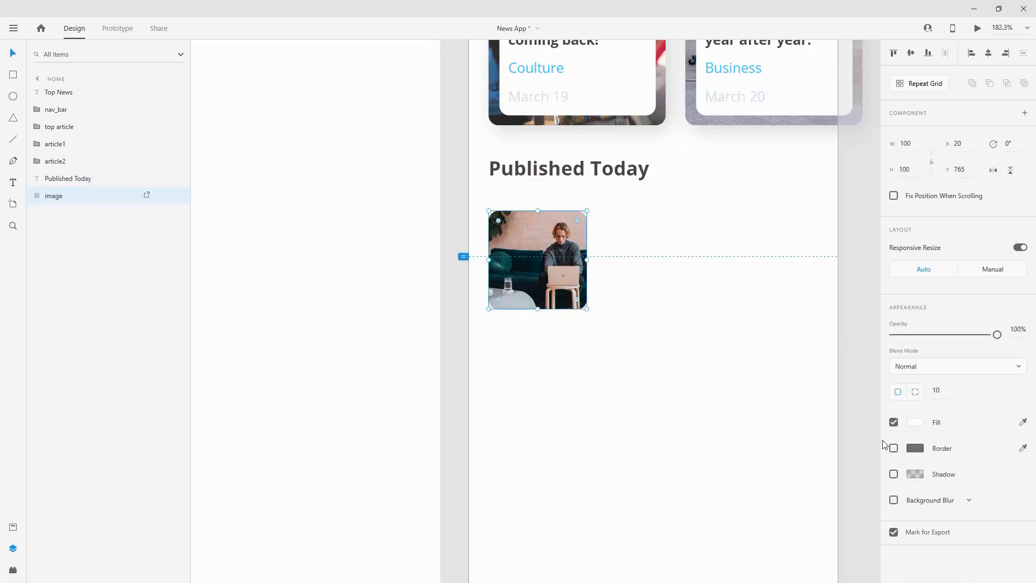
click(13, 182)
click(611, 231)
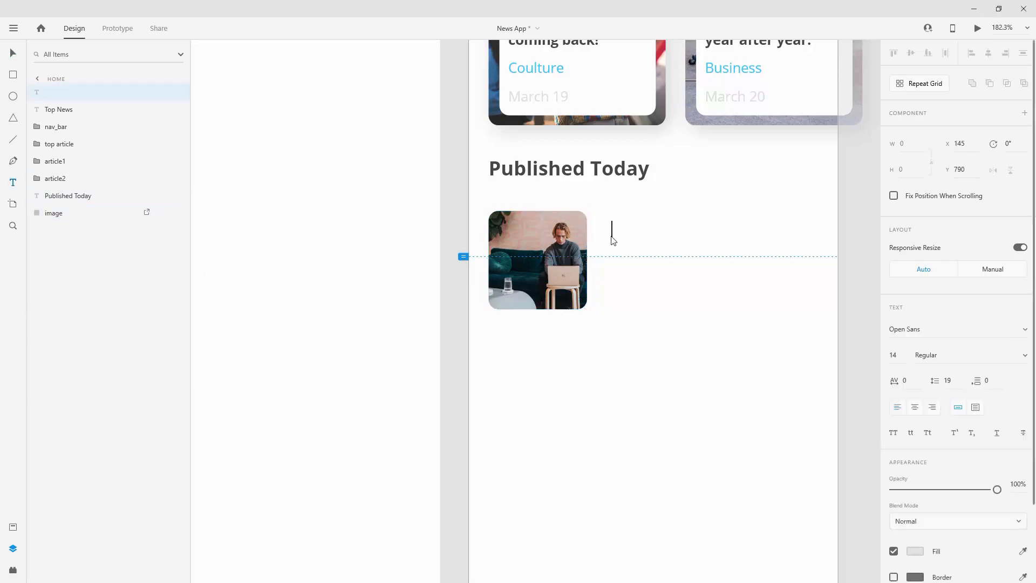
text(Article Title)
key(Escape)
- Duplicate the Article Title text, place the copy below it at Y 821 and change its wording to "Productivity"
key(ctrl+d)
drag(664, 230, 668, 278)
double_click(668, 278)
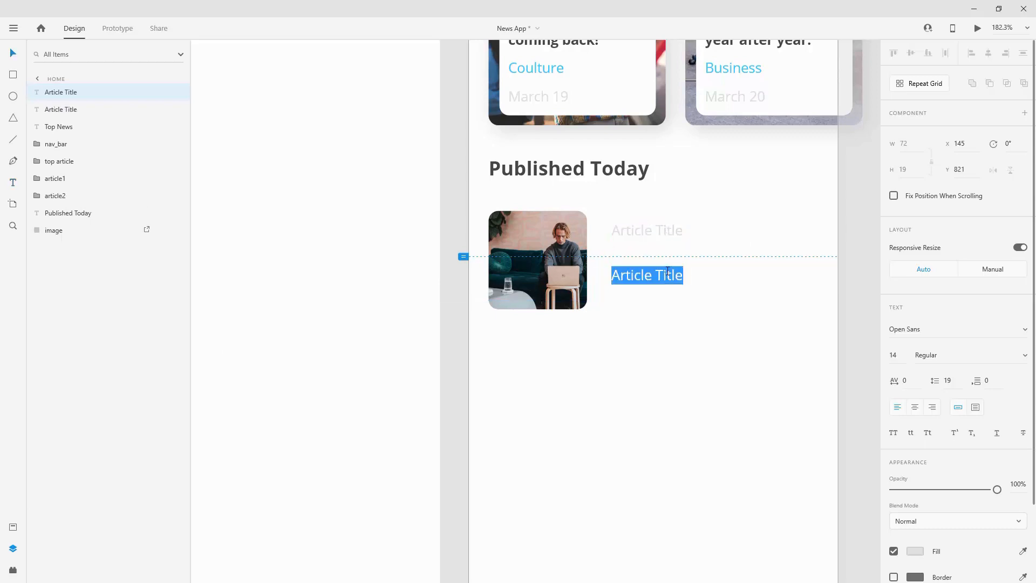
text(P)
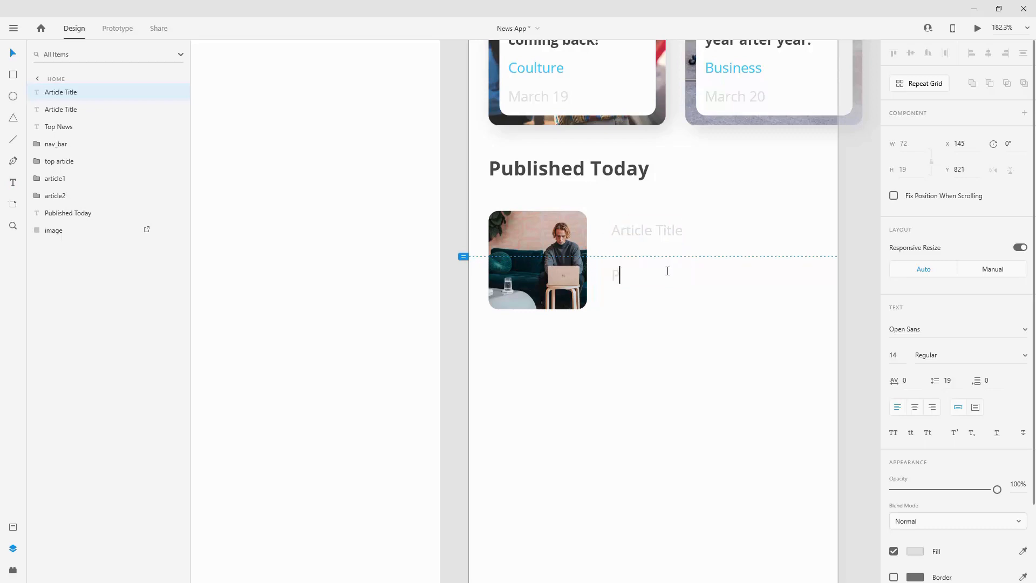
text(roductivity)
key(Escape)
- Duplicate the Productivity text, place the copy beside it at X 243 and change its wording to "March 19"
key(ctrl+d)
drag(678, 291, 769, 276)
double_click(768, 275)
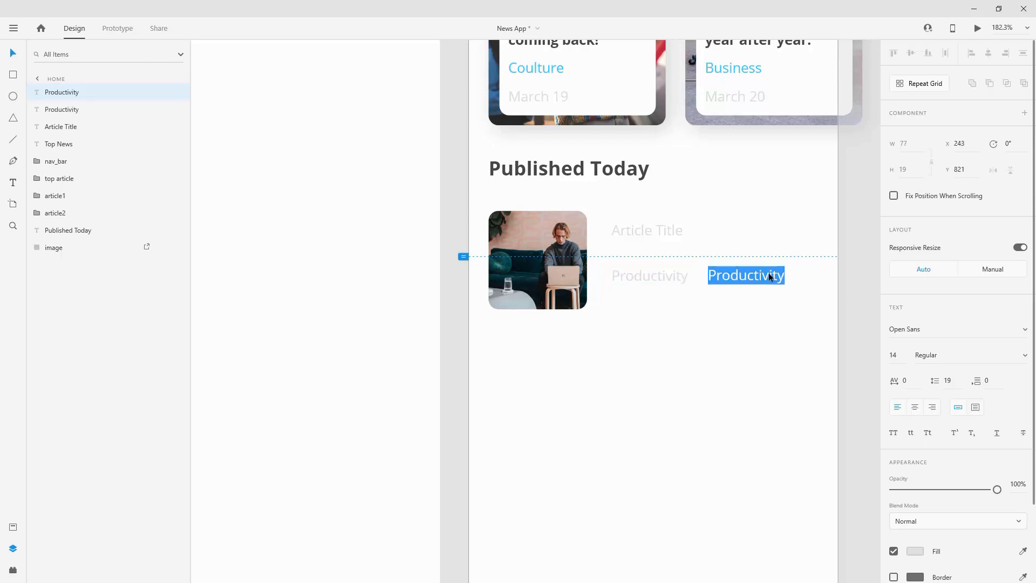
text(March 19)
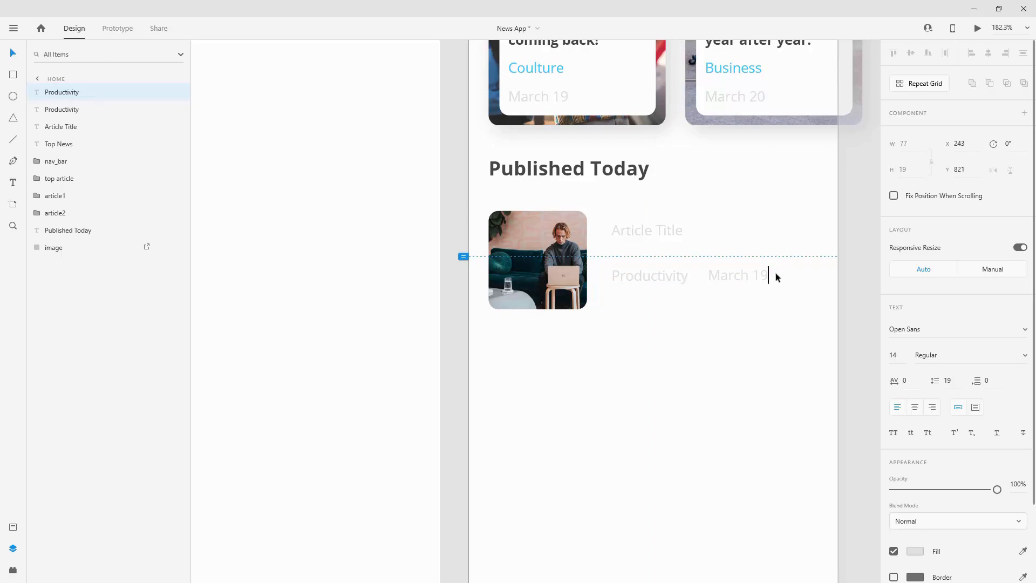
key(Escape)
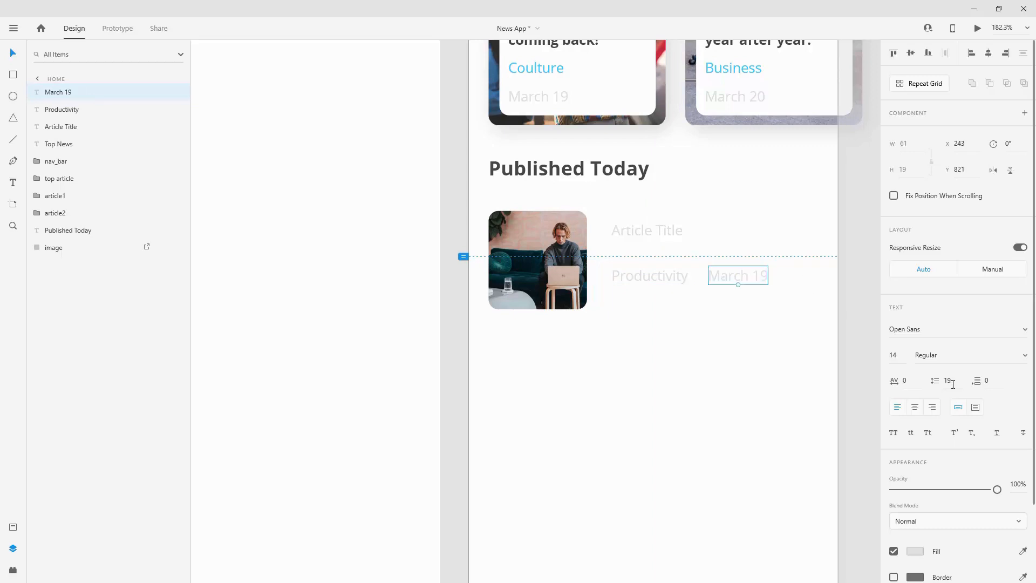
- Right-align the March 19 text and move it to X 294, keeping a margin from the artboard's edge
drag(753, 275, 821, 270)
key(shift+Left)
key(shift+Left)
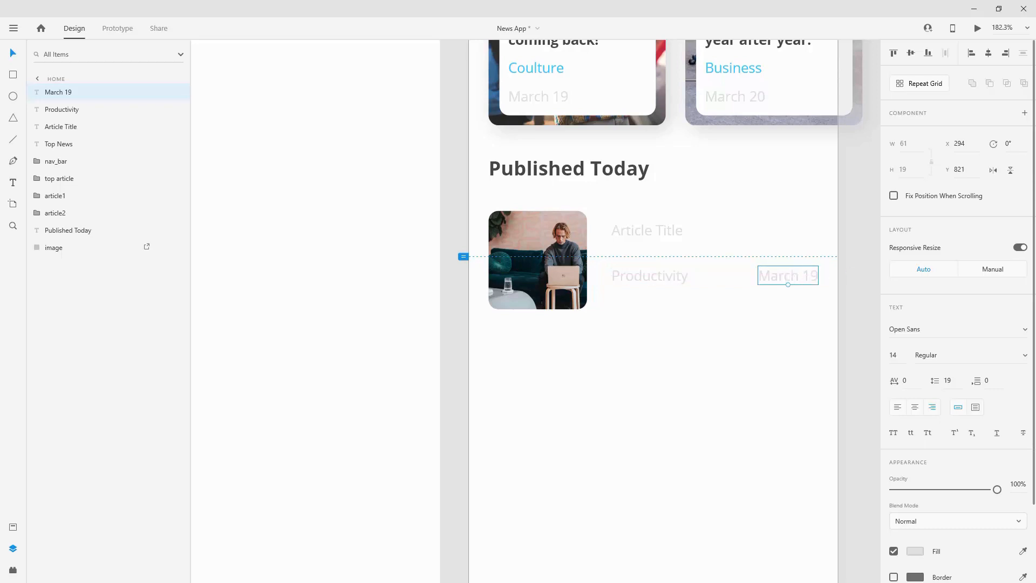
- Move the Productivity and Article Title texts to X 140, 20 from the image
click(631, 278)
drag(672, 272, 648, 274)
key(shift+Right)
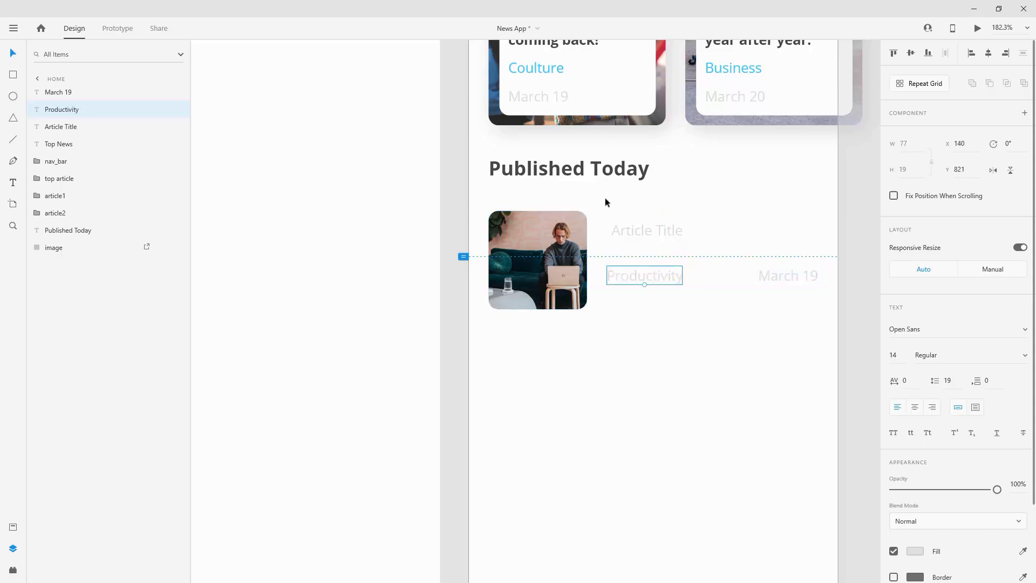
click(517, 233)
key(alt)
click(629, 232)
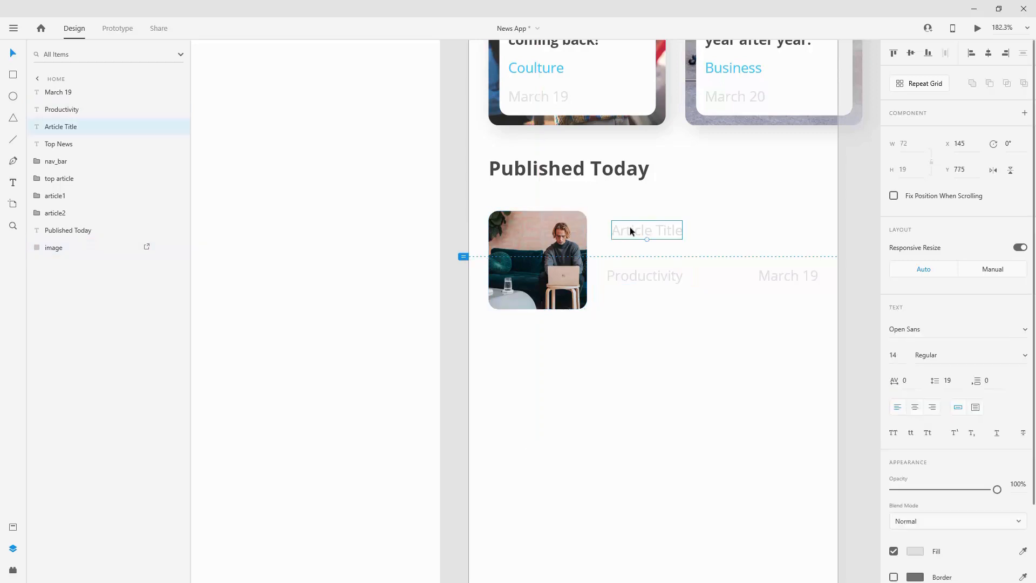
- Apply the bold H2 14pt character style to Article Title and replace it with "How to stay productive during troubled times the world is in." on two lines
click(13, 527)
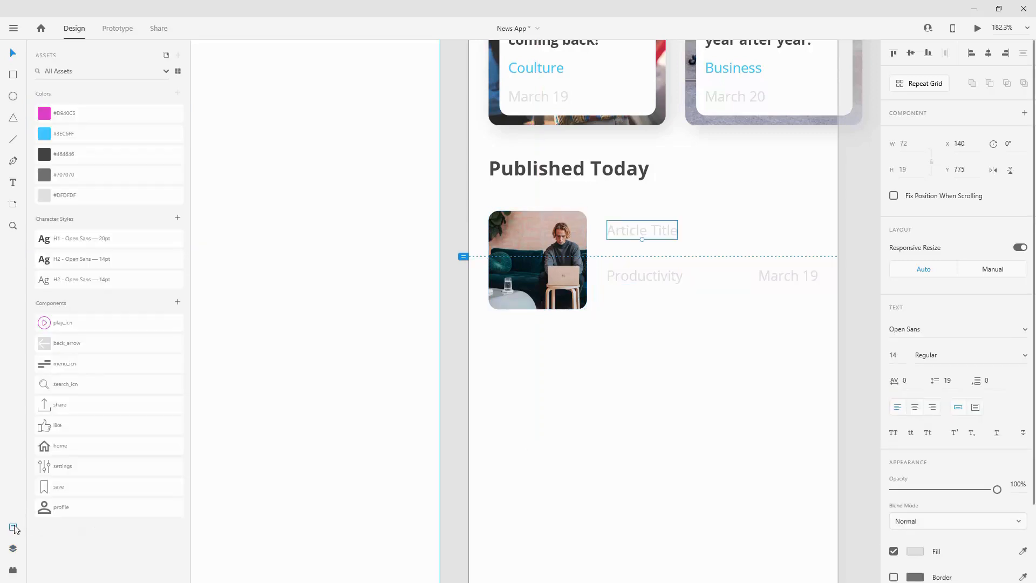
click(80, 259)
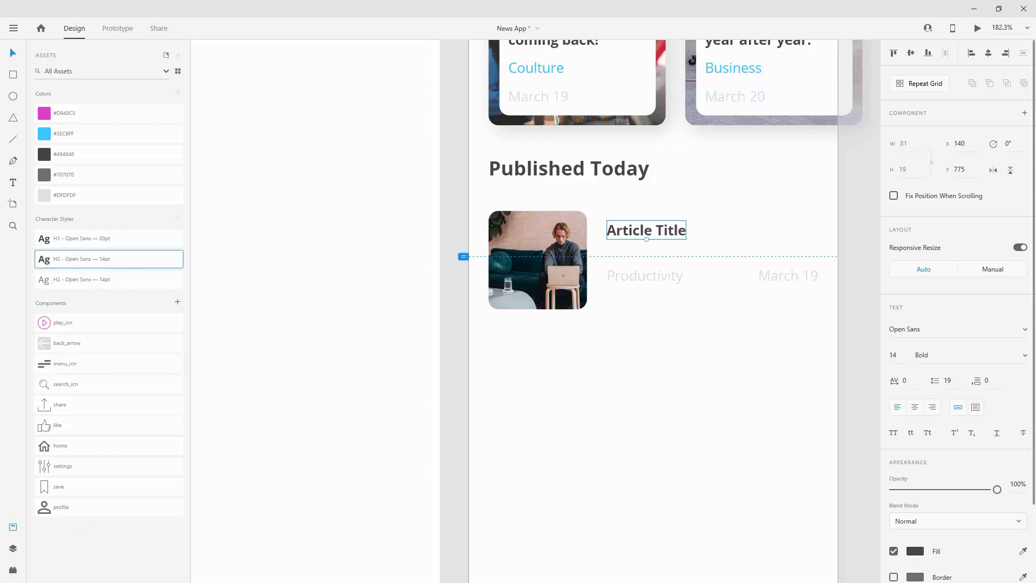
double_click(656, 232)
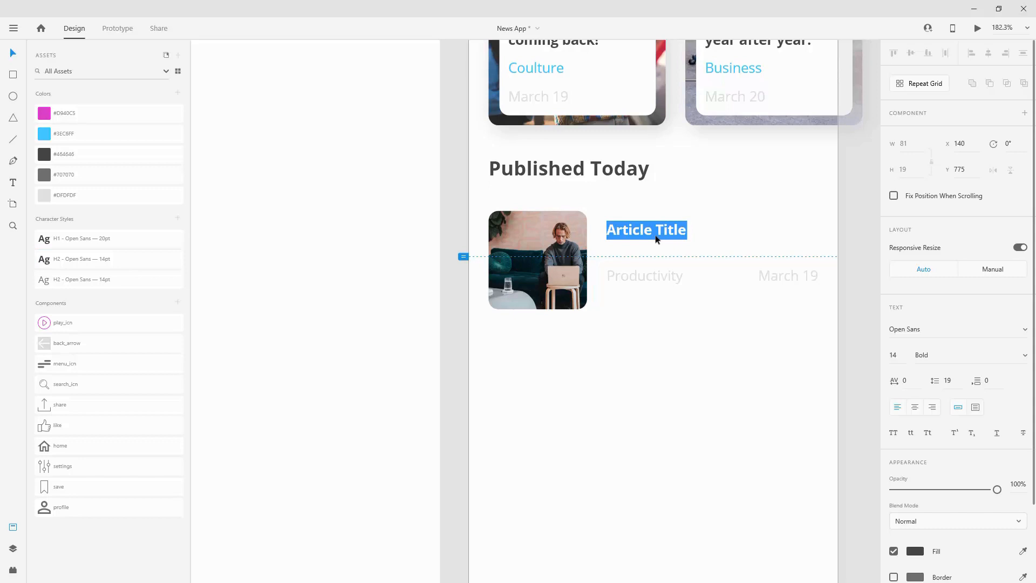
text(How to stay productive during troubled times the world is in.)
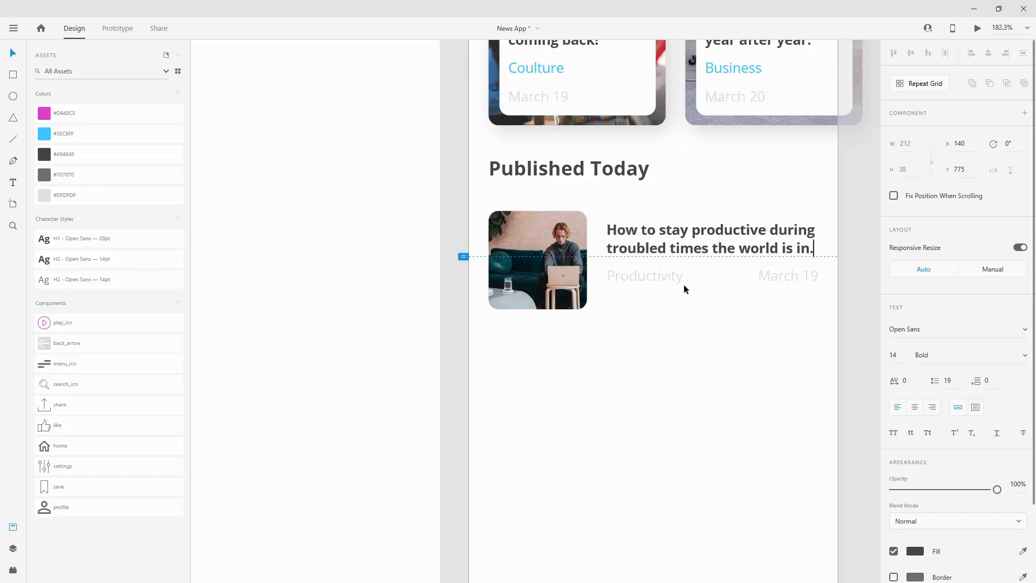
key(Escape)
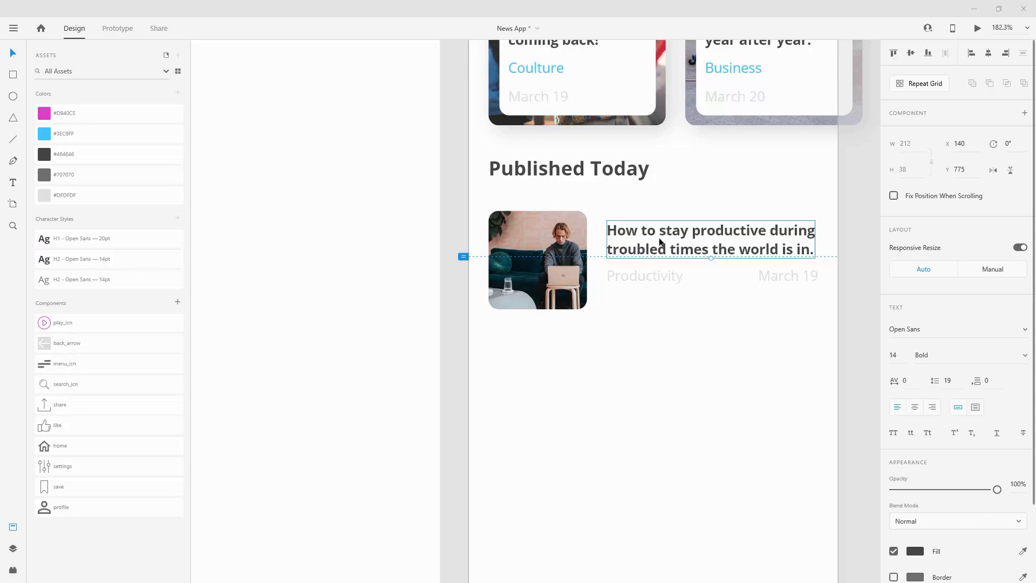
- Raise the title slightly above the category and date, and move all three texts together down to Y 782
drag(660, 234, 660, 235)
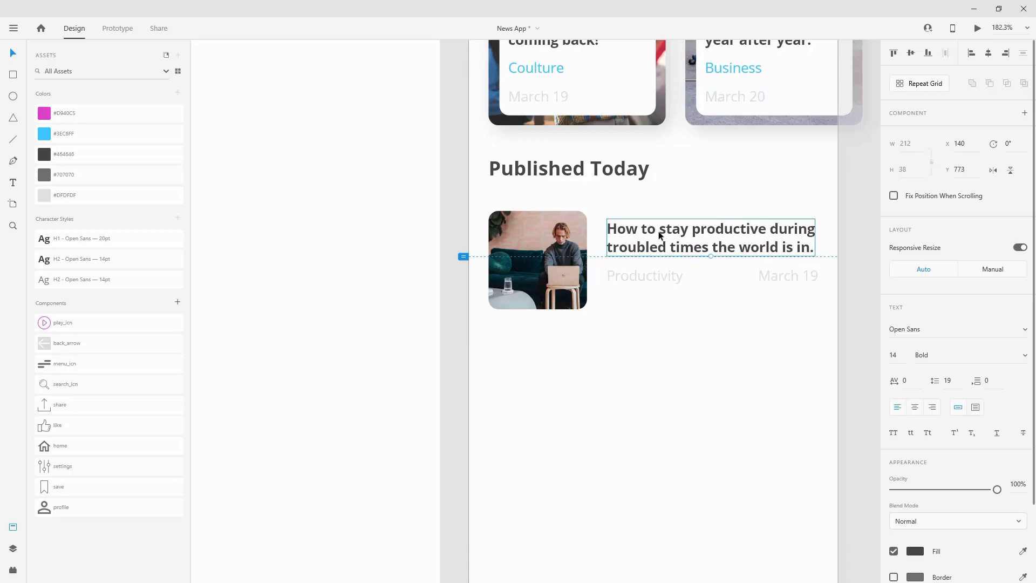
shift+click(645, 277)
shift+click(777, 279)
drag(755, 241, 753, 250)
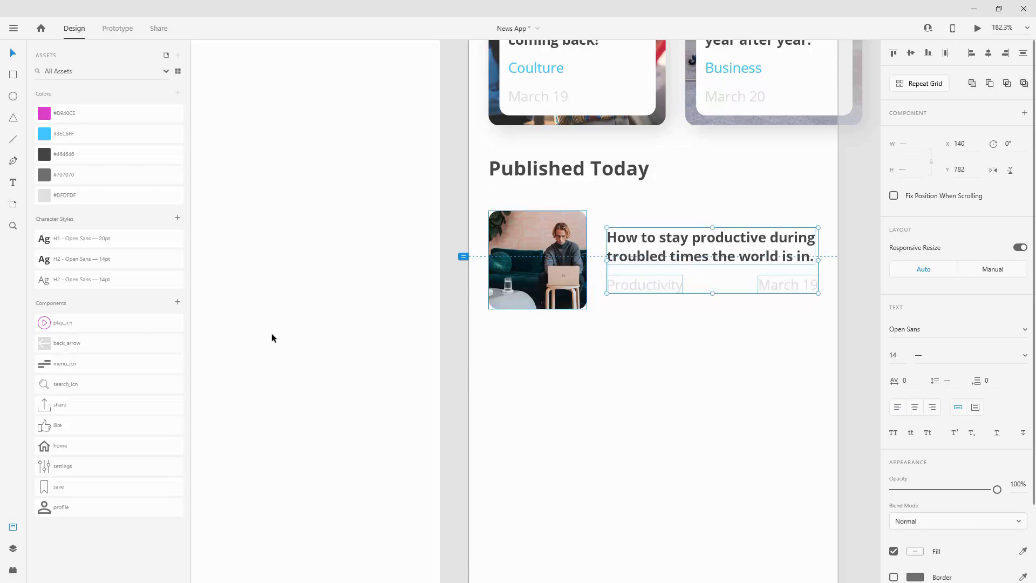
click(603, 367)
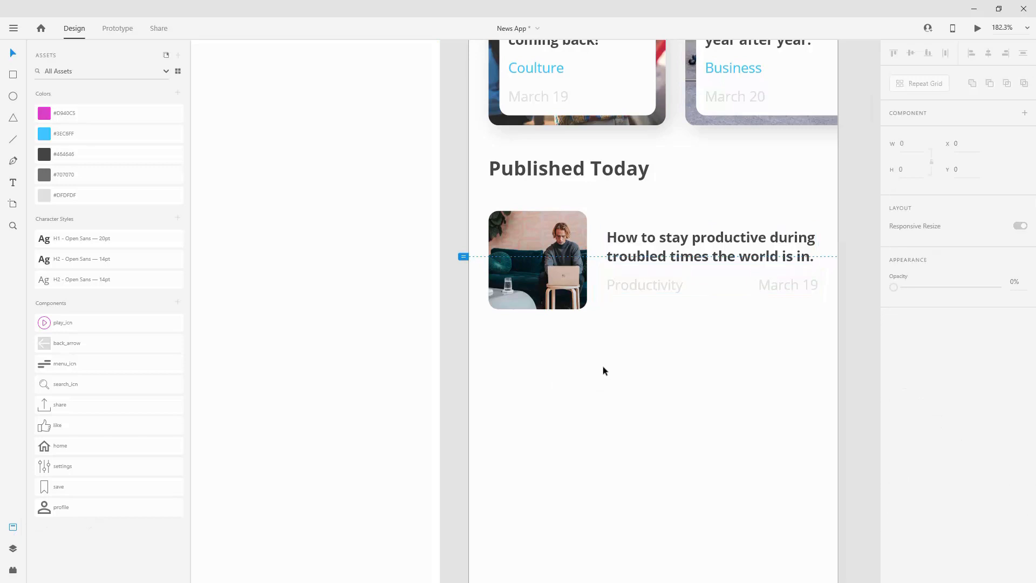
- Colour the Productivity text with the #3EC8FF asset colour and order the title, Productivity and March 19 layers beneath image
click(648, 289)
click(53, 141)
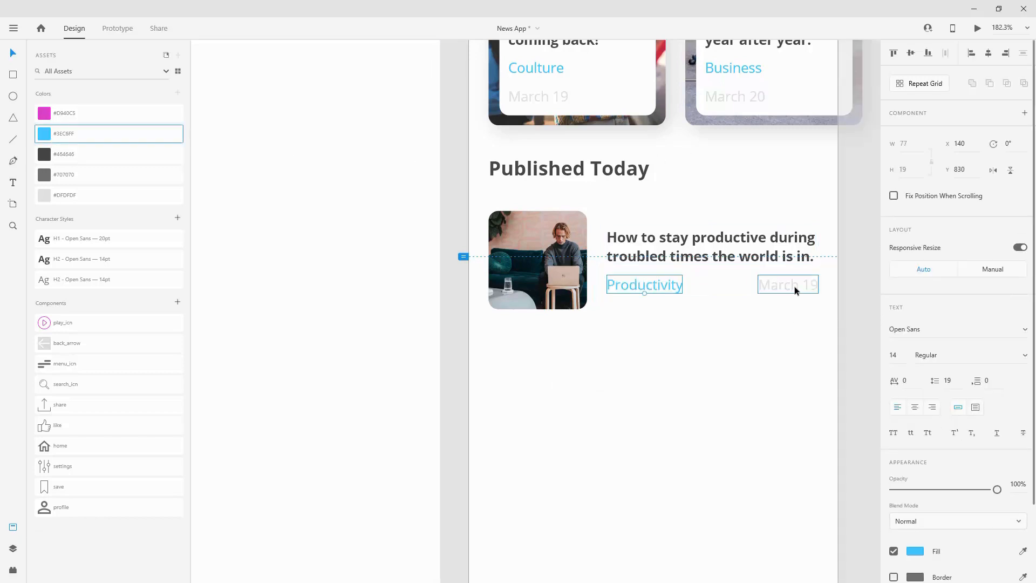
click(13, 548)
drag(77, 130, 86, 267)
click(83, 96)
shift+click(83, 124)
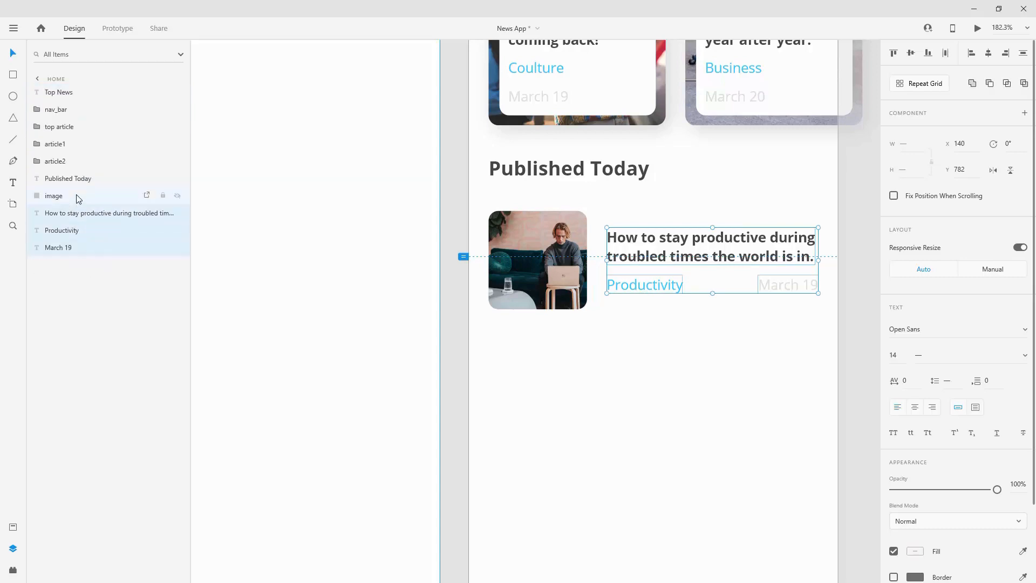
- Group the image with the title, category and date, and name the group "article3"
shift+click(78, 198)
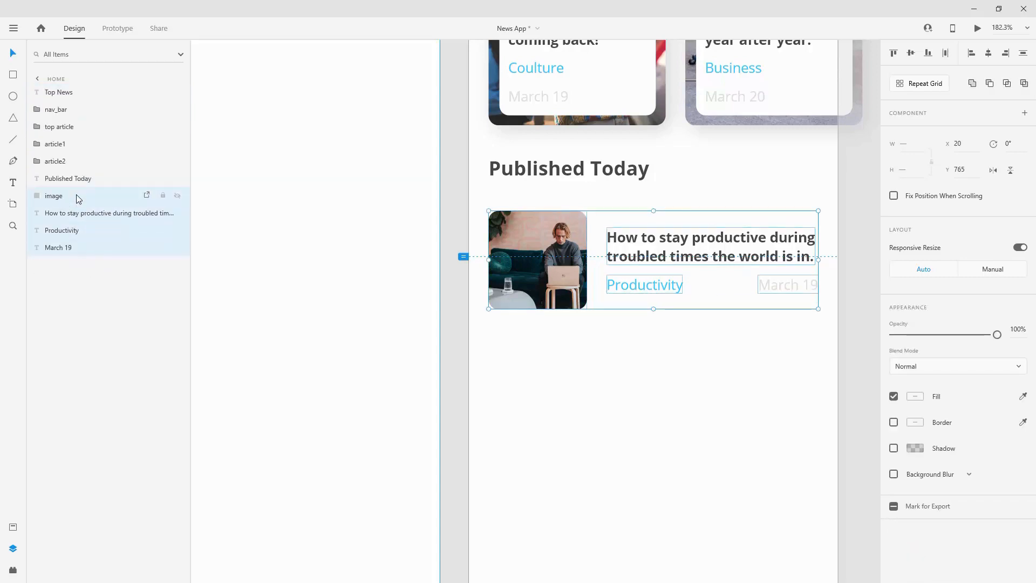
key(ctrl+g)
double_click(56, 198)
text(art)
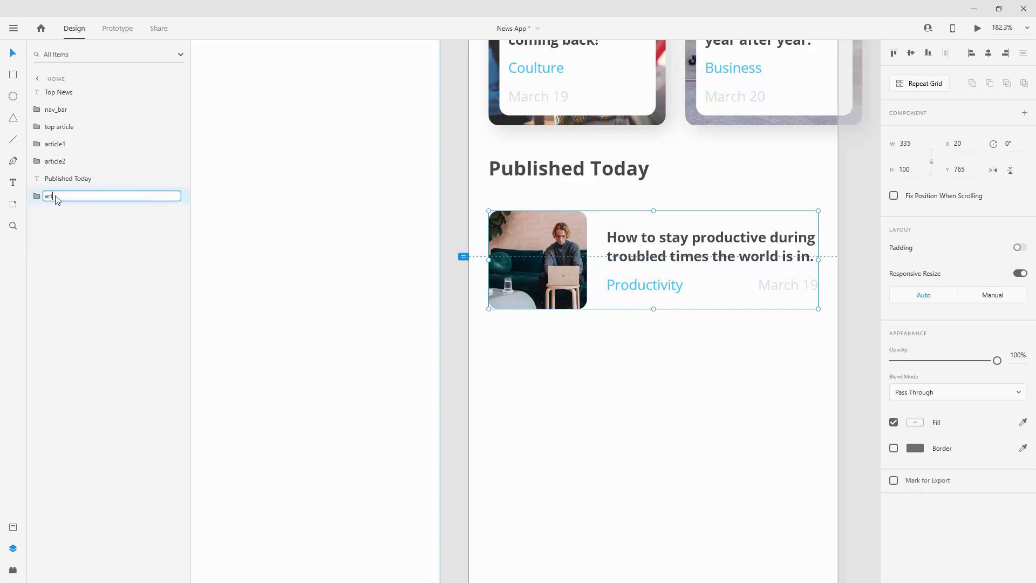
text(icle3)
key(Return)
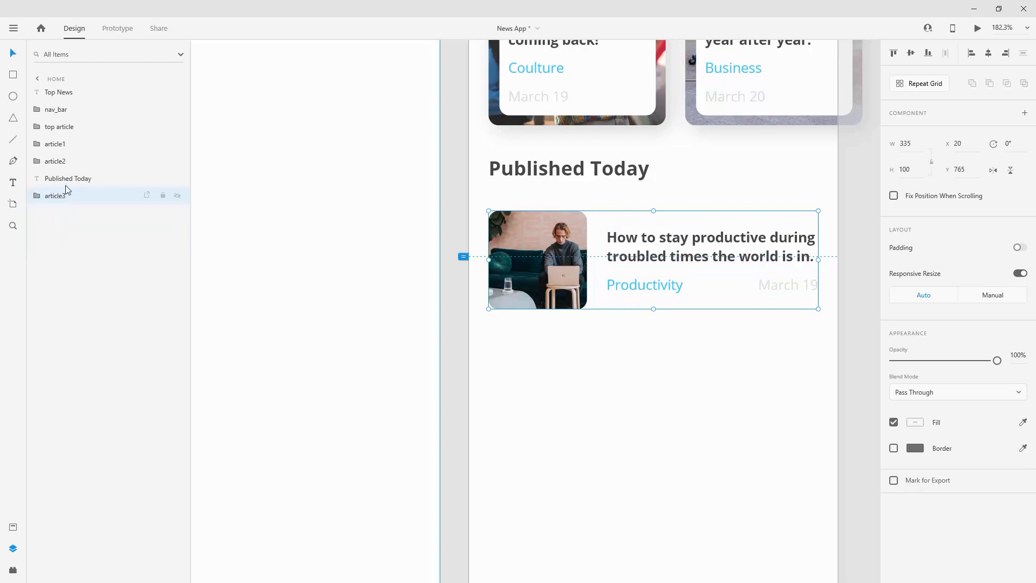
- Duplicate the article3 group and place the copy below the original at Y 885
scroll(671, 101, down, 3)
scroll(672, 101, up, 3)
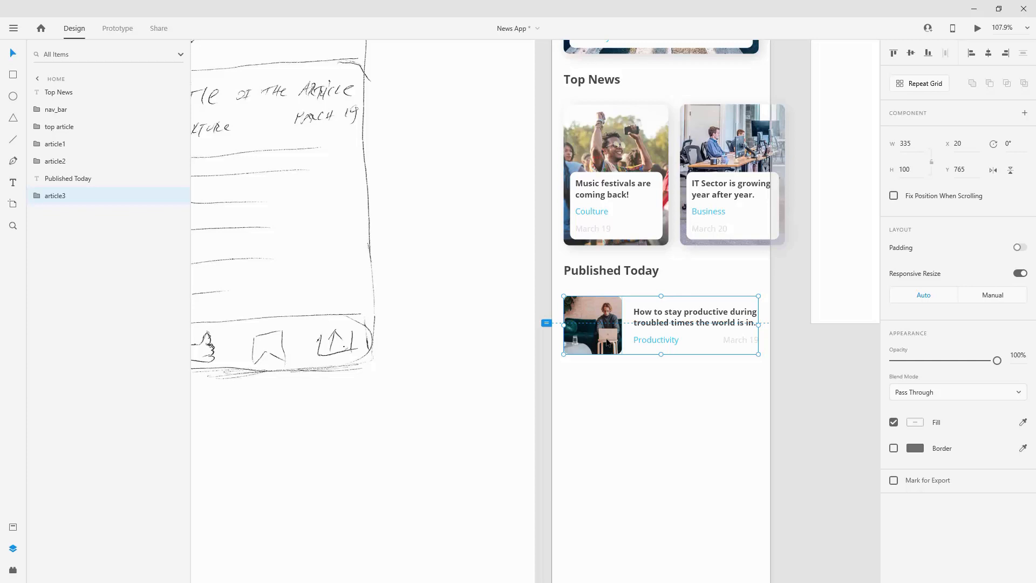
scroll(646, 298, down, 3)
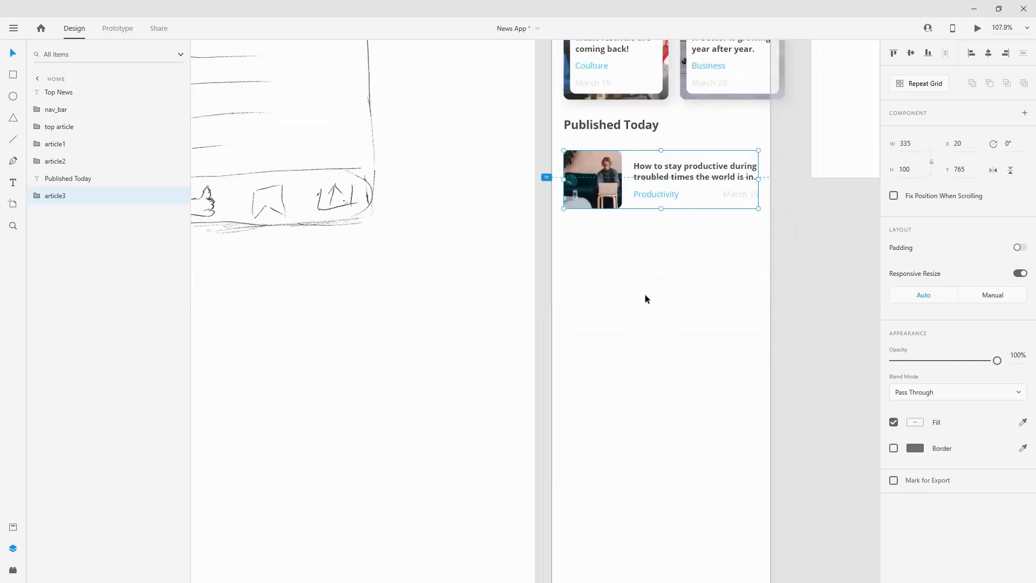
key(ctrl+d)
drag(603, 166, 601, 234)
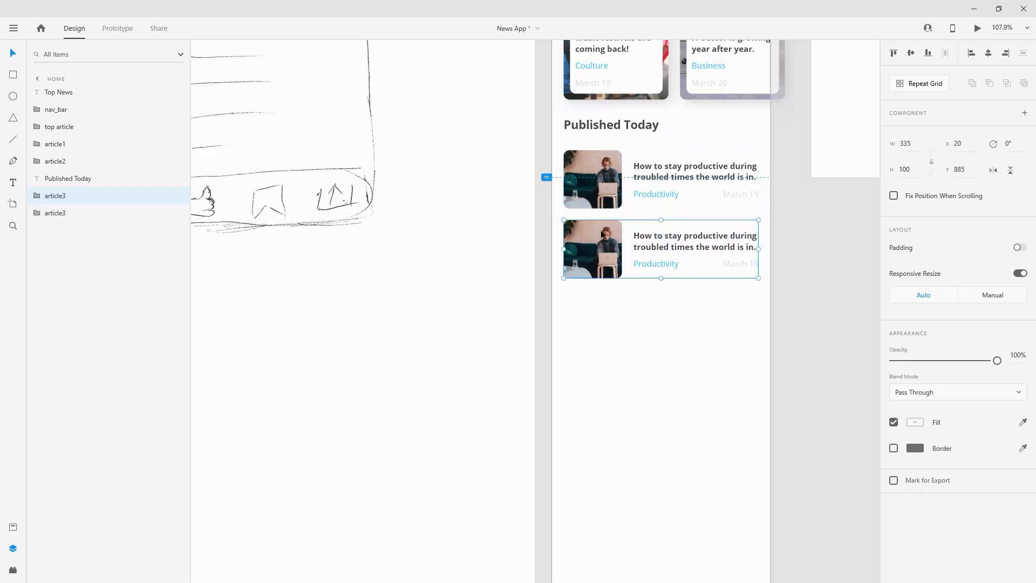
- Place the duplicated group beneath article3 in the layer order and rename it "article4"
mouse_move(61, 195)
mouse_down()
mouse_move(64, 238)
mouse_move(63, 213)
mouse_up()
double_click(62, 212)
key(End)
key(BackSpace)
text(4)
key(Return)
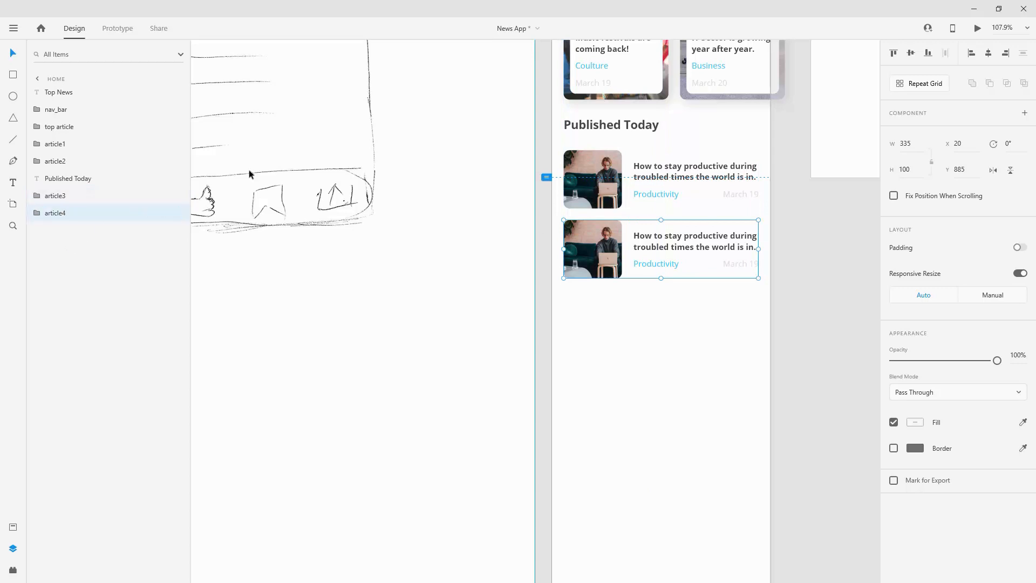
- Duplicate article4, place the copy below it at Y 1005 and rename the new group "article5"
key(ctrl+d)
drag(604, 267, 583, 304)
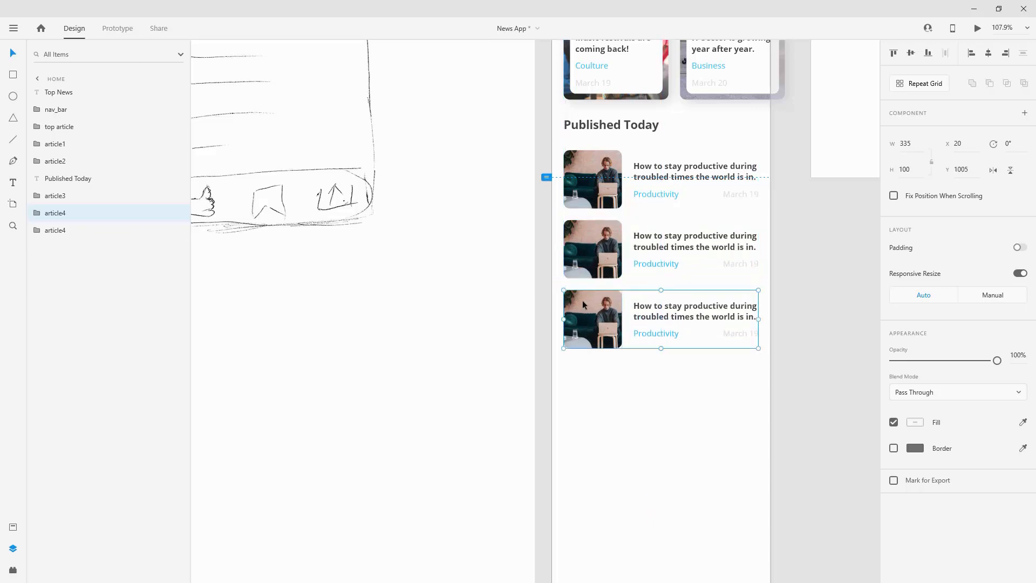
double_click(64, 230)
text(article5)
key(Return)
- Duplicate article5, put the copy last in the layer order and move it down to Y 1125
key(ctrl+d)
drag(48, 233, 50, 260)
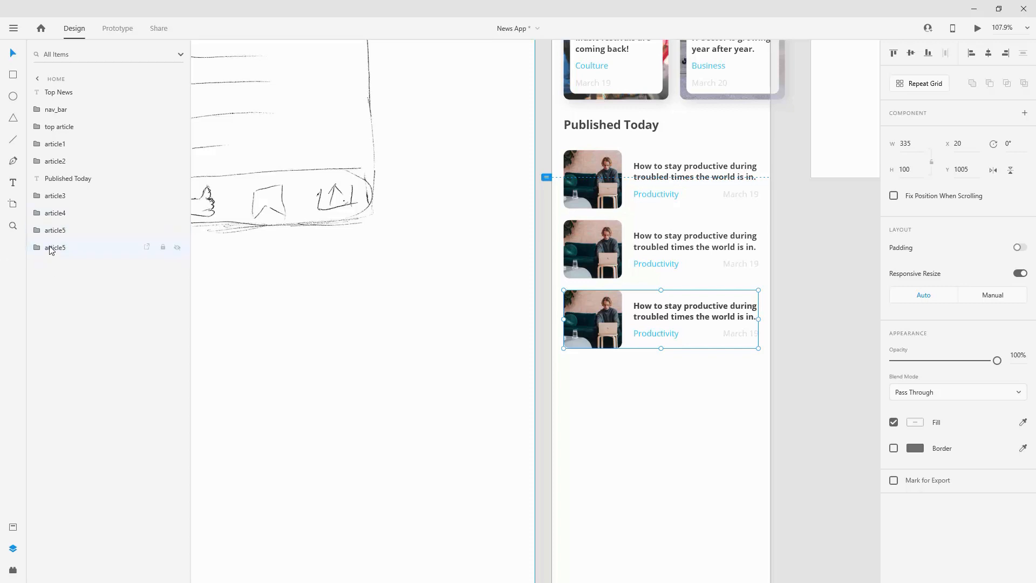
key(shift+Down)
key(shift+Down)
key(shift+Down)
key(shift+Down)
key(shift+Down)
key(shift+Down)
key(shift+Down)
key(shift+Down)
key(shift+Down)
key(shift+Down)
key(shift+Down)
key(shift+Down)
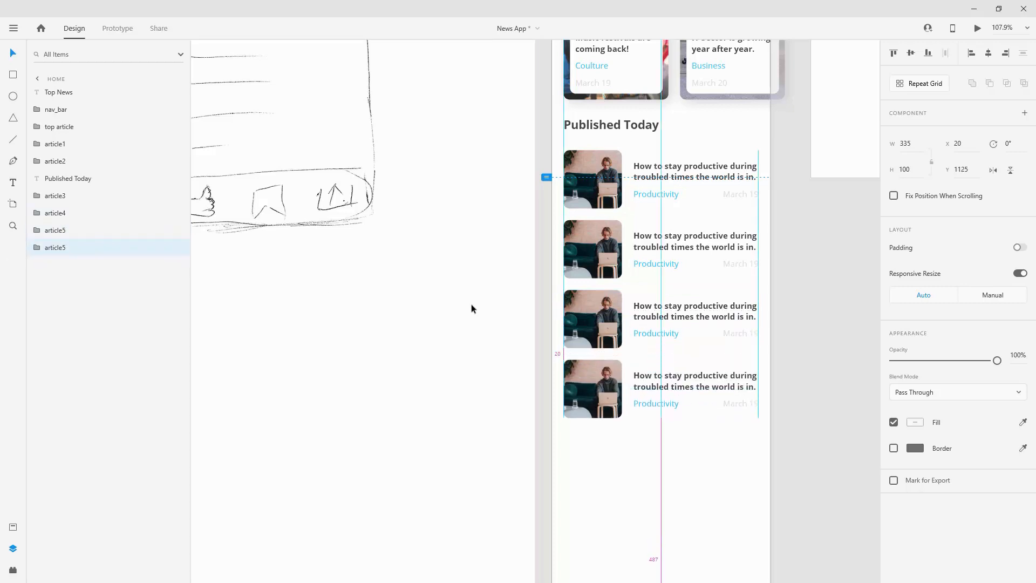
- Rename the lowest duplicated article group "article6"
double_click(63, 249)
key(Right)
text(6)
key(Return)
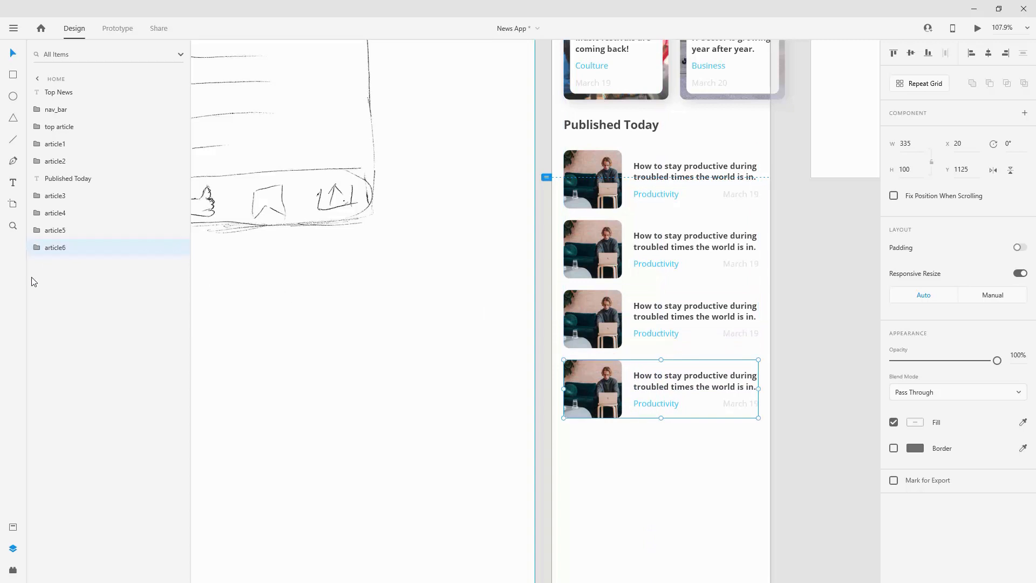
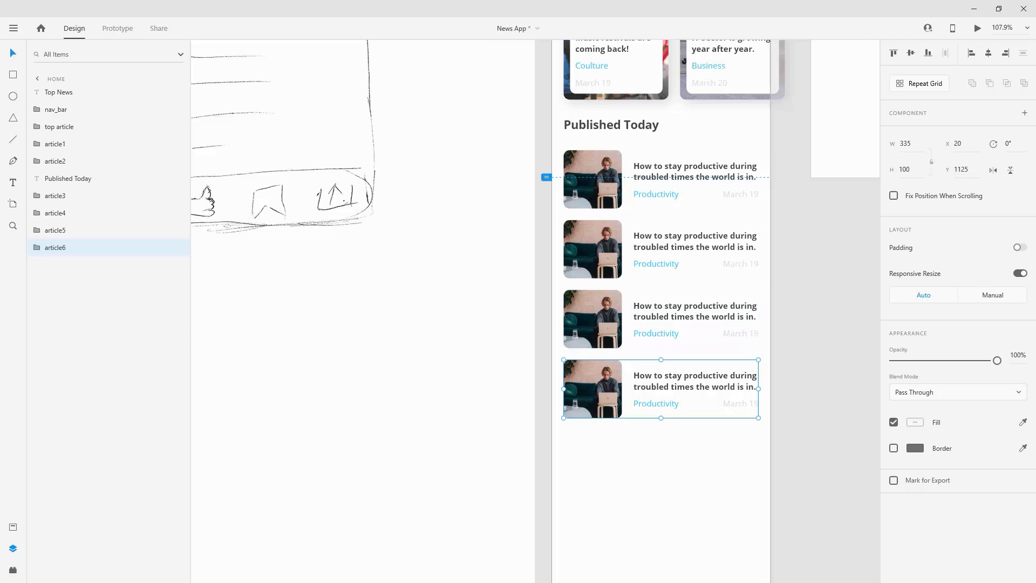
- Change the category text to "Architecture" in article4 and to "Automotive" in article5
key(alt+Tab)
click(672, 269)
double_click(672, 268)
text(Architecture)
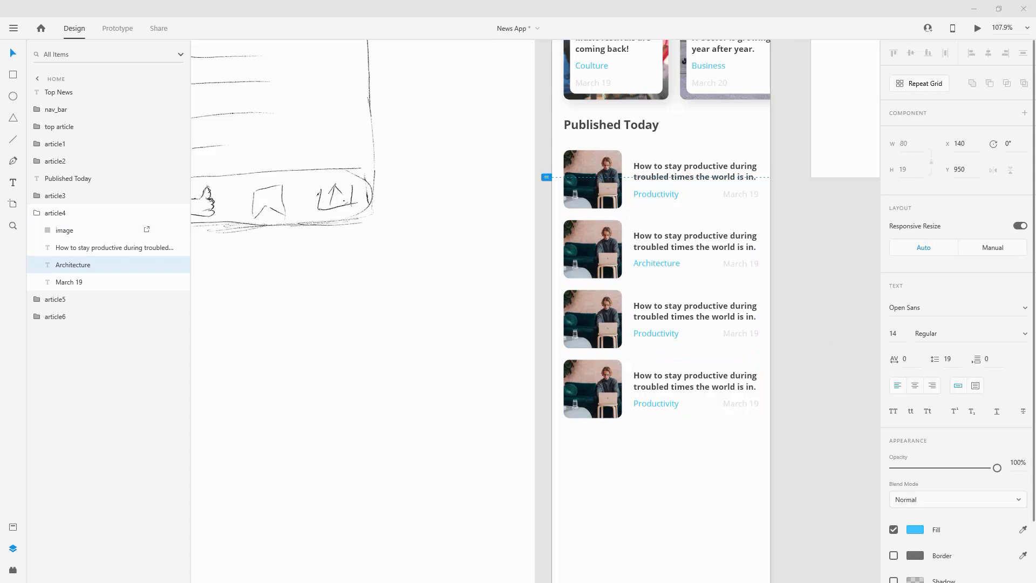
double_click(669, 332)
double_click(669, 332)
text(Automotive)
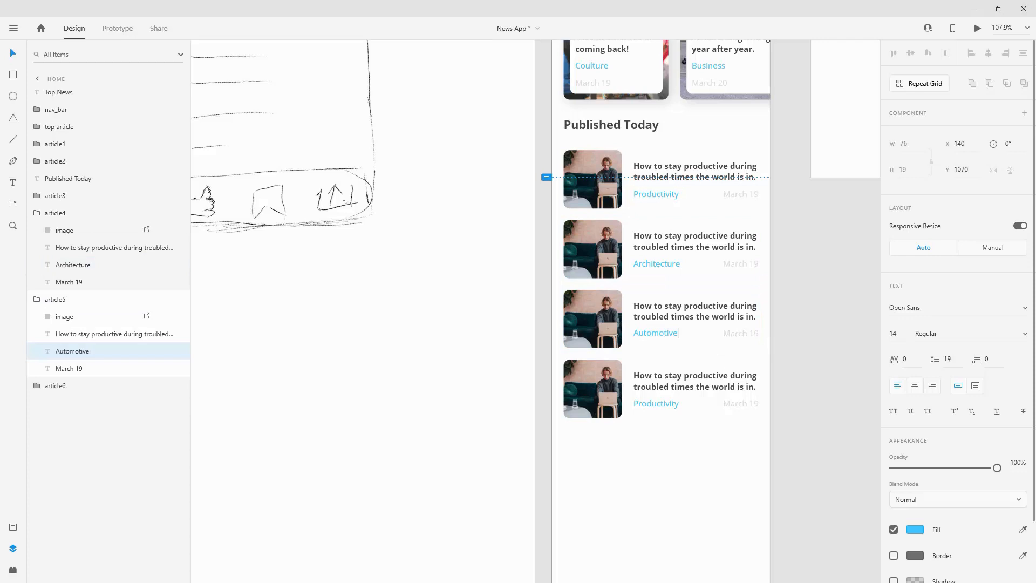
- Change the category text in article6 to "Travel"
click(649, 402)
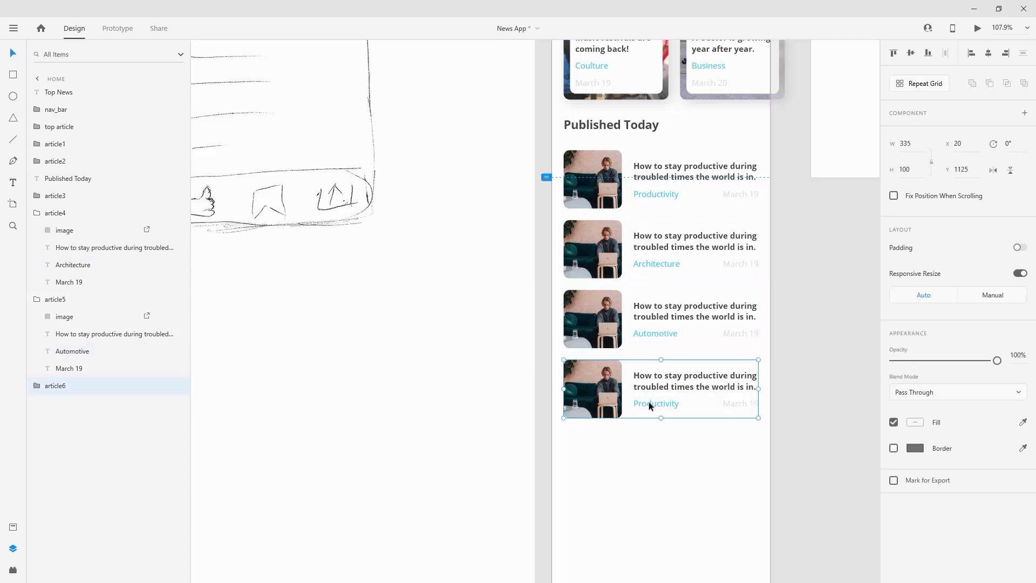
double_click(649, 401)
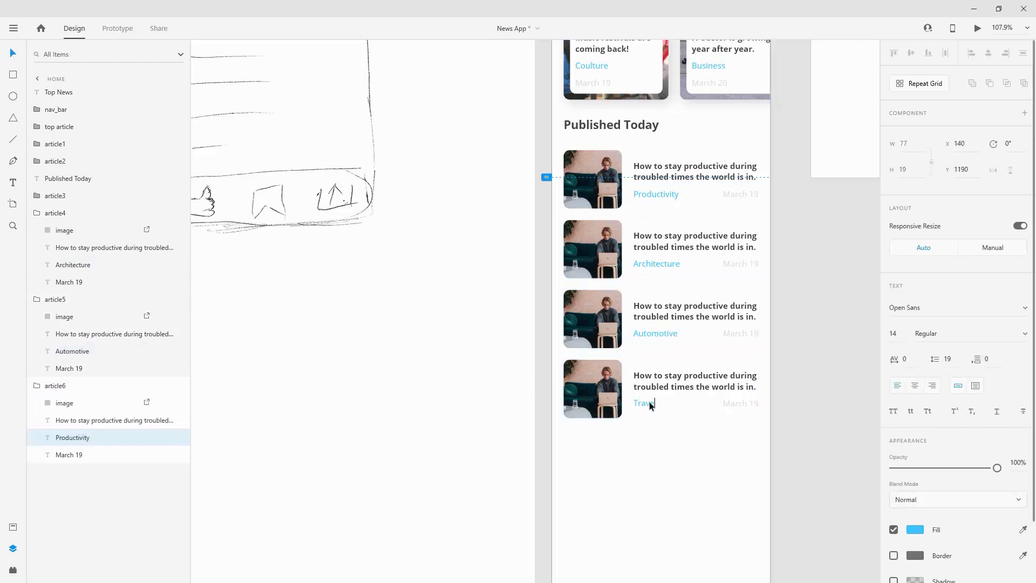
key(Escape)
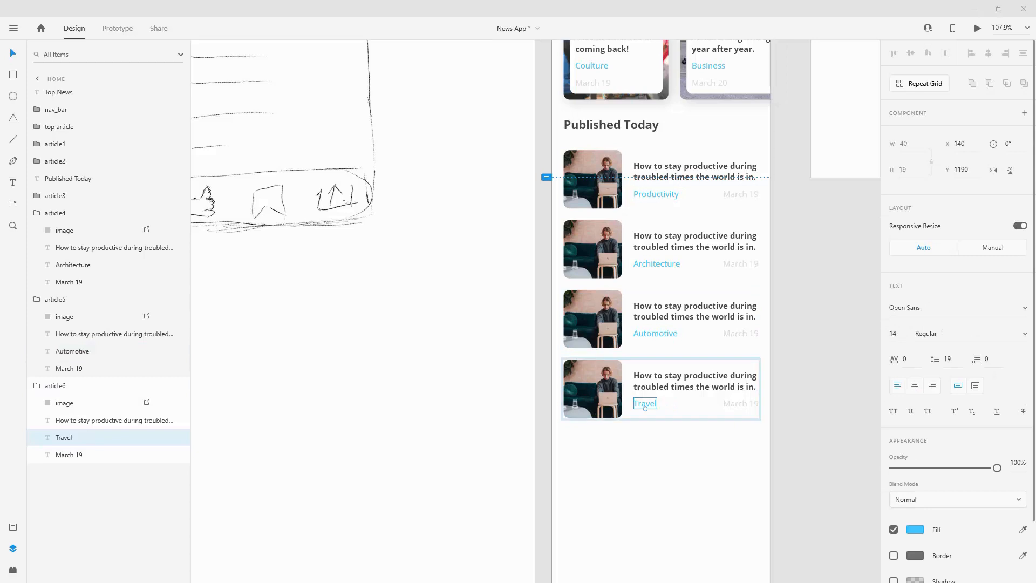
- Paste the copied headline about beautiful Lisbon architecture into the article4 group
click(662, 231)
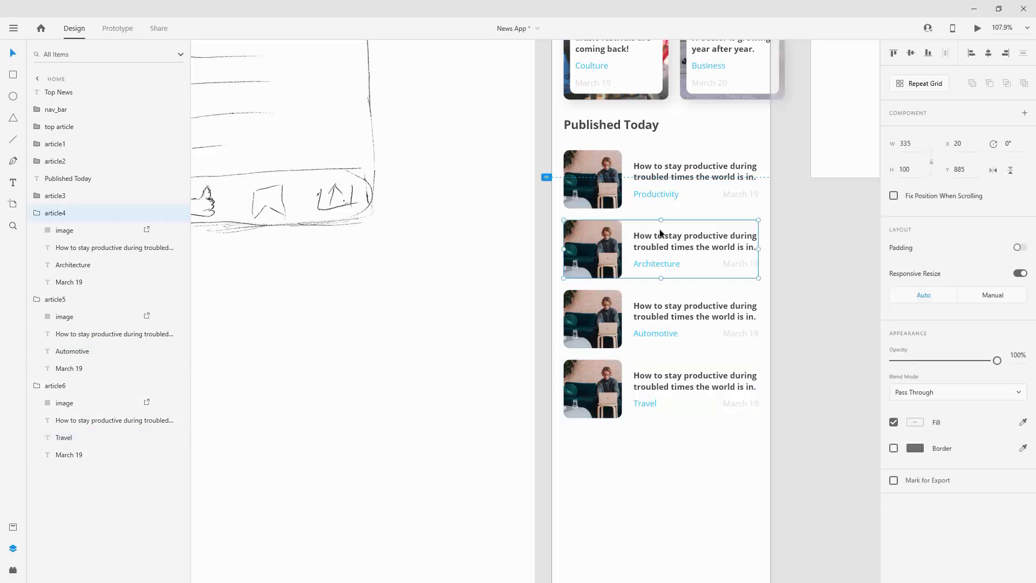
click(667, 235)
key(ctrl+v)
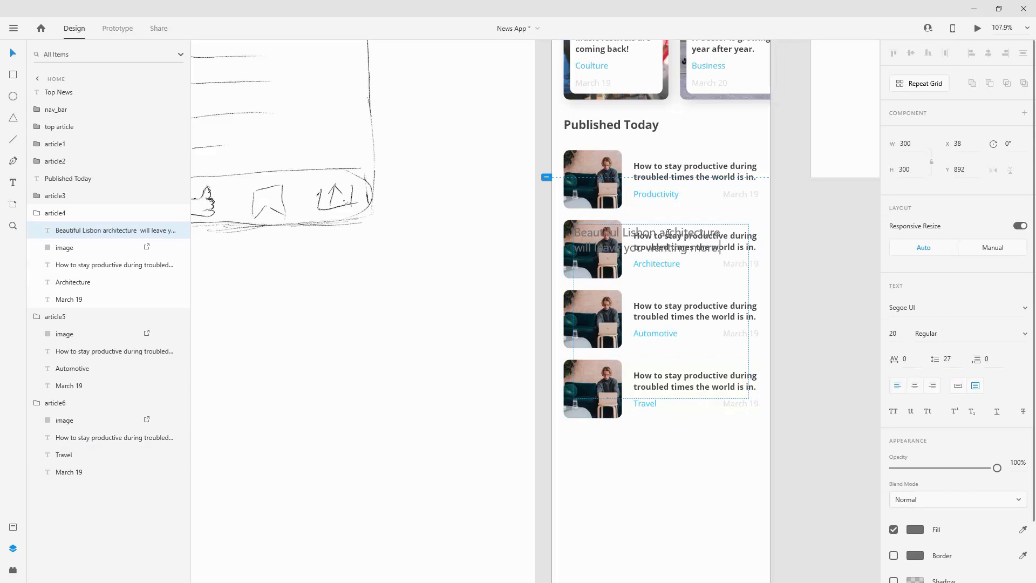
- Delete the stray pasted text and replace the article4 headline with "Beautiful Lisbon architecture will leave you wanting more."
key(Delete)
click(723, 237)
text(Beautiful Lisbon architecture will leave you wanting more.)
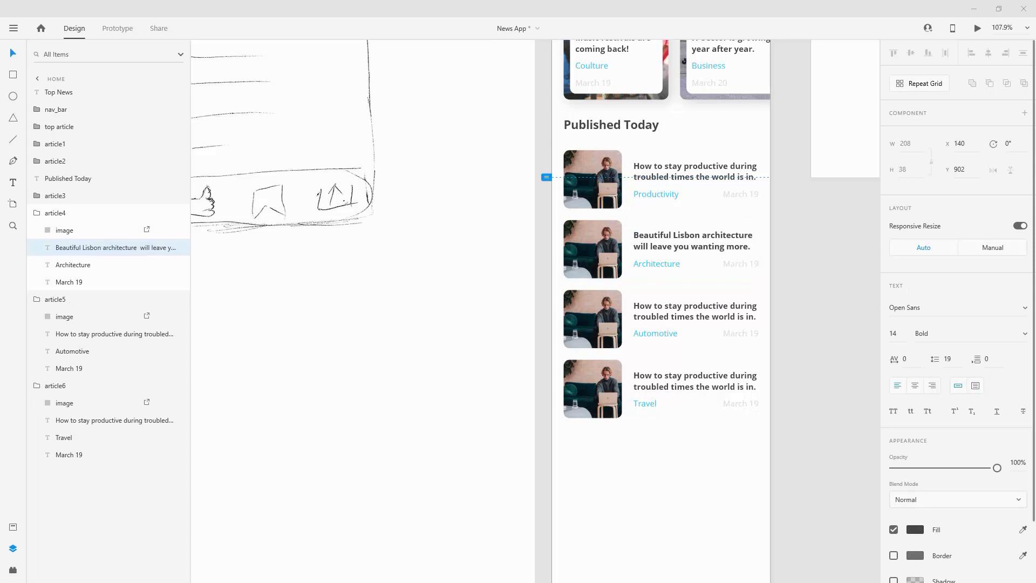
- Replace the Automotive article's headline with "Are self driving cars the future? Industry is divided on this."
click(684, 306)
double_click(684, 305)
text(Are self driving cars the future? Industry is divided on this.)
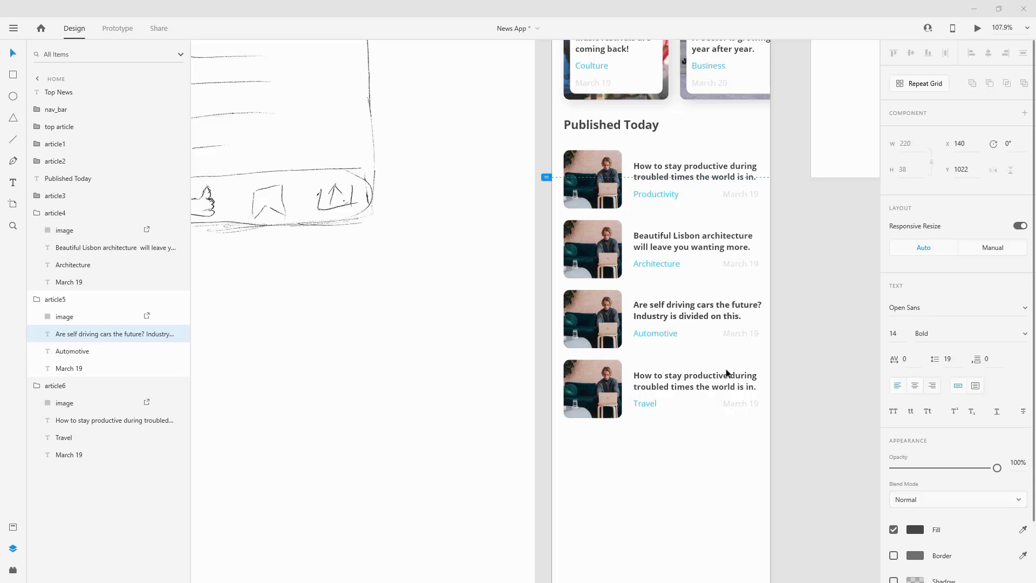
- Replace the Travel article's headline with "Everything about Bali: What to do and where to stay when here."
click(709, 378)
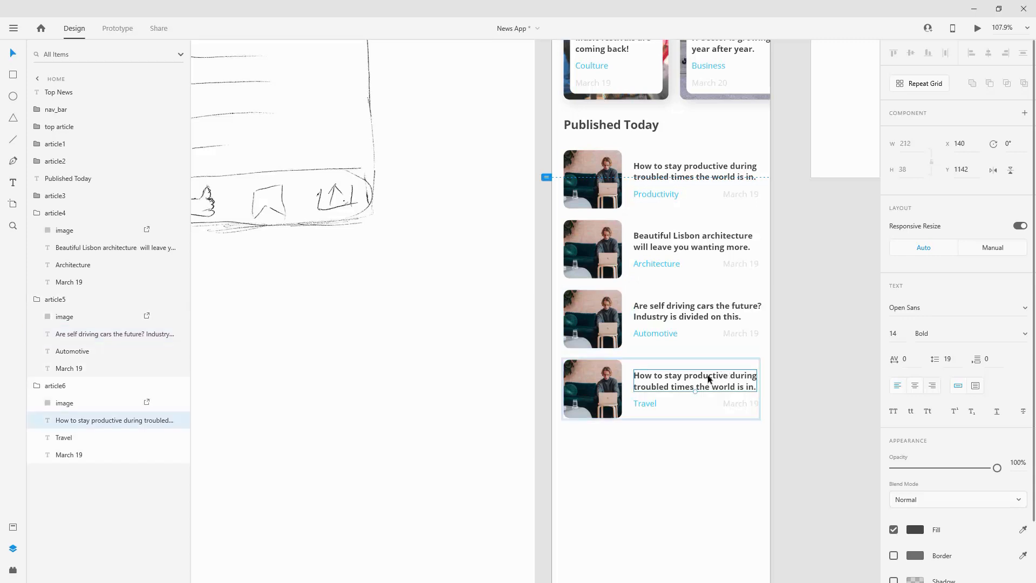
double_click(709, 376)
text(Everything about Bali: What to do and where to stay when here.)
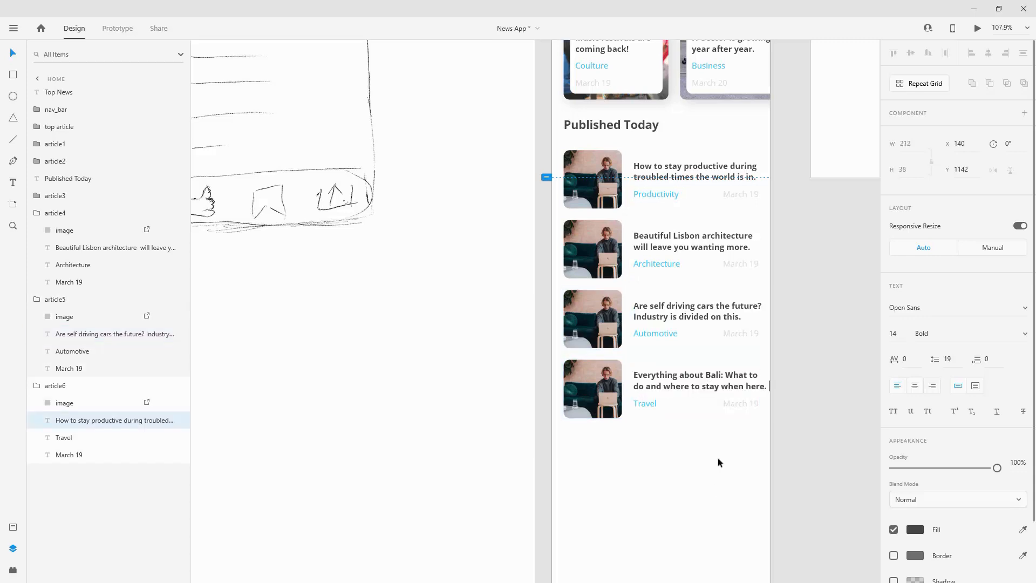
key(BackSpace)
key(Escape)
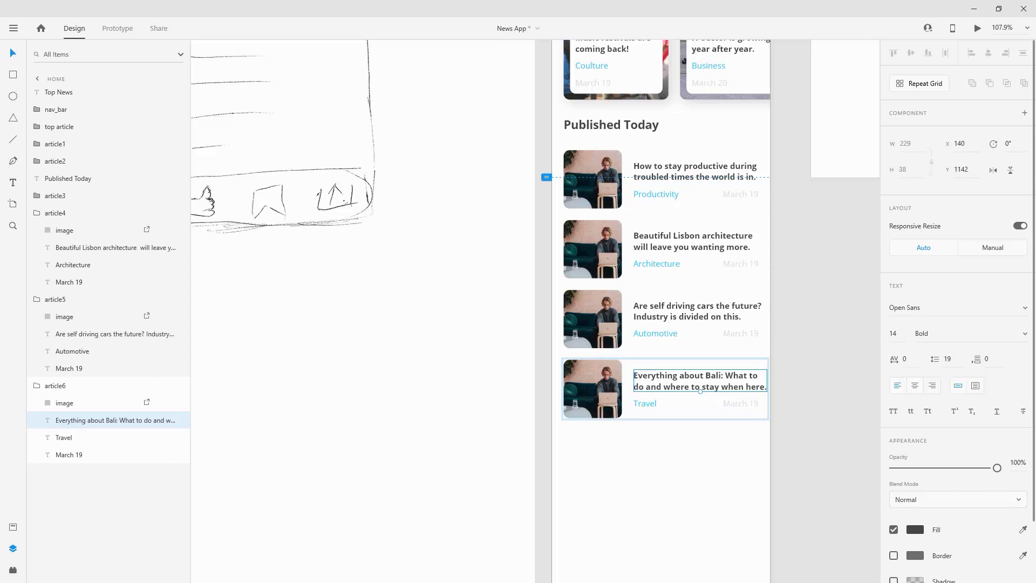
- Fill the Architecture article's image with the building photo and shift the photo upward inside its rounded frame
drag(1035, 206, 590, 242)
scroll(583, 243, up, 6)
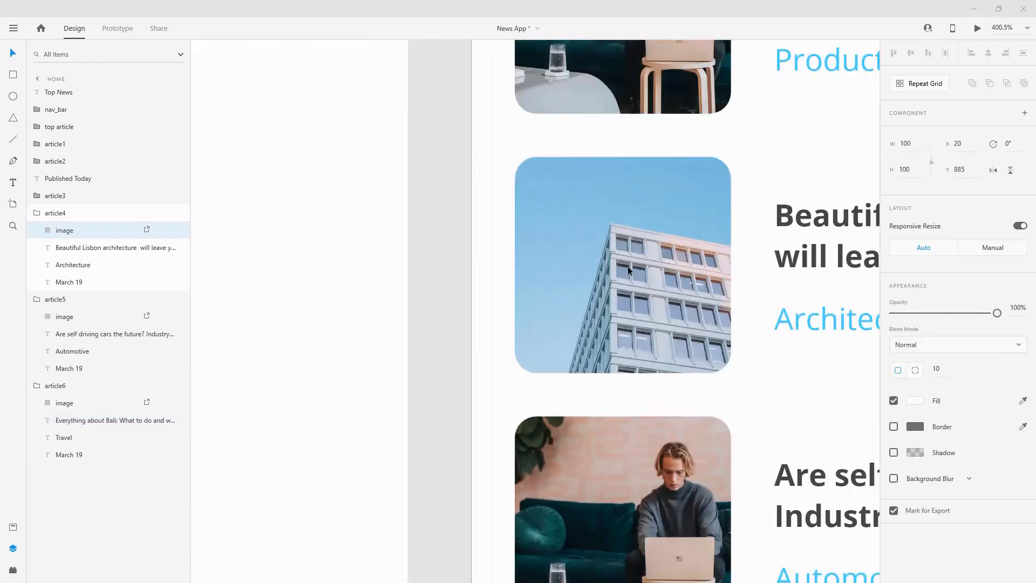
double_click(629, 269)
drag(628, 270, 642, 217)
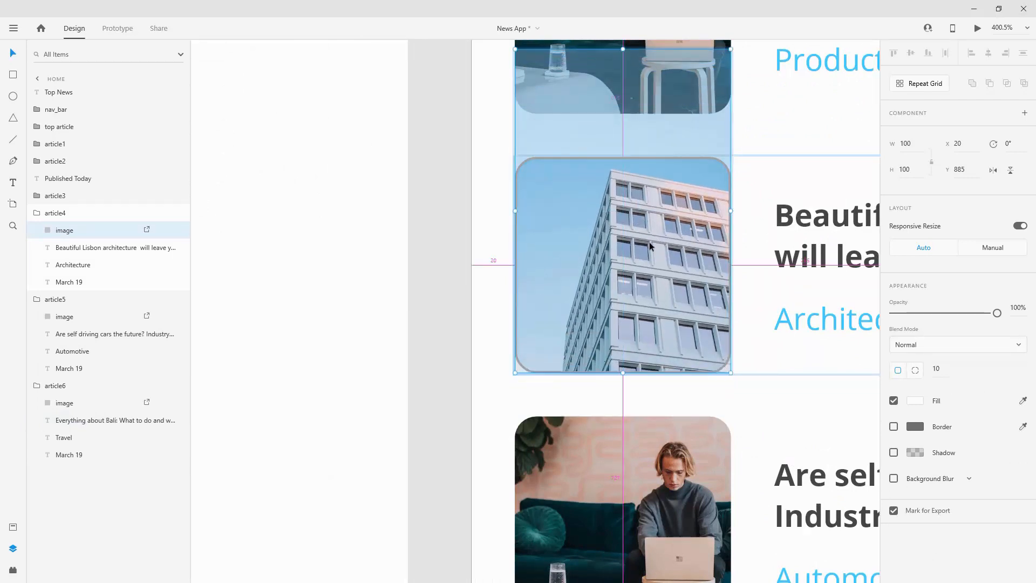
- Fill the Automotive article's image with the car dashboard photo and shift it right inside its frame to show the steering wheel
scroll(747, 353, down, 1)
scroll(746, 354, down, 3)
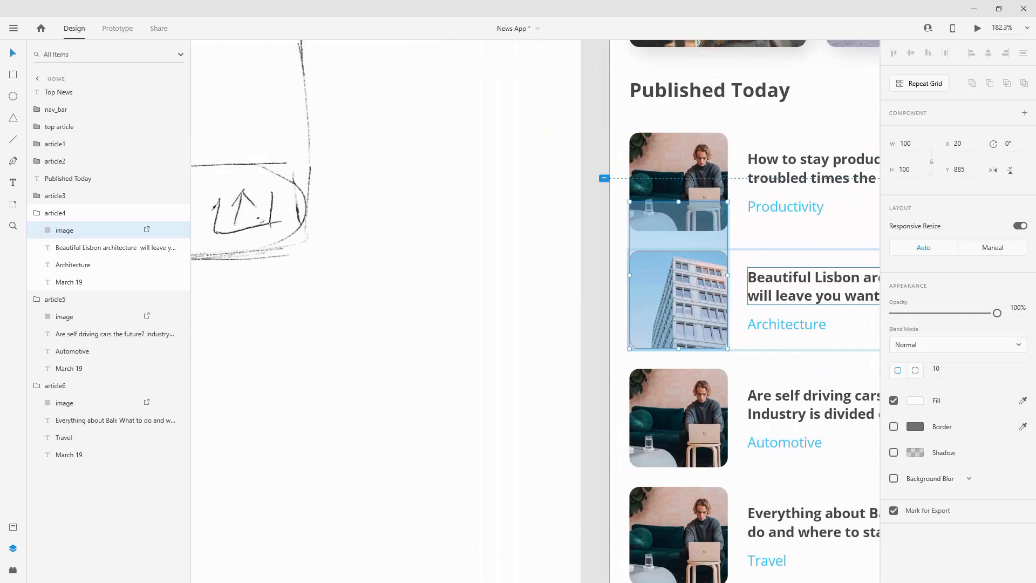
drag(1035, 386, 709, 414)
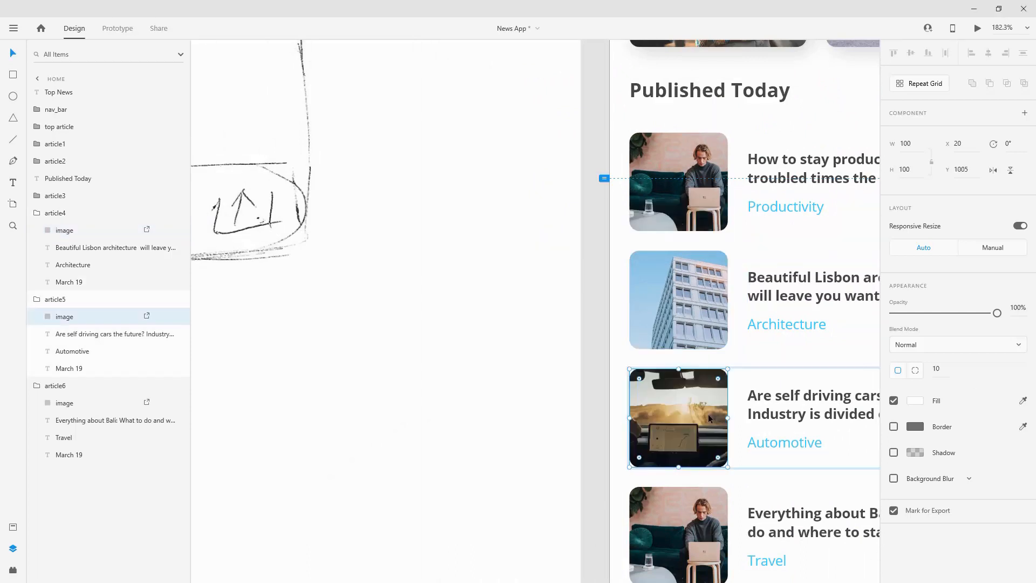
scroll(714, 416, up, 3)
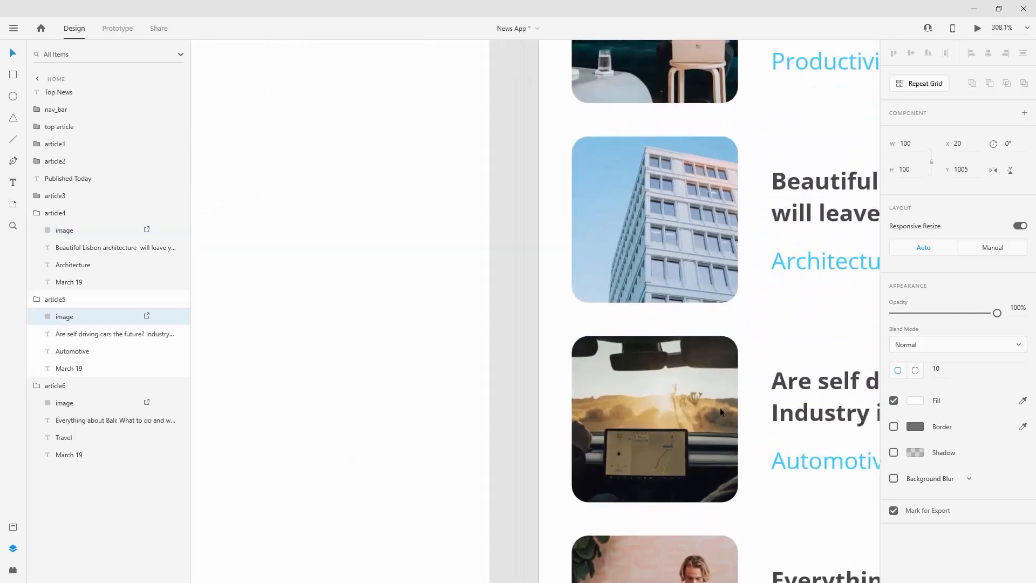
double_click(721, 412)
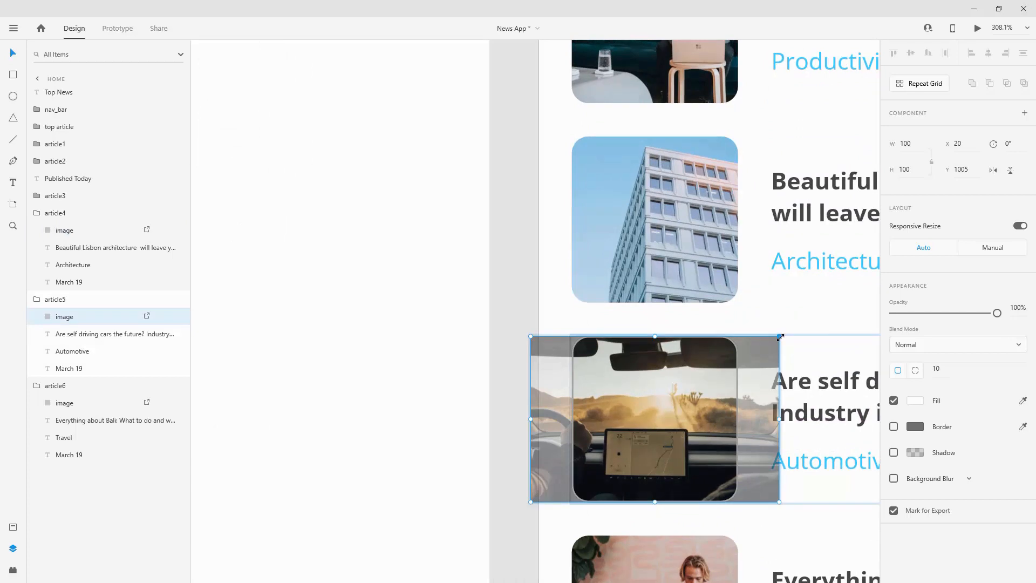
drag(691, 373, 713, 379)
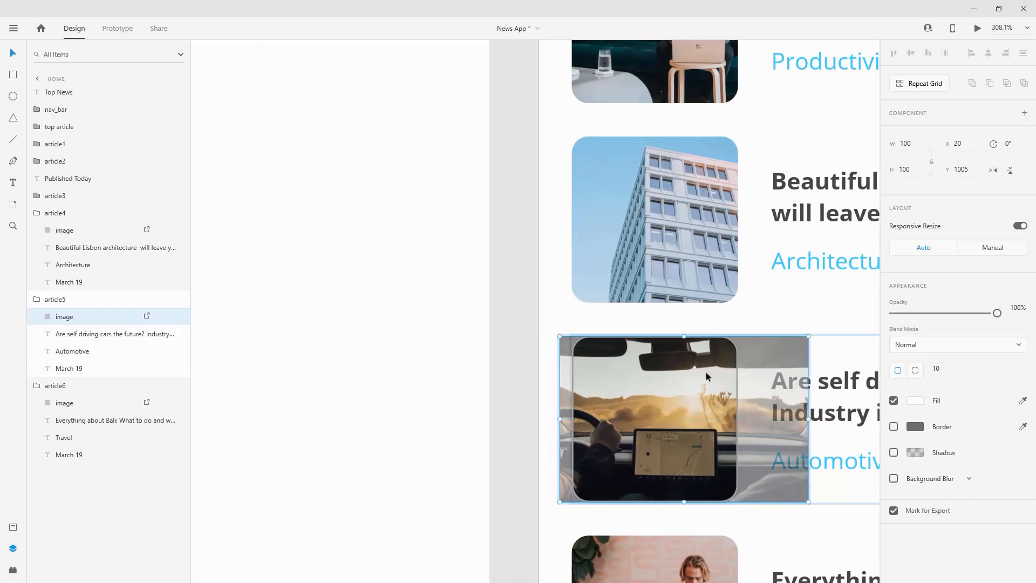
click(562, 316)
- Fill the Travel article's image with the jungle swing photo, then enlarge and reposition it inside its frame
scroll(561, 315, down, 1)
scroll(561, 316, down, 5)
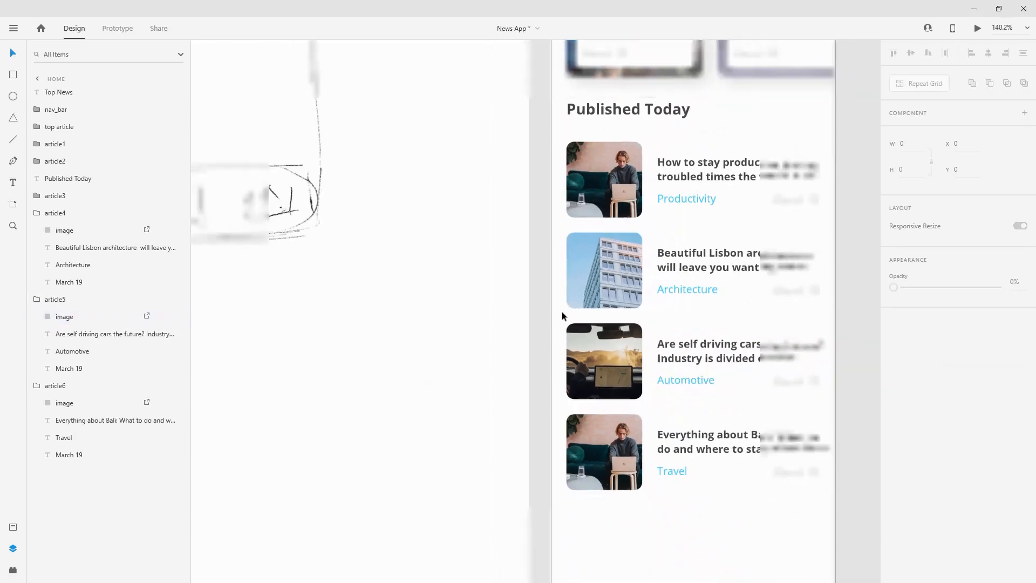
drag(806, 384, 626, 489)
scroll(625, 489, up, 6)
double_click(601, 408)
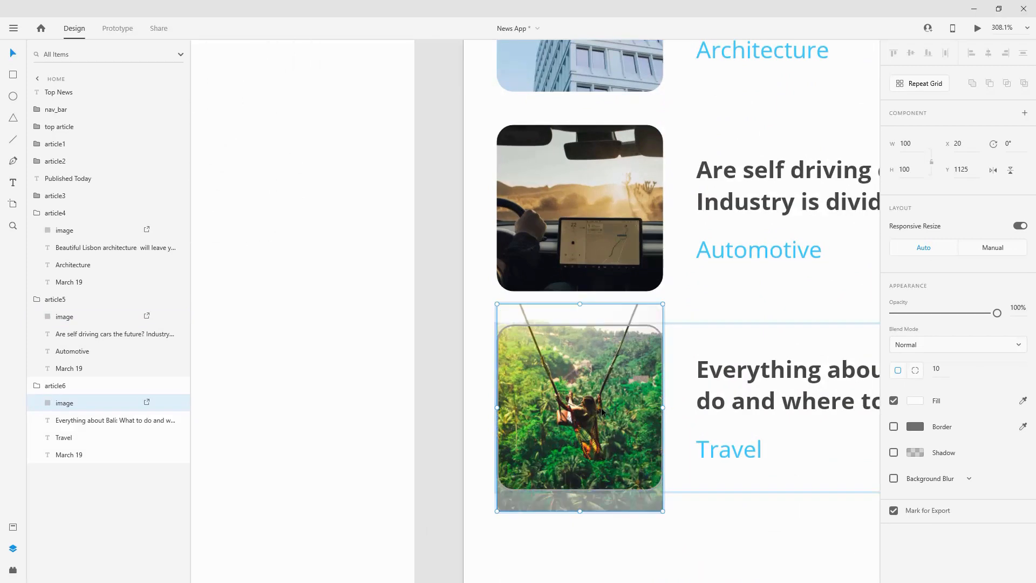
drag(663, 301, 685, 254)
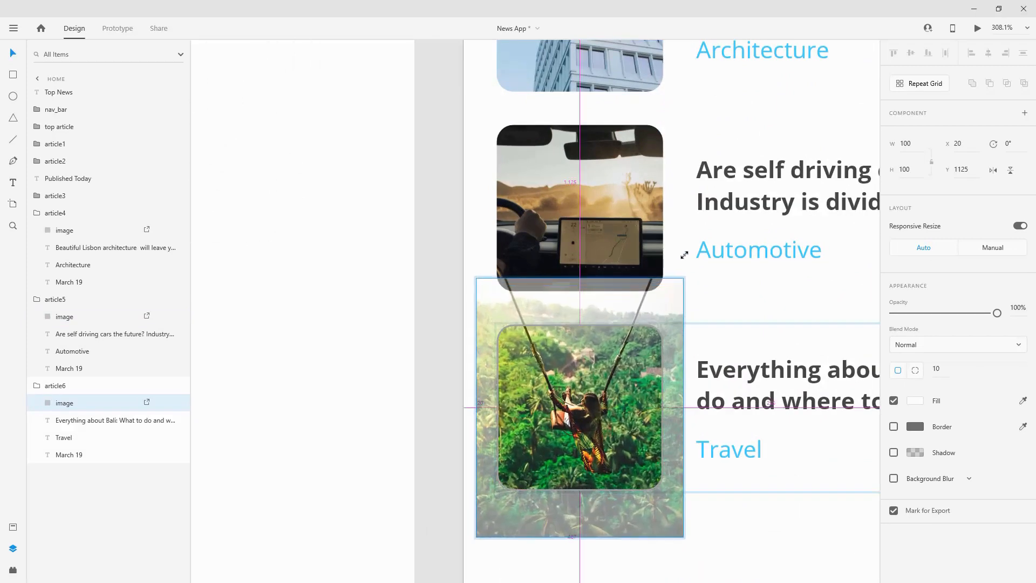
drag(635, 357, 637, 352)
click(783, 289)
- Collapse the article4, article5 and article6 layer groups and clear the selection
scroll(551, 316, down, 6)
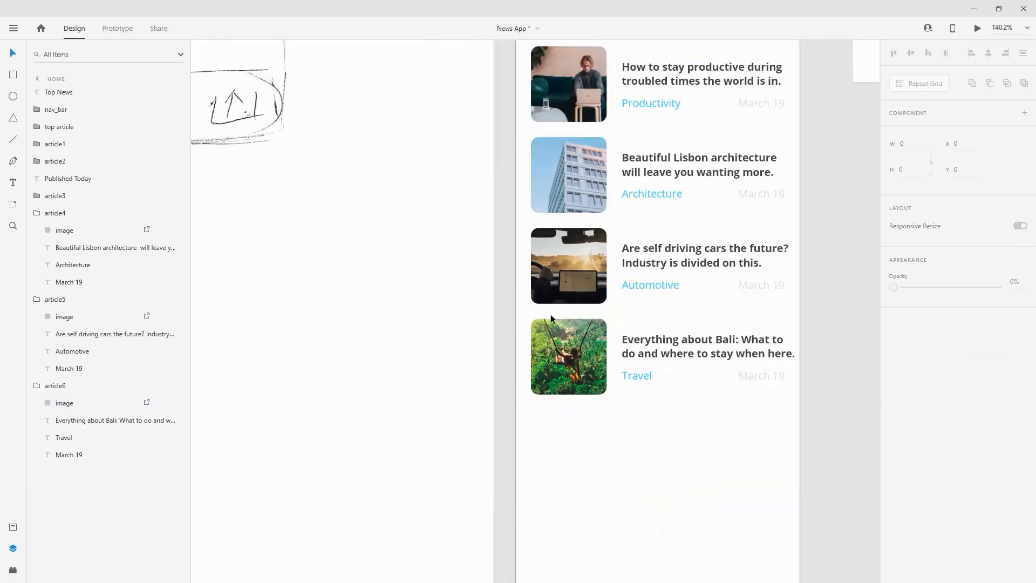
click(36, 212)
click(37, 230)
click(37, 247)
click(725, 416)
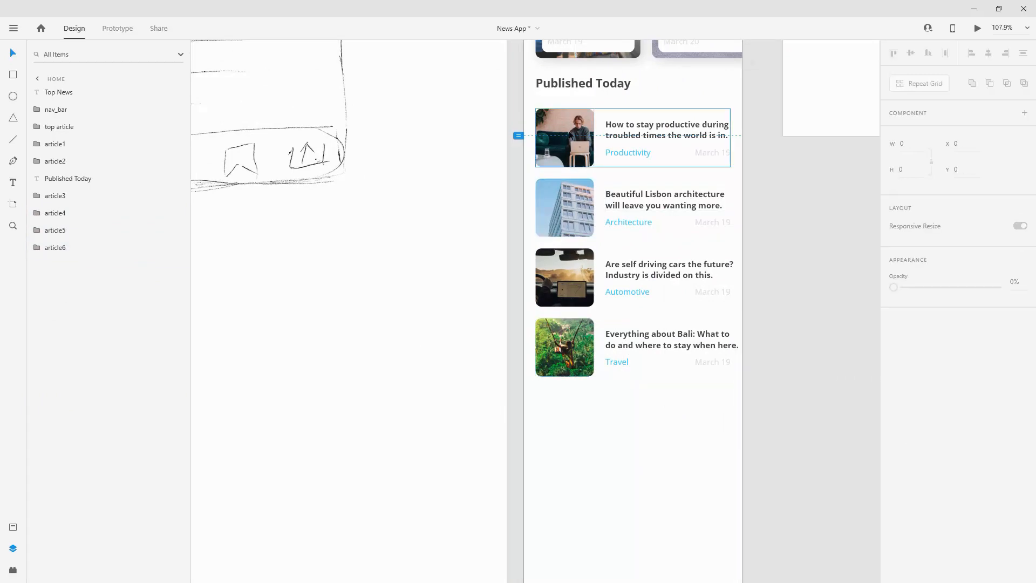
- Duplicate the Published Today heading, place the copy below the Travel article and change its text to "Top Videos"
scroll(611, 200, down, 5)
drag(361, 234, 547, 231)
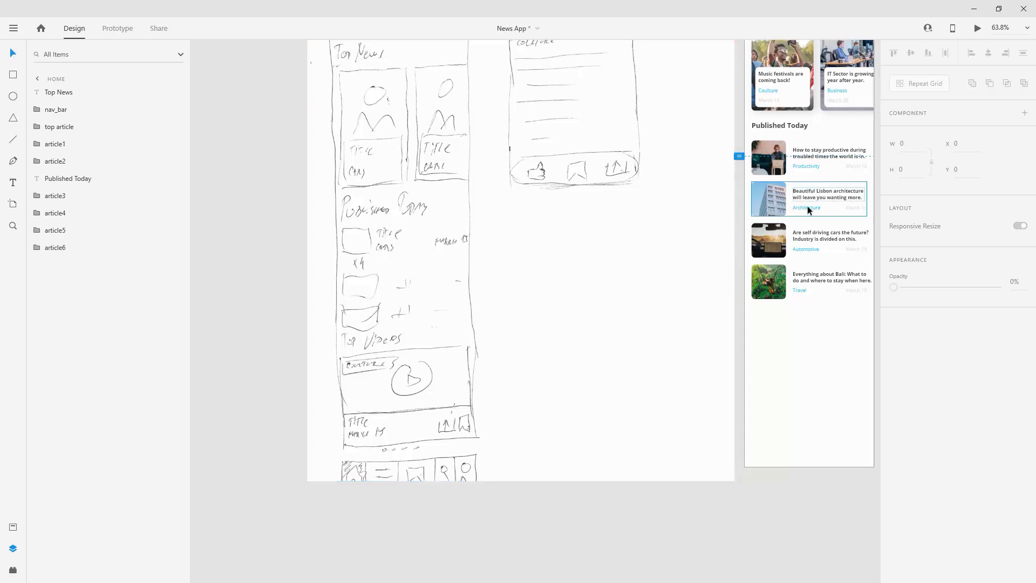
drag(831, 325, 761, 313)
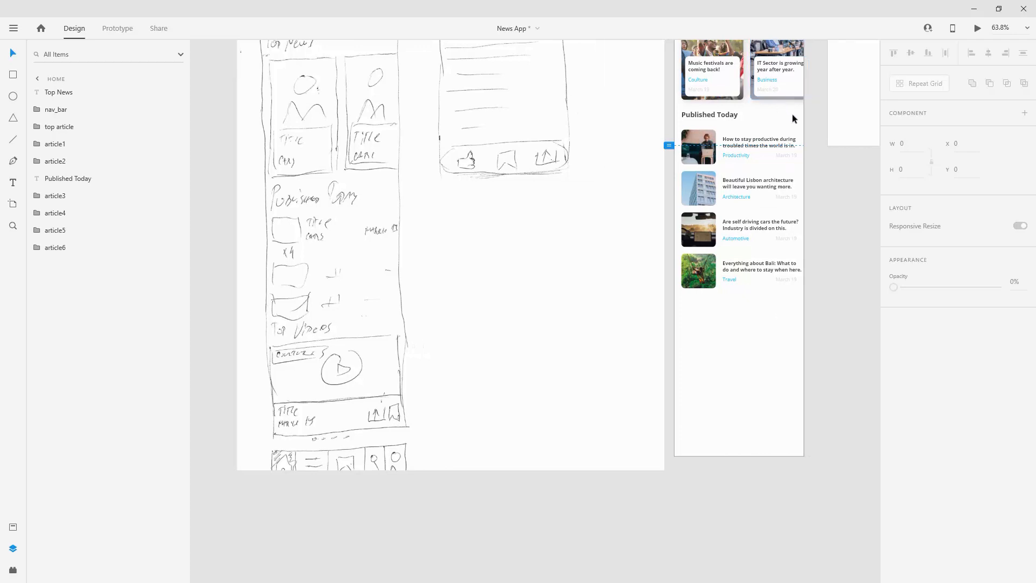
scroll(796, 120, up, 5)
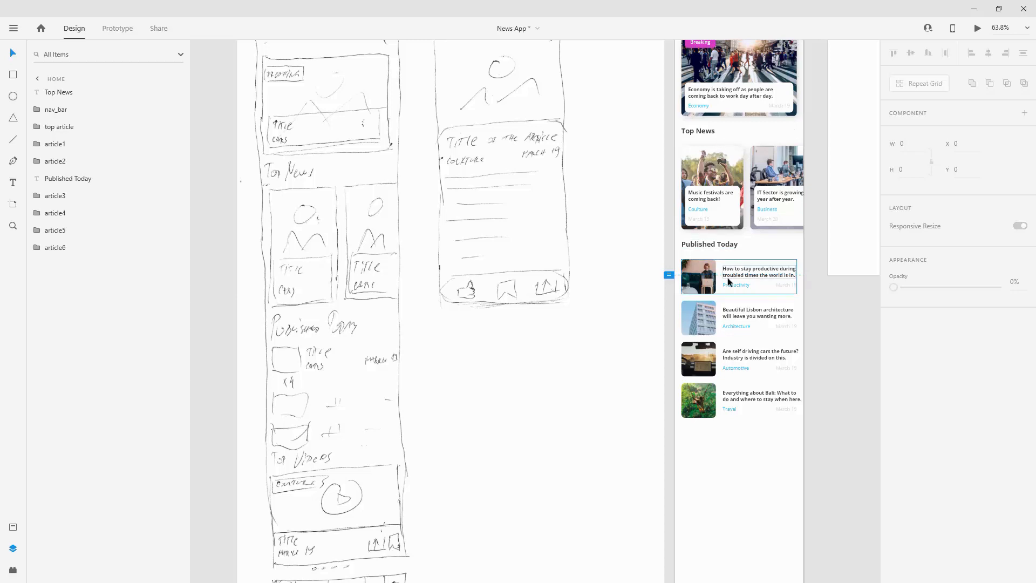
scroll(723, 279, up, 3)
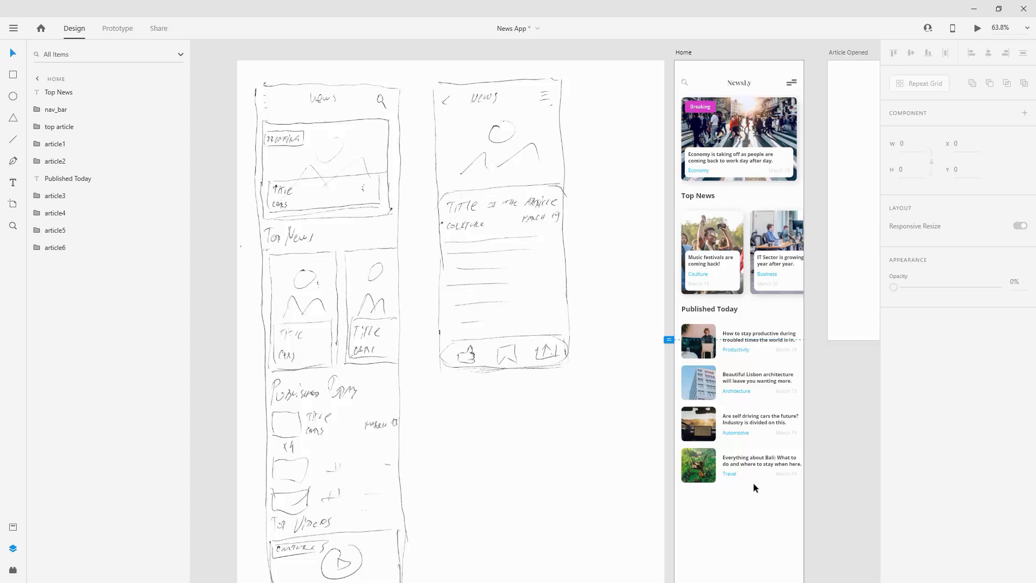
scroll(744, 482, down, 3)
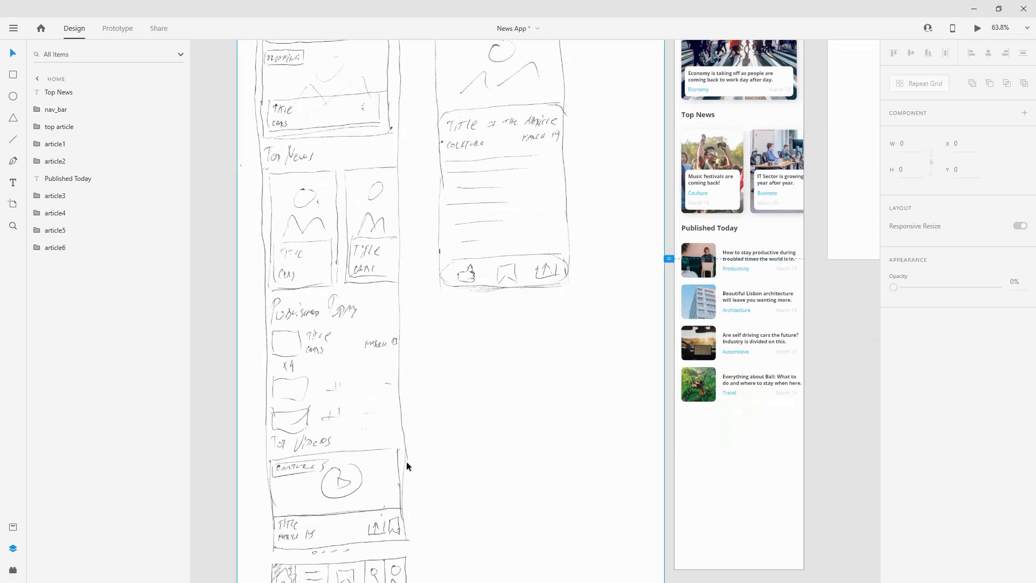
scroll(407, 464, down, 4)
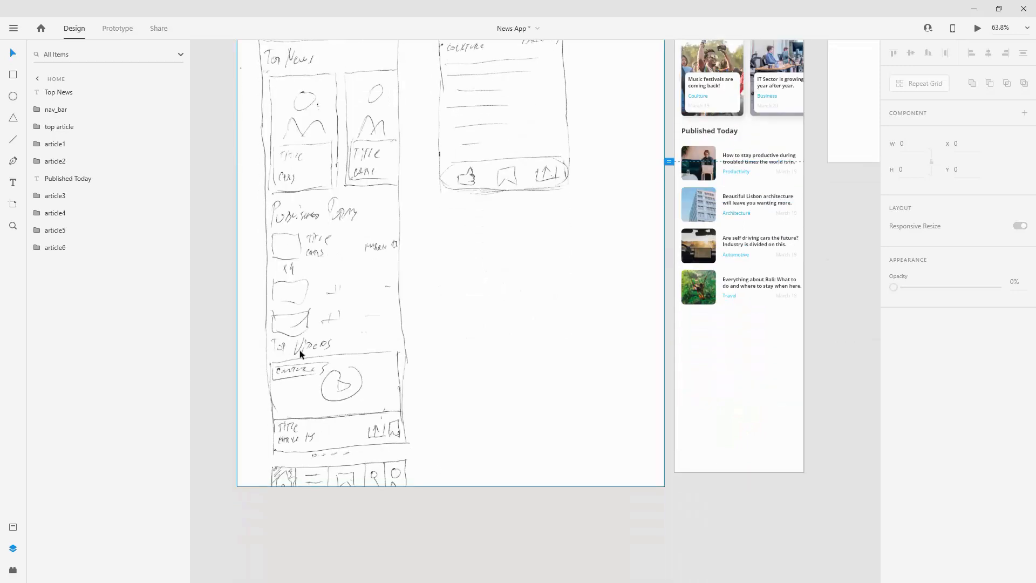
click(727, 133)
key(ctrl+d)
drag(728, 133, 739, 322)
double_click(734, 322)
text(Top Videos)
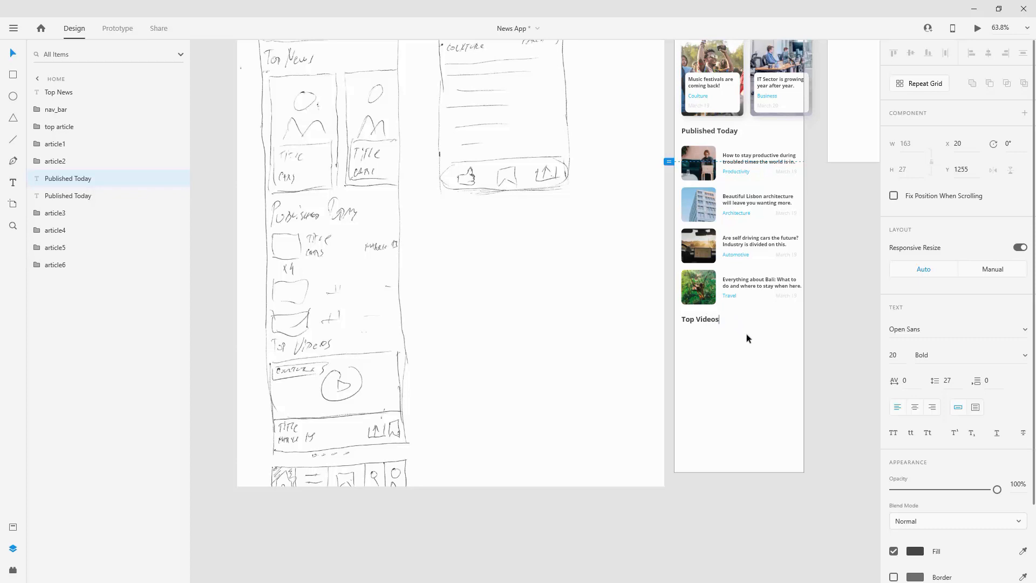
key(Escape)
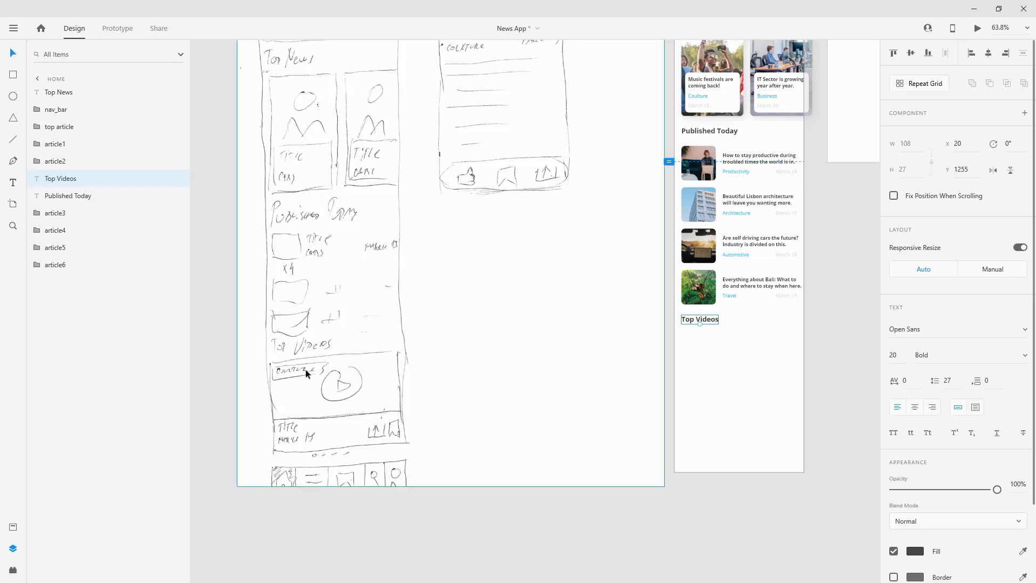
- Duplicate the Breaking top article card and place the copy below the Top Videos heading
scroll(684, 249, down, 1)
scroll(684, 249, up, 2)
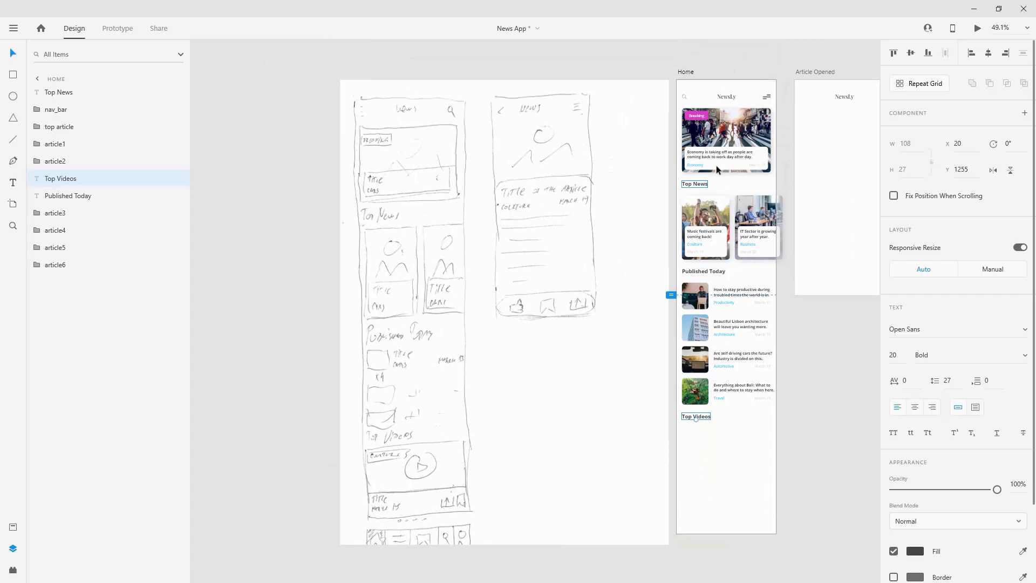
click(732, 145)
key(ctrl+d)
drag(732, 144, 737, 455)
- Move the copied card and the Top Videos heading below article6 in the layer order, and rename the copied group "video"
drag(46, 131, 58, 371)
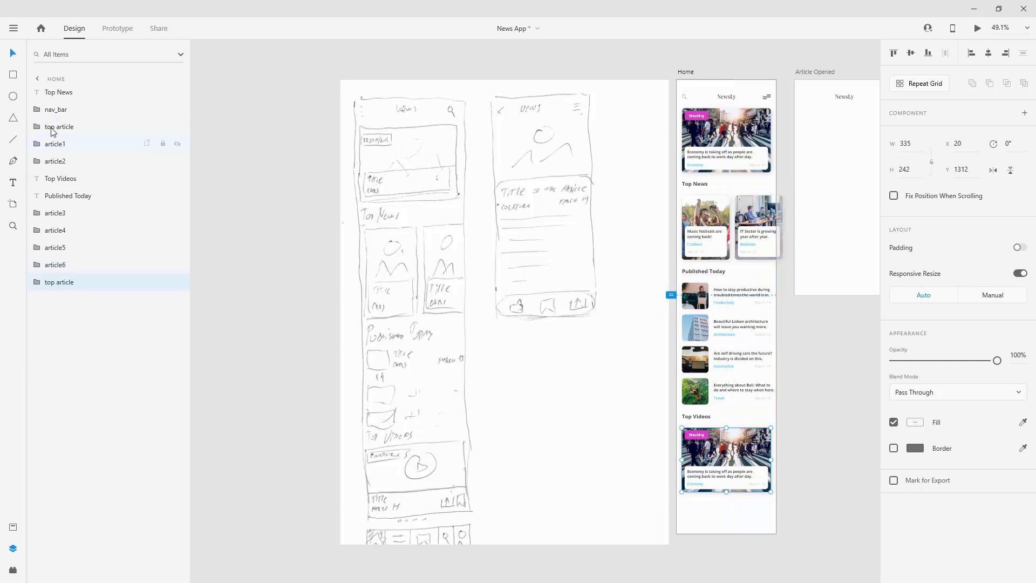
click(70, 185)
drag(83, 185, 62, 280)
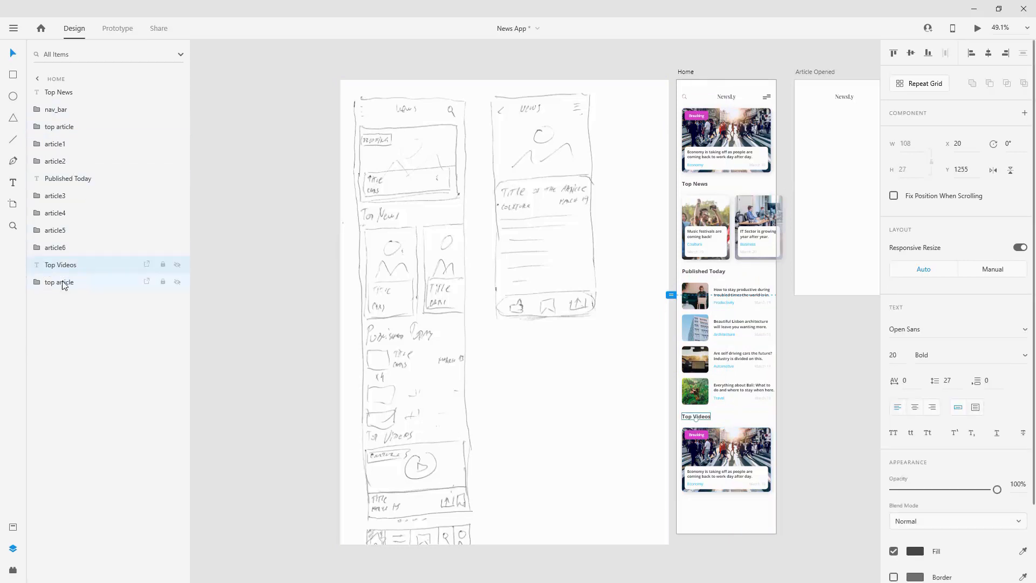
double_click(63, 281)
text(video)
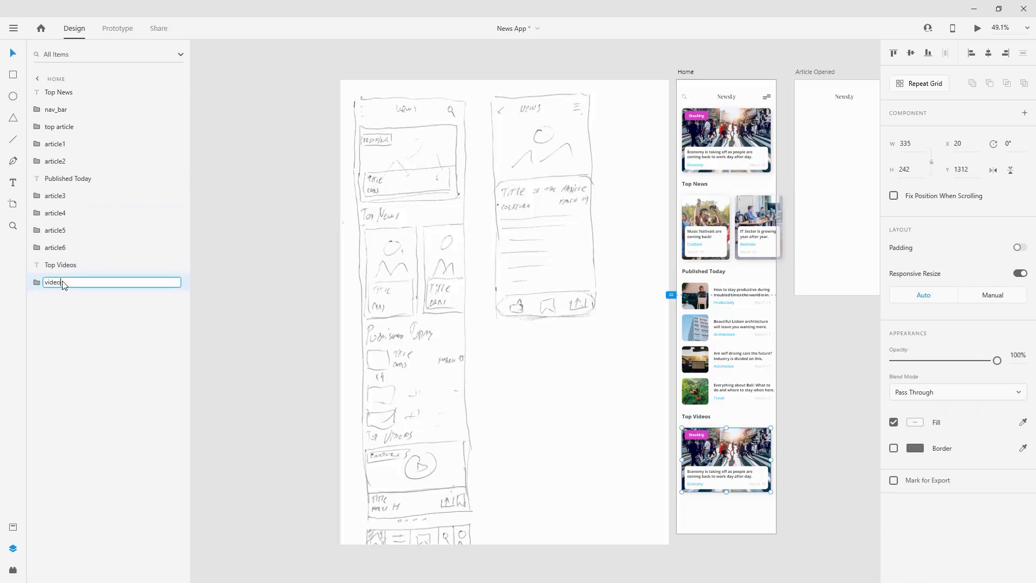
key(Return)
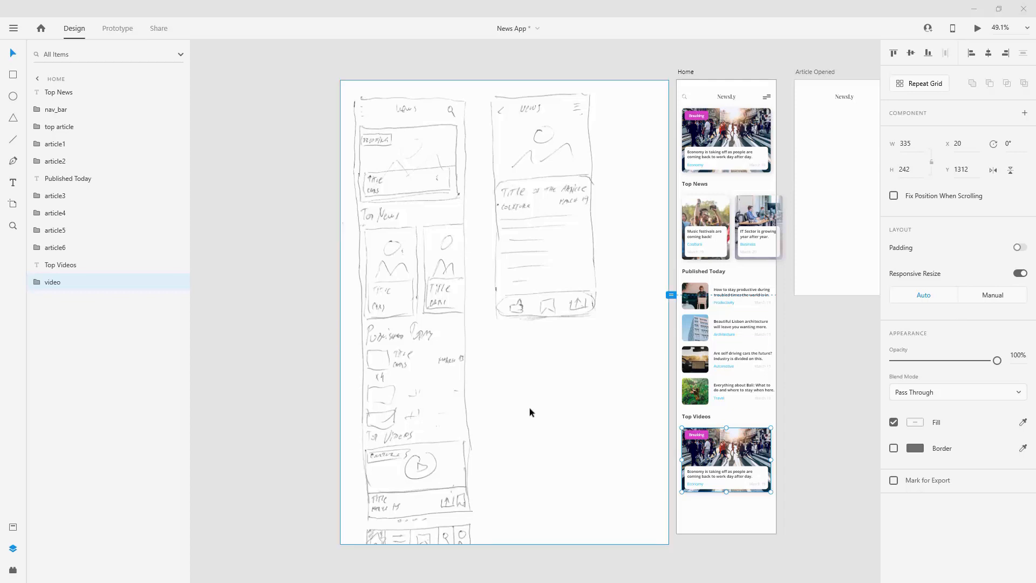
- Draw a small circle about 13 by 13 below the card in the Top Videos section
key(alt)
scroll(761, 505, up, 5)
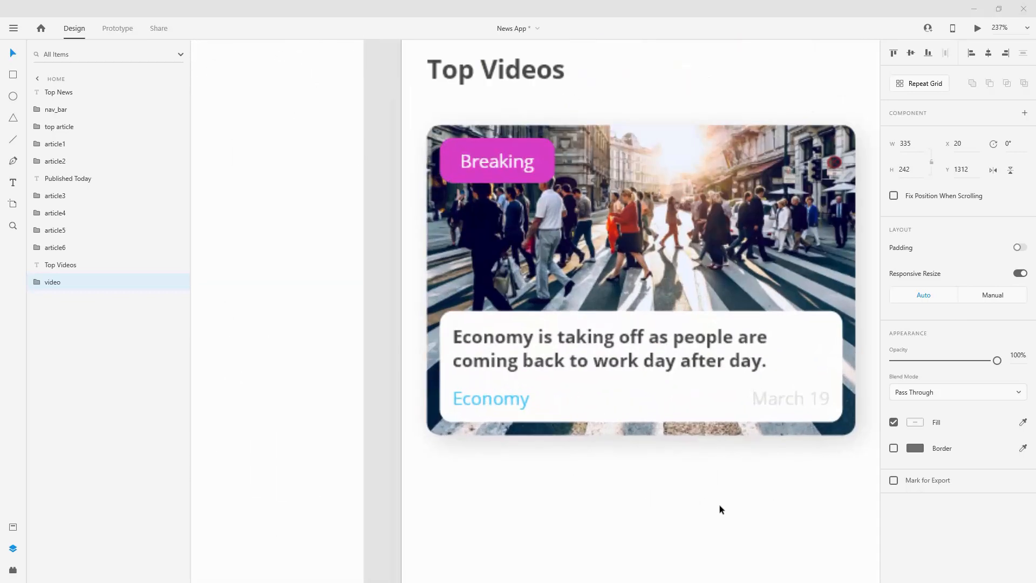
scroll(720, 504, down, 3)
click(13, 96)
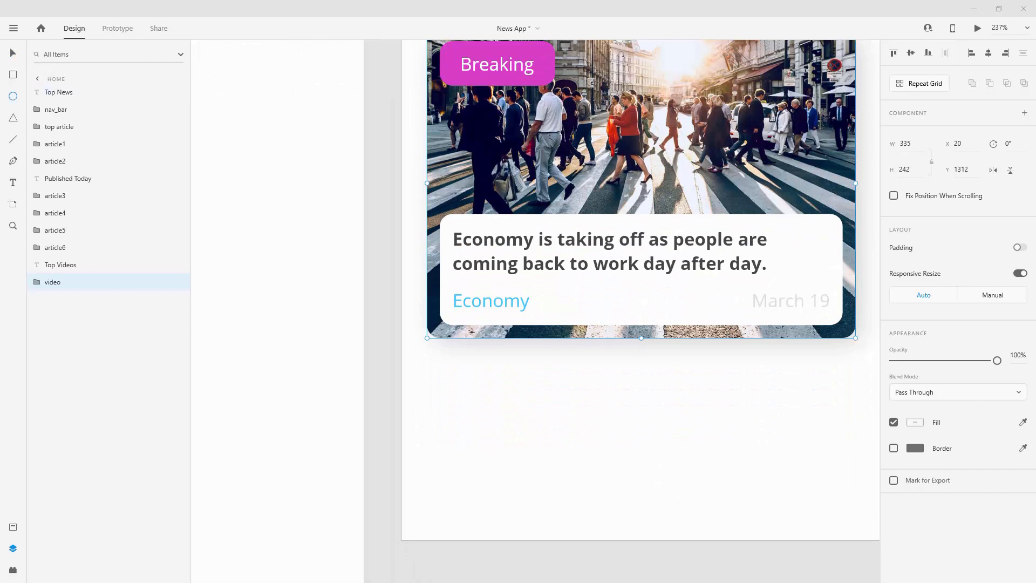
drag(564, 361, 580, 377)
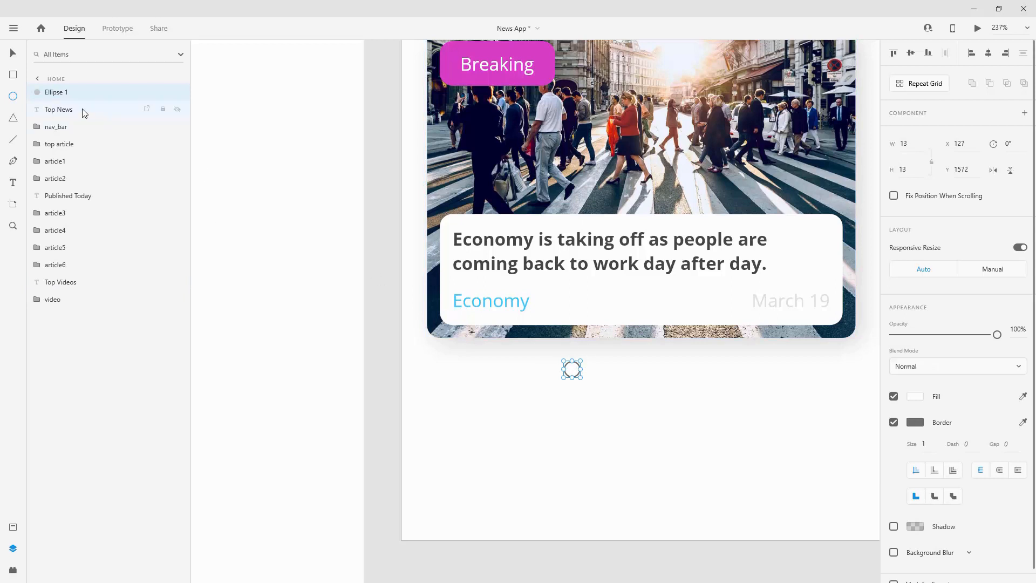
- Rename the new ellipse layer "circle1" and move it below the video group in the layer order
double_click(63, 92)
text(circle1)
key(Return)
drag(64, 93, 63, 317)
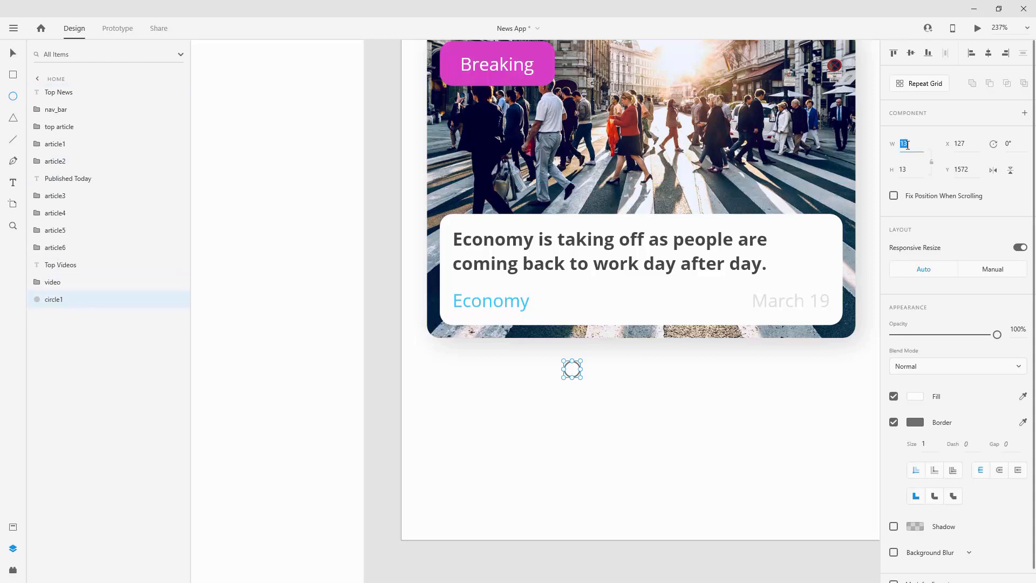
- Set the circle's width and height to 10 and return to the Select tool
key(Tab)
text(10)
key(Return)
key(v)
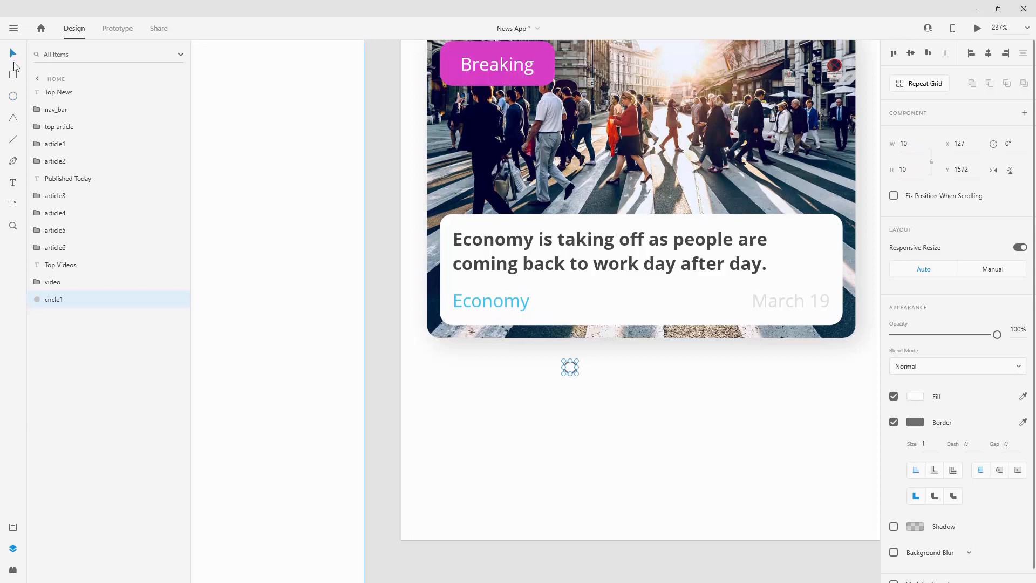
click(912, 87)
drag(610, 333, 587, 329)
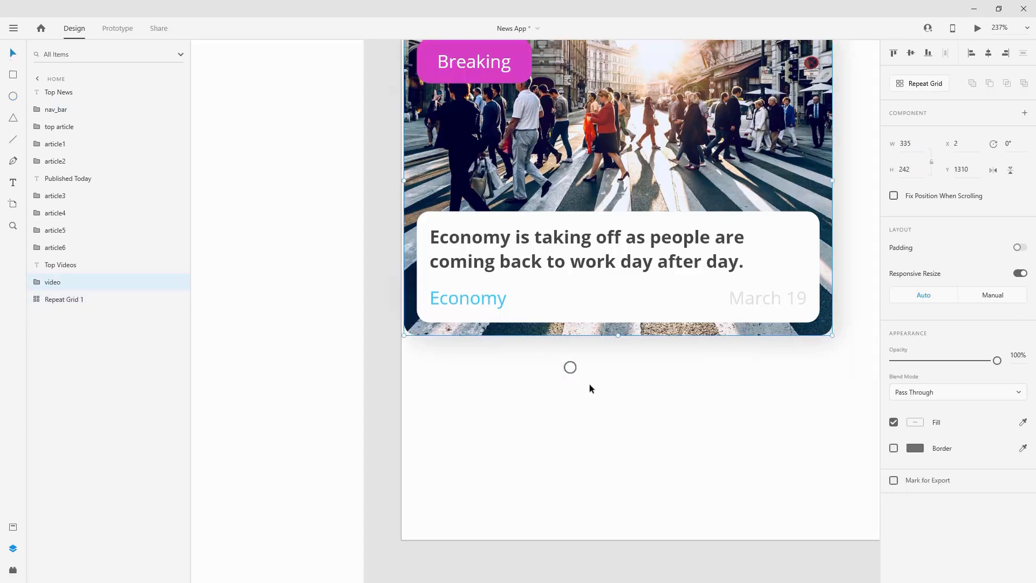
key(ctrl+z)
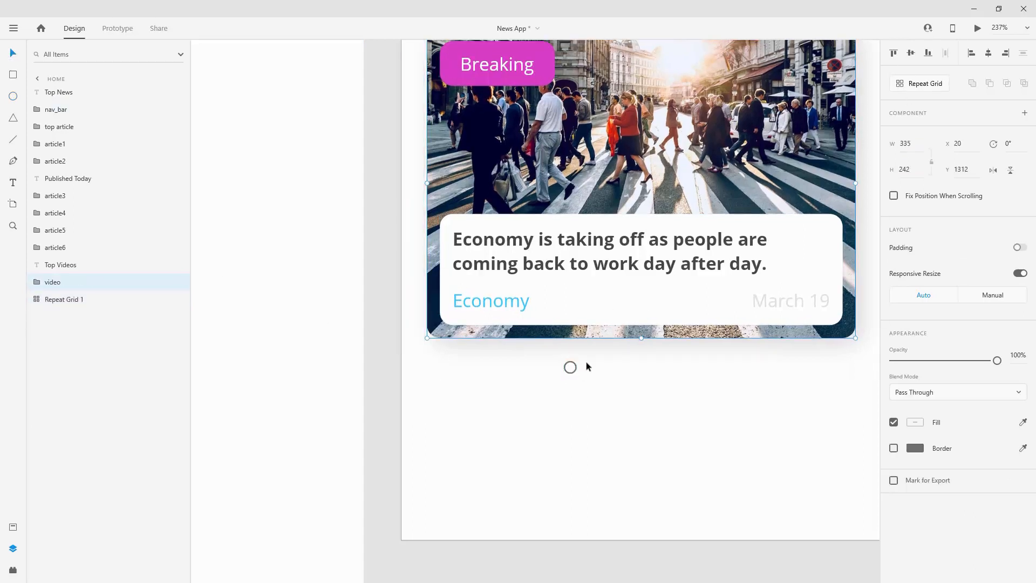
click(571, 368)
click(945, 85)
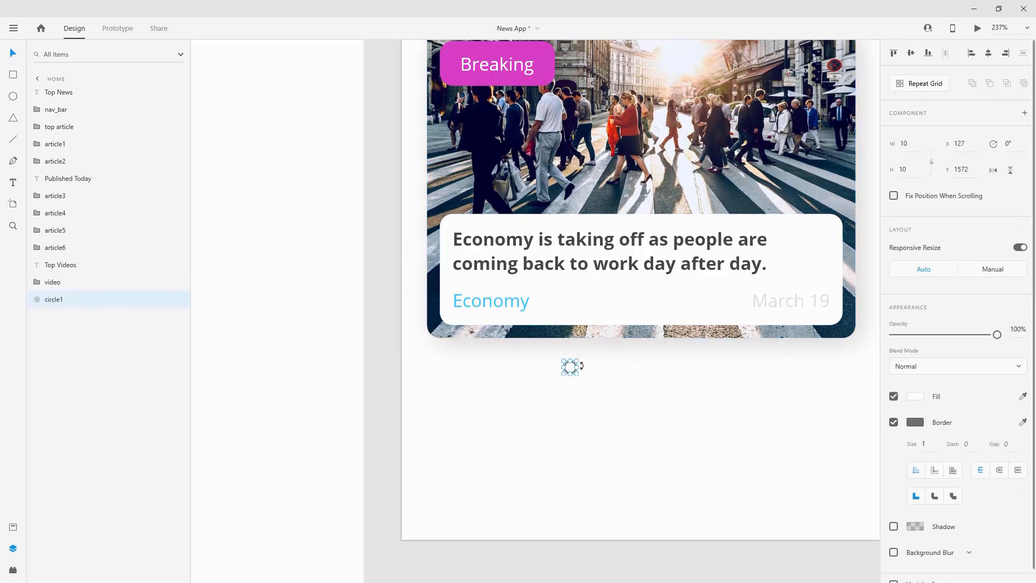
- Repeat the small circle into a row of five with Repeat Grid and centre the row horizontally on the artboard
click(938, 81)
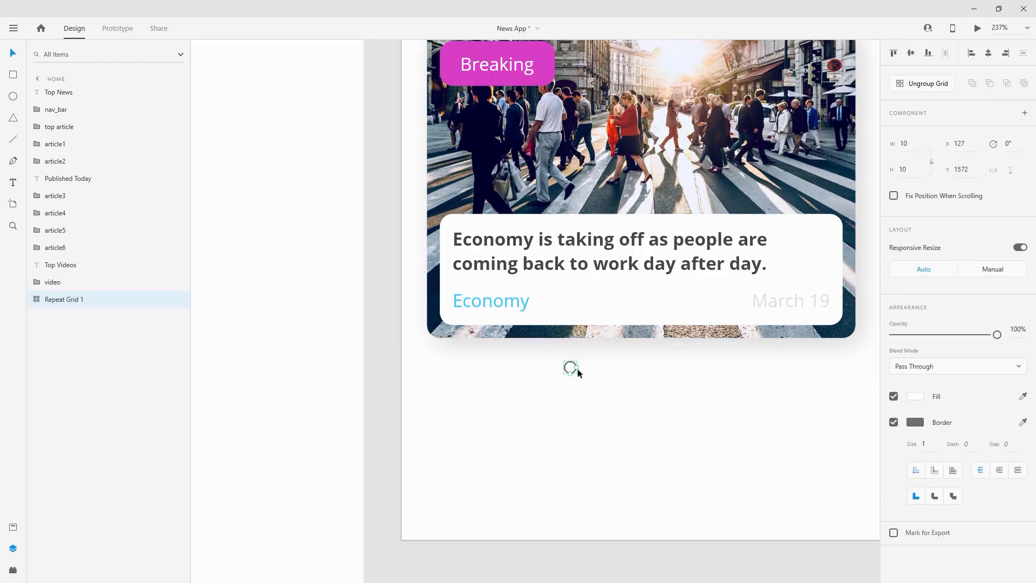
drag(576, 367, 722, 360)
scroll(732, 370, up, 5)
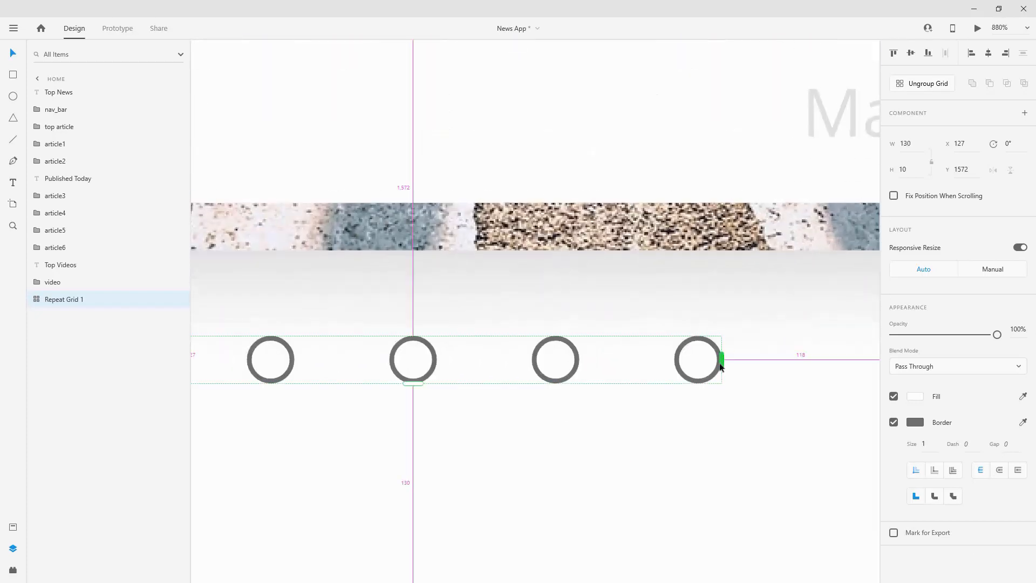
scroll(722, 360, down, 5)
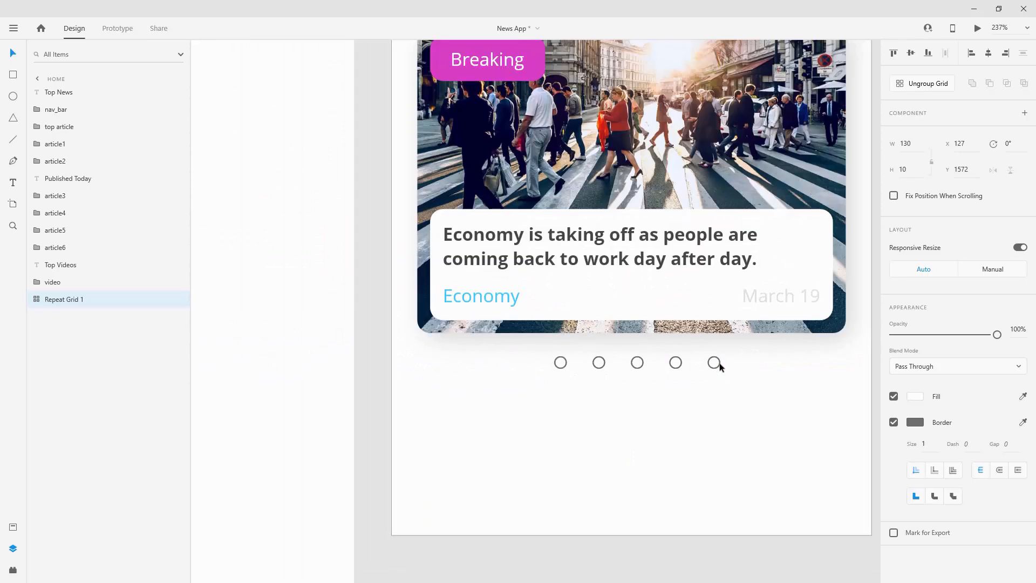
click(981, 53)
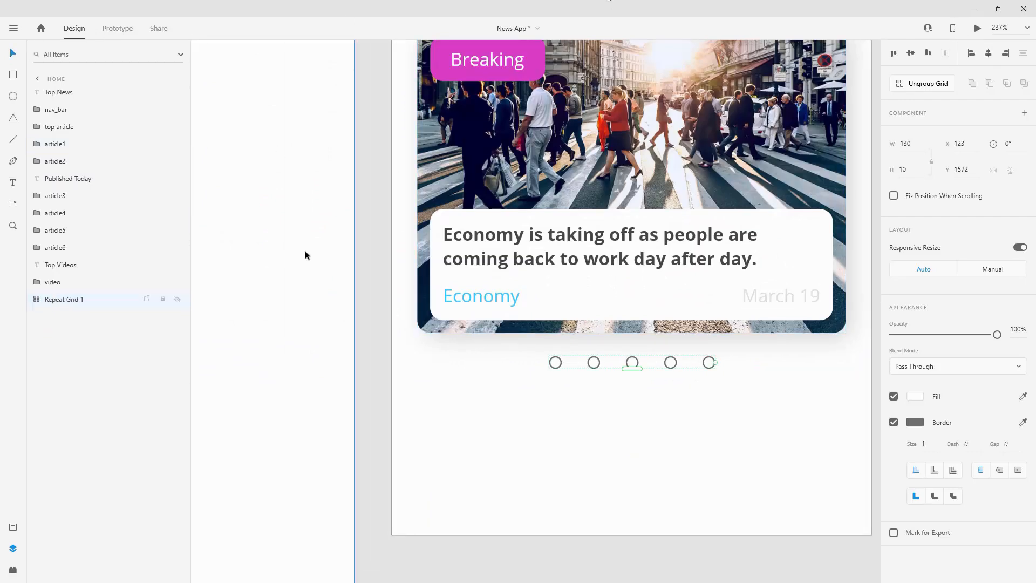
- Ungroup the repeat grid and rename the layer of the last circle in the row "circle5"
click(920, 86)
click(53, 299)
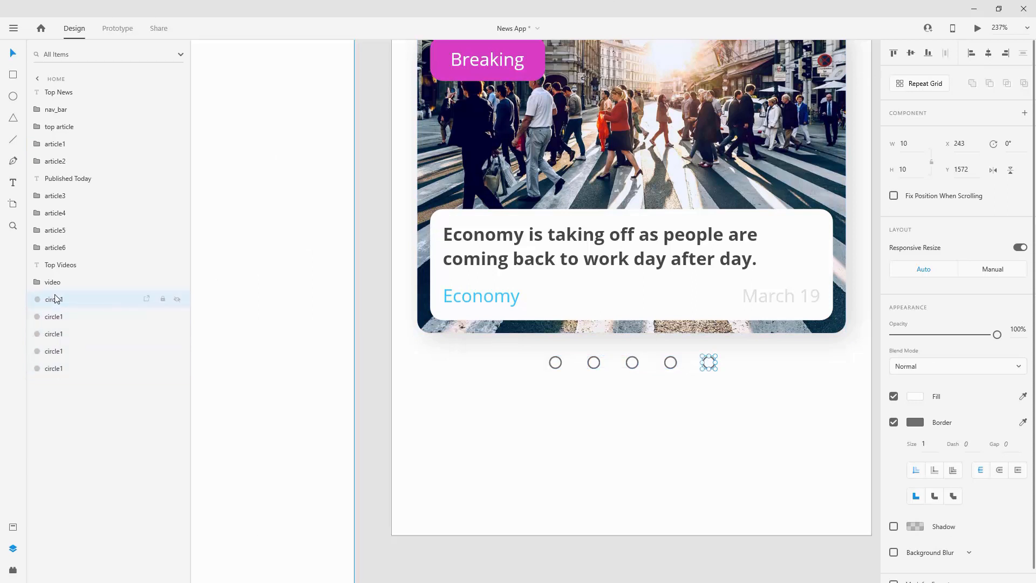
double_click(53, 368)
key(Right)
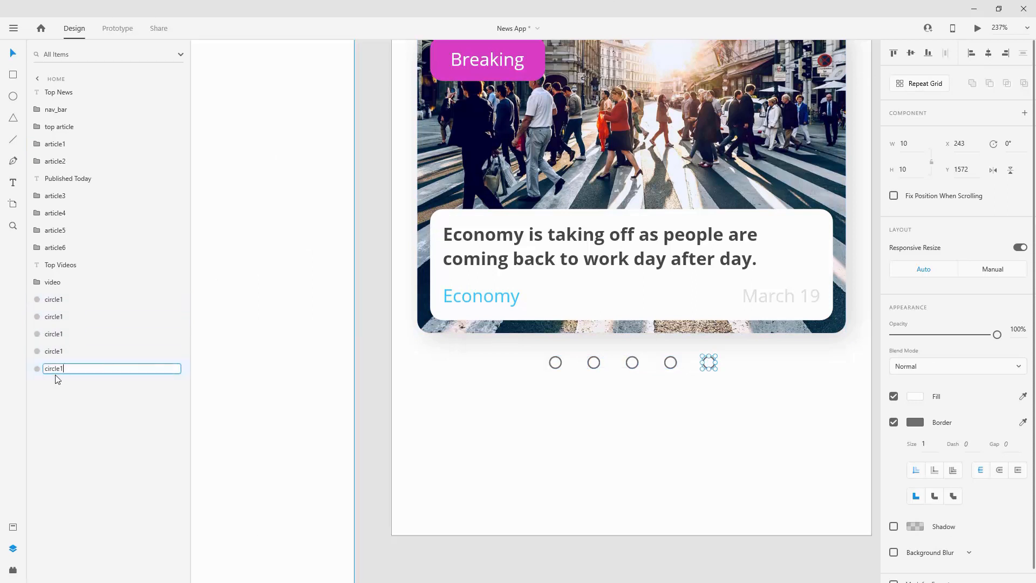
key(Return)
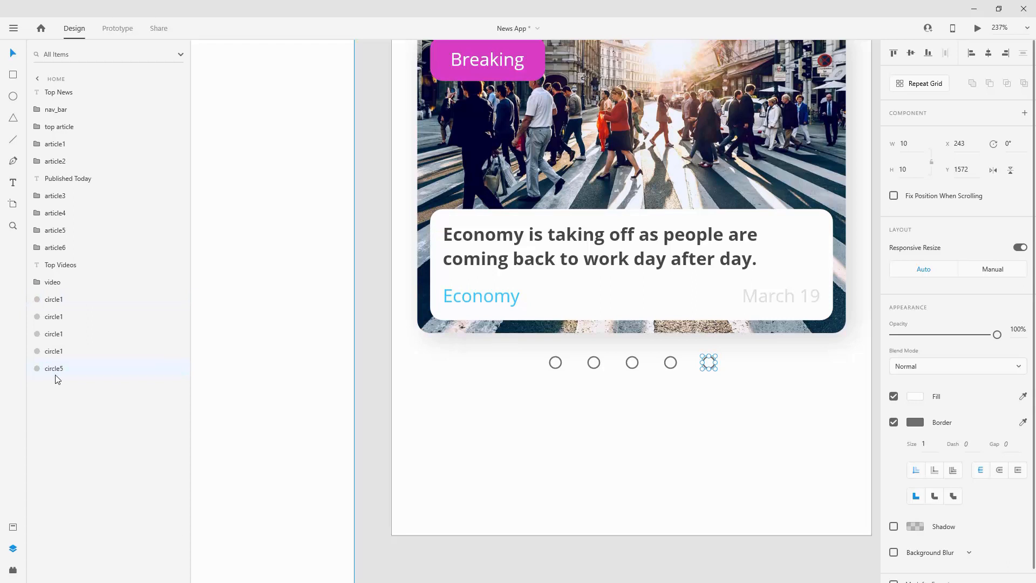
- Rename the second circle layer in the list "circle2"
drag(61, 355, 64, 296)
drag(60, 352, 48, 319)
double_click(53, 316)
key(Right)
key(Tab)
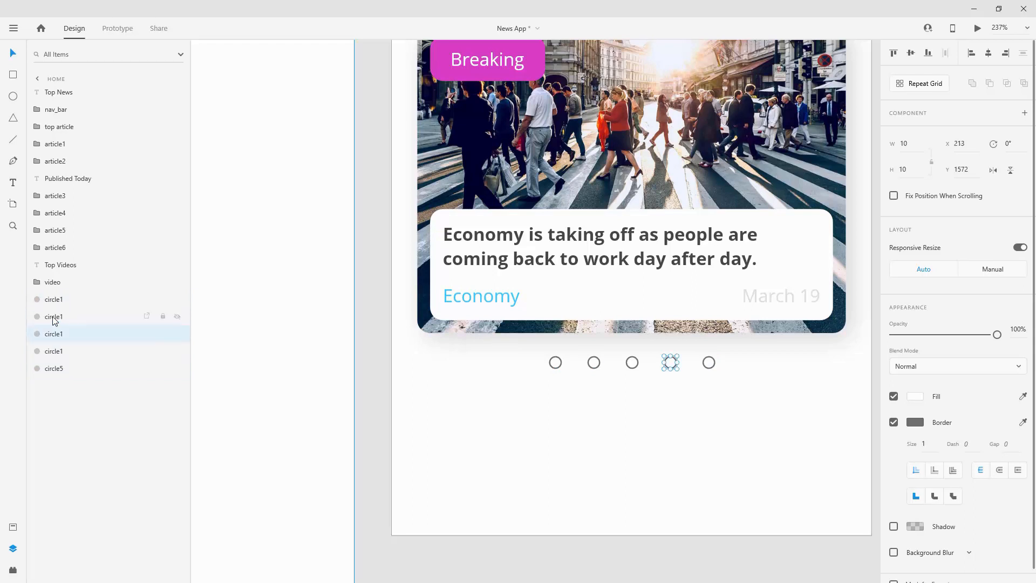
click(53, 317)
double_click(53, 317)
key(BackSpace)
text(2)
key(Return)
- Rename the fourth circle layer in the list "circle4"
click(69, 334)
mouse_move(69, 335)
mouse_down()
mouse_move(68, 360)
mouse_move(64, 352)
mouse_up()
double_click(55, 350)
key(Right)
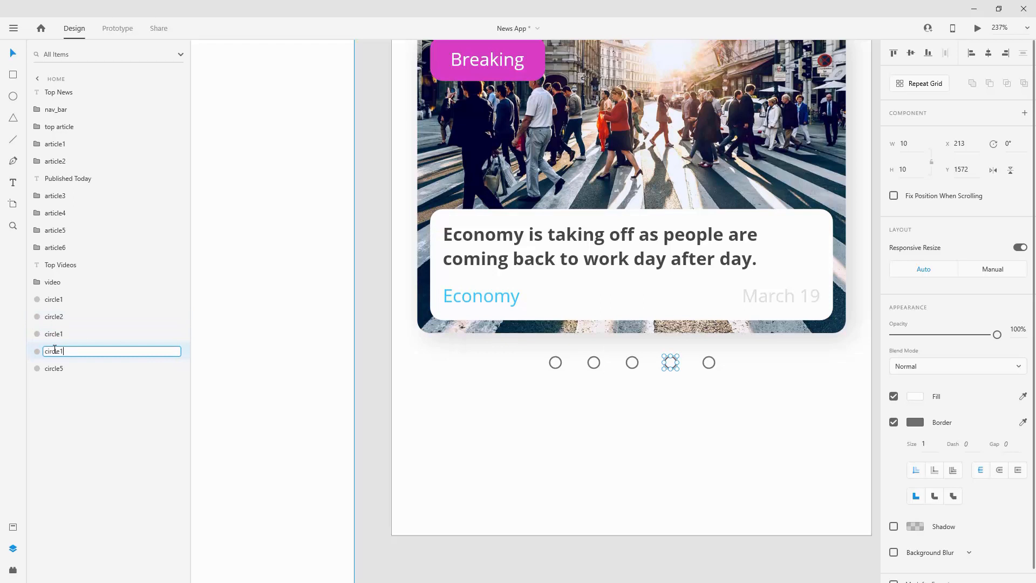
key(Return)
- Fill the middle circle of the row with the saved magenta colour #D940C5 and remove its border
click(57, 333)
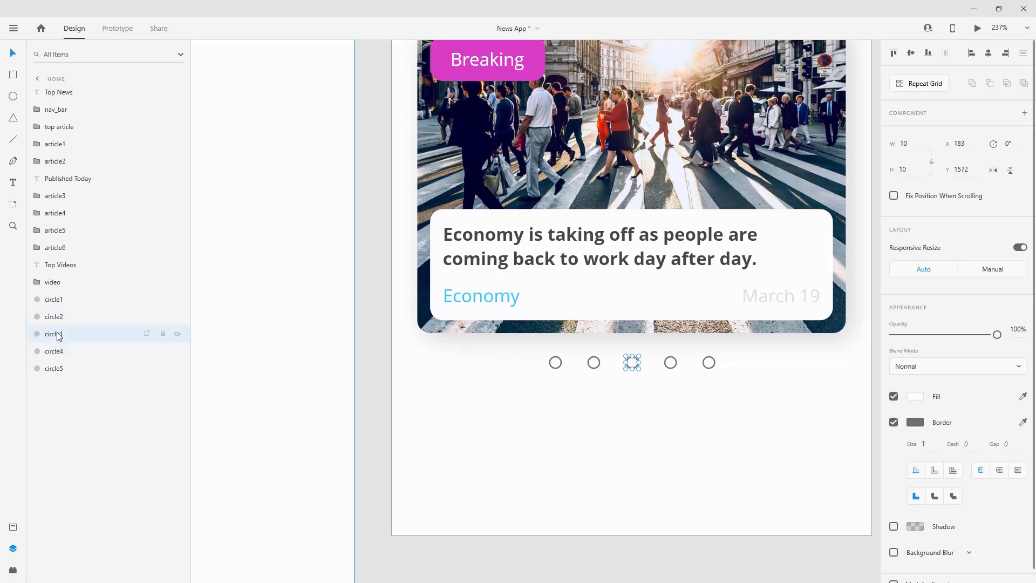
click(13, 526)
click(47, 116)
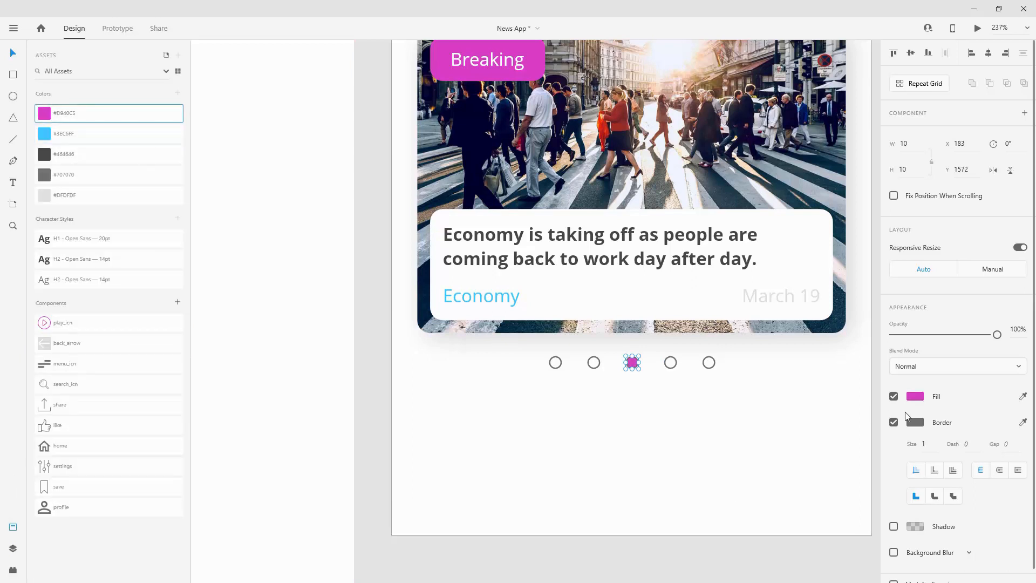
click(894, 421)
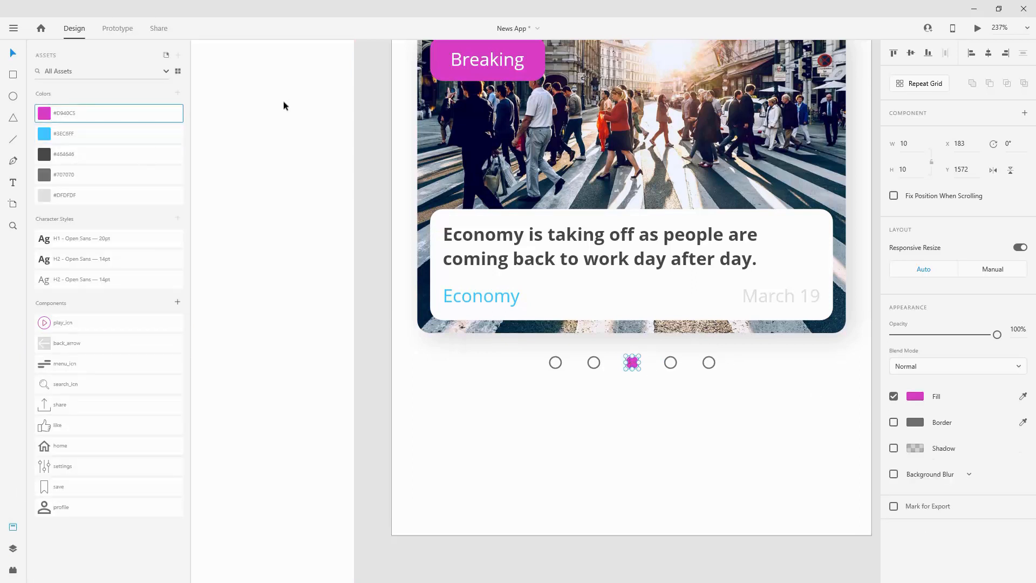
- Group the five circle layers and rename the group "pagination"
click(13, 548)
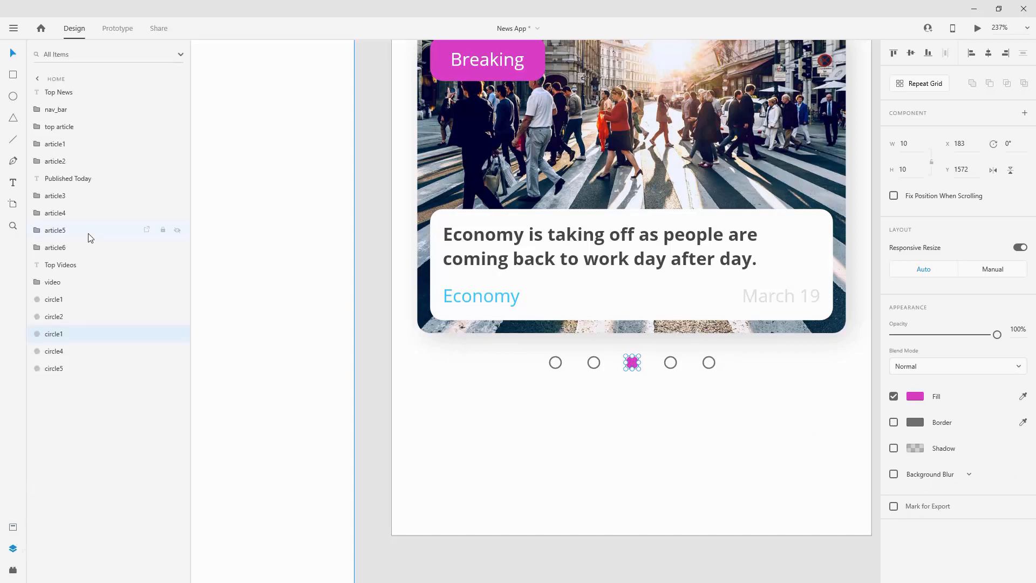
click(59, 300)
shift+click(74, 368)
key(ctrl+g)
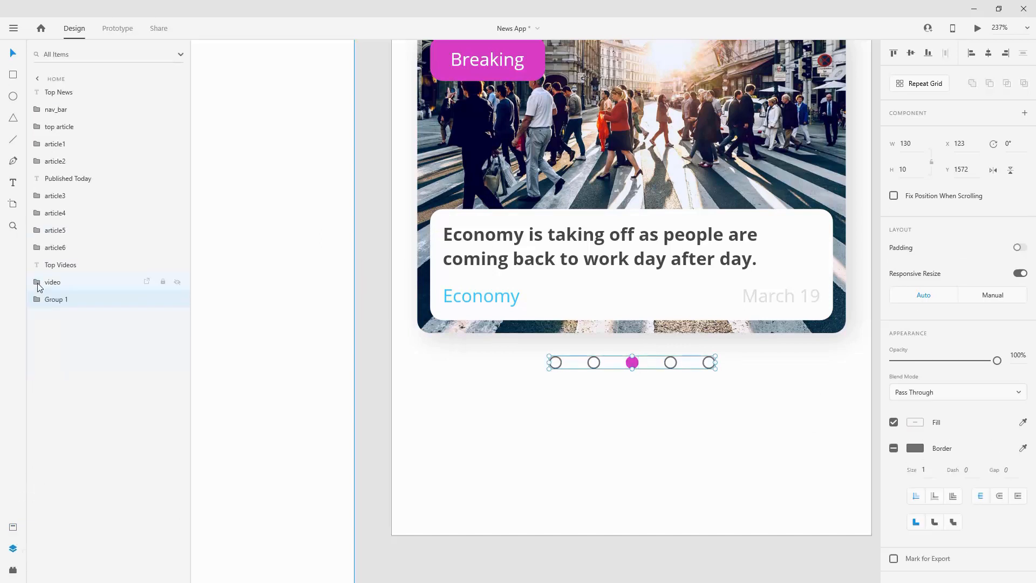
double_click(55, 300)
text(pagination)
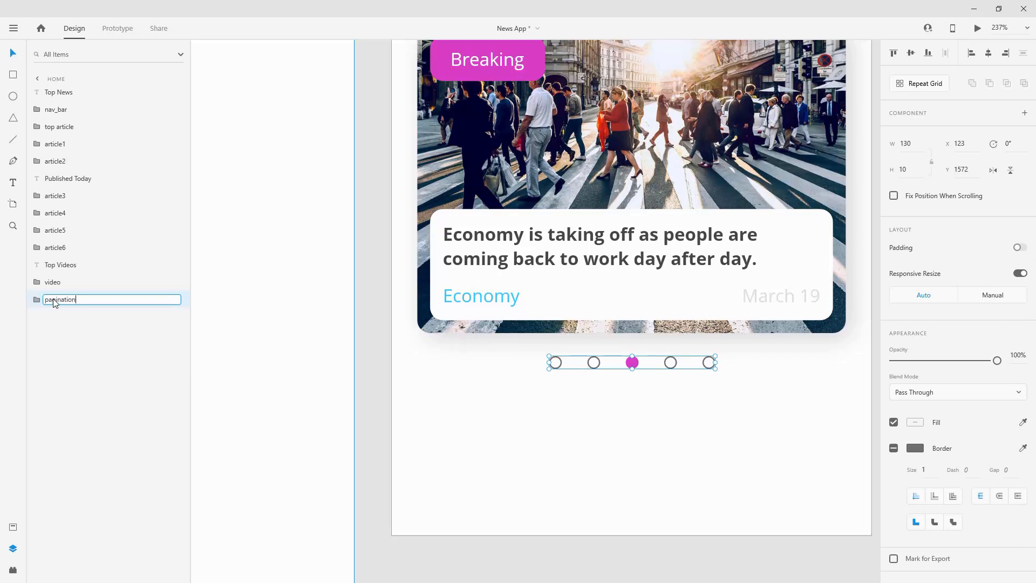
key(Return)
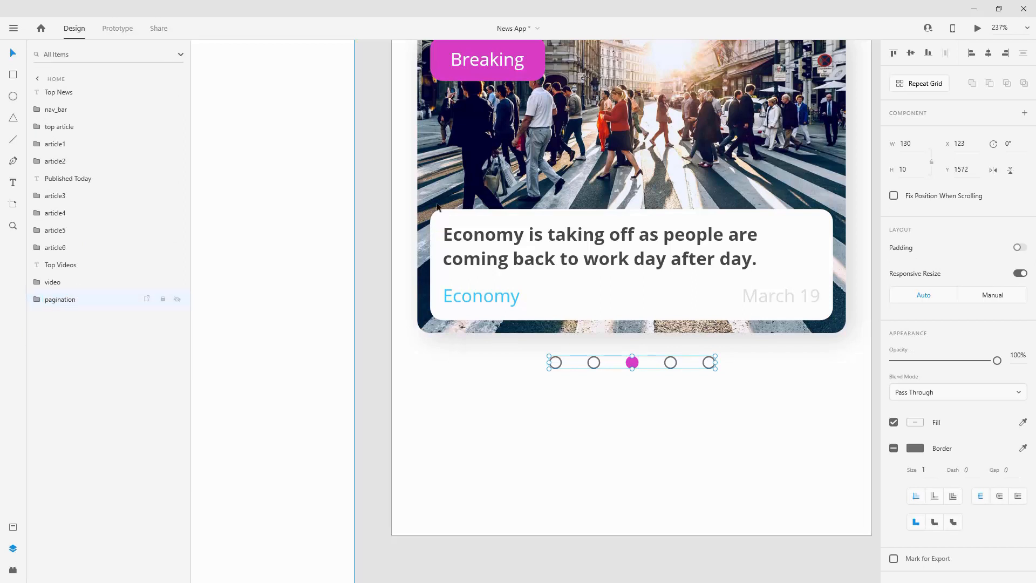
- Replace the "Breaking" tag text on the Top Videos card with "Business"
scroll(542, 124, up, 3)
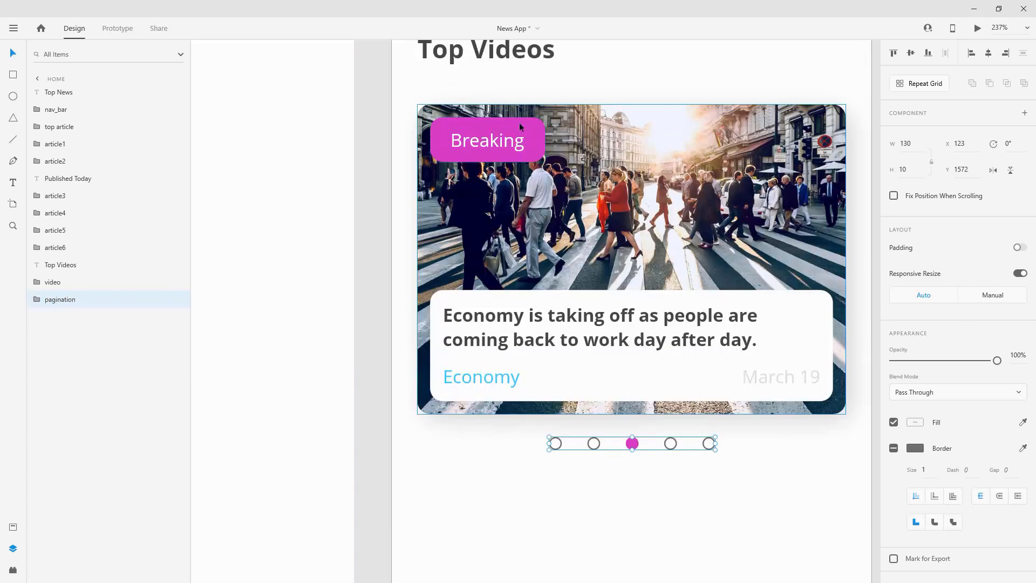
double_click(506, 142)
text(Coulture)
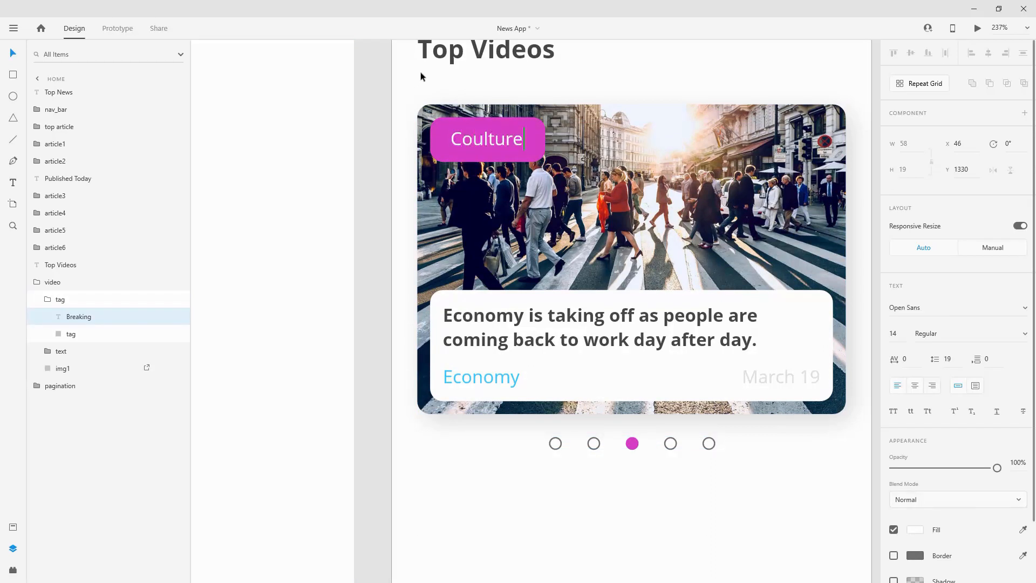
double_click(516, 129)
text(Business)
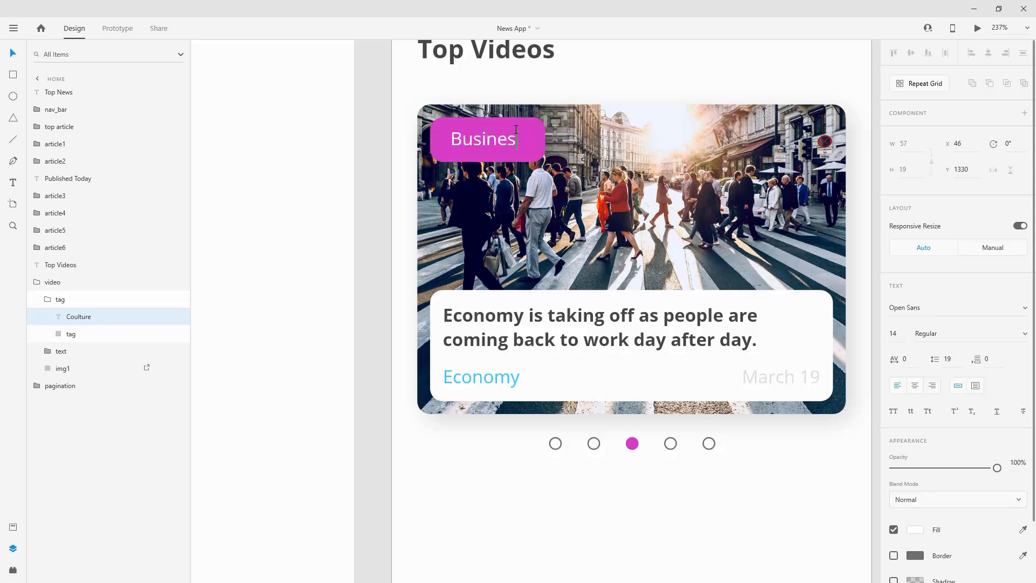
key(Escape)
key(Left)
key(Left)
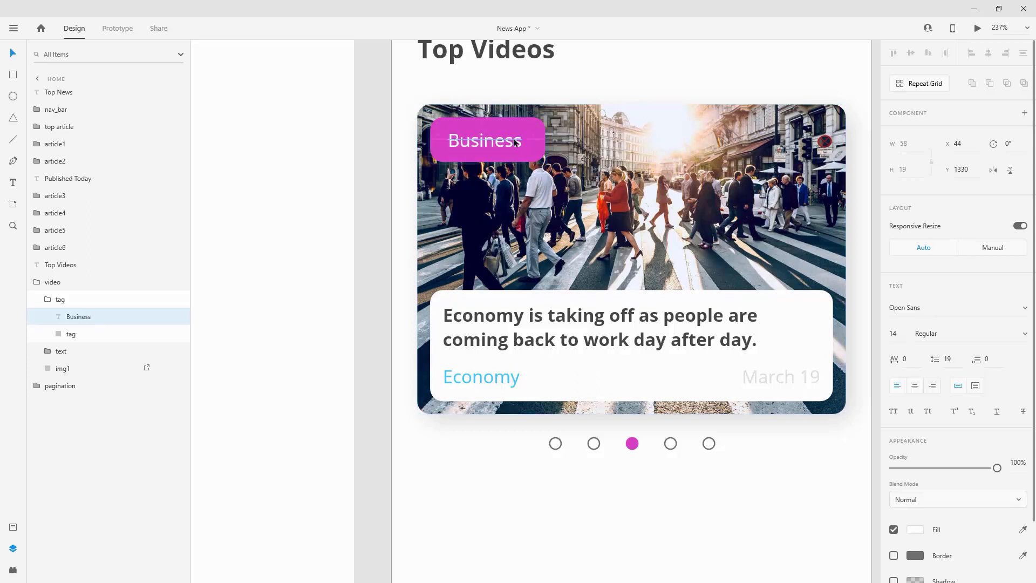
key(Right)
key(Right)
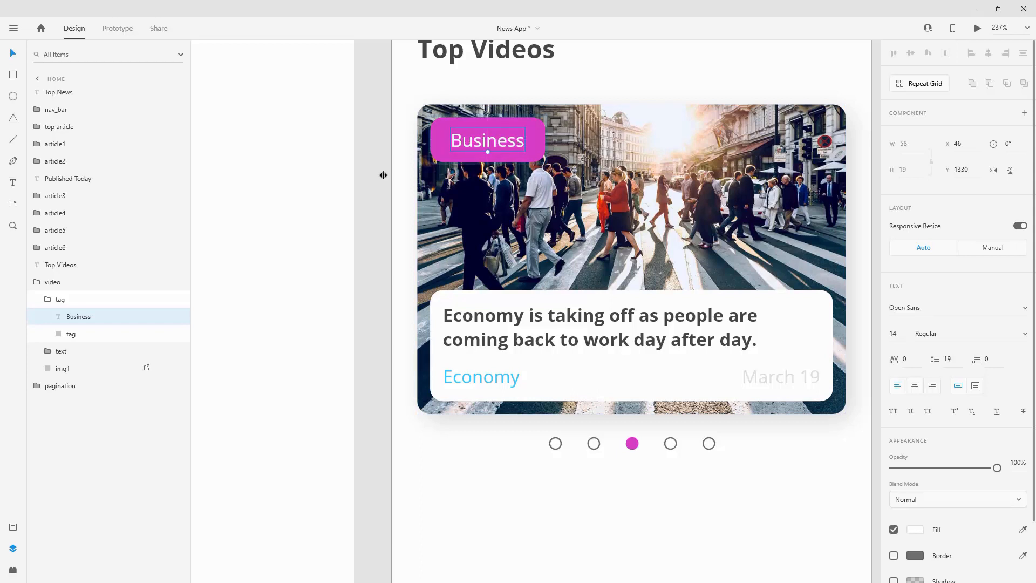
- Replace the video card's headline with "New car sales down 30% in Q1. Analysts say it will improve by 15% in Q2."
click(60, 299)
click(61, 316)
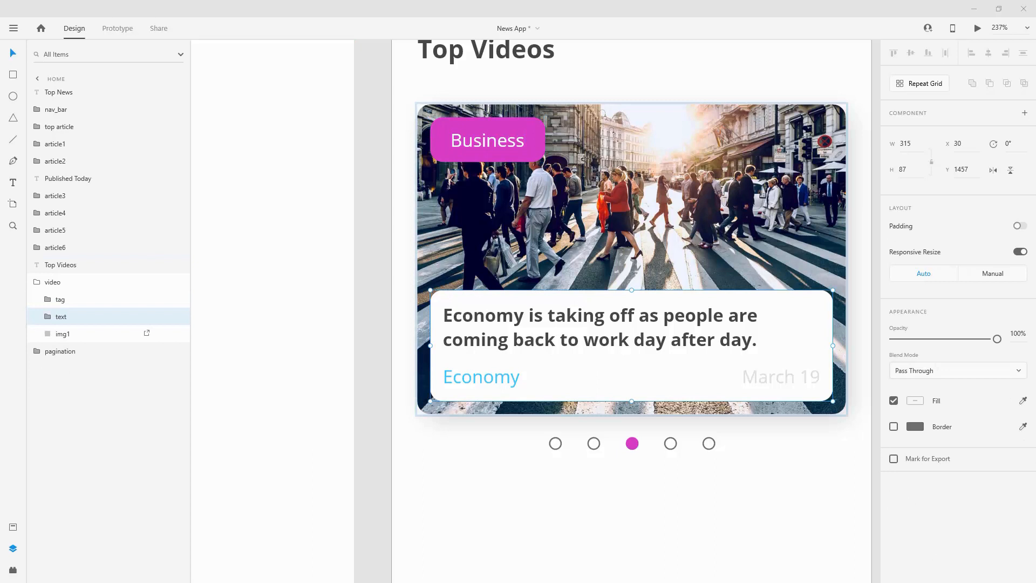
double_click(668, 341)
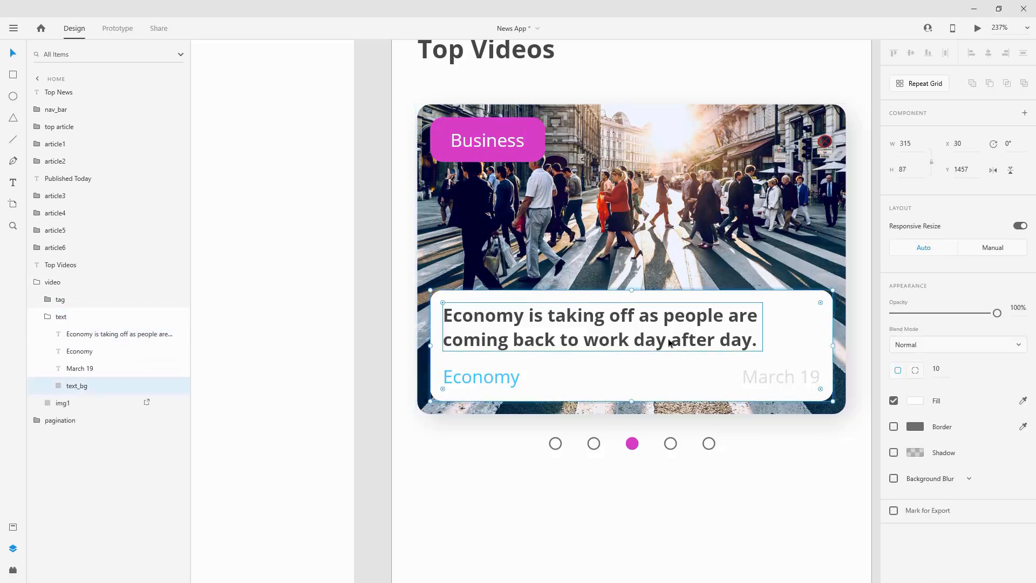
double_click(668, 339)
text(New car sales down 30% in Q1. Analysts say it will improve by 15% in Q2.)
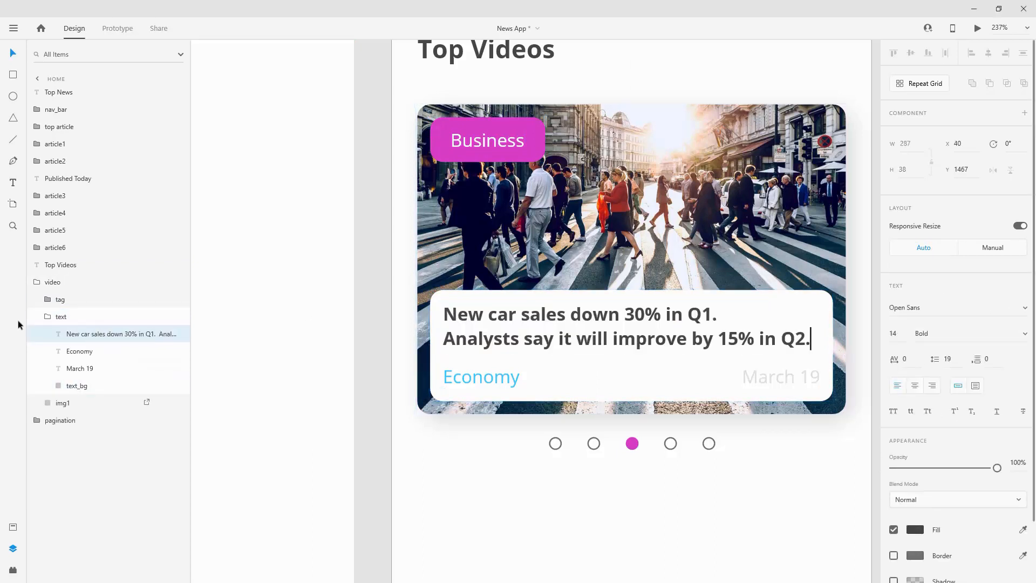
click(42, 319)
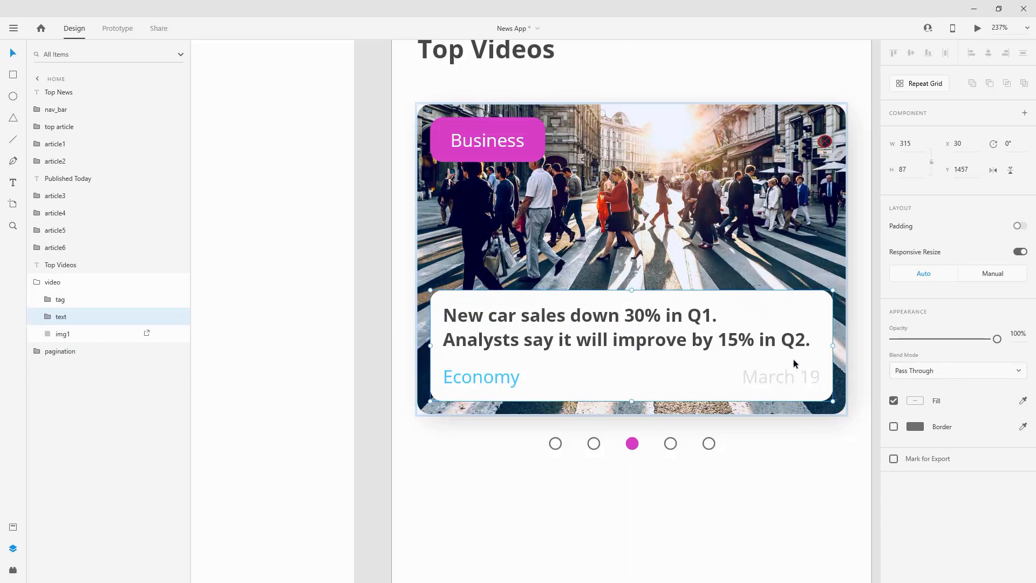
- Delete the Economy label from the video card and move the March 19 date into its place, aligned with the headline's left edge
scroll(793, 365, down, 3)
drag(414, 323, 906, 304)
drag(388, 335, 633, 315)
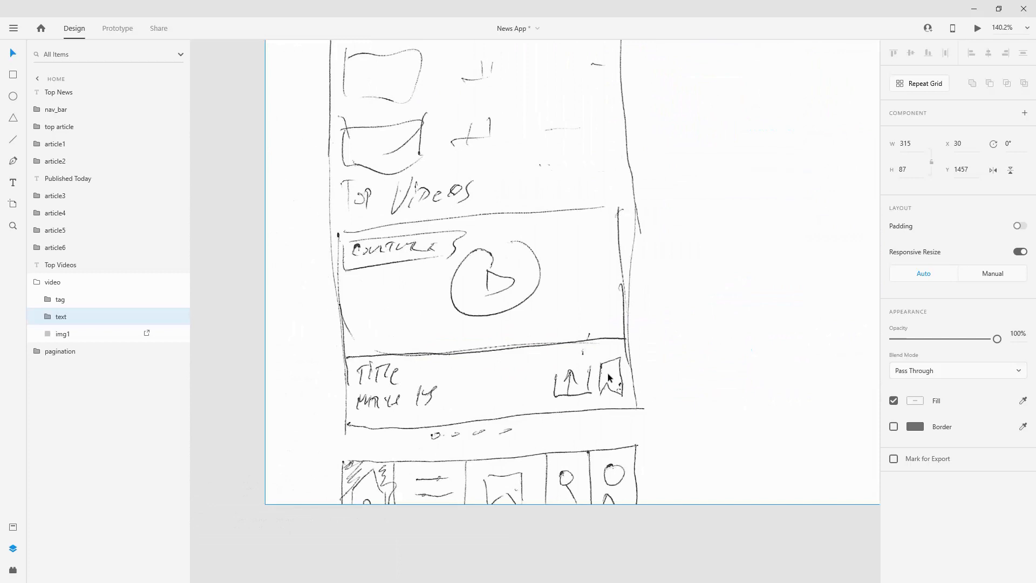
scroll(419, 340, down, 3)
drag(770, 318, 509, 318)
scroll(559, 333, up, 5)
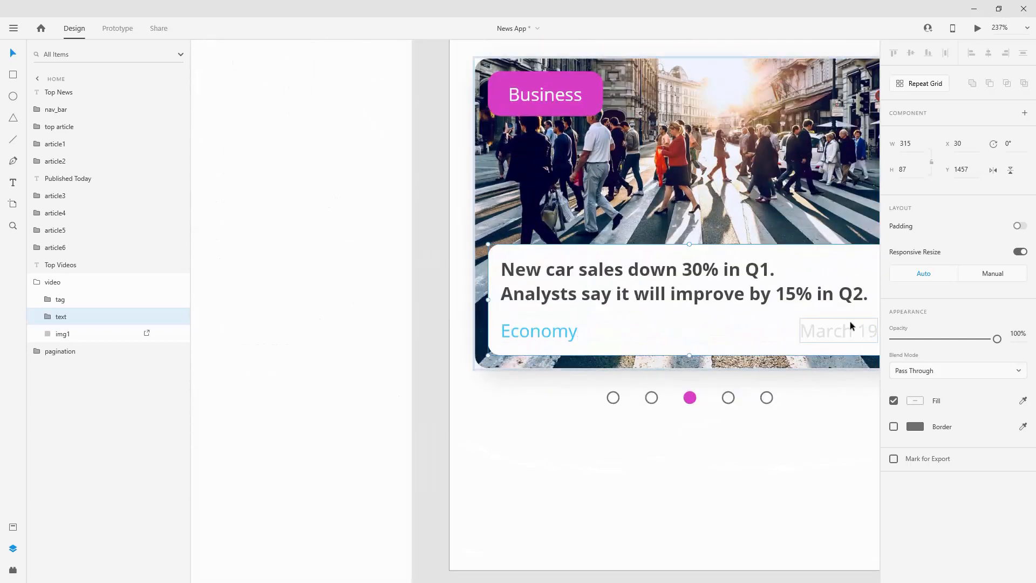
double_click(849, 324)
drag(850, 326, 718, 333)
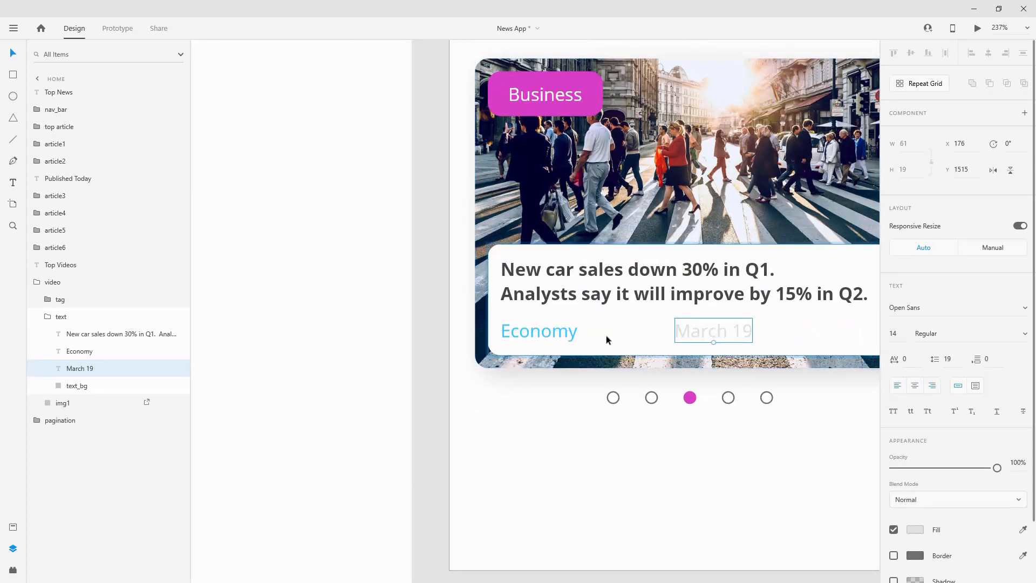
click(568, 336)
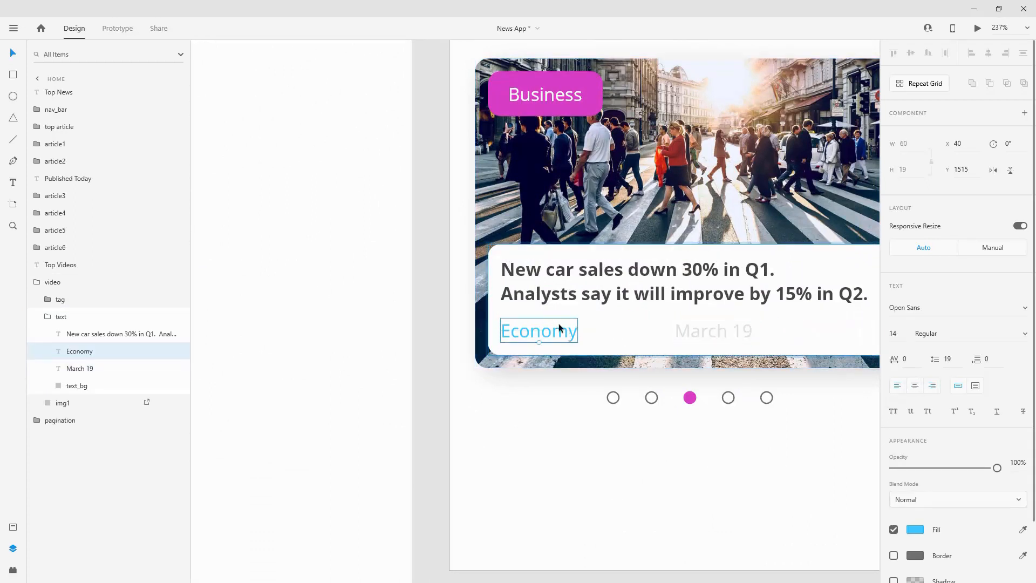
key(Delete)
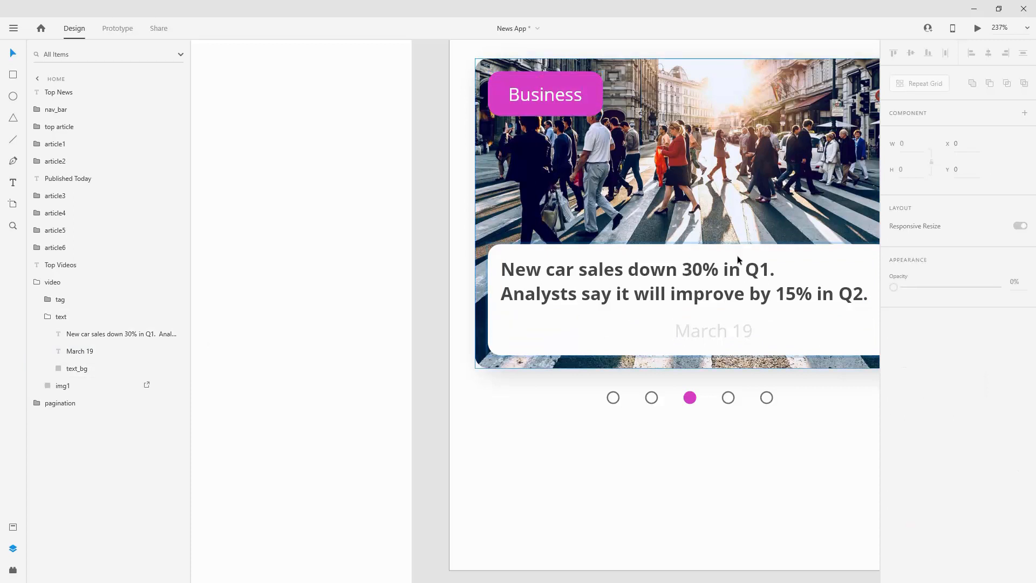
click(732, 324)
drag(723, 327, 568, 327)
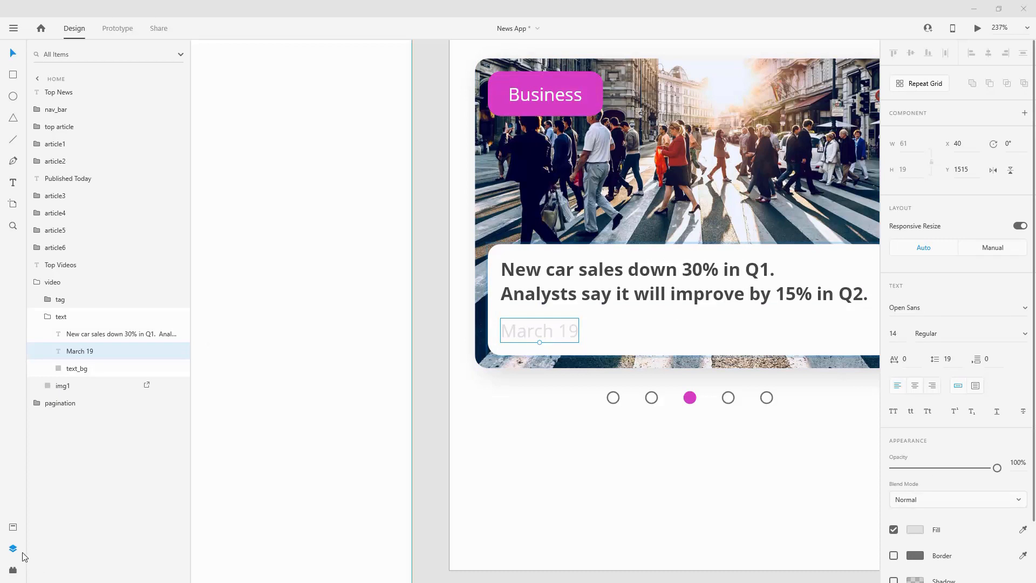
- Place an instance of the play_icn component over the video card's image
click(13, 527)
drag(65, 323, 719, 167)
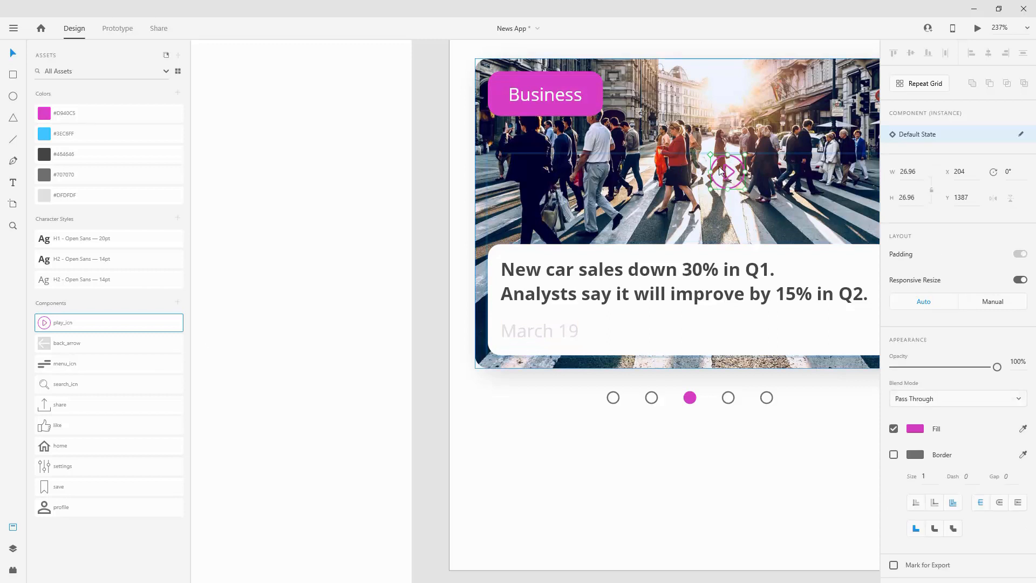
- Centre the play icon horizontally on the img1 picture of the Top Videos card
click(13, 549)
drag(86, 339, 89, 311)
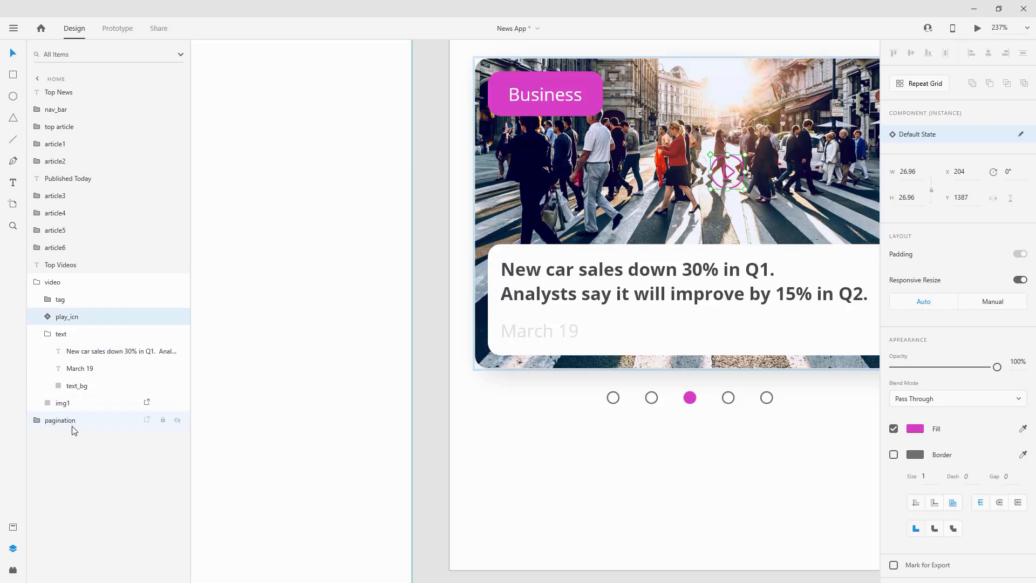
shift+click(81, 403)
click(991, 54)
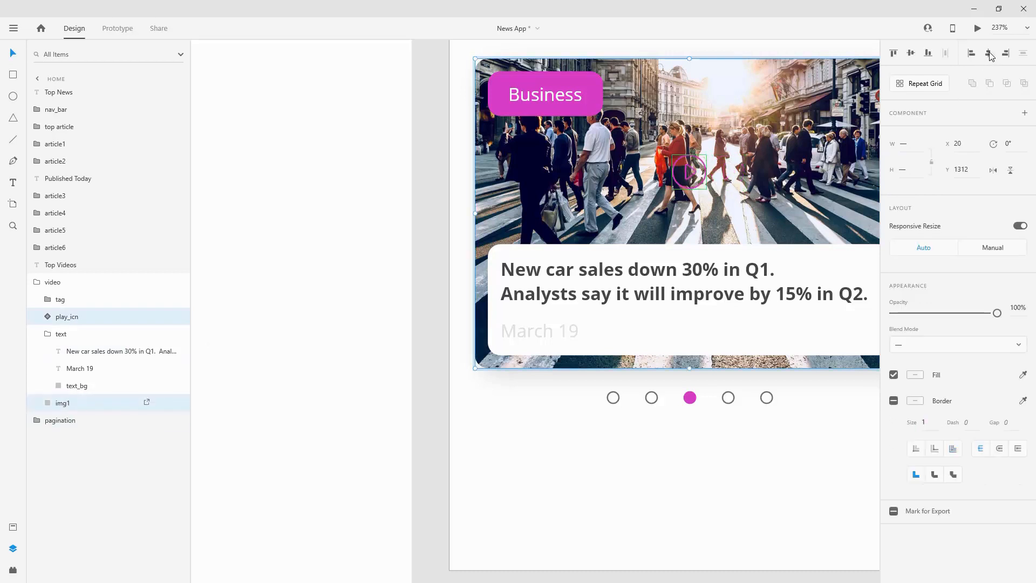
- Replace the img1 picture on the Top Videos card with the video photo of a car in the desert
click(85, 403)
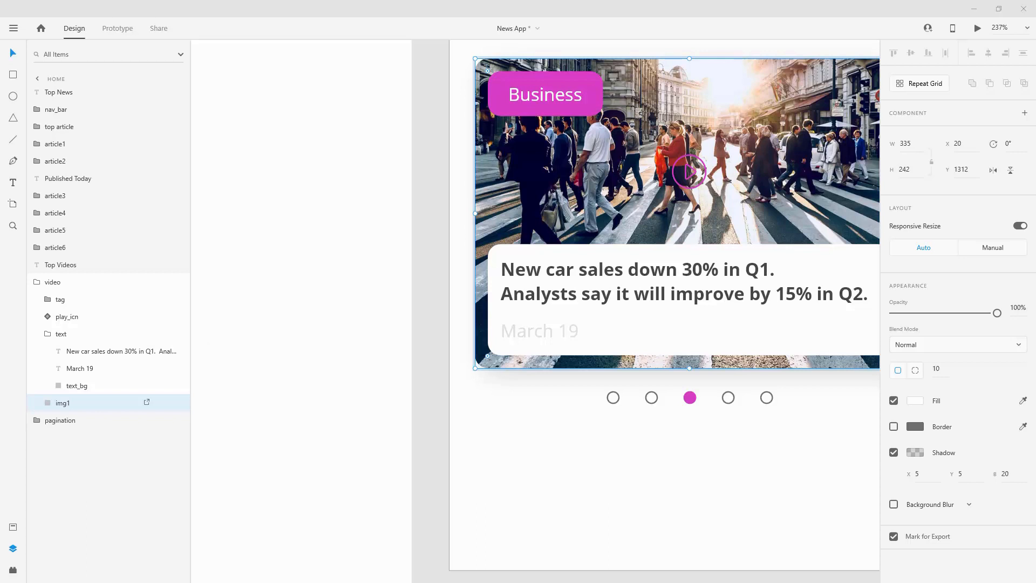
drag(902, 151, 718, 138)
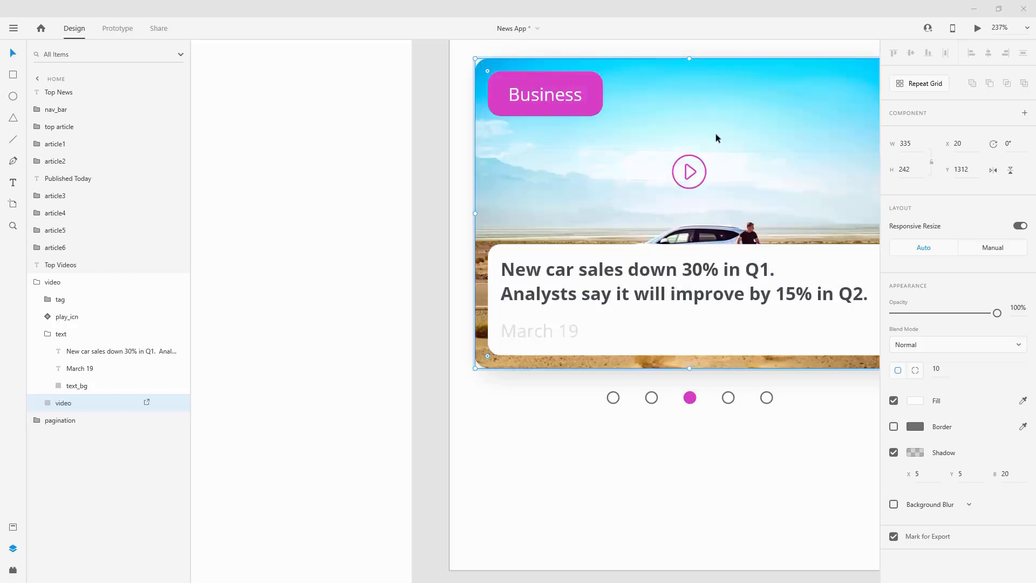
scroll(628, 159, down, 3)
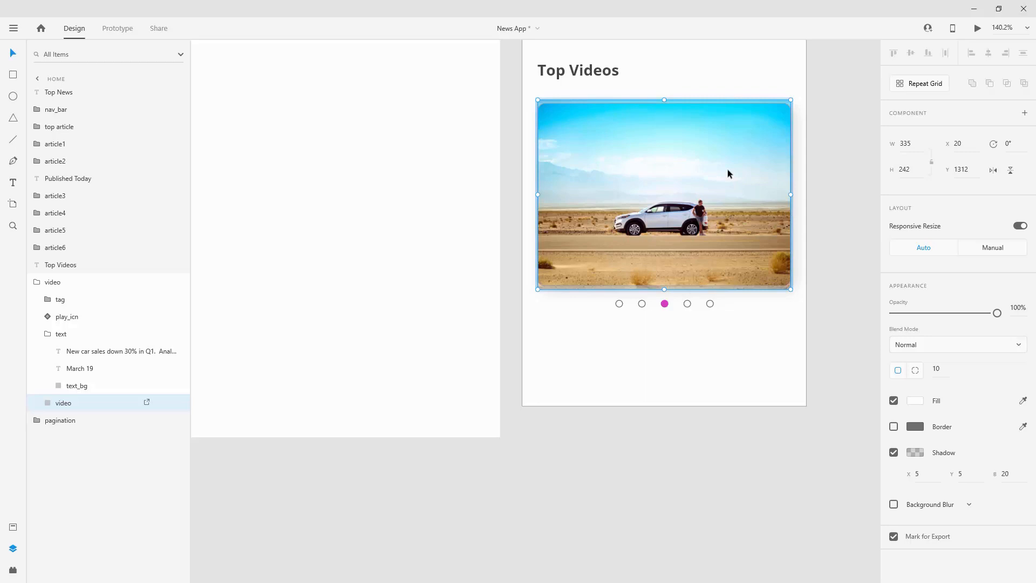
- Enlarge the car photo within its rounded frame and shift it up so the car sits fully above the text box
drag(792, 100, 829, 99)
drag(708, 252, 711, 207)
click(756, 442)
double_click(710, 265)
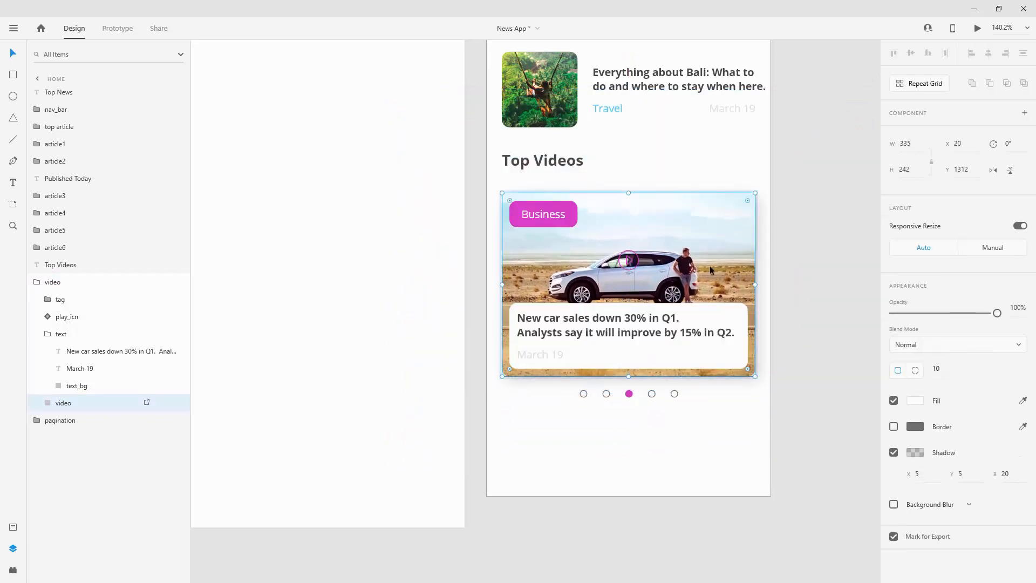
double_click(710, 266)
drag(710, 266, 709, 254)
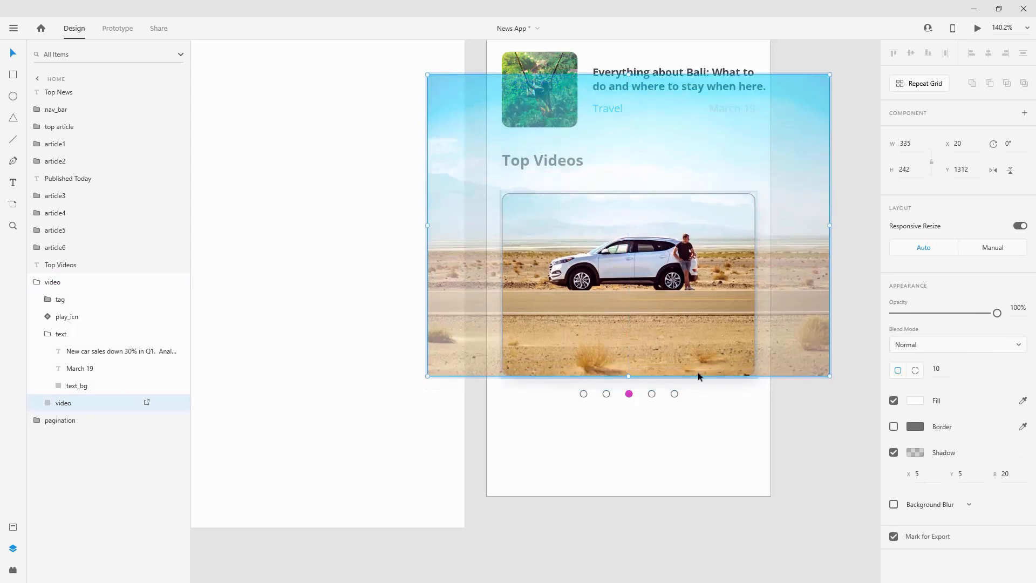
click(709, 445)
scroll(627, 350, up, 3)
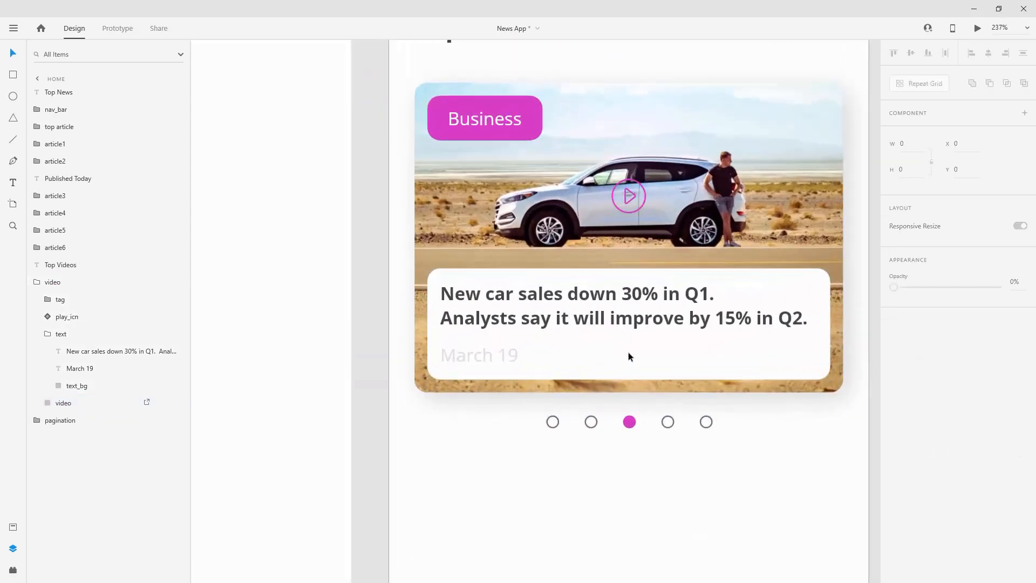
- Recentre the play icon horizontally on the photo and draw a 48 by 100 helper rectangle spanning from the Business tag to the text box
double_click(642, 195)
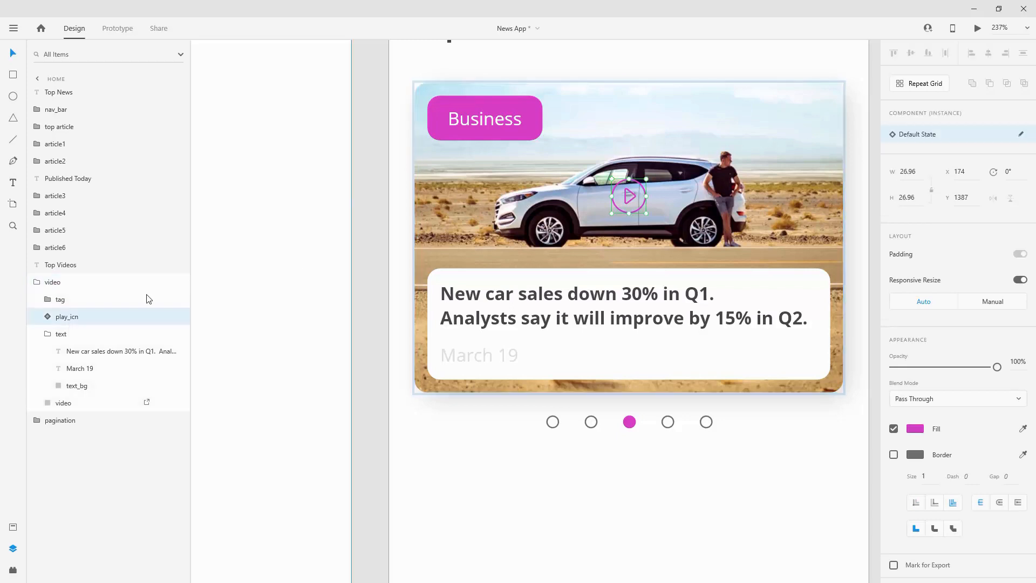
shift+click(82, 404)
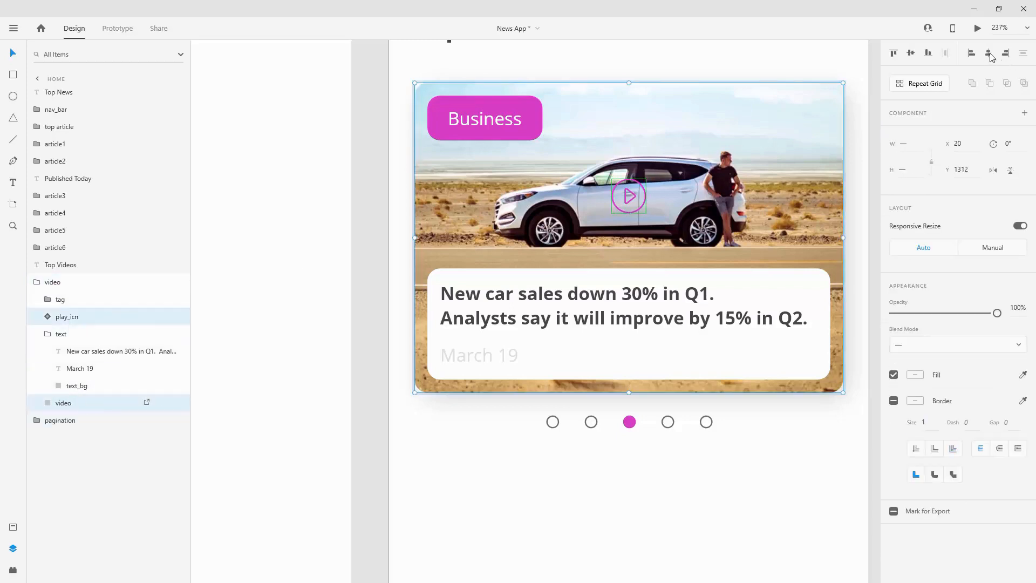
click(13, 74)
scroll(504, 194, up, 3)
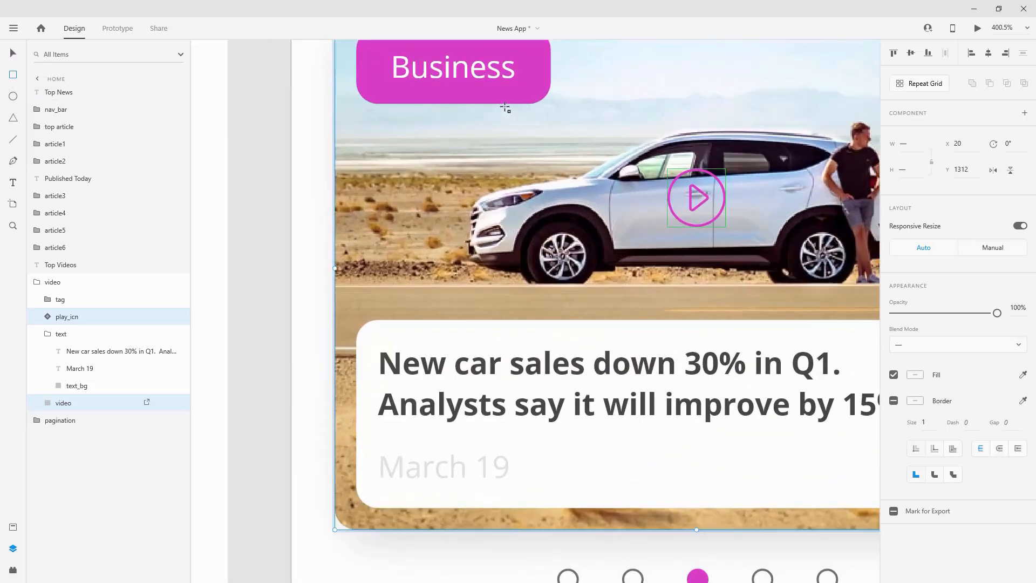
drag(509, 105, 614, 320)
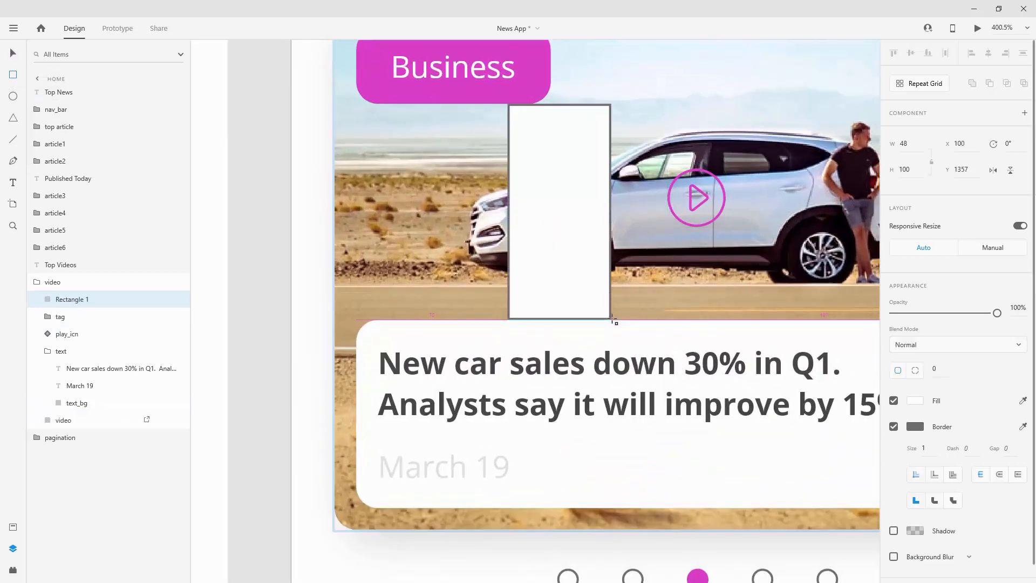
- Align the play icon's vertical middle with the helper rectangle, and delete the rectangle
ctrl+click(67, 334)
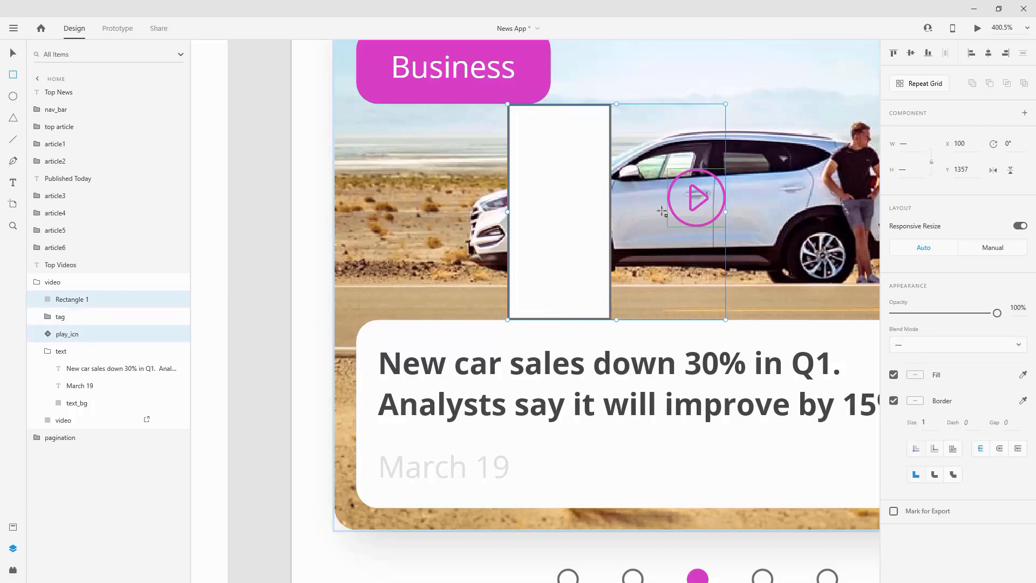
click(910, 55)
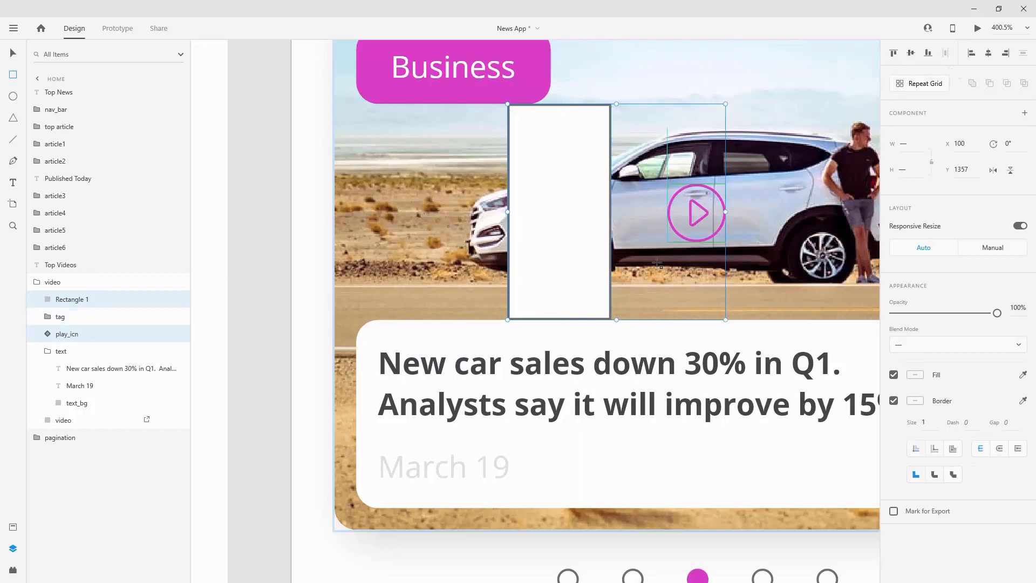
click(84, 300)
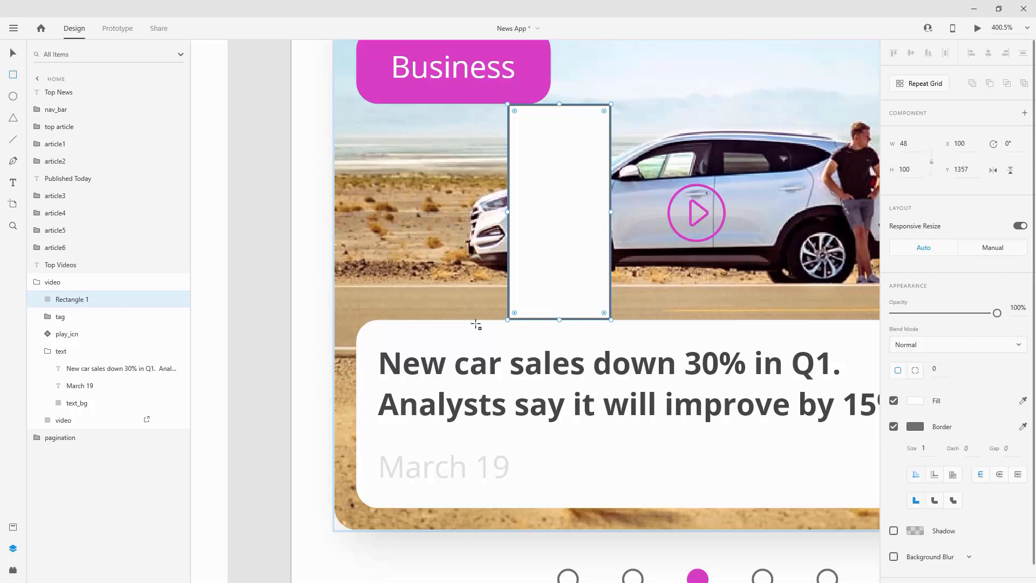
key(Delete)
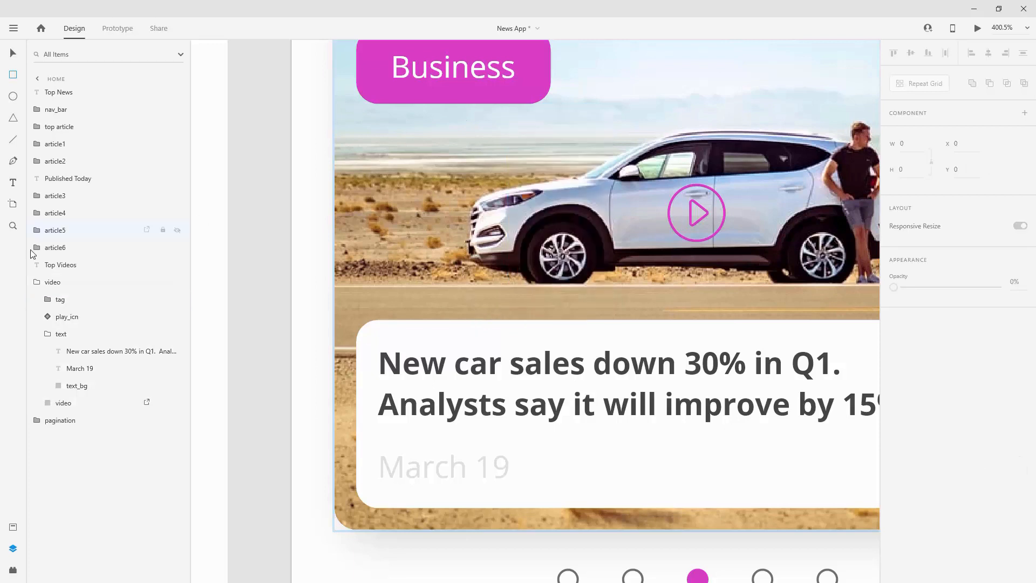
- Place instances of the share and save components side by side at the lower-right corner of the card's text box
click(61, 333)
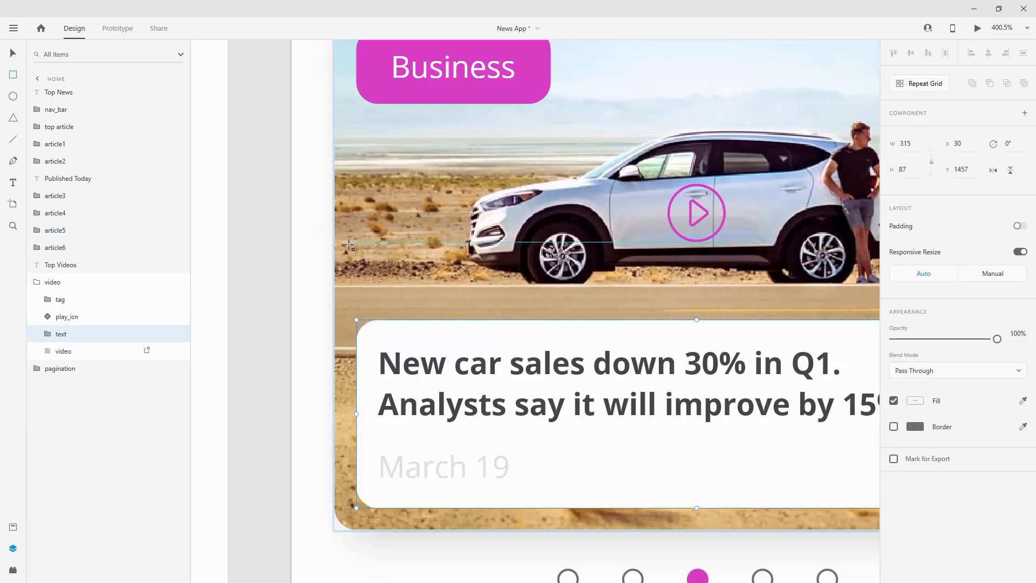
scroll(330, 255, down, 1)
scroll(330, 254, down, 3)
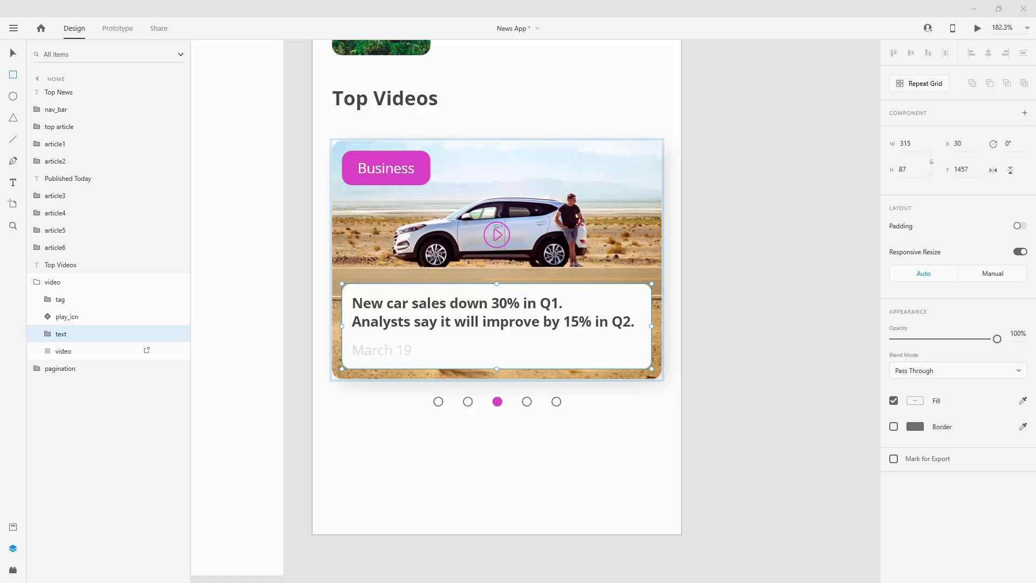
click(13, 526)
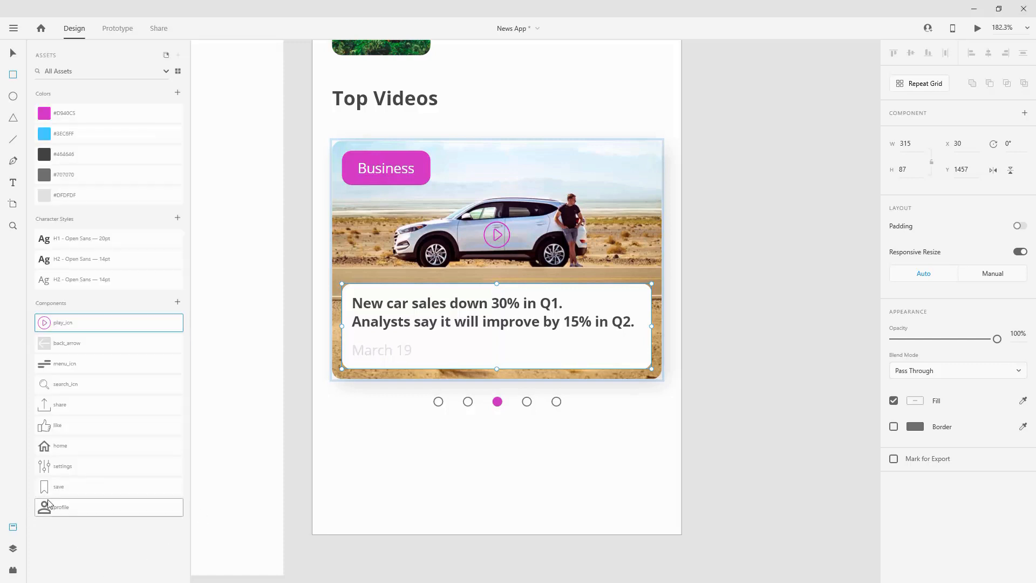
click(85, 407)
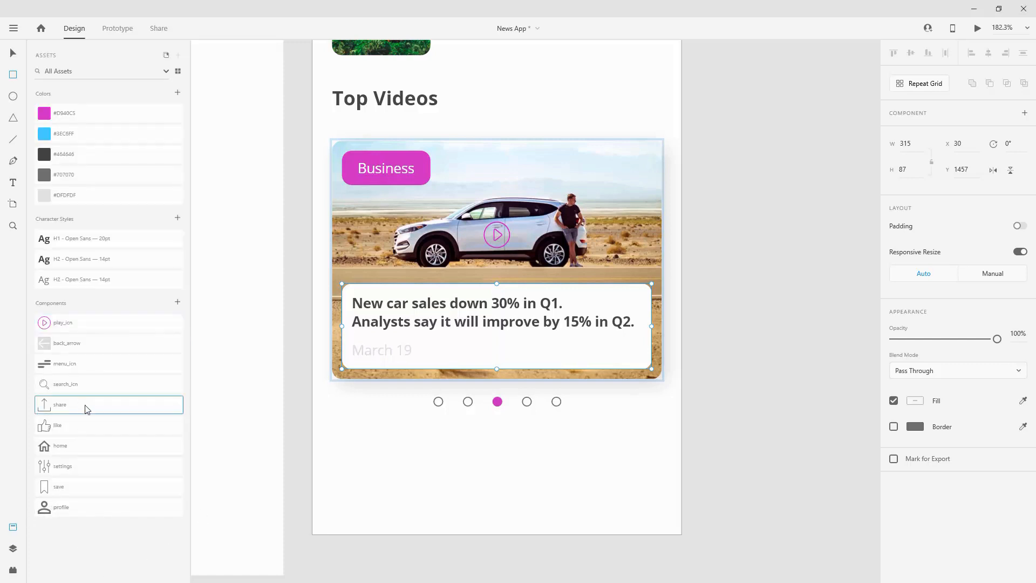
drag(232, 389, 614, 353)
click(74, 484)
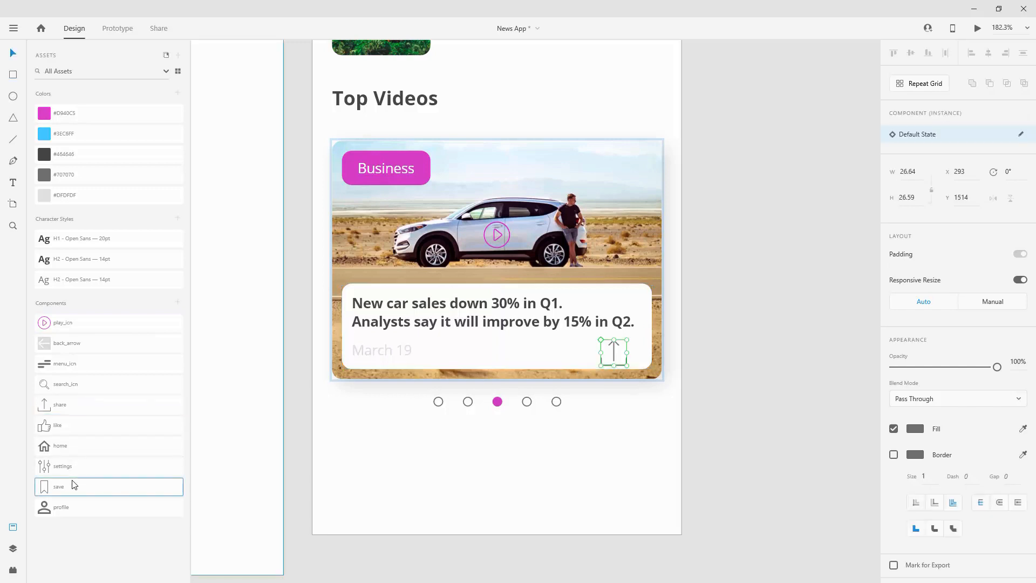
drag(74, 486, 640, 355)
- Align the share and save icons along their vertical middles
scroll(640, 355, up, 5)
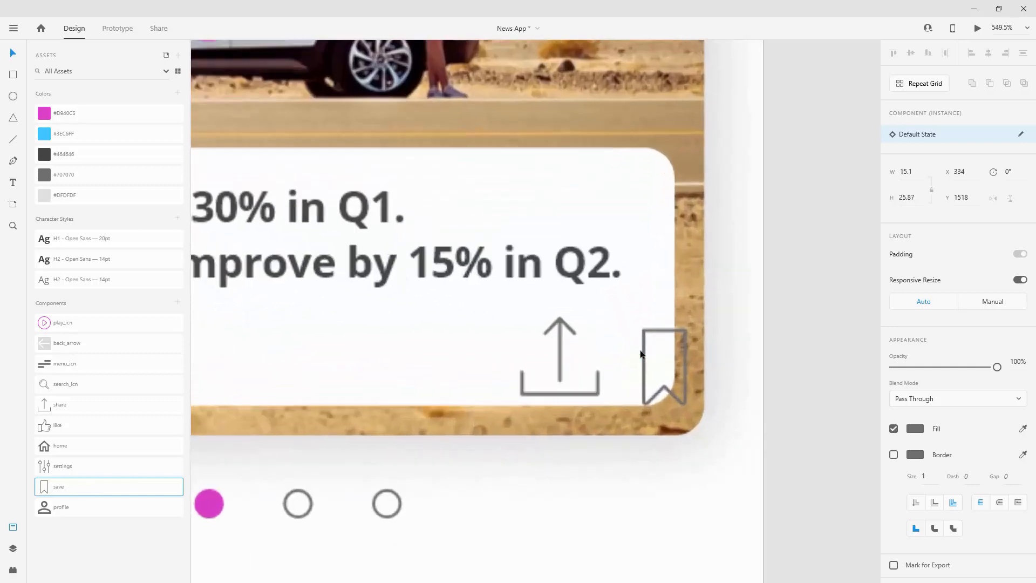
scroll(640, 354, up, 3)
click(12, 550)
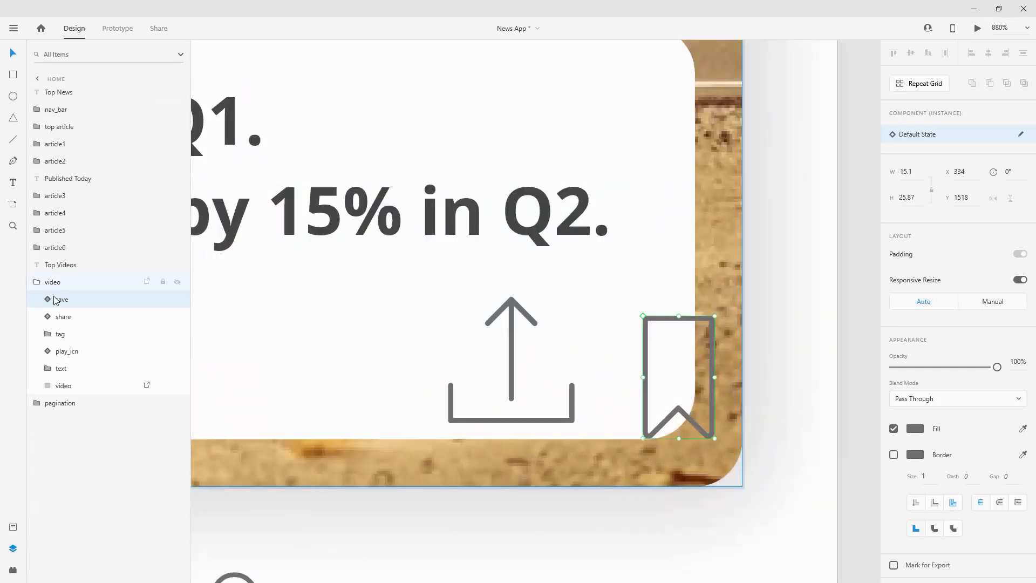
shift+click(63, 316)
click(912, 53)
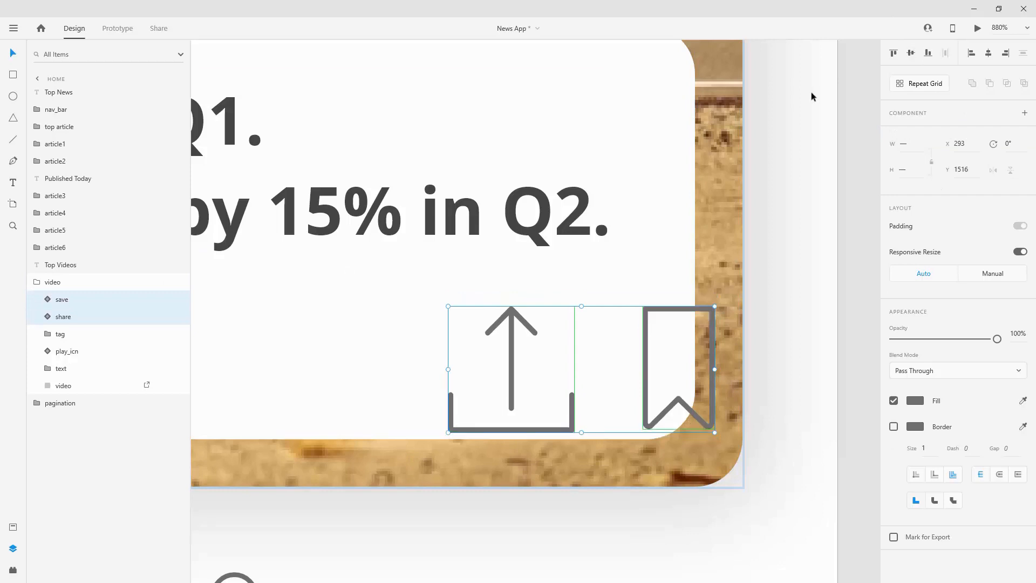
- Offset the share and save icons 20 px left and 10 px up from the text box's lower-right corner, and order the save layer below share
mouse_move(647, 322)
mouse_down()
mouse_move(583, 318)
mouse_move(646, 316)
mouse_move(649, 346)
mouse_move(650, 316)
mouse_up()
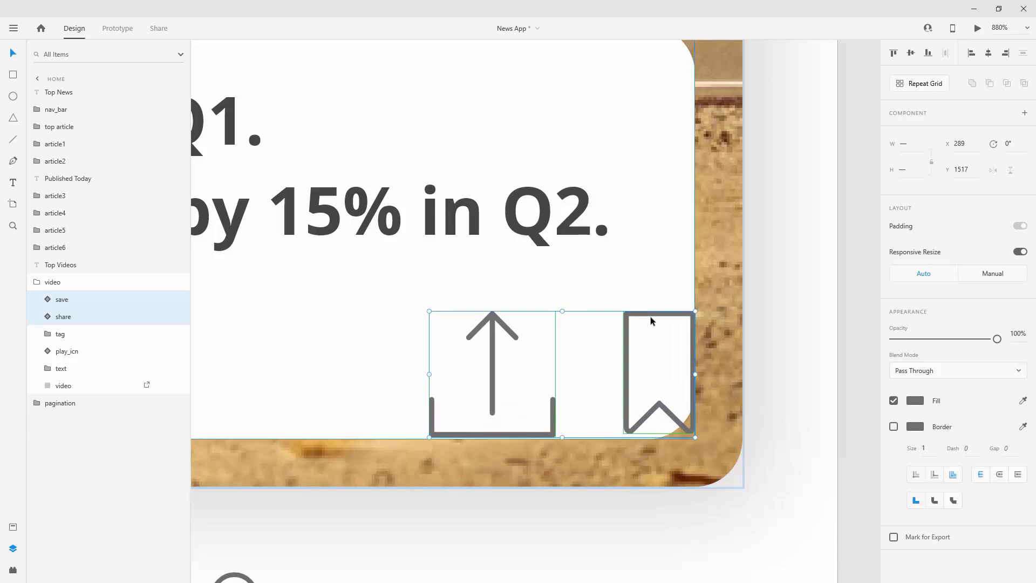
key(shift+Up)
key(shift+Left)
key(shift+Left)
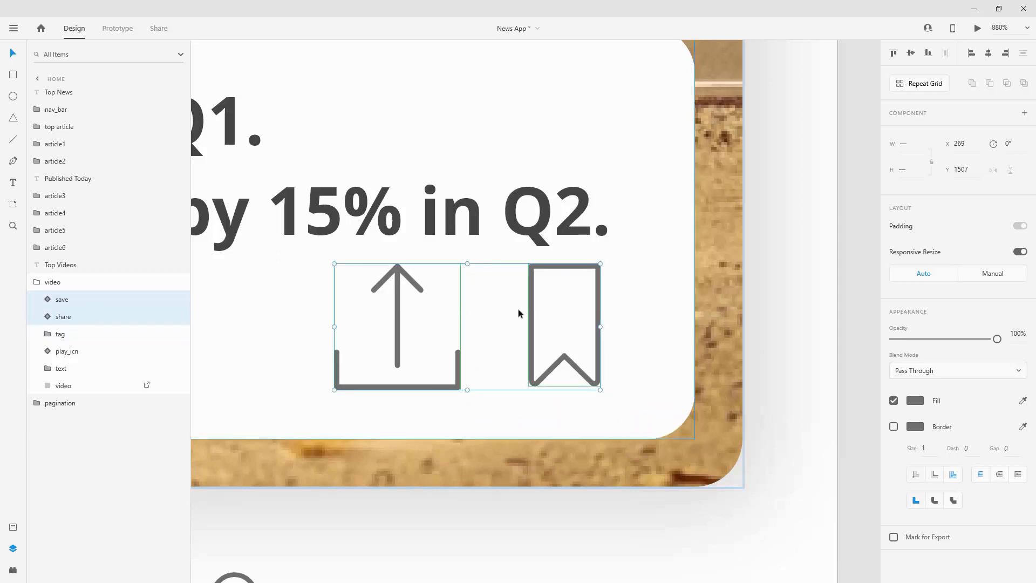
click(76, 299)
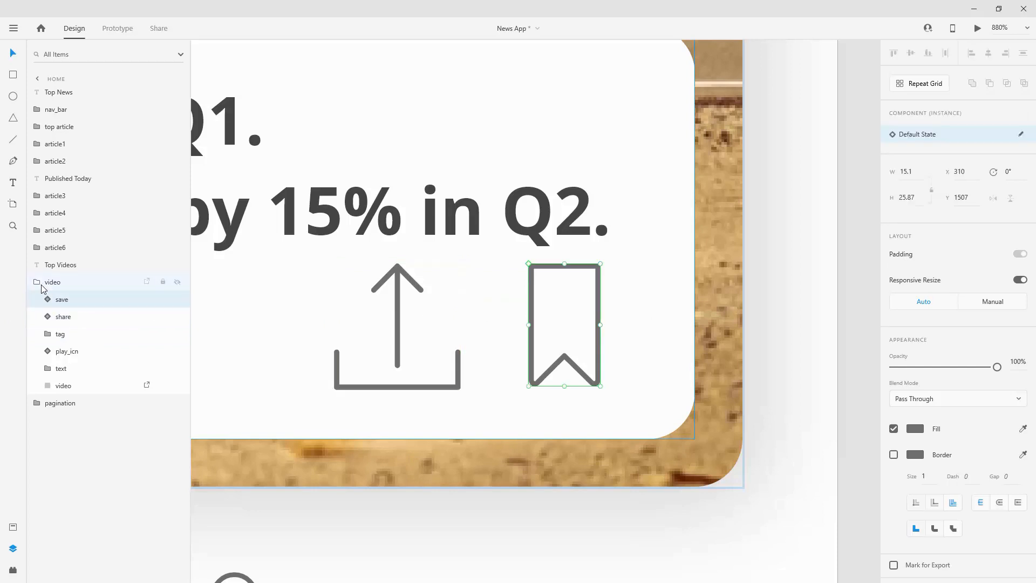
drag(68, 314, 71, 321)
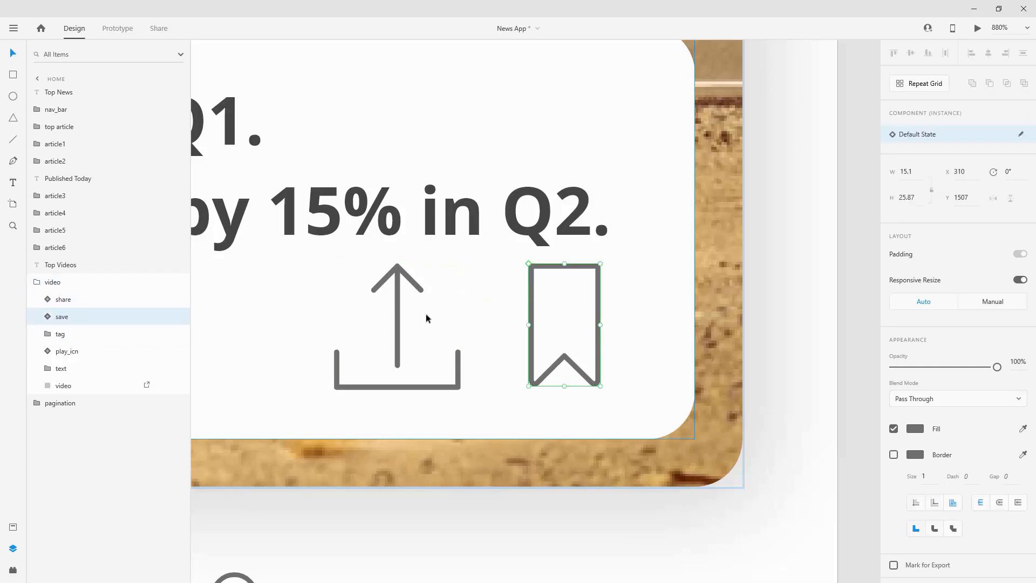
click(458, 358)
double_click(456, 363)
drag(456, 363, 524, 364)
key(ctrl+z)
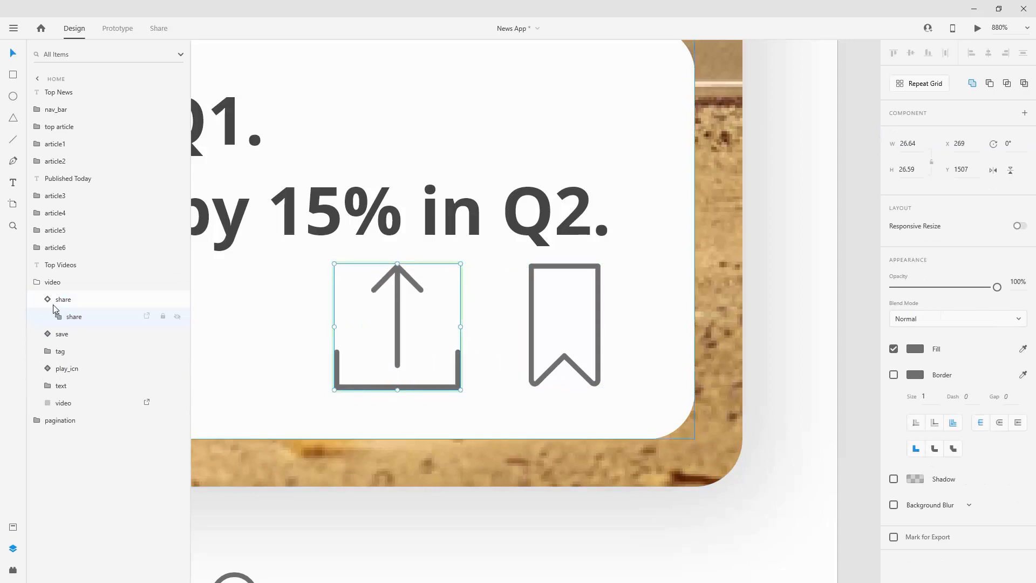
key(Escape)
- Move the share icon horizontally to X 263, leaving a 20 px gap before the save icon
drag(451, 385, 517, 392)
key(shift+Left)
key(shift+Left)
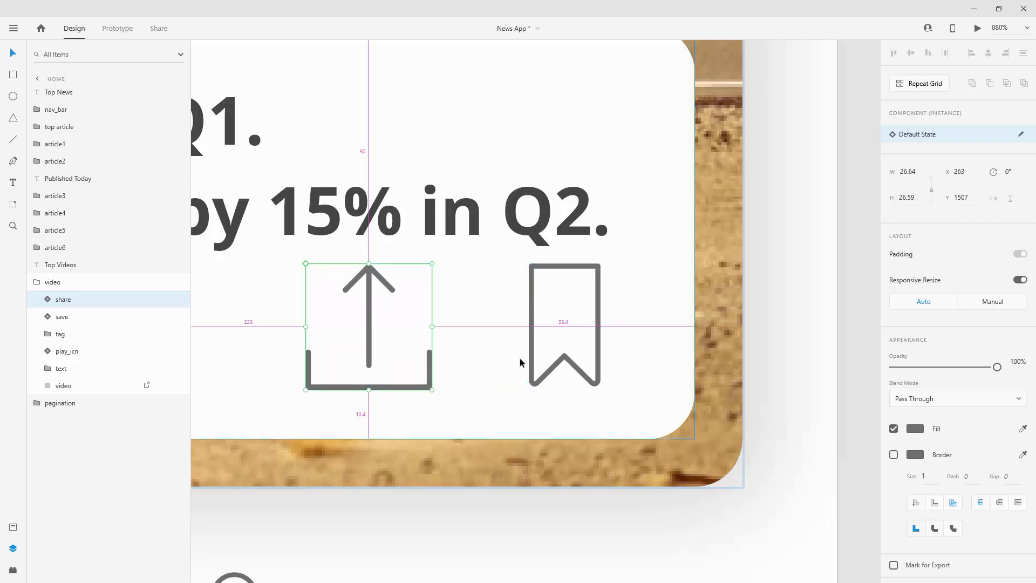
- Turn off Responsive Resize for the share and save icons and scale both down proportionally from their upper-left corner to about X 278, Y 1514
scroll(519, 357, down, 5)
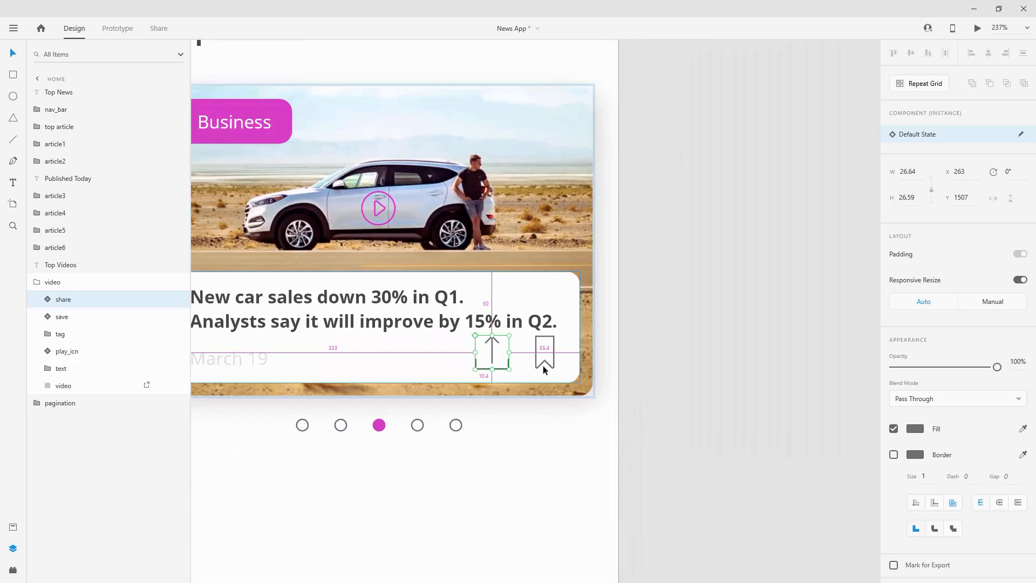
scroll(543, 365, up, 5)
shift+click(569, 367)
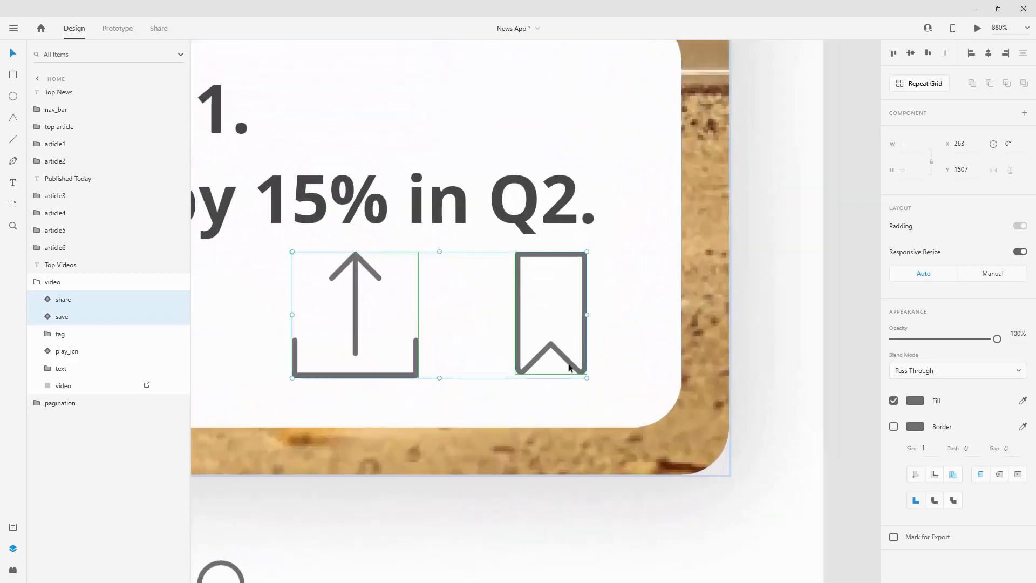
drag(292, 252, 316, 257)
key(ctrl+z)
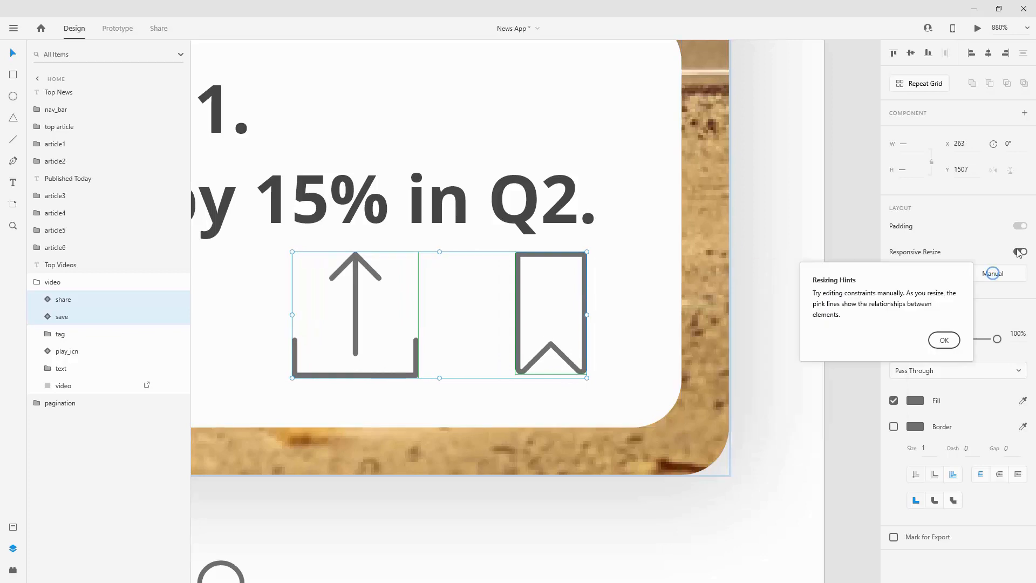
click(1020, 251)
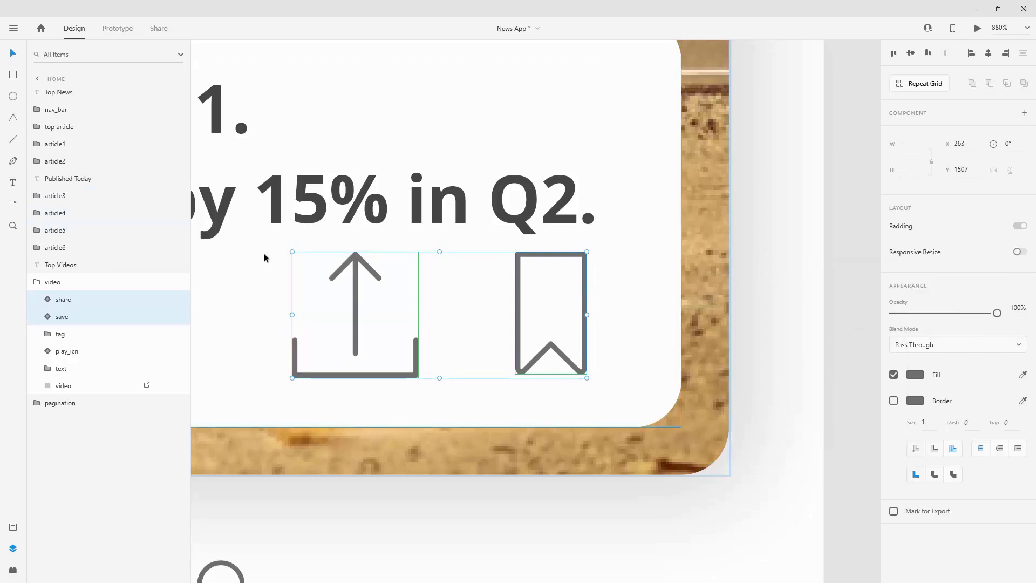
drag(292, 252, 364, 281)
- Recolor the share and save icons with the saved light grey #DFDFDF
click(13, 526)
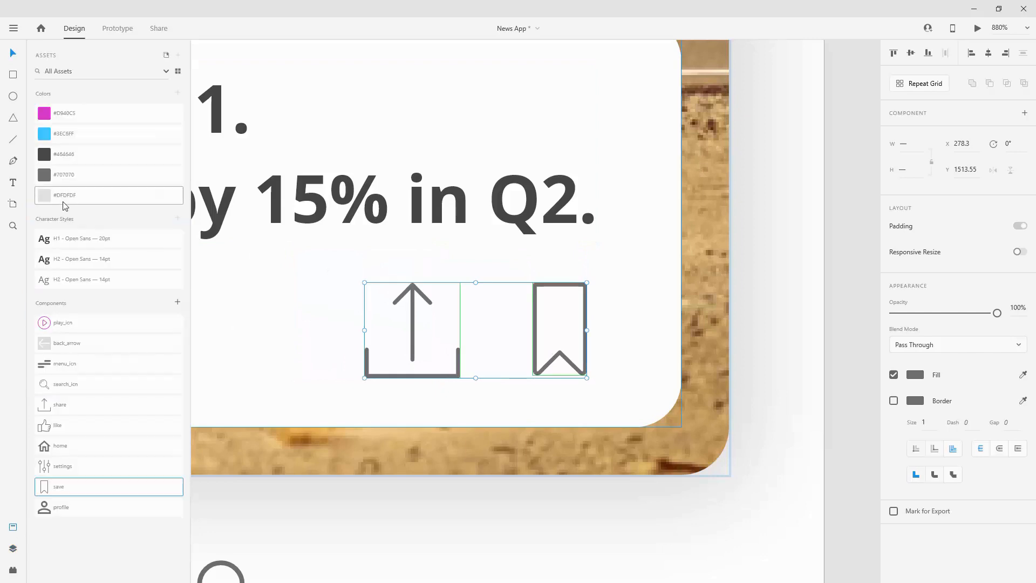
click(43, 197)
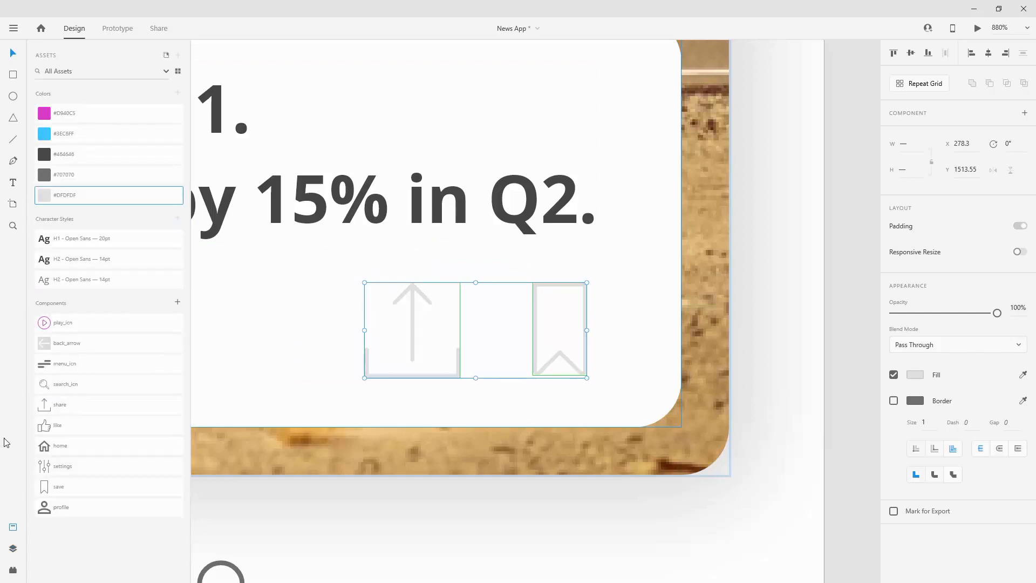
click(13, 548)
scroll(541, 368, down, 6)
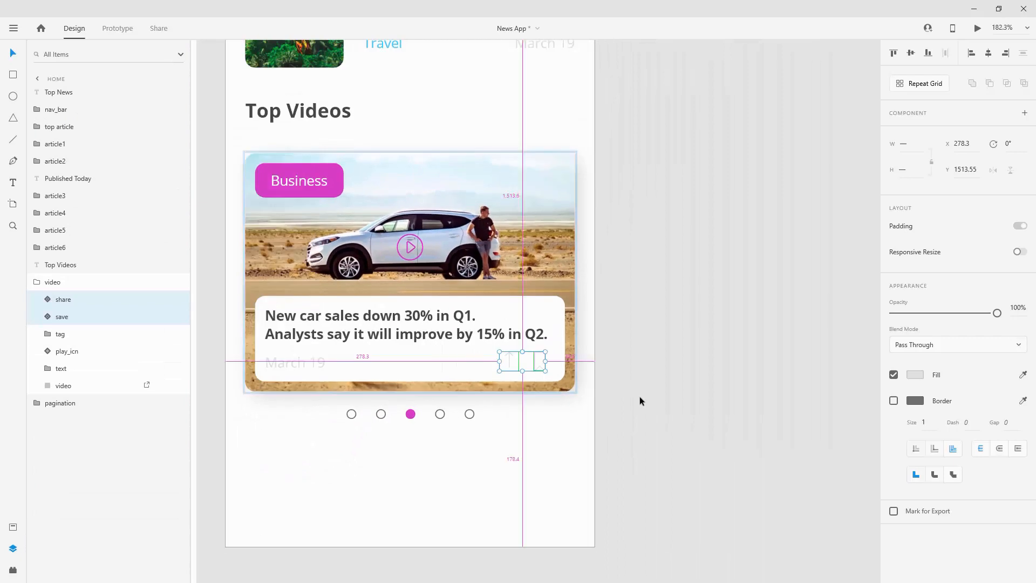
- Move the share icon horizontally to X 273.3, about 20 px before the save icon
scroll(540, 367, up, 6)
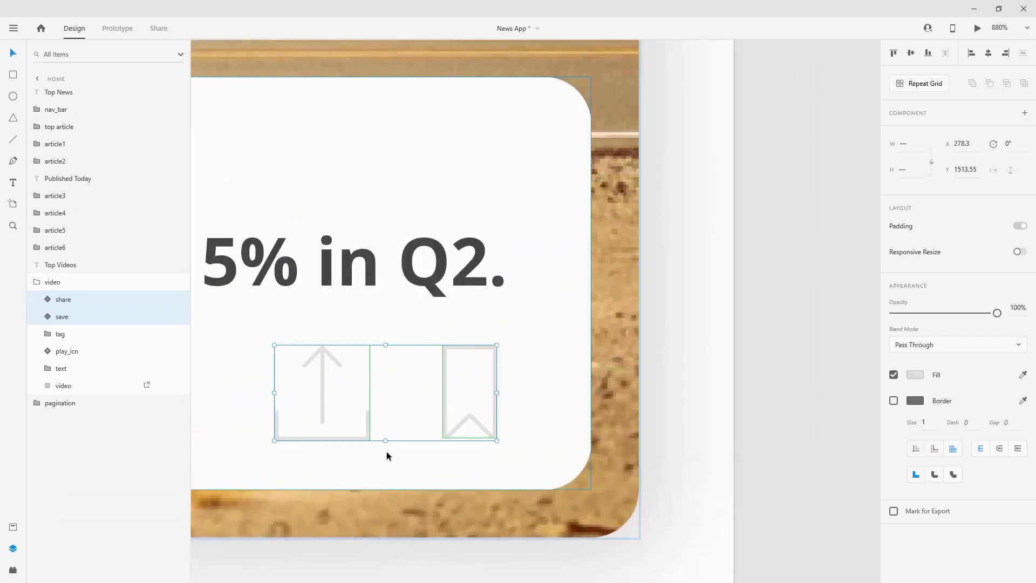
click(379, 448)
click(365, 435)
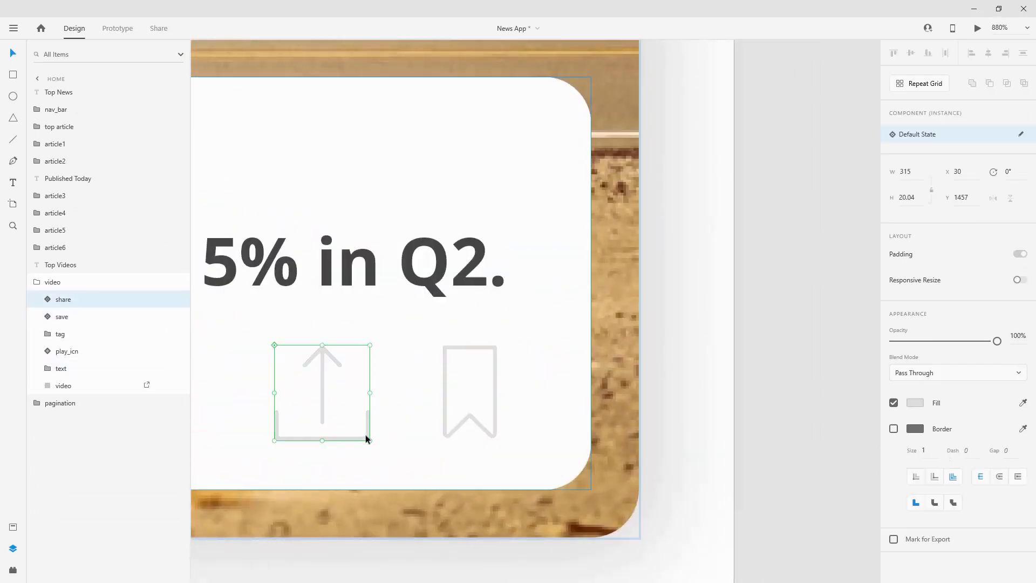
click(373, 435)
drag(359, 436, 433, 432)
key(shift+Left)
key(shift+Left)
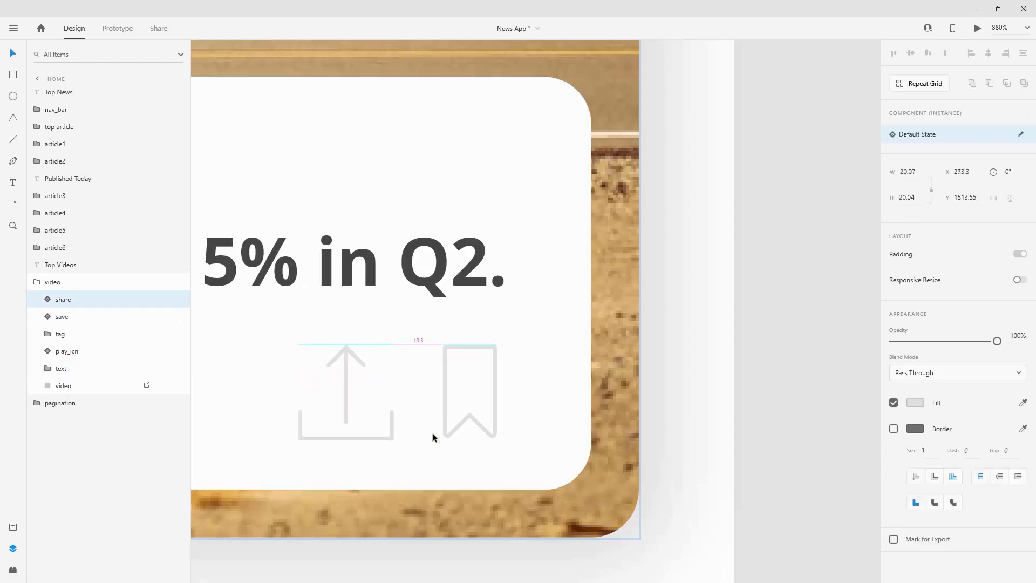
- Shift the share and save icons down 1 px to Y 1514.55 and collapse the video group
click(495, 401)
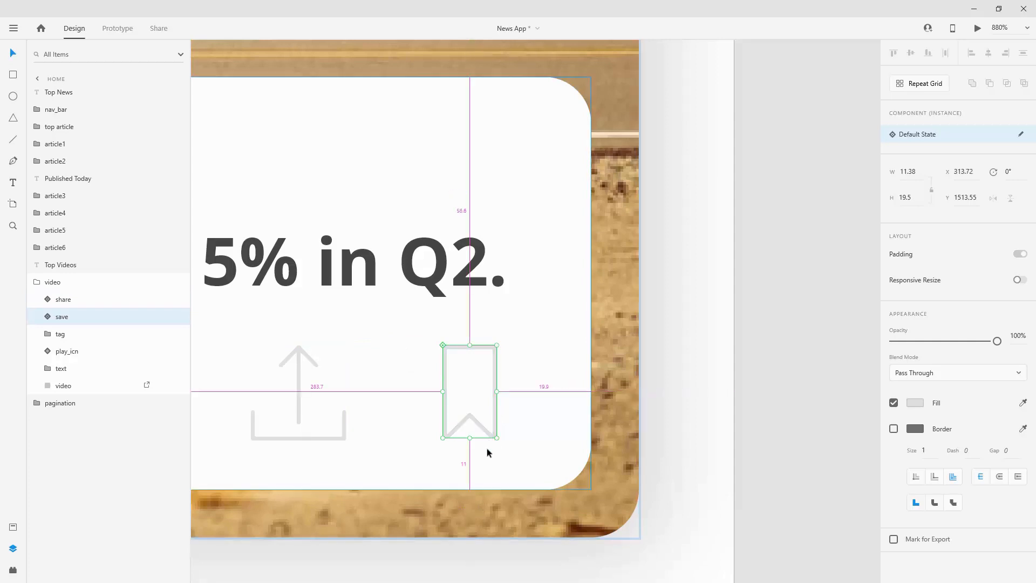
shift+click(342, 430)
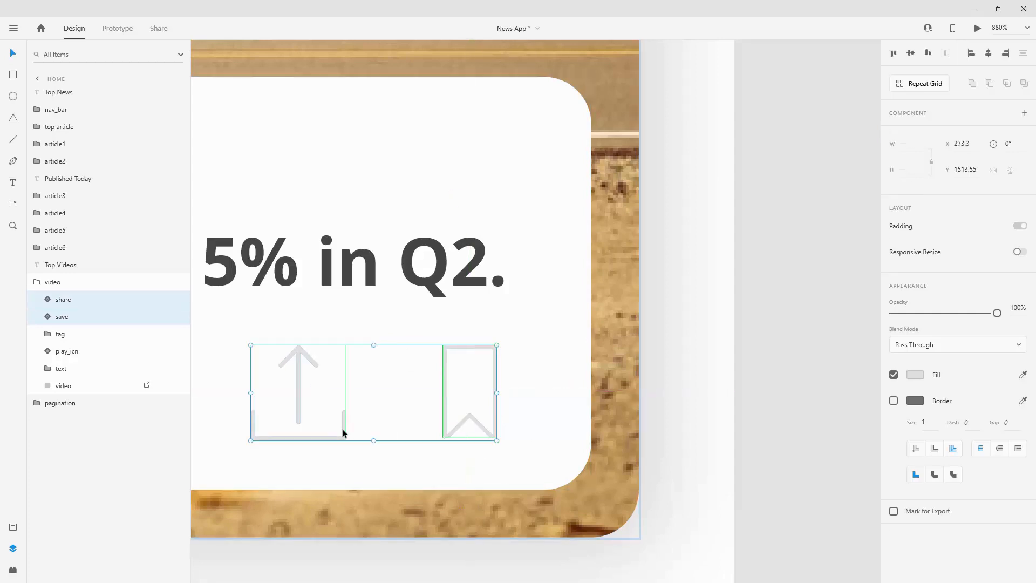
key(Down)
scroll(433, 417, down, 5)
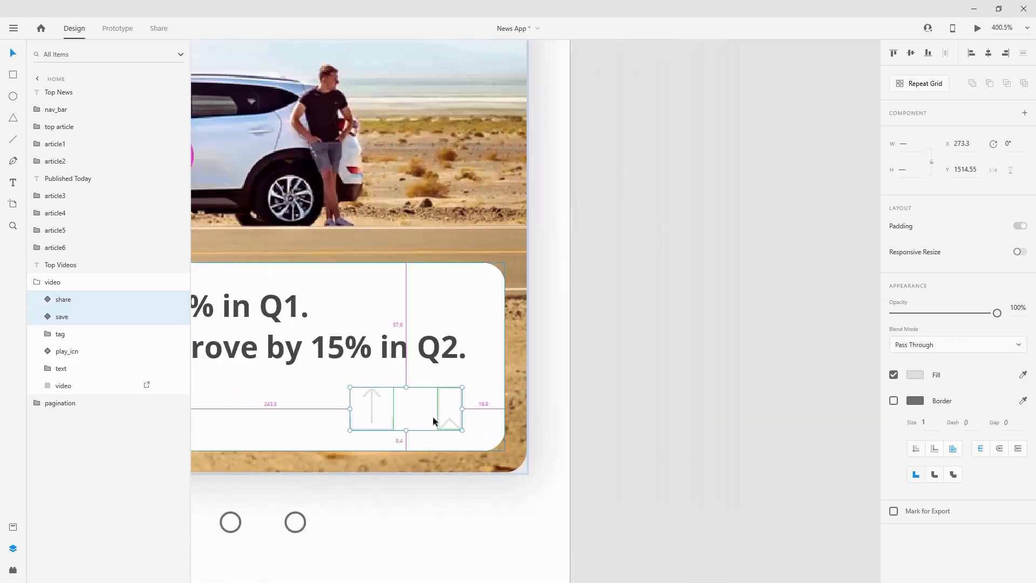
click(34, 286)
scroll(578, 328, down, 3)
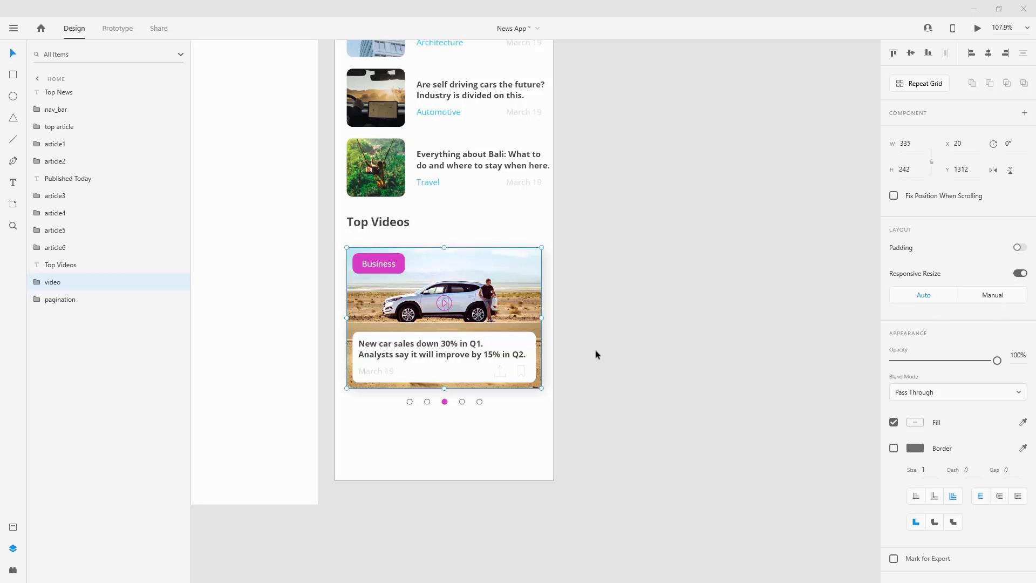
- Draw a rectangle about 306 × 55 px below the pagination dots, order it below the pagination layer, and name it tab_bar_bg
scroll(455, 356, down, 3)
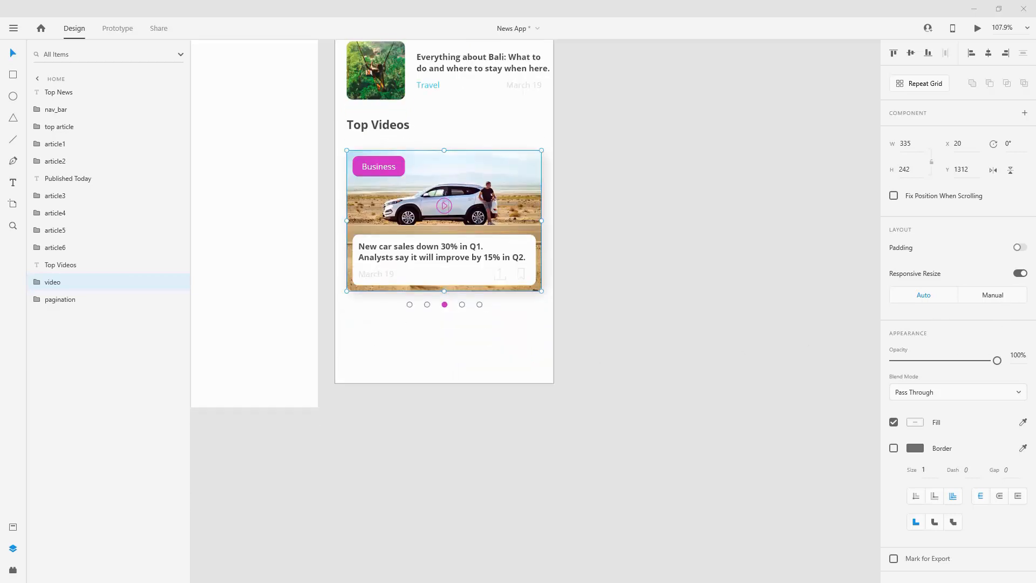
click(16, 74)
mouse_move(352, 338)
mouse_down()
mouse_move(493, 340)
mouse_move(531, 371)
mouse_up()
drag(60, 91, 60, 319)
double_click(59, 316)
text(b_bar_bg)
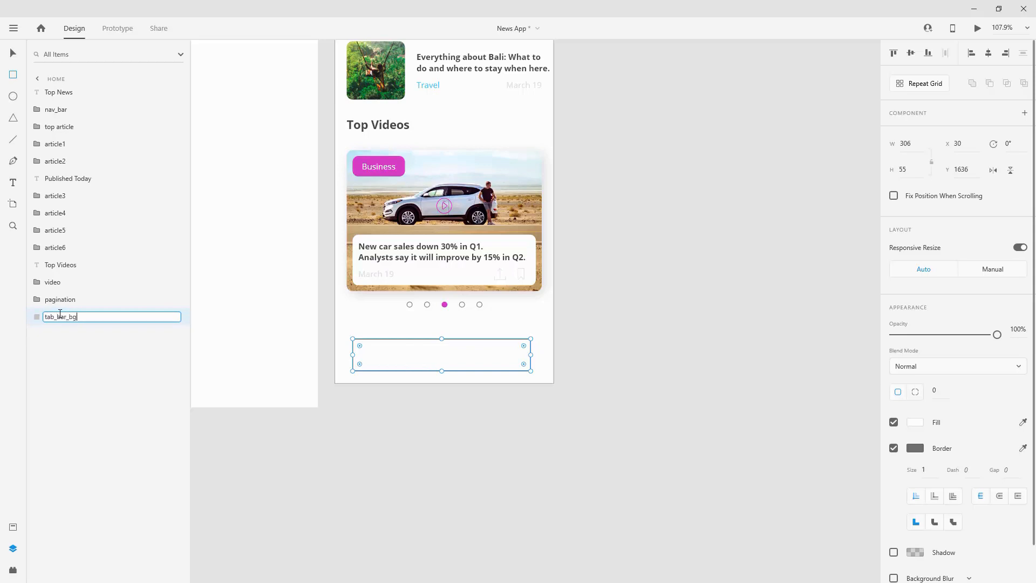
key(Return)
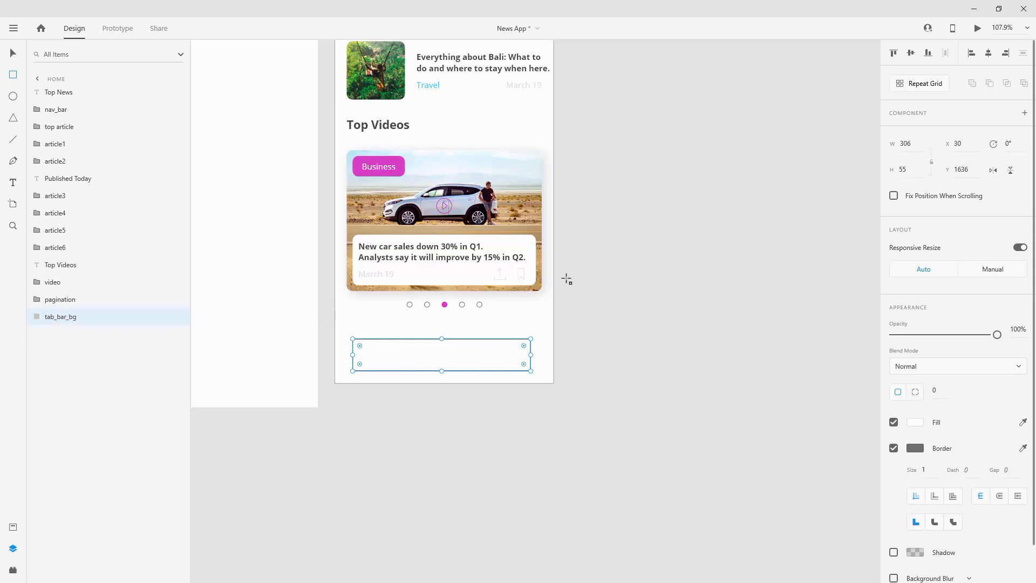
- Set the tab_bar_bg rectangle's size to 335 px wide and 73 px high
click(919, 145)
key(Tab)
text(73)
key(Return)
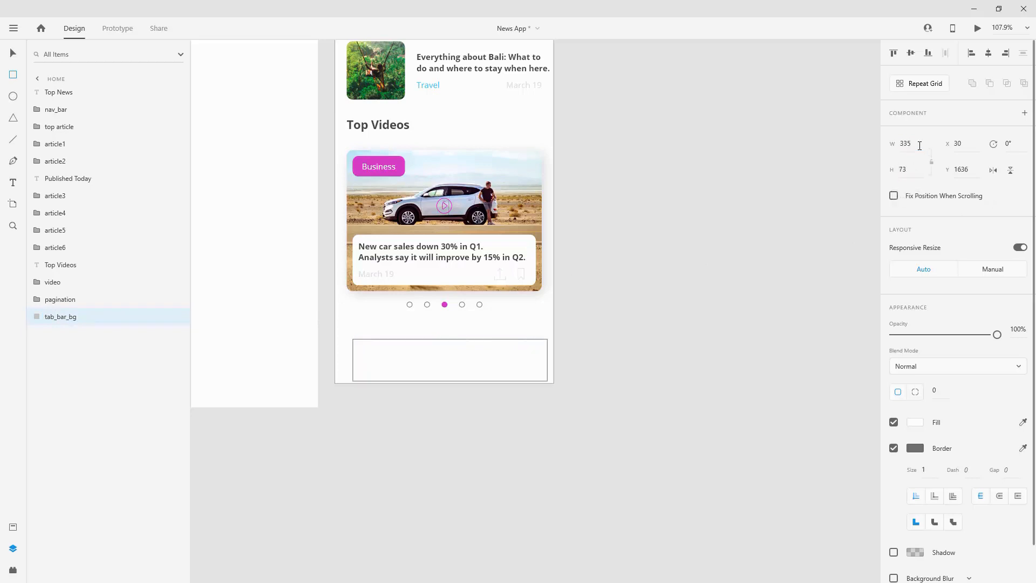
- Center tab_bar_bg horizontally on the artboard and place it 10 px above the bottom edge at Y 1629
drag(512, 360, 502, 360)
click(991, 56)
click(929, 54)
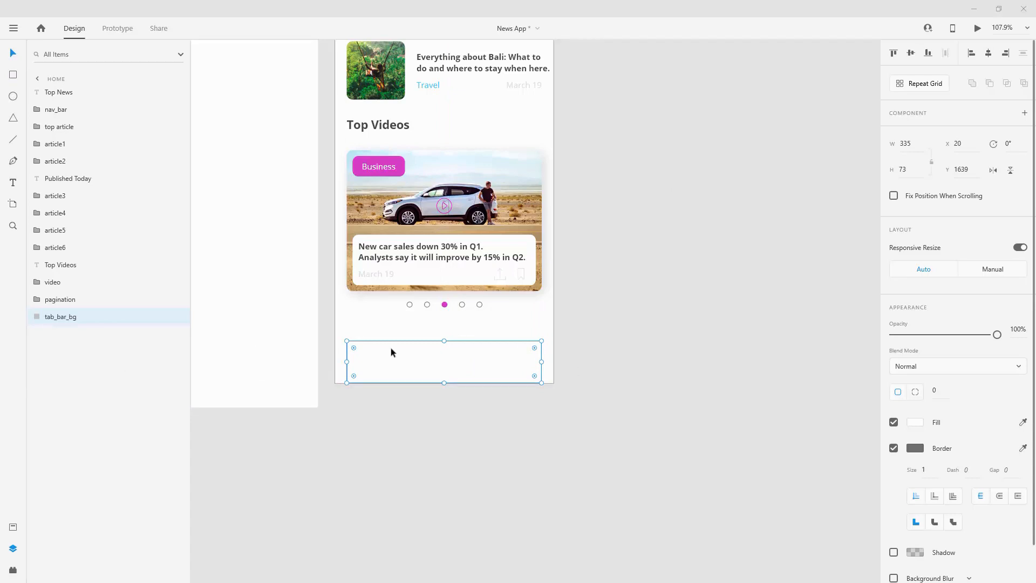
drag(391, 351, 392, 346)
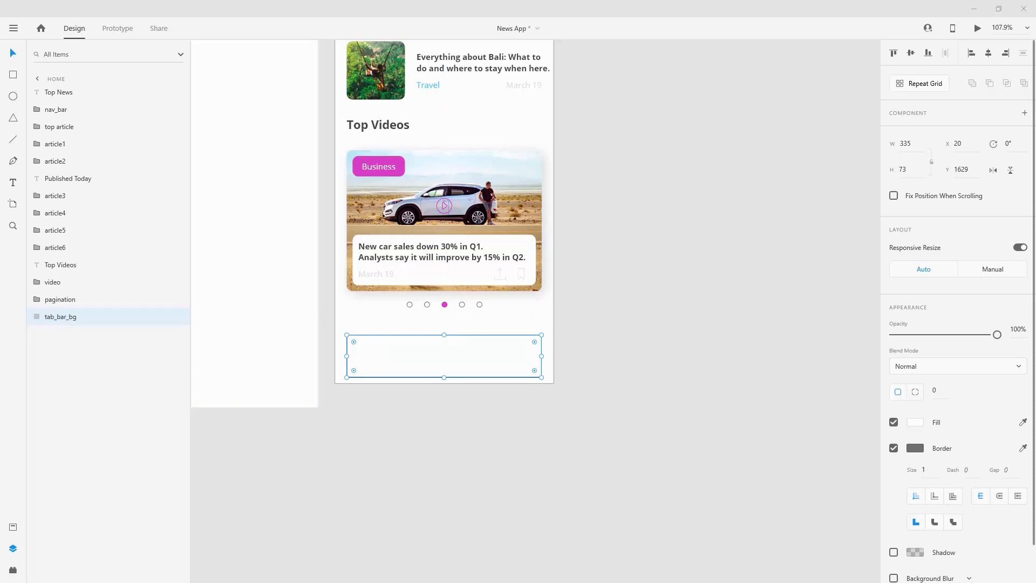
- Give tab_bar_bg a #F8F8F8 fill, no border and a corner radius of 50
click(921, 423)
text(f8f8f8)
key(Return)
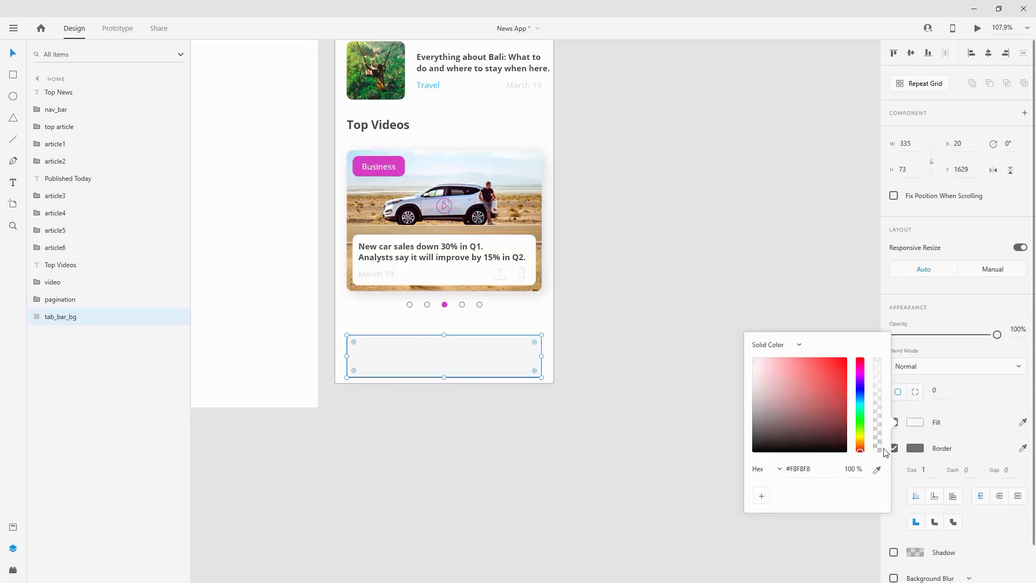
click(951, 440)
click(894, 448)
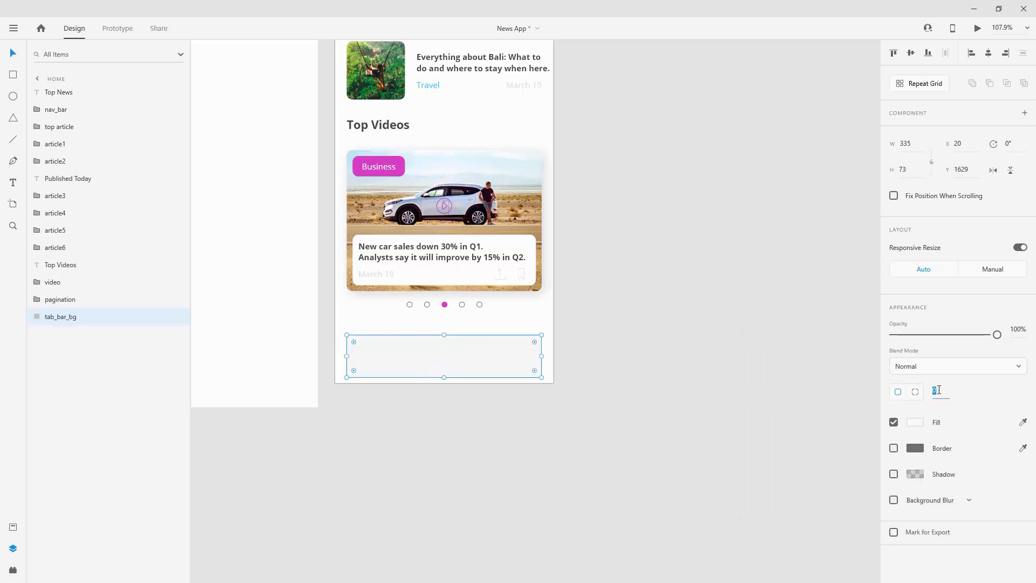
key(Return)
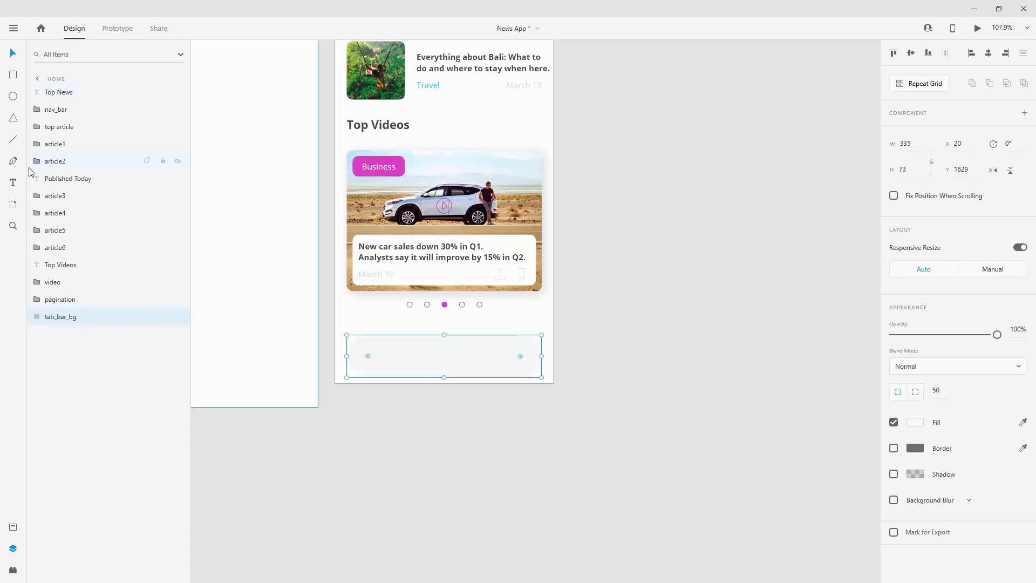
- Place the home, settings, save and profile components in a row on the tab bar background
click(13, 527)
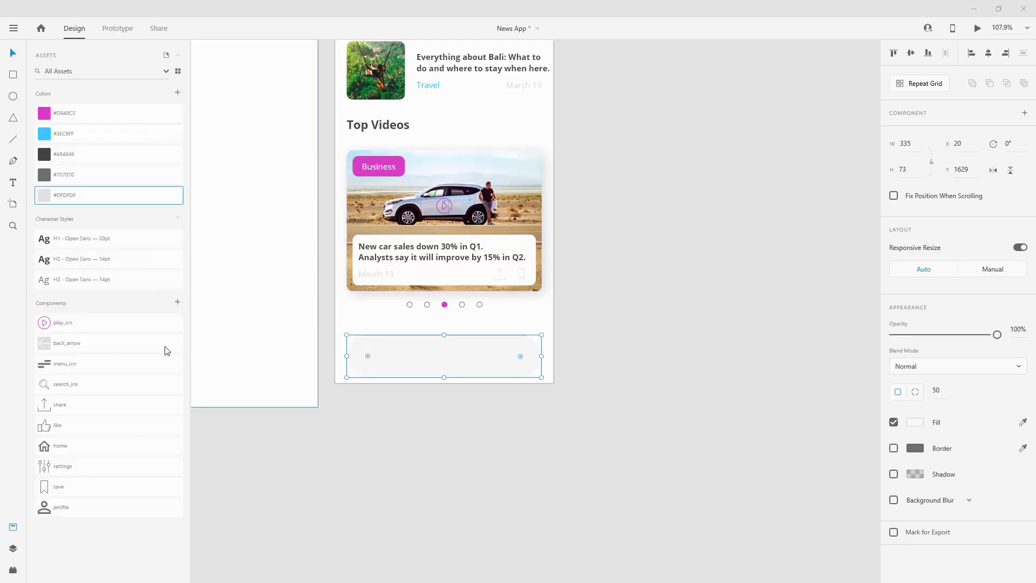
drag(71, 451, 392, 356)
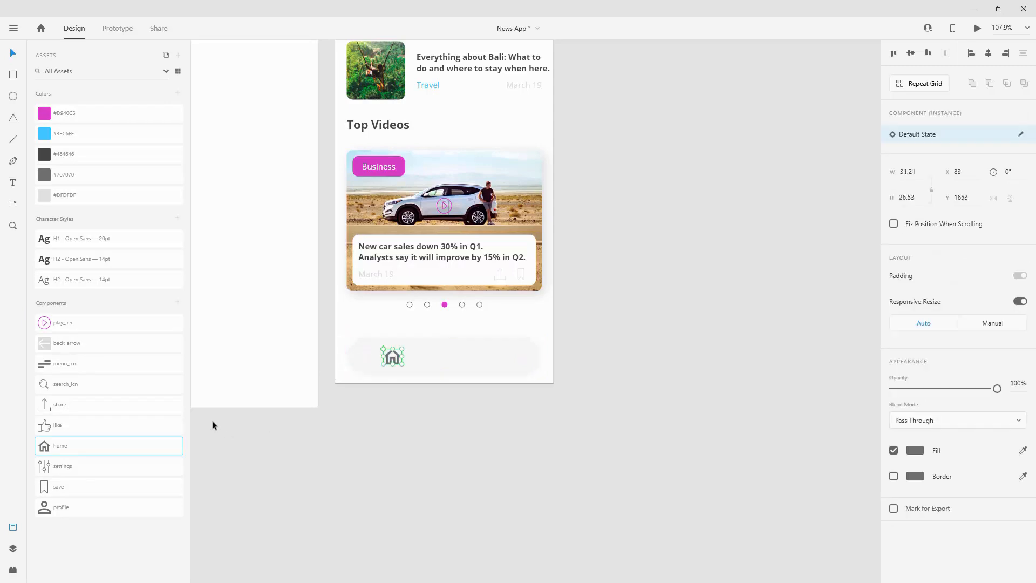
drag(105, 462, 438, 358)
drag(74, 492, 469, 355)
drag(414, 398, 516, 357)
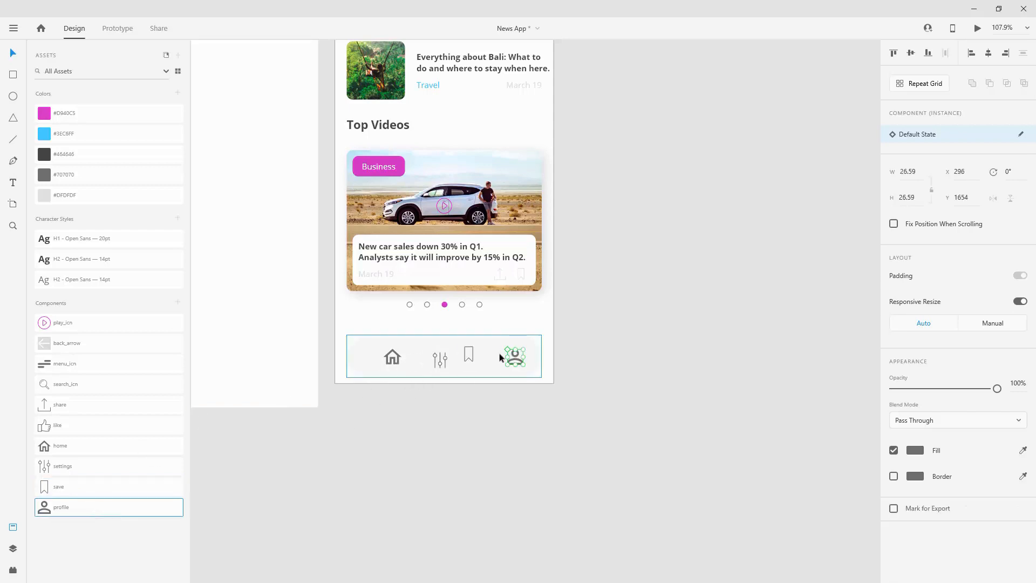
- Reorder the profile, save, settings and home layers together to sit directly above tab_bar_bg
click(13, 549)
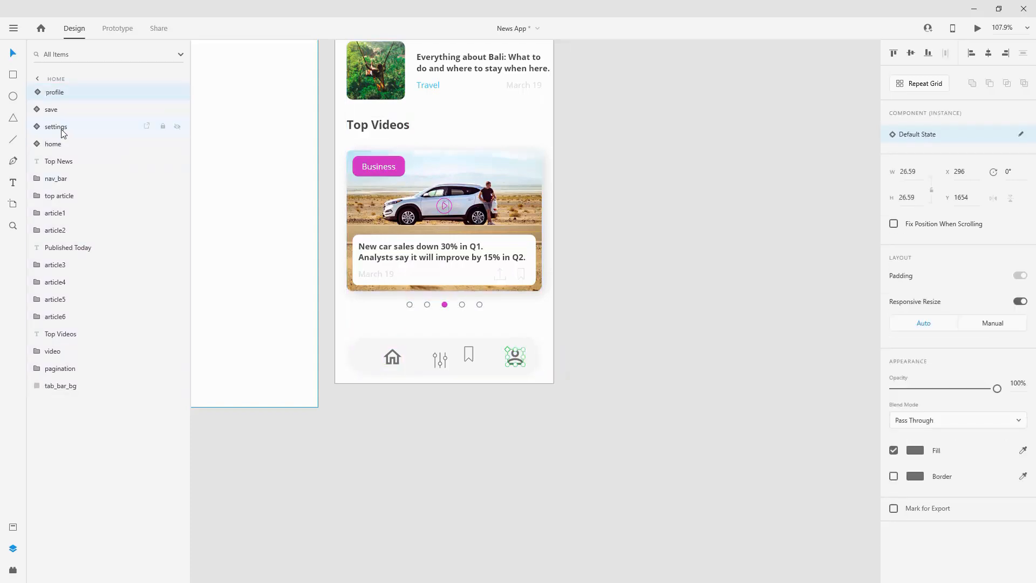
drag(65, 95, 74, 399)
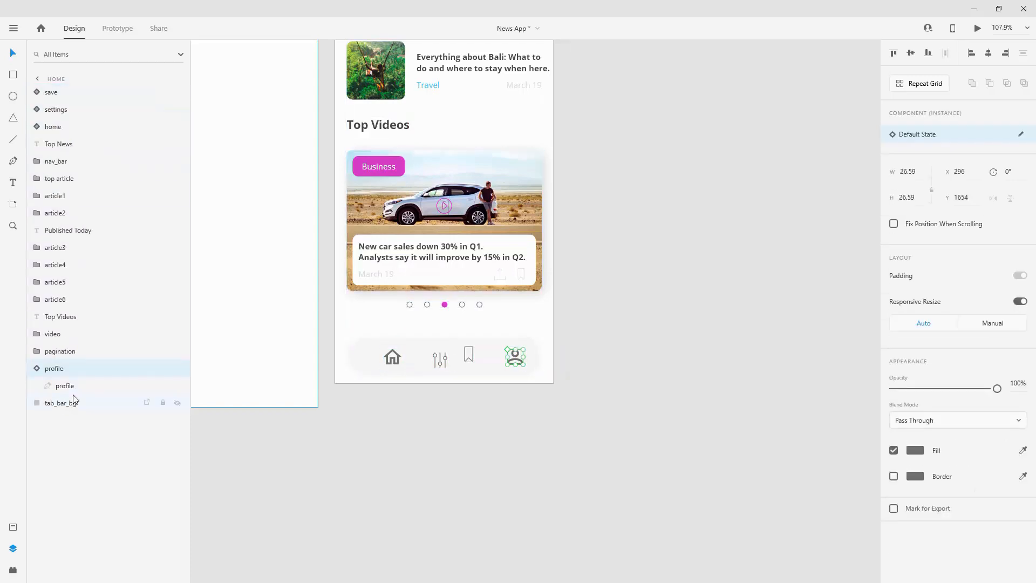
key(ctrl+z)
shift+click(62, 144)
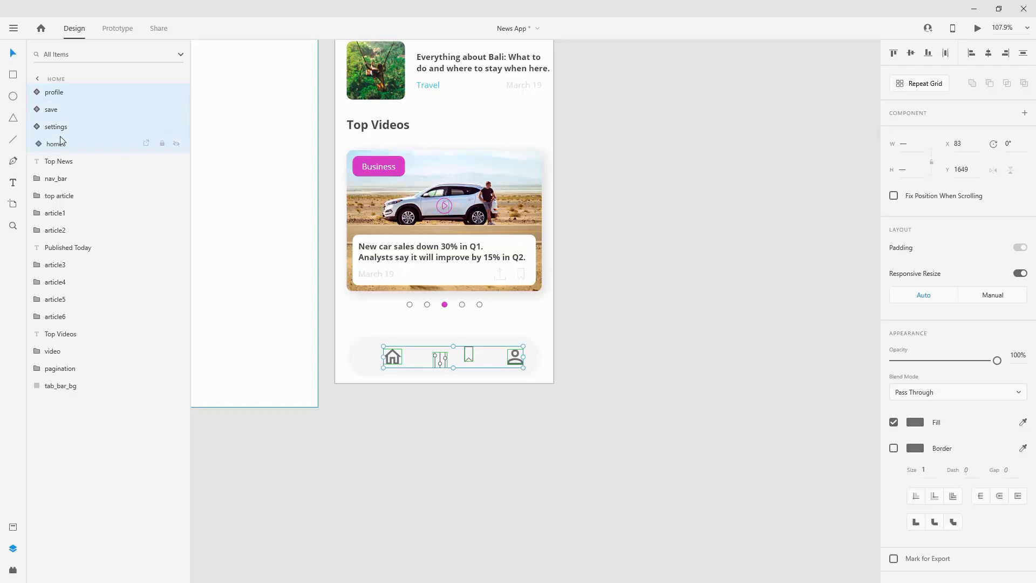
drag(62, 118, 62, 394)
- Group the four icons with tab_bar_bg and name the group tab bar
shift+click(70, 390)
key(ctrl+g)
double_click(54, 317)
text(t)
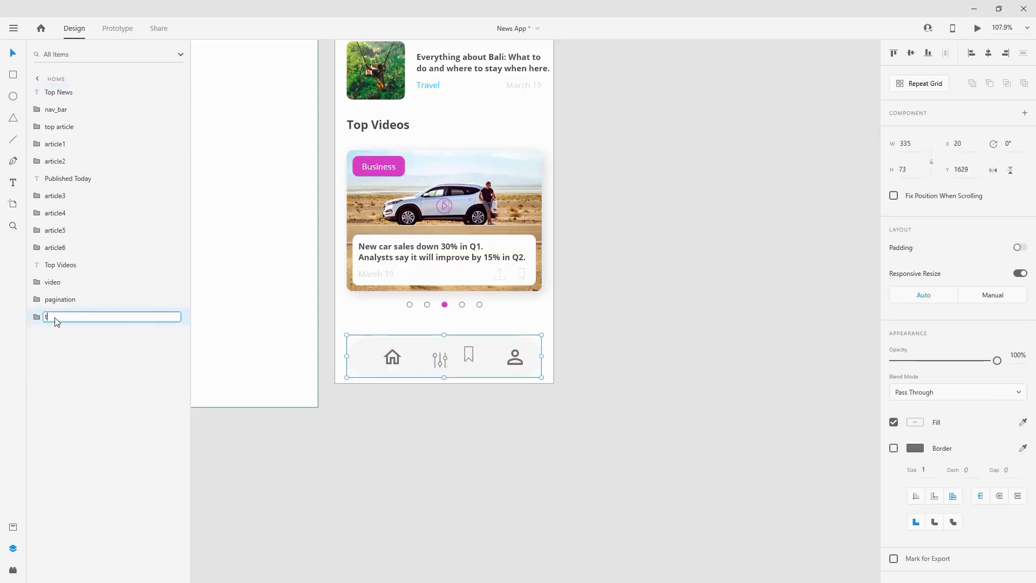
key(Return)
- Align the four tab bar icons and their background along their vertical middles
click(37, 317)
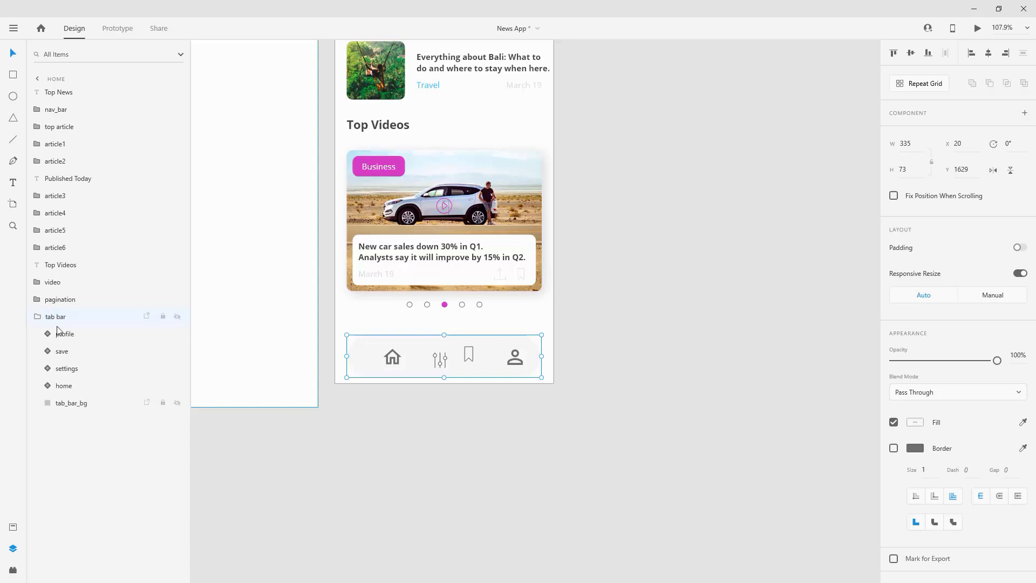
click(65, 333)
shift+click(81, 402)
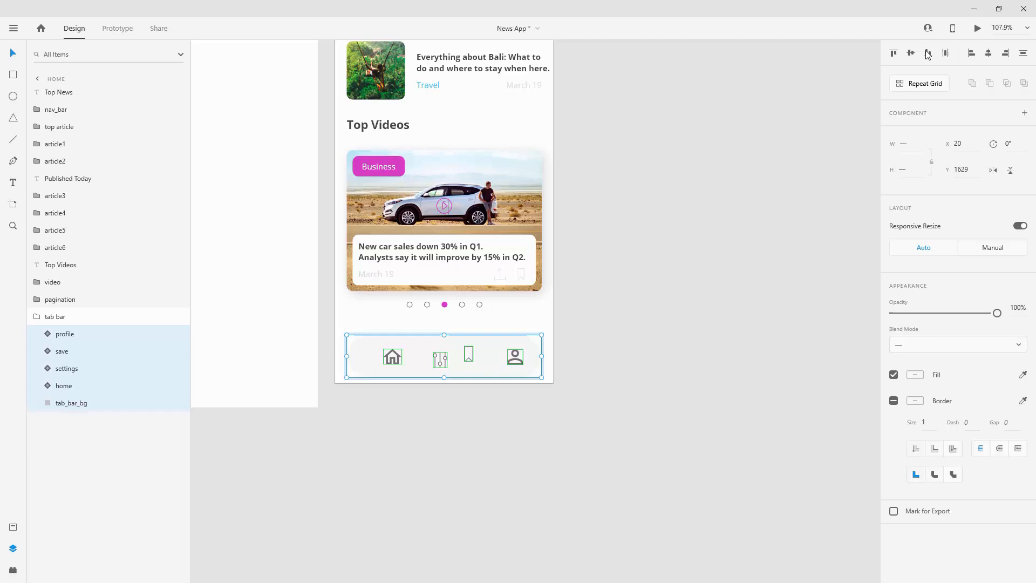
- Reorder the tab bar's icon layers as home, settings, save and profile
click(80, 387)
drag(81, 388, 92, 352)
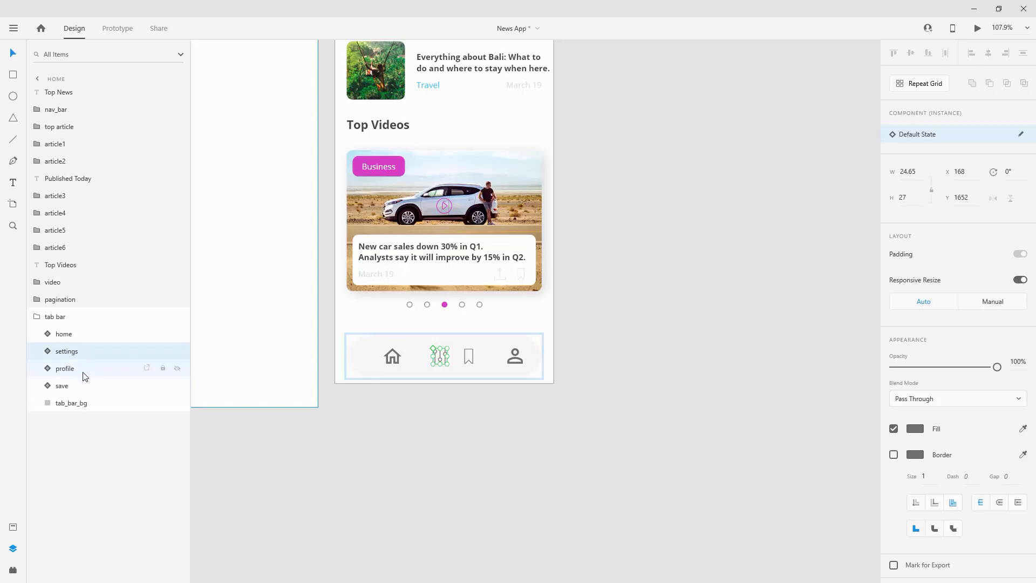
click(79, 368)
click(80, 386)
drag(83, 386, 85, 361)
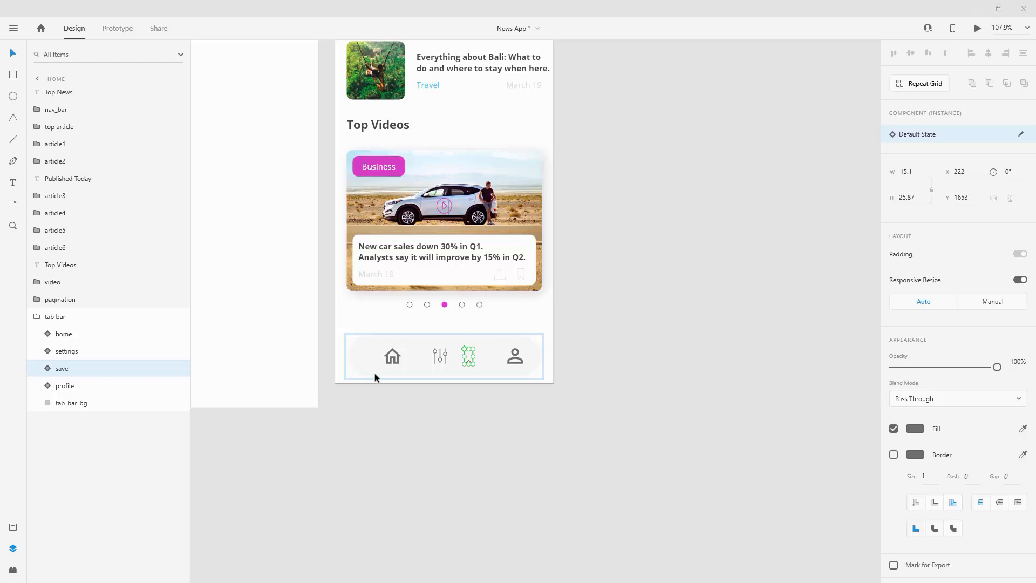
- Recolor the tab bar's home icon with the saved magenta #D940C5
scroll(376, 377, up, 5)
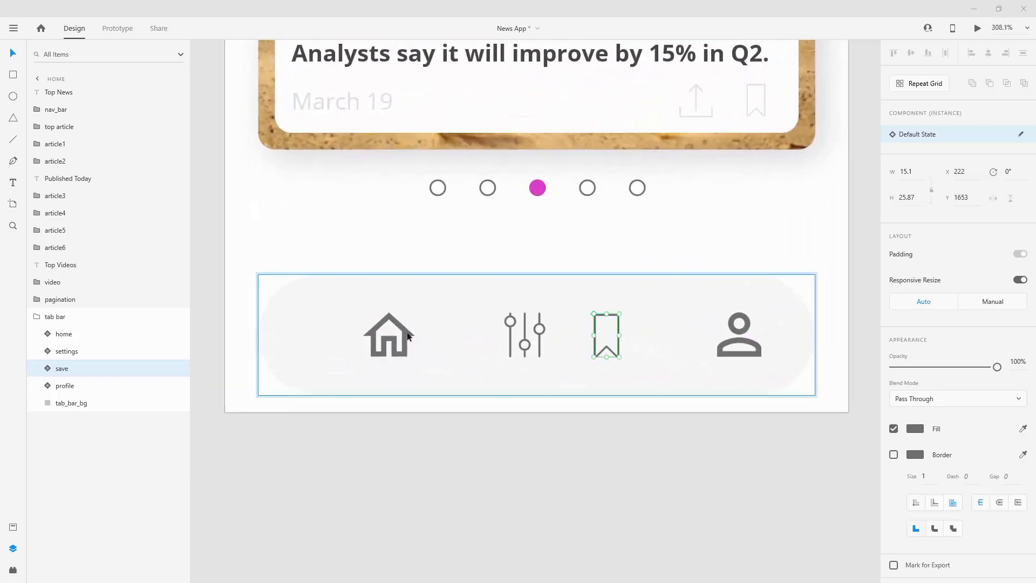
click(407, 336)
click(15, 529)
click(44, 114)
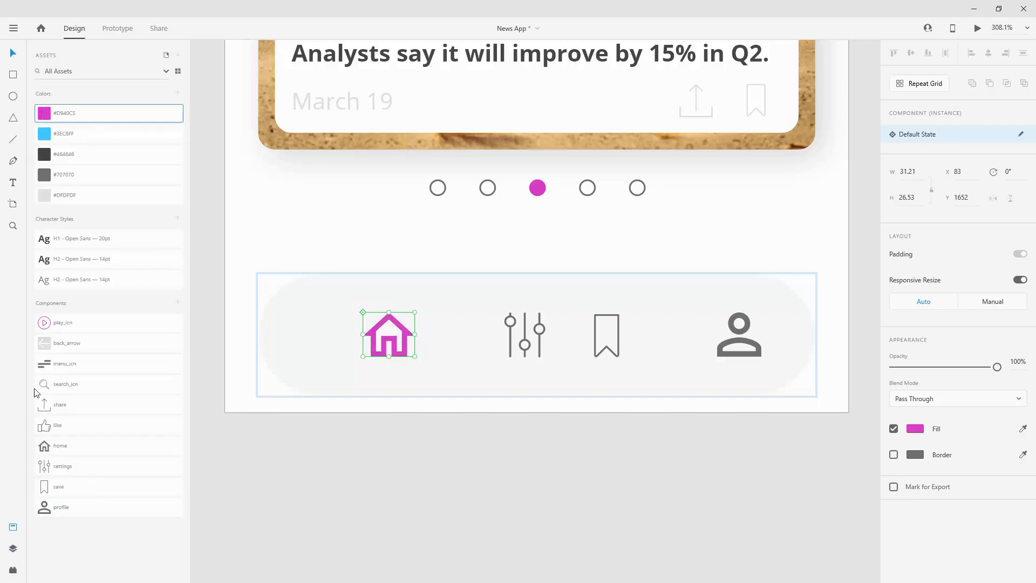
click(13, 549)
- Position the home icon at X 50, 30 px in from the tab bar's left edge
drag(408, 328, 296, 331)
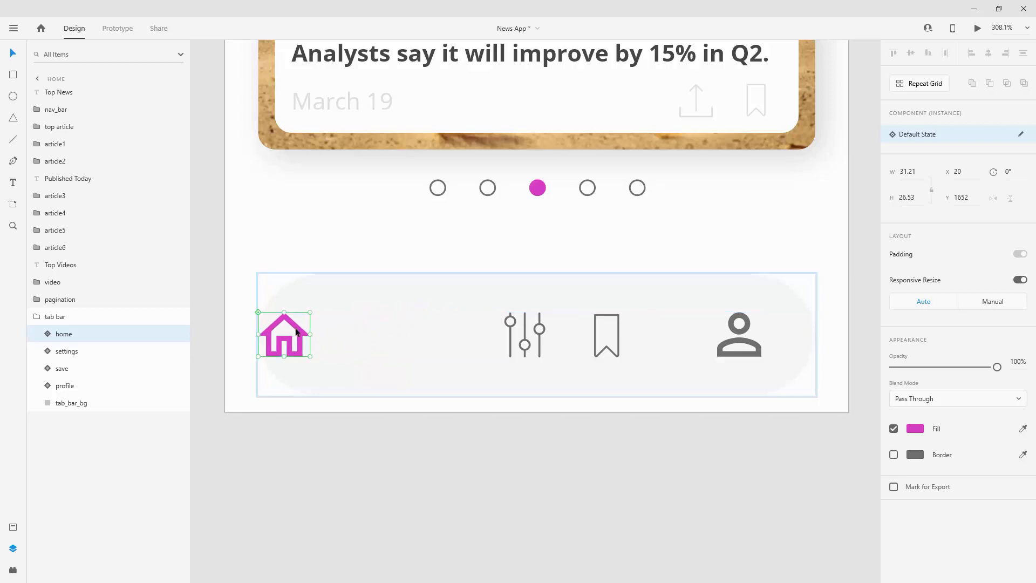
key(shift+Right)
key(shift+Right)
key(shift+Right)
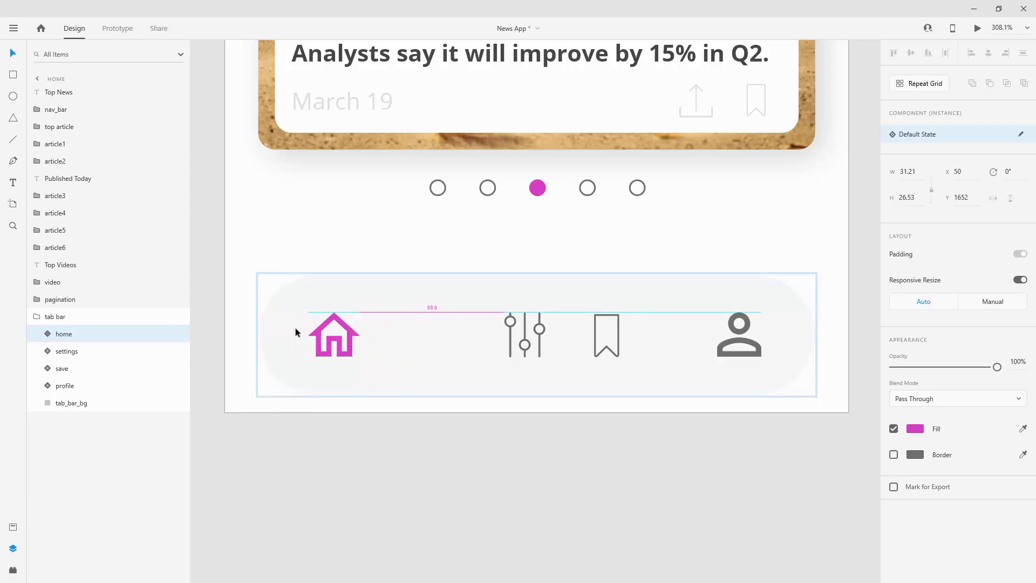
- Position the profile icon at X 298, about 30 px in from the tab bar's right edge
drag(751, 344, 810, 343)
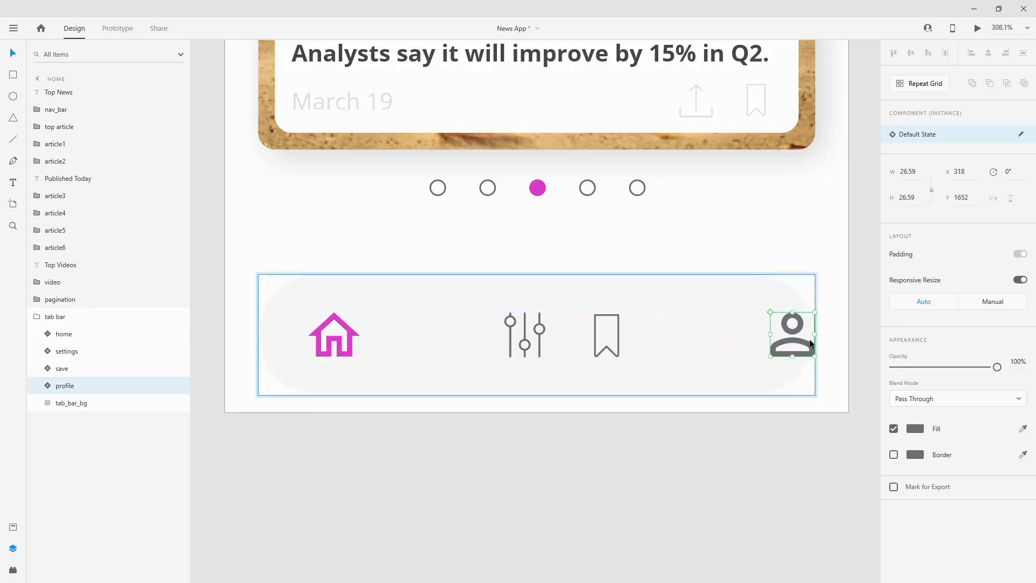
key(shift+Left)
key(shift+Left)
key(shift+Left)
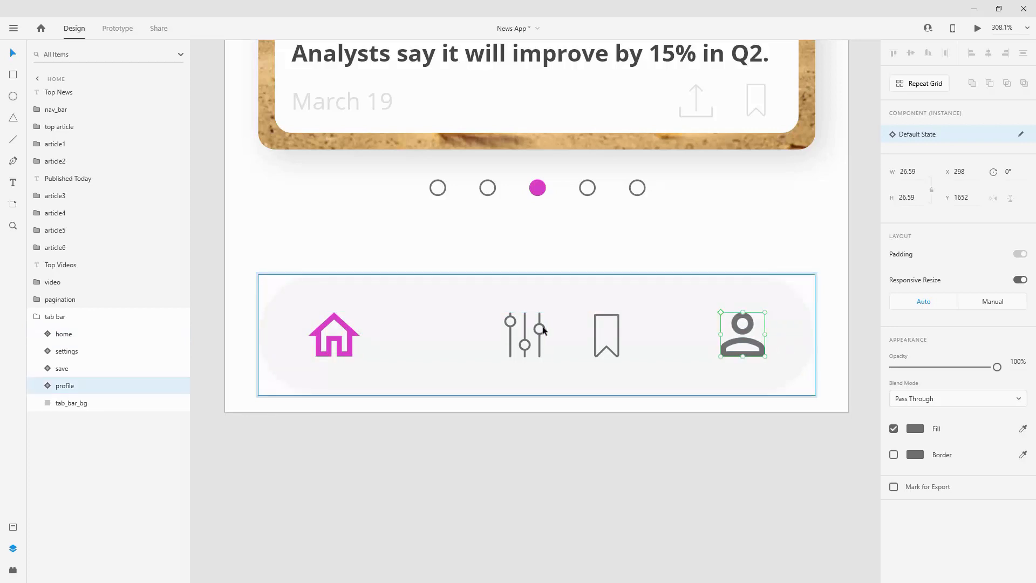
- Shift the settings icon toward the home icon and distribute all four tab bar icons evenly horizontally, then collapse the group
drag(540, 328, 490, 328)
click(98, 335)
shift+click(81, 386)
click(946, 54)
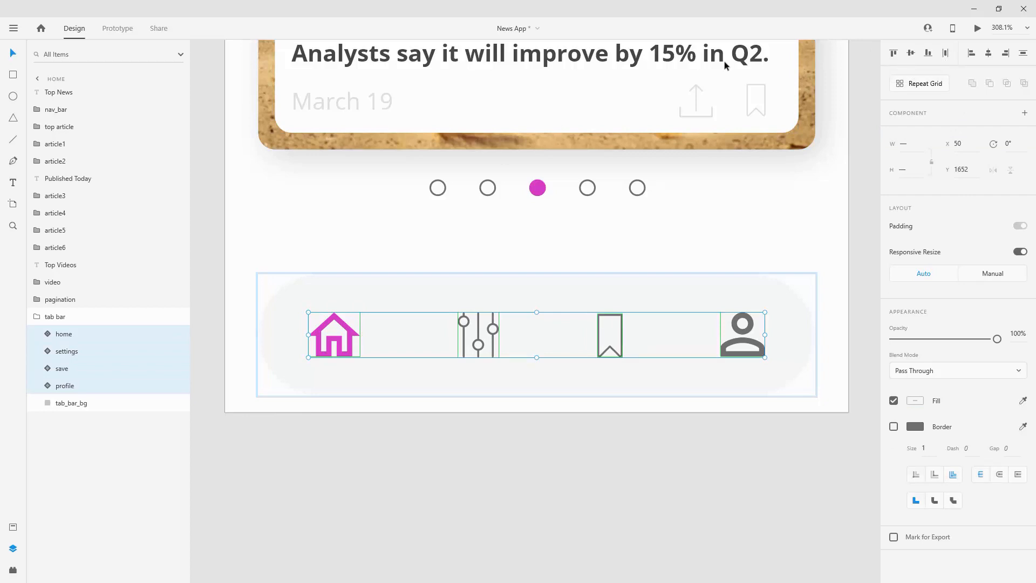
click(37, 319)
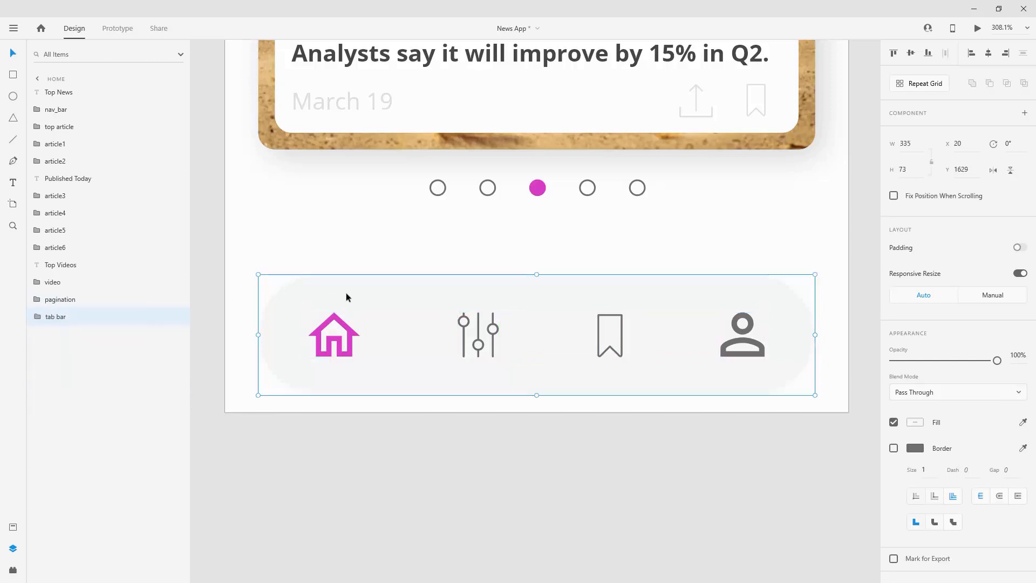
- Move the whole tab bar slightly up, closer to the pagination dots on the Home artboard
scroll(627, 213, down, 5)
key(alt)
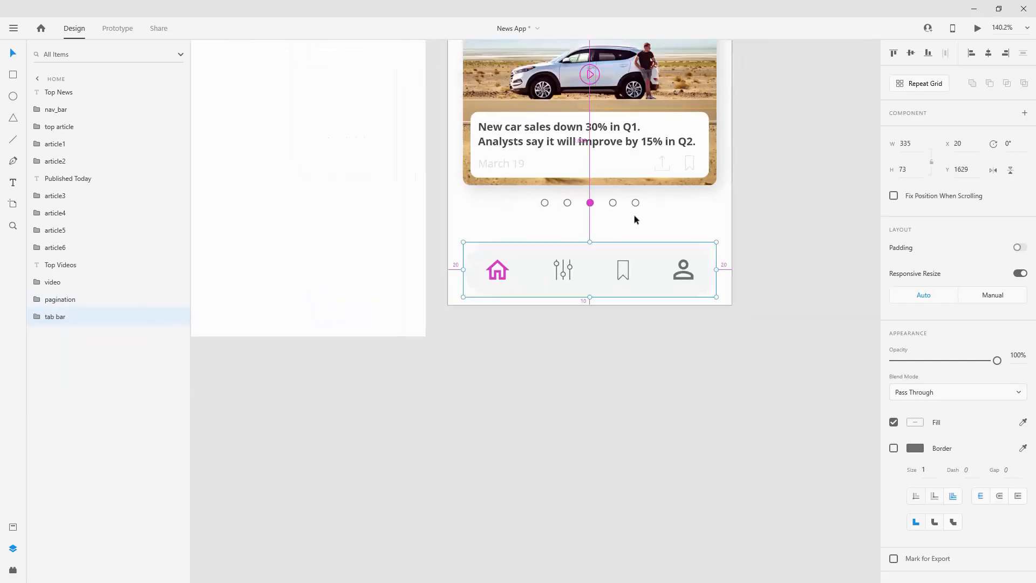
scroll(634, 219, down, 5)
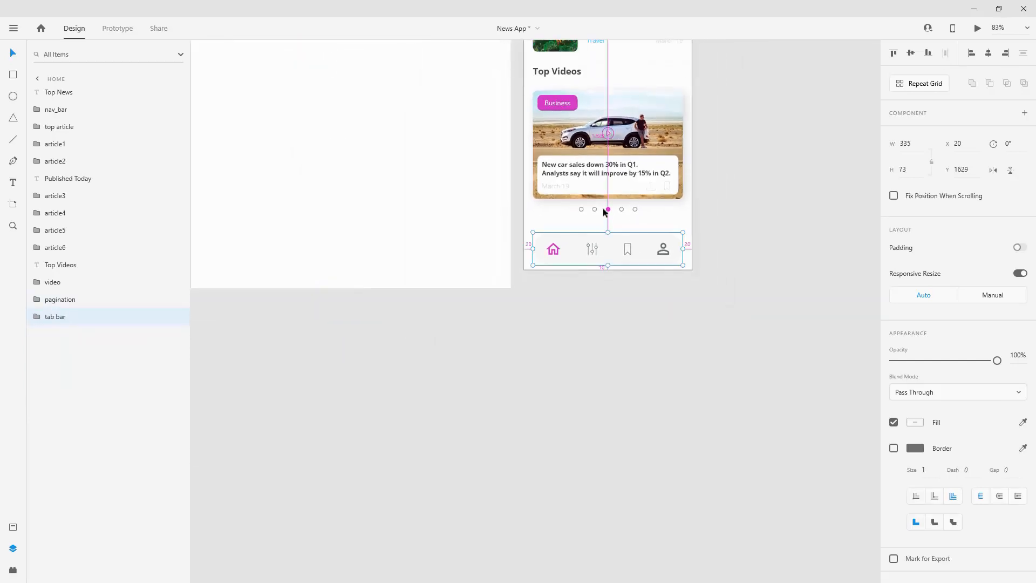
scroll(607, 209, up, 6)
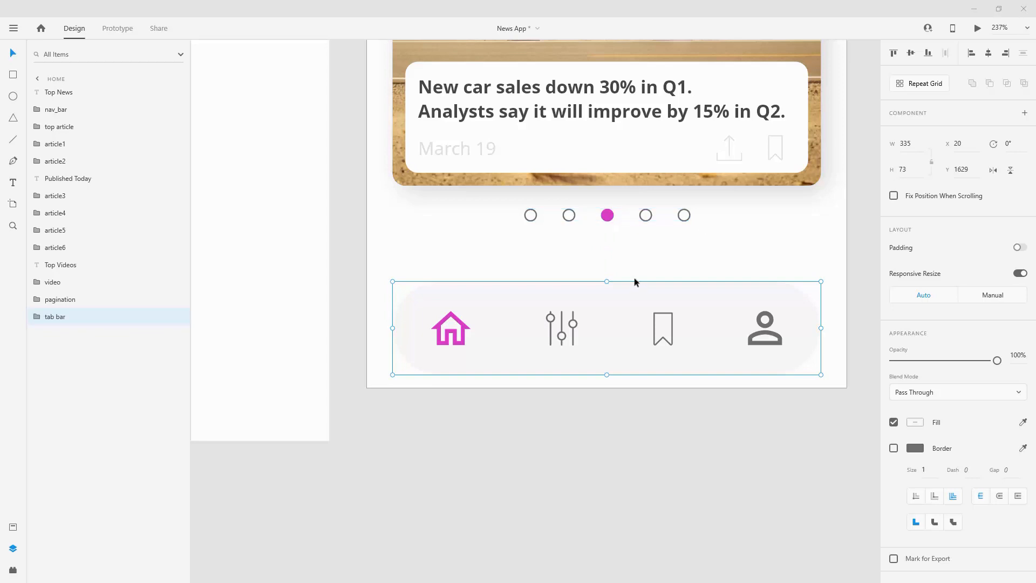
drag(627, 324, 628, 265)
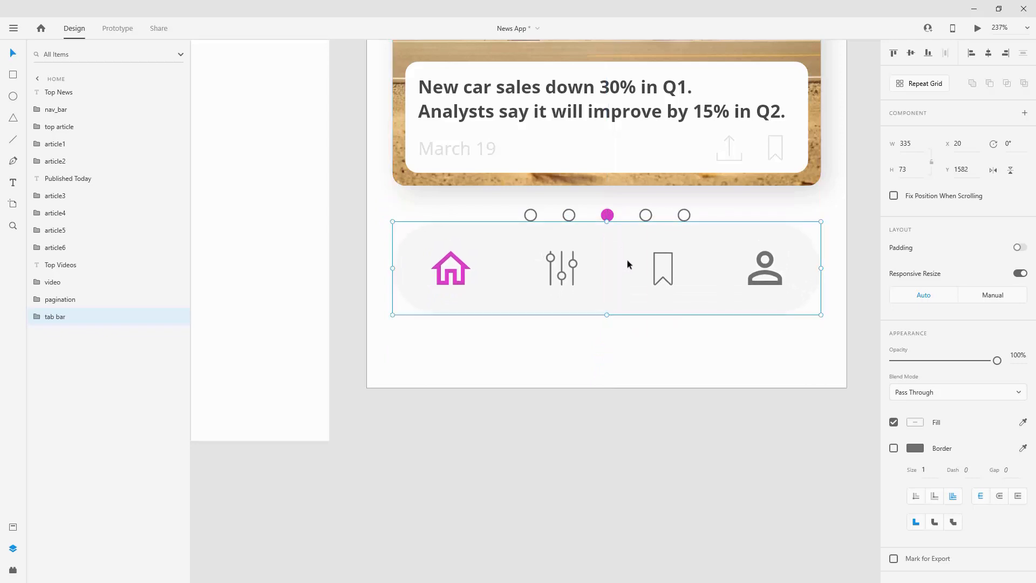
key(shift+Down)
key(shift+Down)
key(shift+Down)
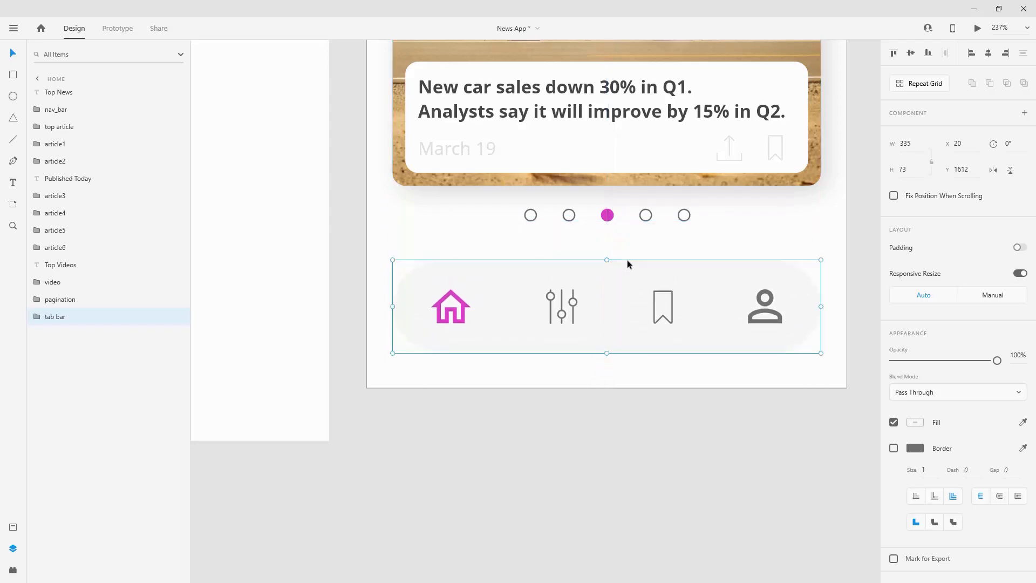
key(shift+Down)
- Shorten the Home artboard to a height of 1695 so its lower edge meets the tab bar
scroll(606, 383, up, 3)
scroll(605, 383, up, 2)
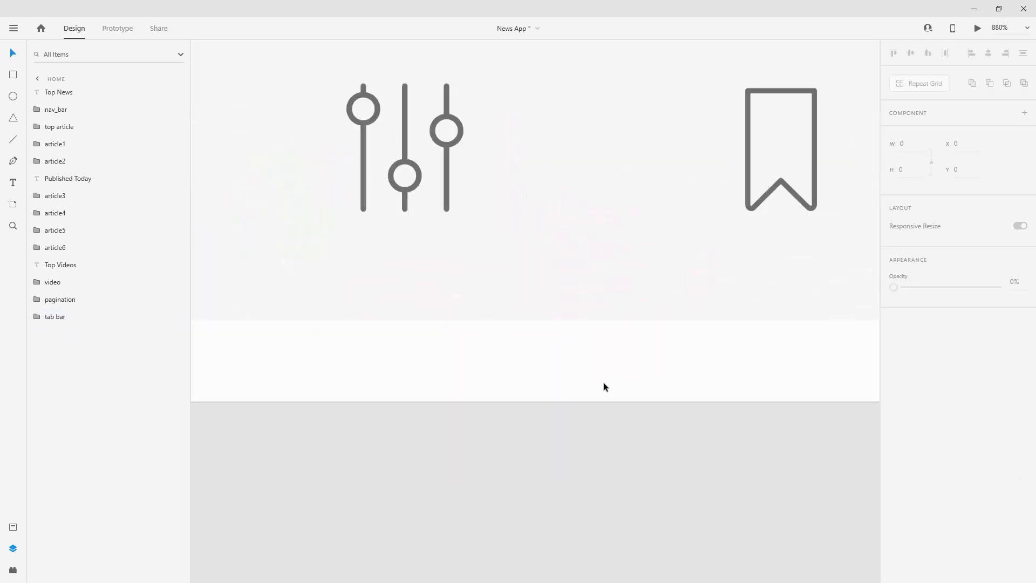
click(572, 401)
drag(572, 402, 570, 306)
scroll(573, 332, up, 5)
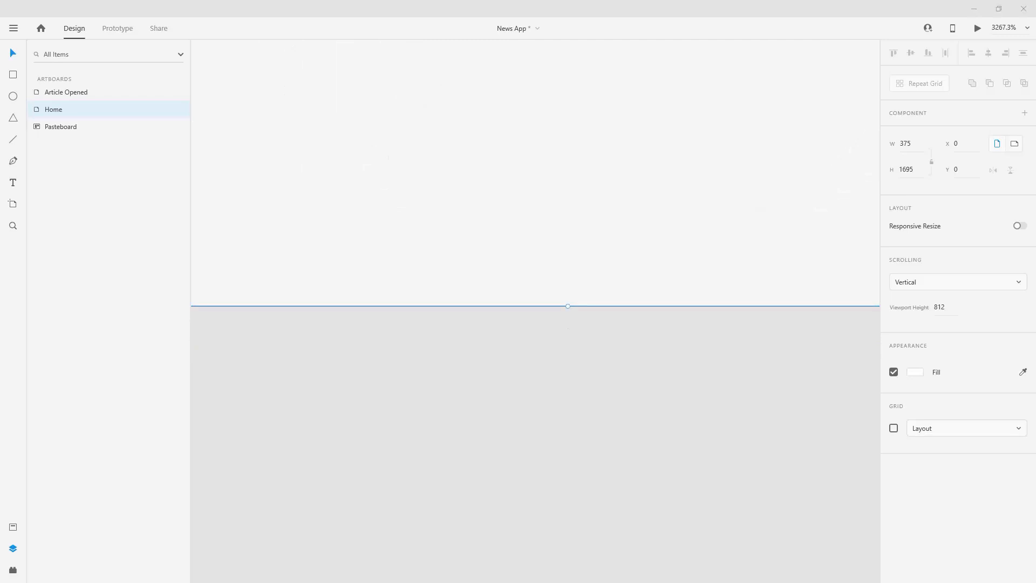
scroll(605, 269, down, 4)
click(671, 319)
scroll(570, 270, down, 6)
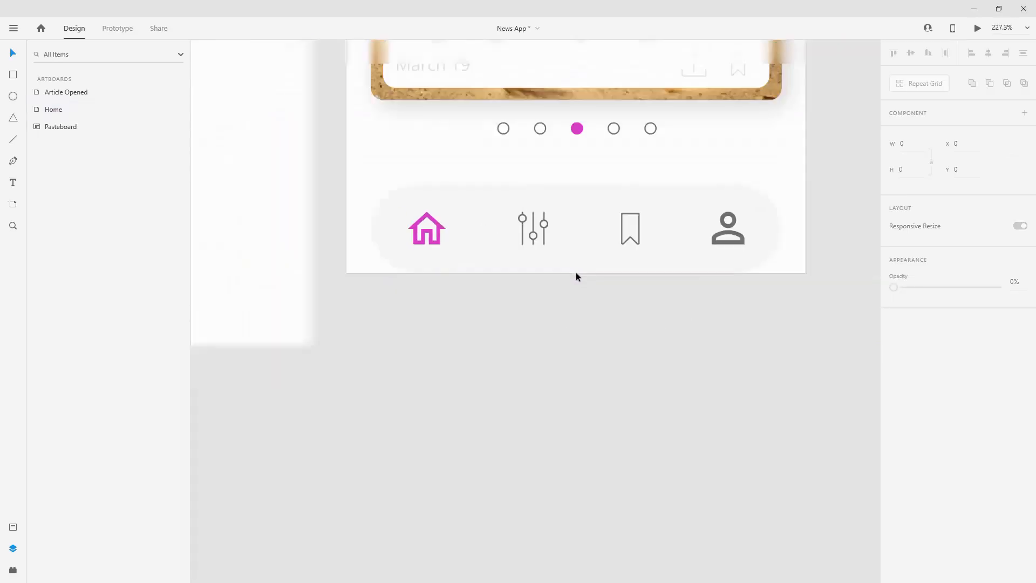
scroll(575, 272, down, 3)
- Raise the tab bar to Y 1612, leaving a 10 px margin above the artboard's lower edge
click(598, 250)
key(shift+Up)
key(alt)
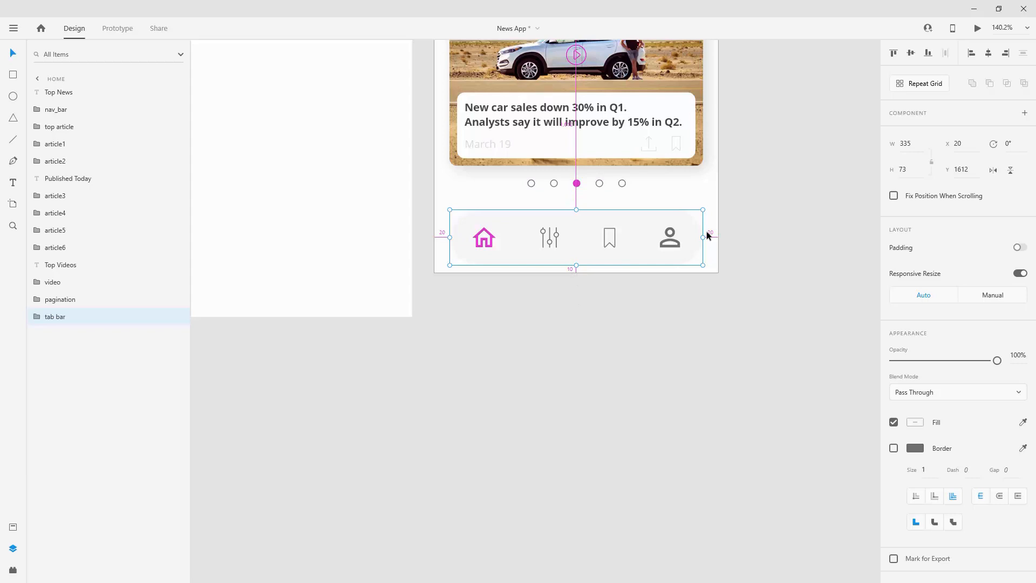
click(673, 315)
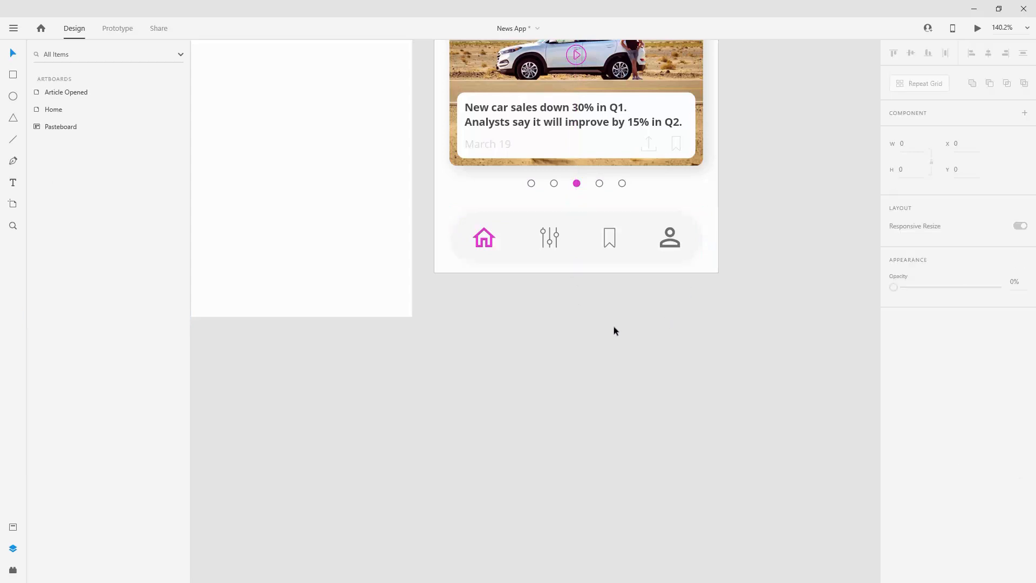
- Draw a full-width 375 by 442 px rectangle at the top of the Article Opened artboard
key(ctrl+0)
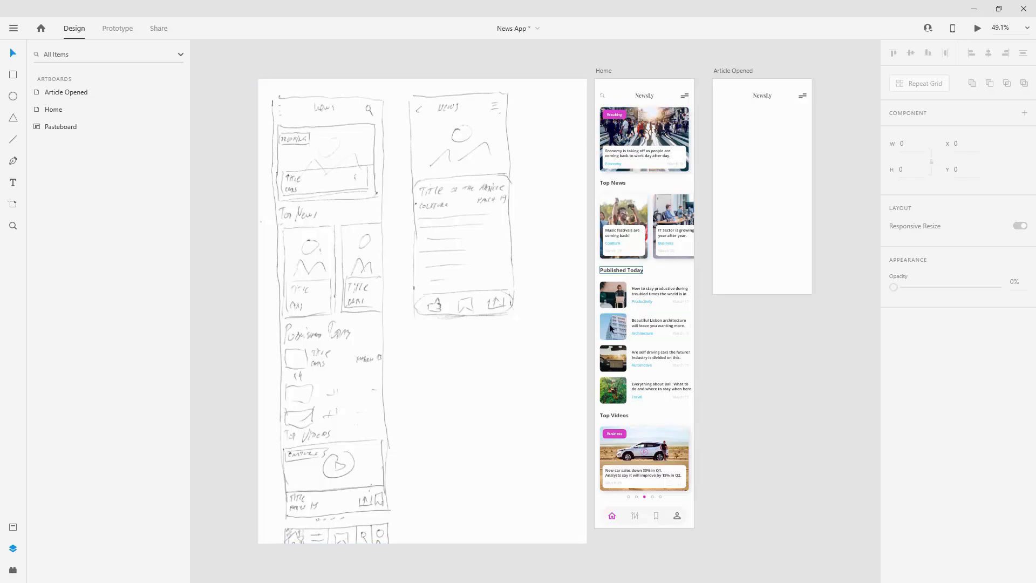
click(625, 217)
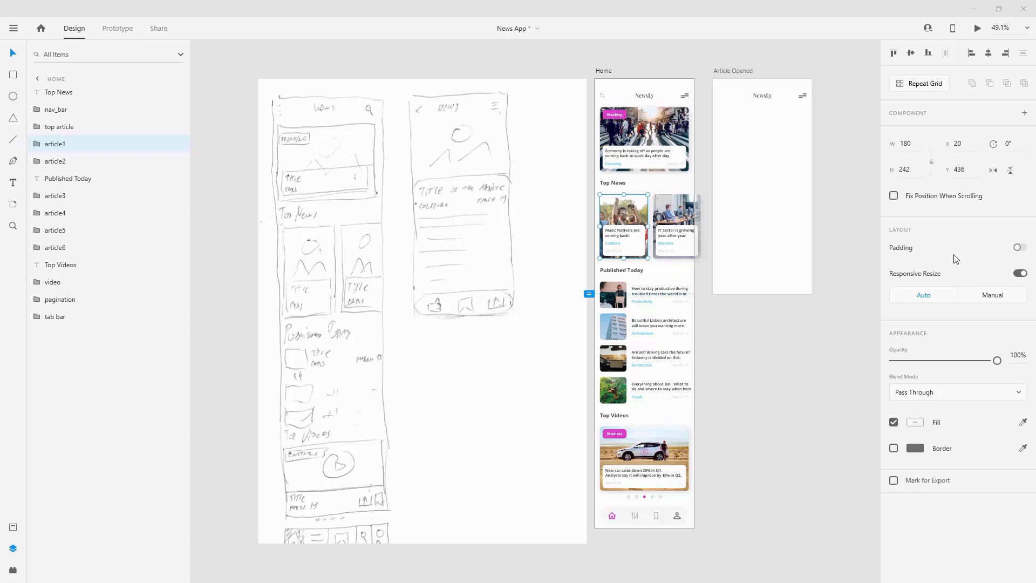
click(762, 163)
click(13, 74)
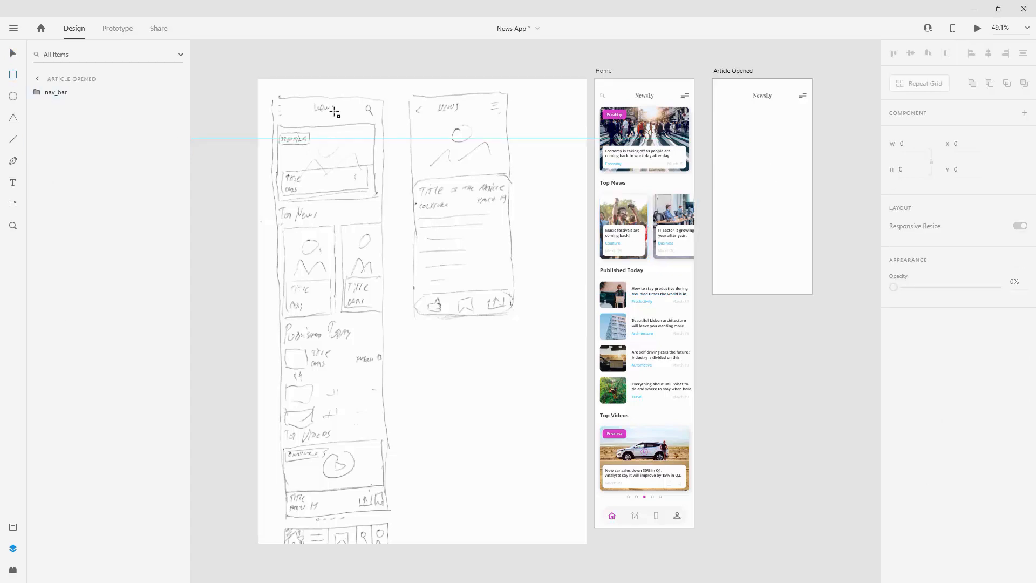
drag(711, 80, 809, 197)
scroll(788, 118, up, 5)
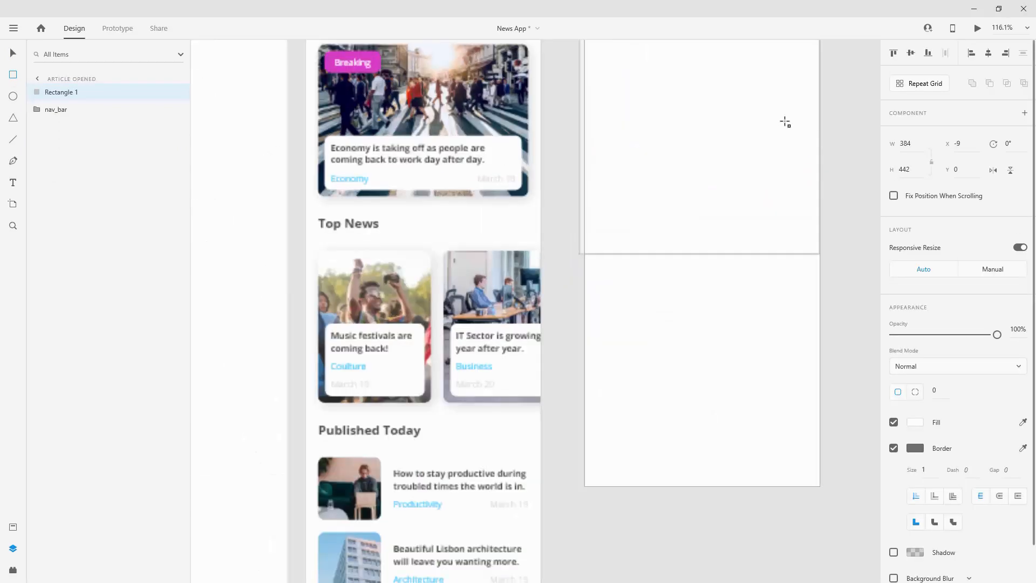
drag(532, 189, 539, 189)
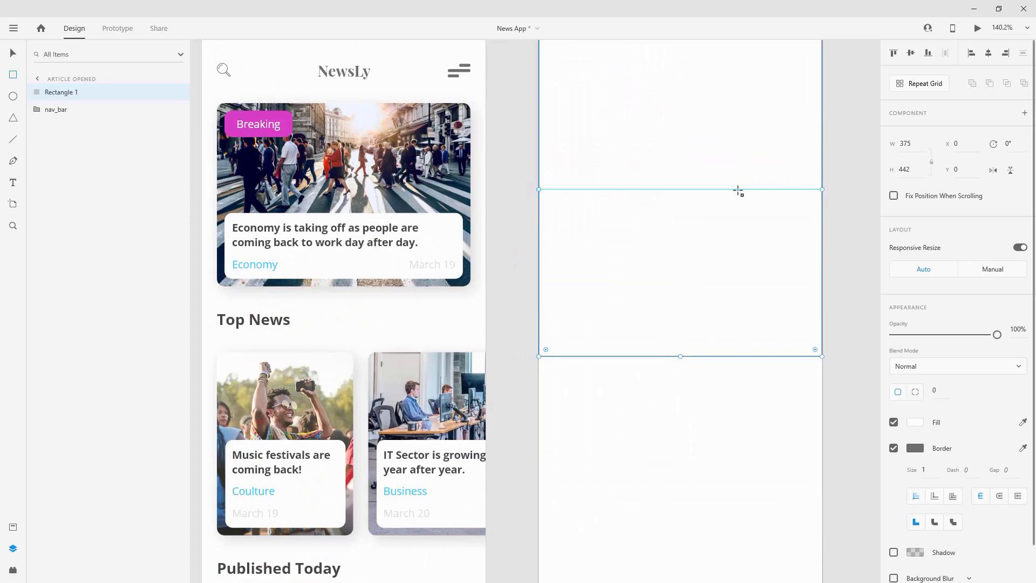
- Set the rectangle's height to 263 px and remove its border
scroll(736, 189, down, 3)
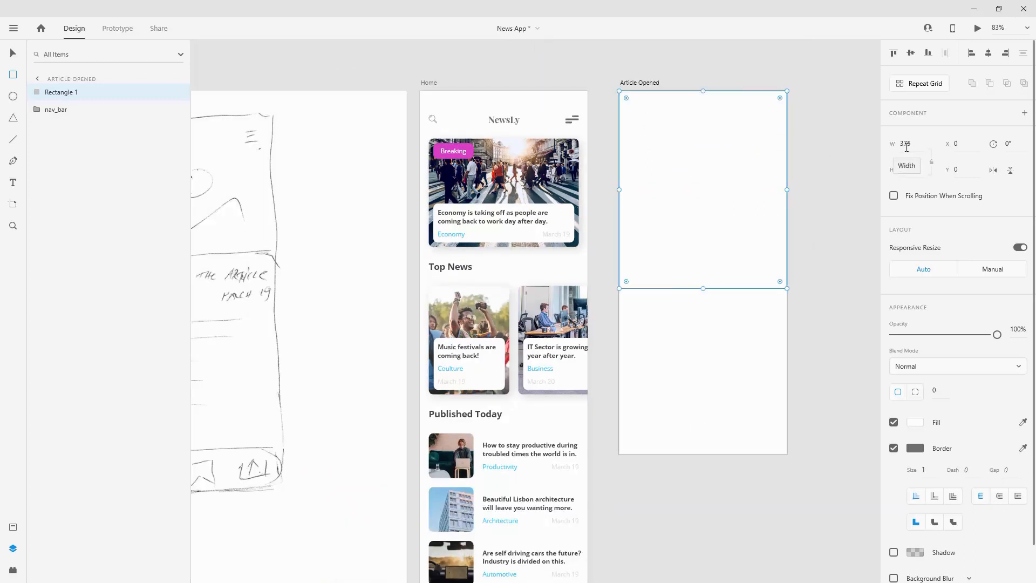
click(916, 169)
text(263)
key(Return)
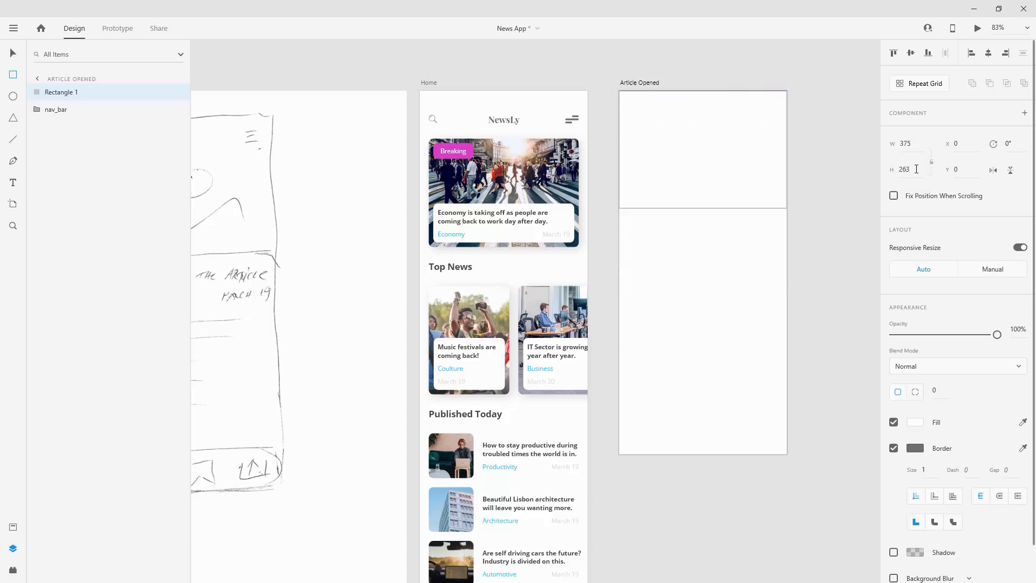
click(894, 448)
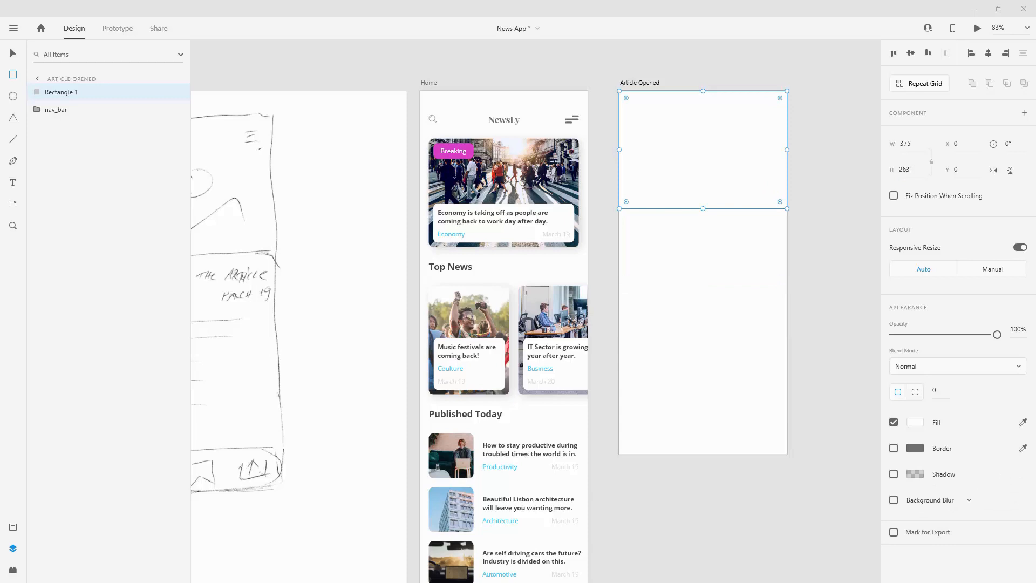
- Fill the rectangle with the festival crowd photo img2, then enlarge and shift the photo inside its frame
drag(977, 165, 708, 167)
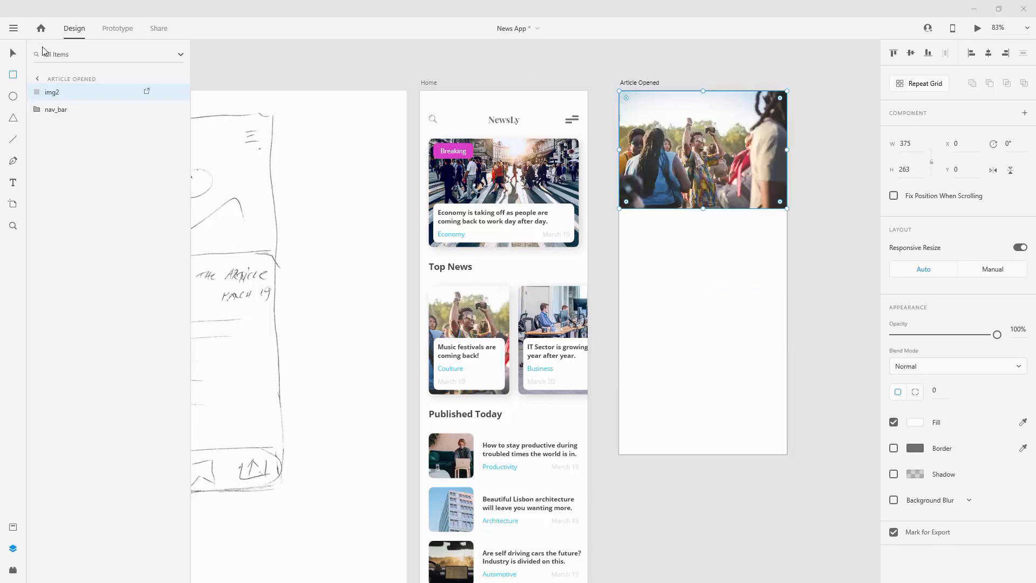
click(21, 52)
double_click(746, 144)
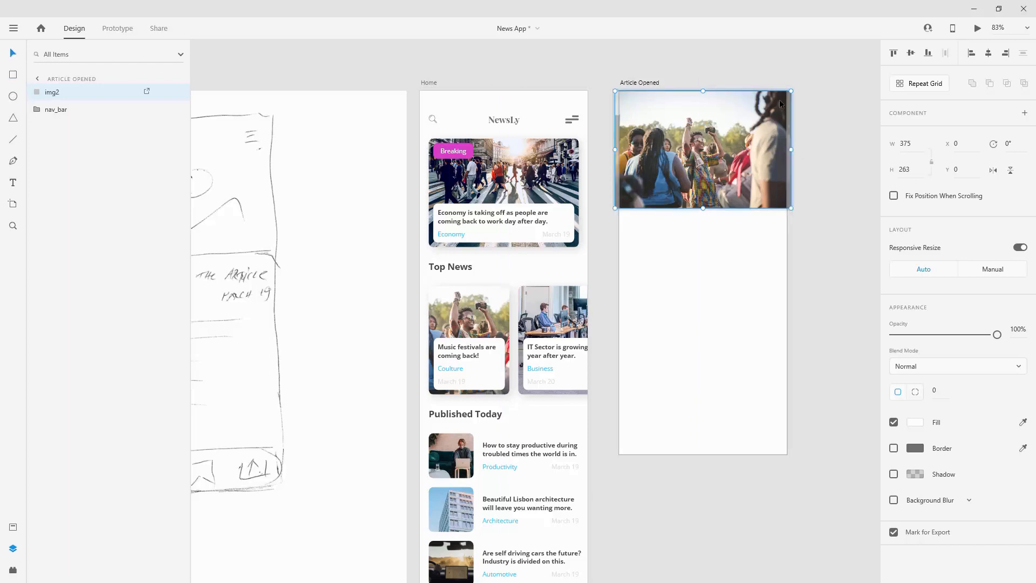
drag(791, 91, 816, 68)
drag(765, 116, 751, 114)
- Send the img2 photo behind the nav_bar group on the Article Opened artboard
key(ctrl+bracketleft)
scroll(725, 111, up, 3)
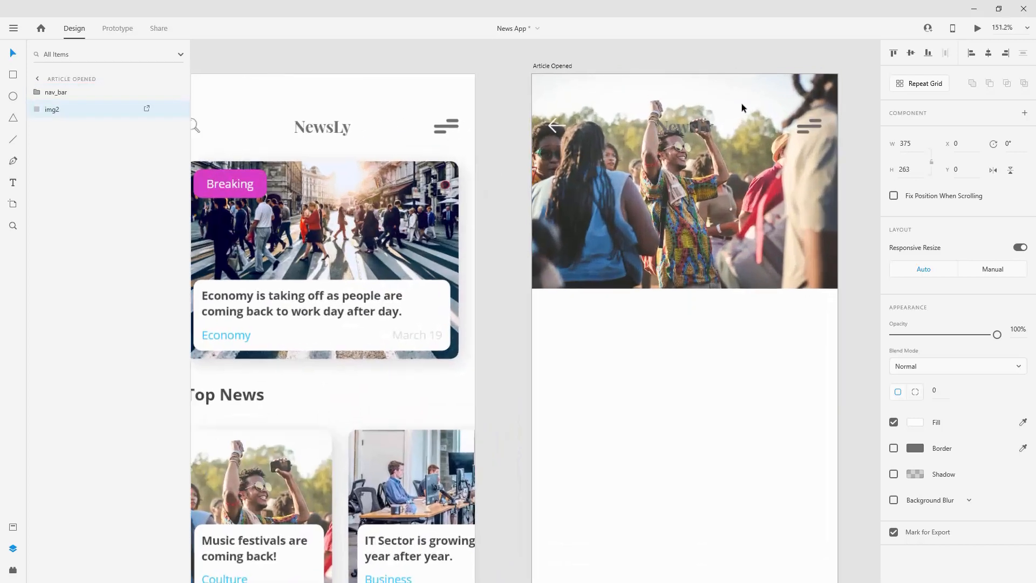
scroll(741, 103, up, 1)
click(647, 347)
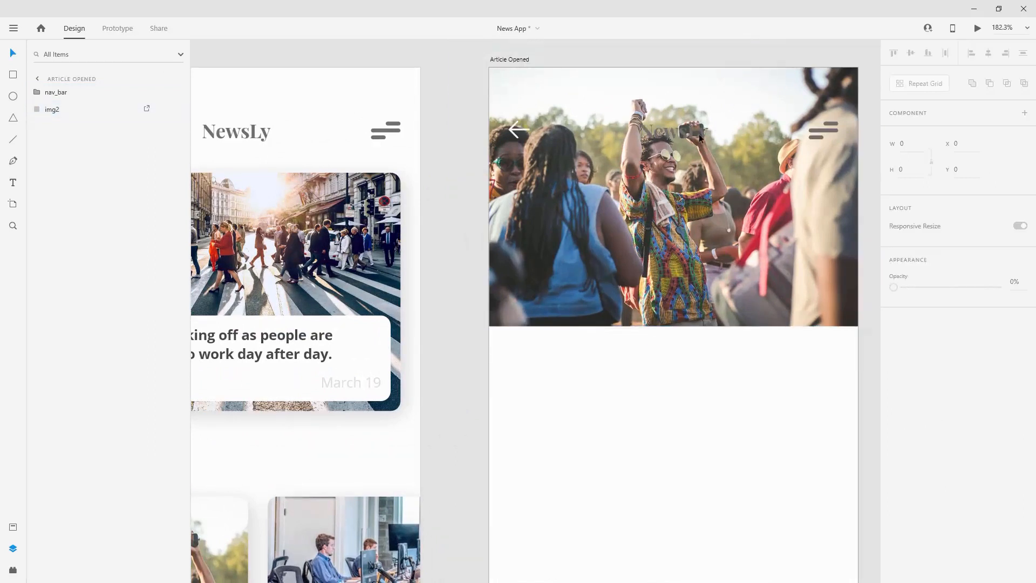
- Recolor the NewsLy title and the menu icon in the Article Opened navigation bar white
double_click(676, 133)
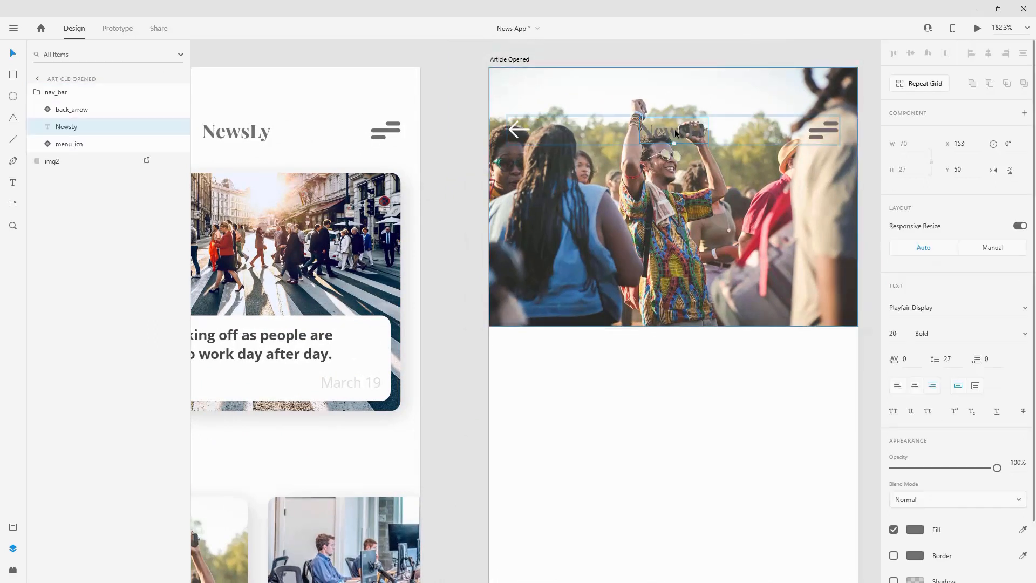
double_click(675, 134)
click(915, 530)
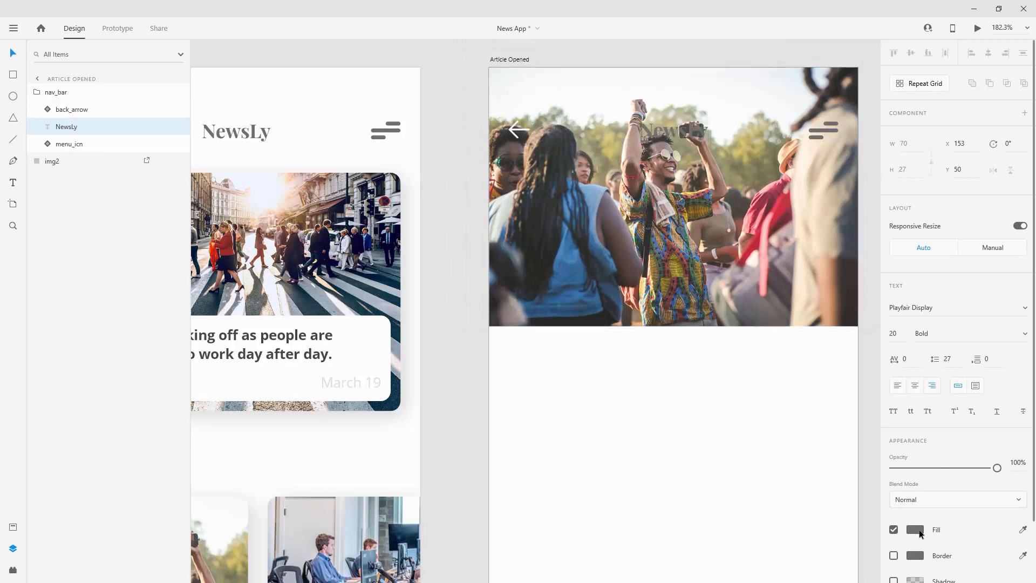
click(88, 144)
click(917, 430)
drag(754, 398, 506, 276)
click(593, 373)
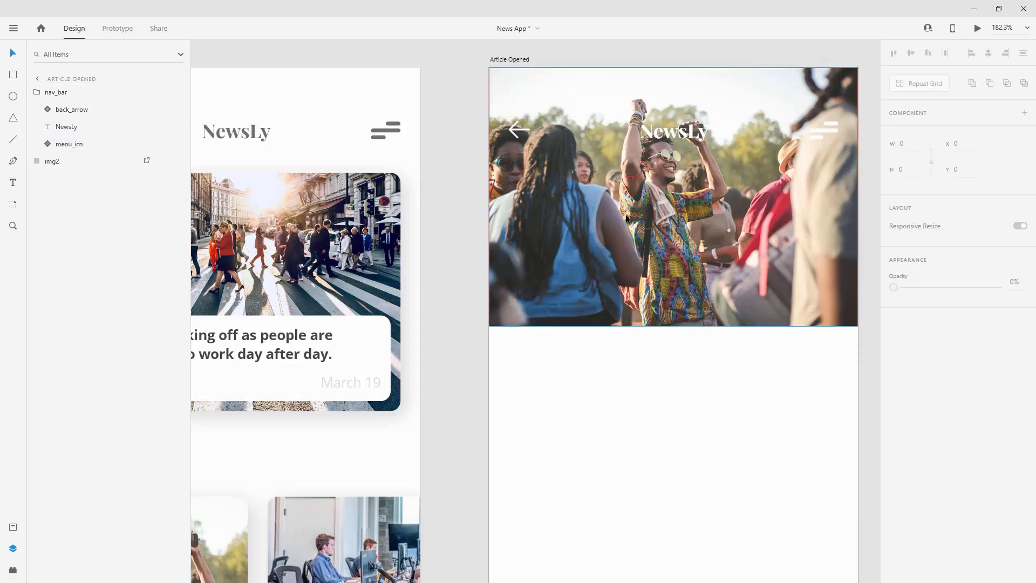
- Place a 375 by 94 px dark-to-transparent rectangle named gradient behind the icons and title in the nav_bar group
scroll(626, 215, down, 3)
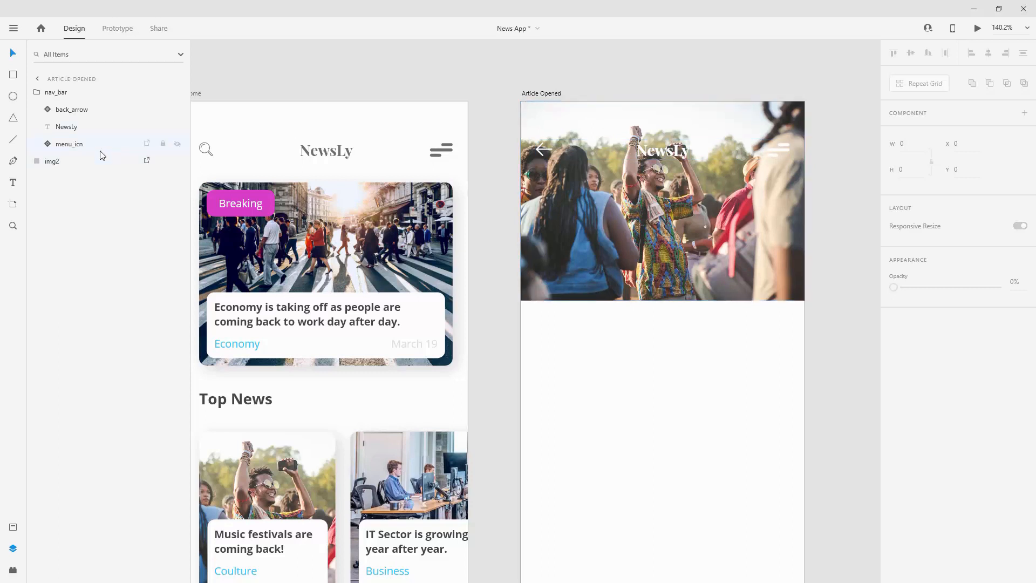
key(ctrl+z)
drag(60, 109, 48, 168)
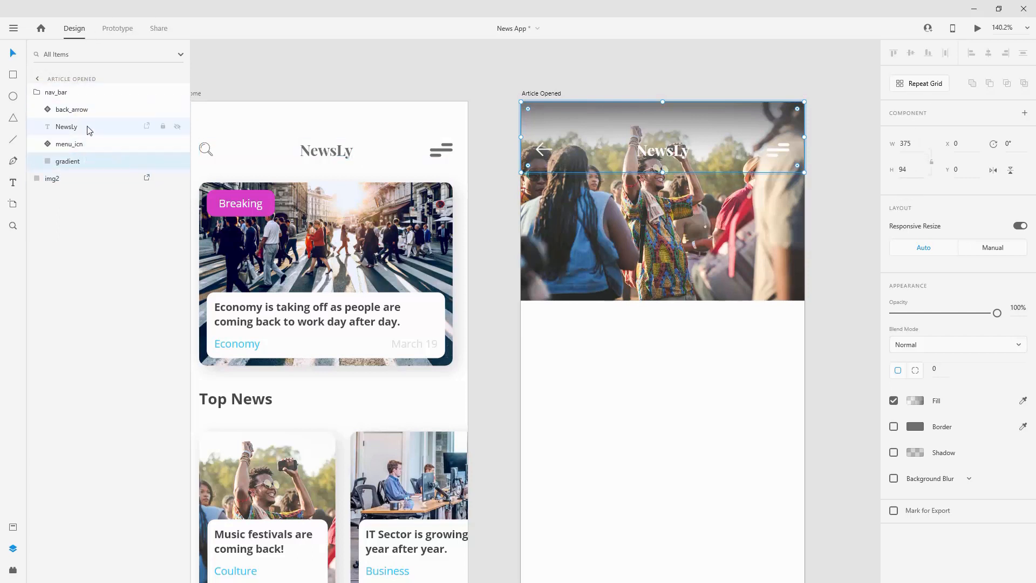
- Examine the color and opacity of both stops in the navigation bar's linear gradient, then collapse the nav_bar group
click(916, 401)
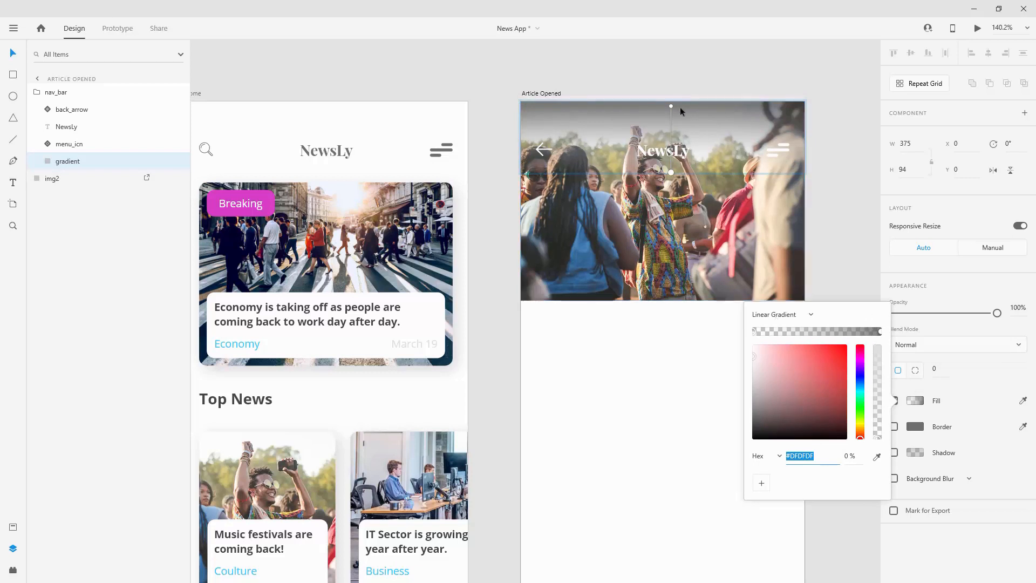
mouse_move(671, 107)
mouse_down()
mouse_move(712, 140)
mouse_move(671, 106)
mouse_up()
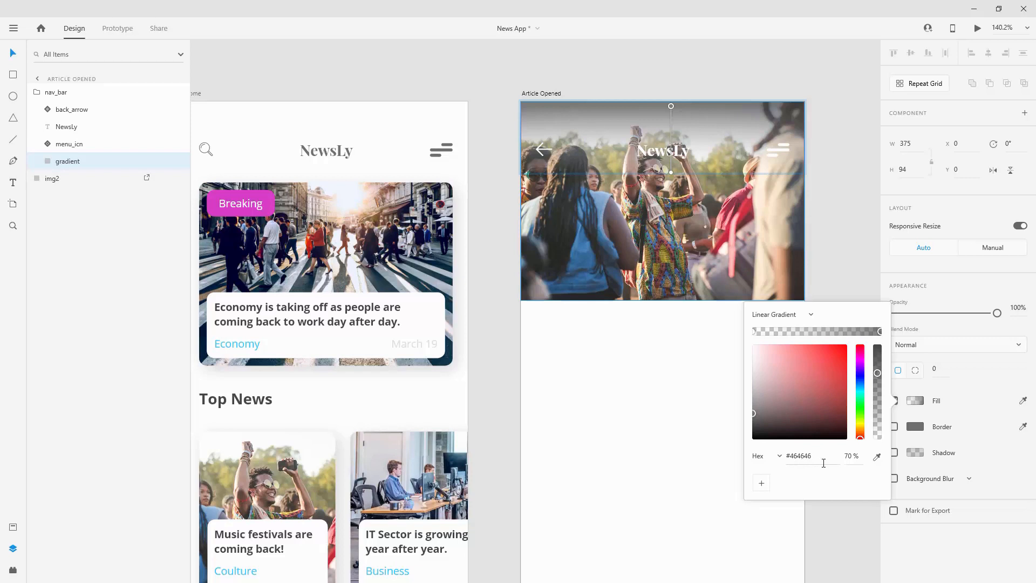
click(754, 332)
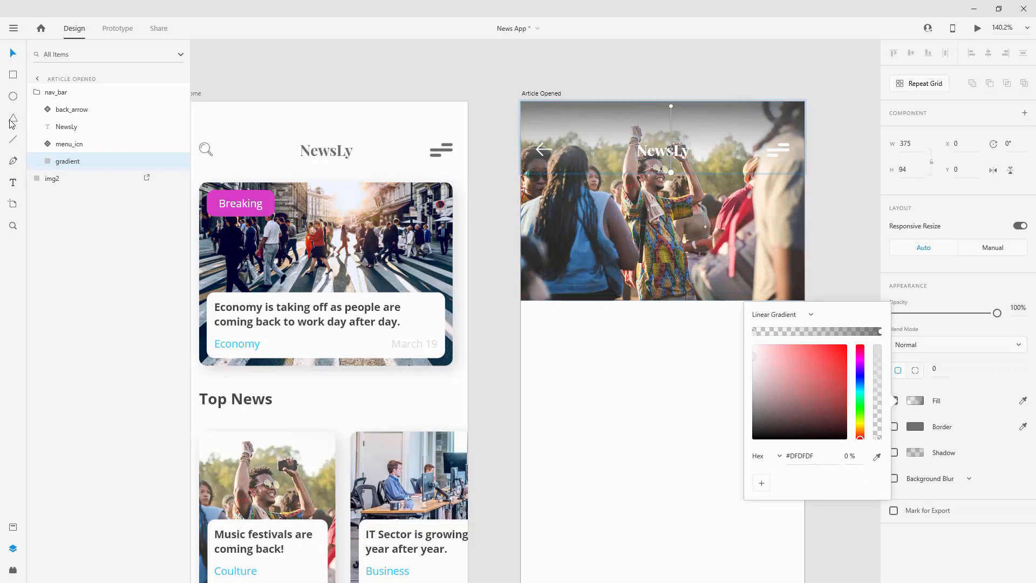
click(39, 97)
click(37, 93)
click(683, 444)
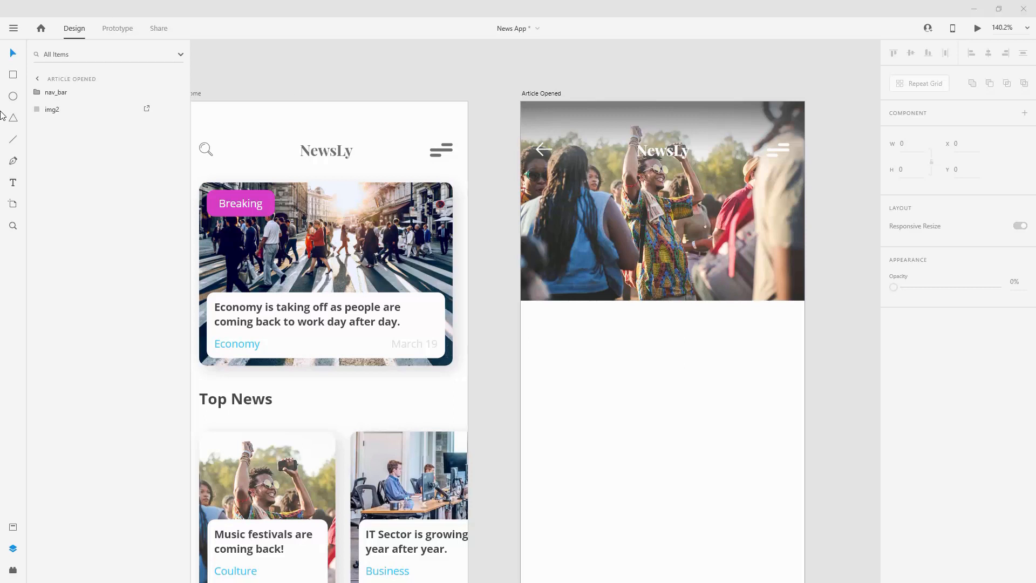
- Draw a 375 by 569 px rectangle on the Article Opened artboard from Y 243 down to its lower edge, overlapping the photo
click(12, 76)
scroll(468, 169, down, 5)
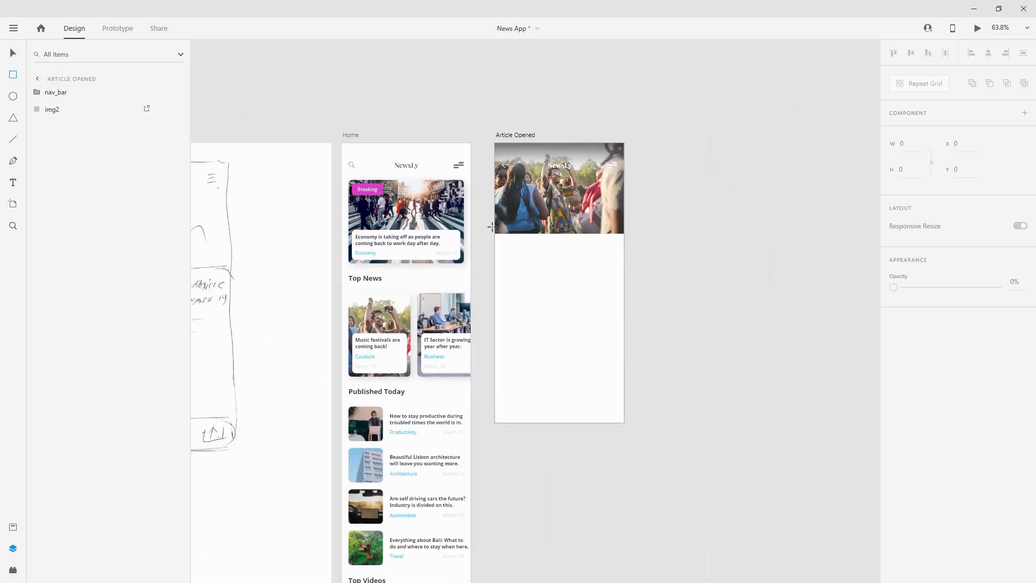
drag(492, 227, 532, 255)
drag(548, 294, 624, 423)
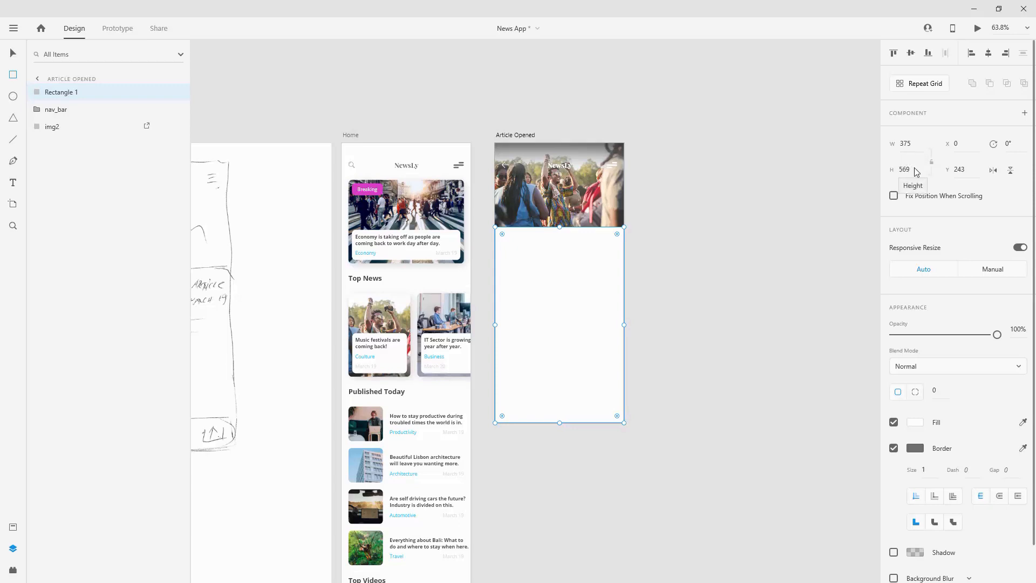
click(915, 169)
text(56)
- Round only the two upper corners of the white rectangle to 20 and remove its border
click(916, 392)
click(942, 388)
text(20)
key(Tab)
text(20)
key(Return)
click(893, 448)
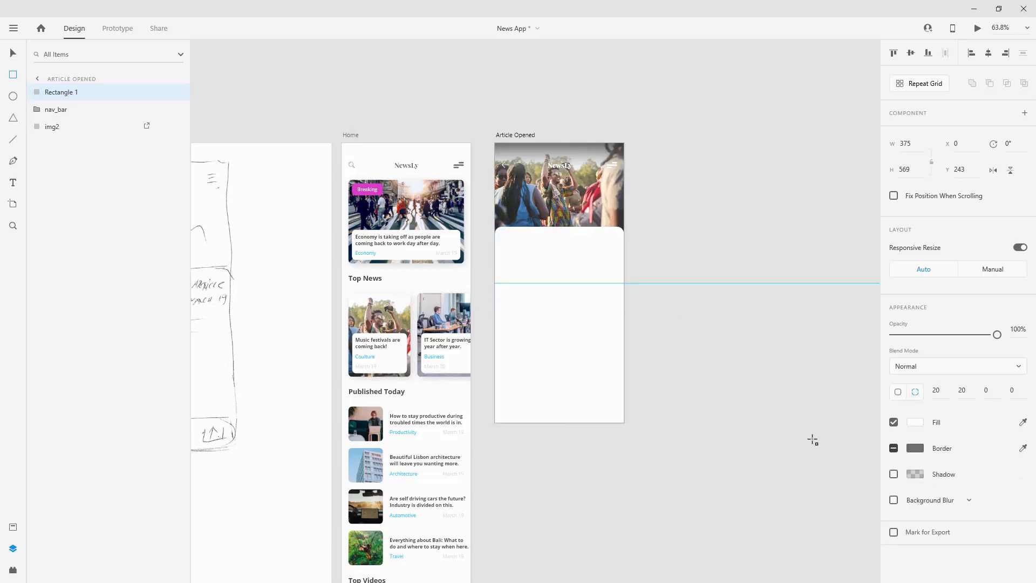
scroll(541, 278, up, 5)
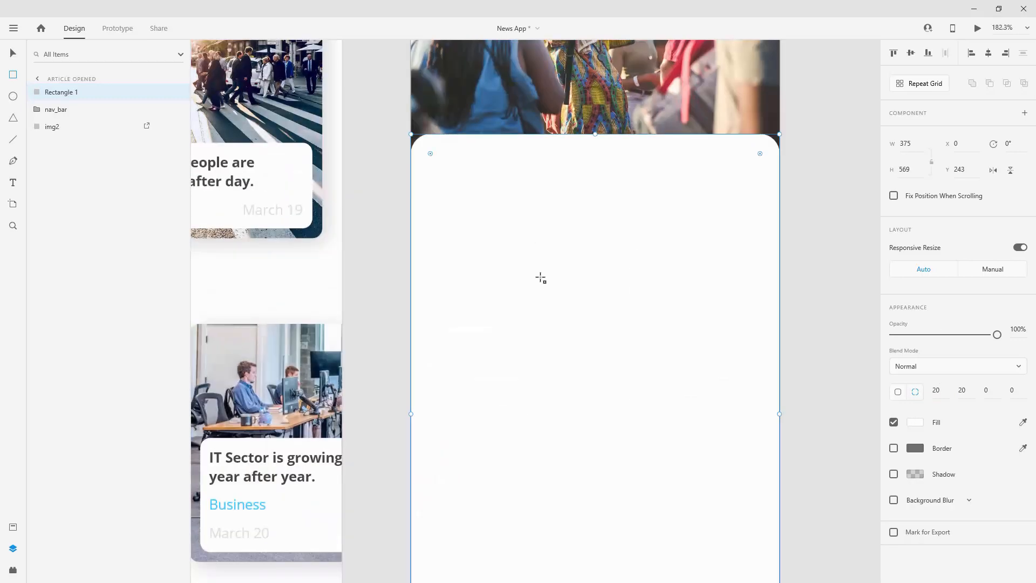
scroll(540, 278, down, 2)
scroll(541, 278, down, 1)
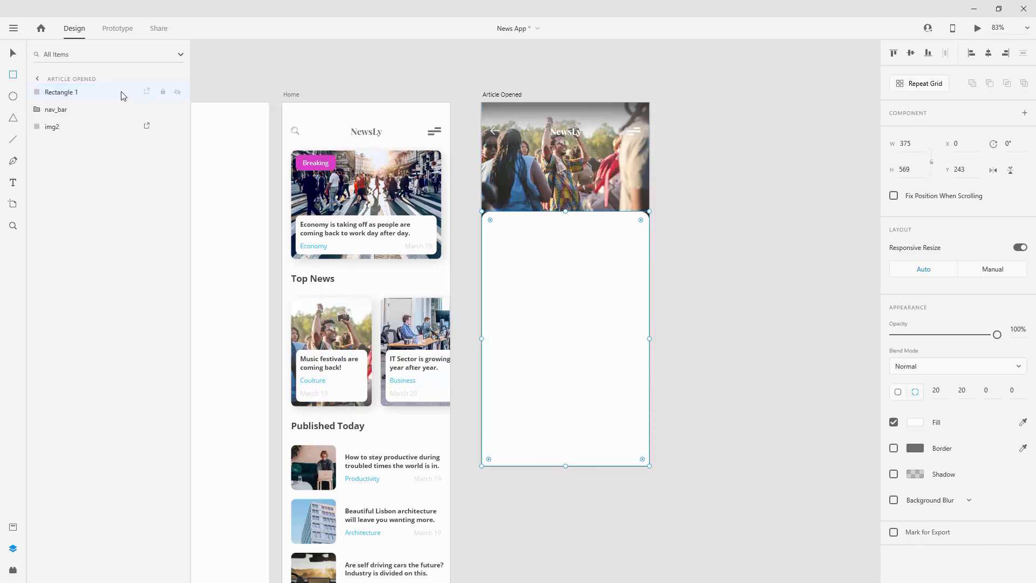
- Rename the white rectangle layer text_bg and move it below the nav_bar group in the layer order
double_click(74, 92)
text(white_bg)
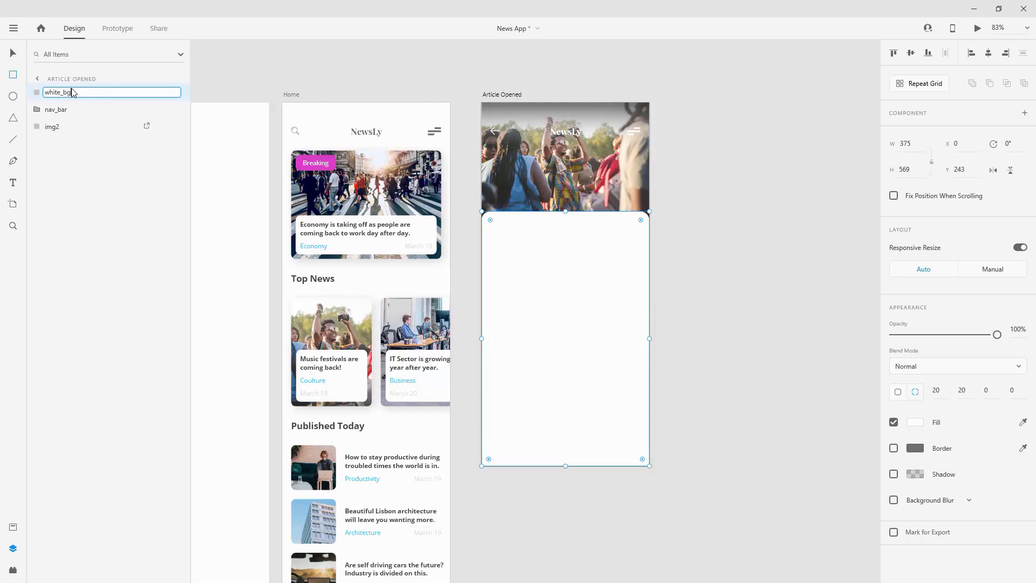
key(shift+Left)
key(shift+Left)
key(shift+Left)
key(shift+Left)
text(text)
key(Return)
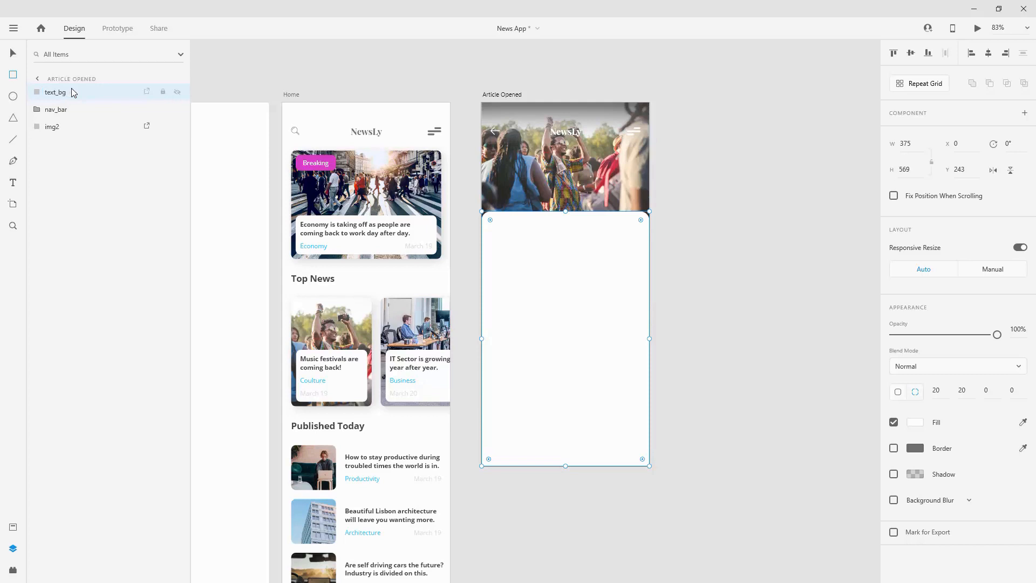
drag(74, 92, 78, 119)
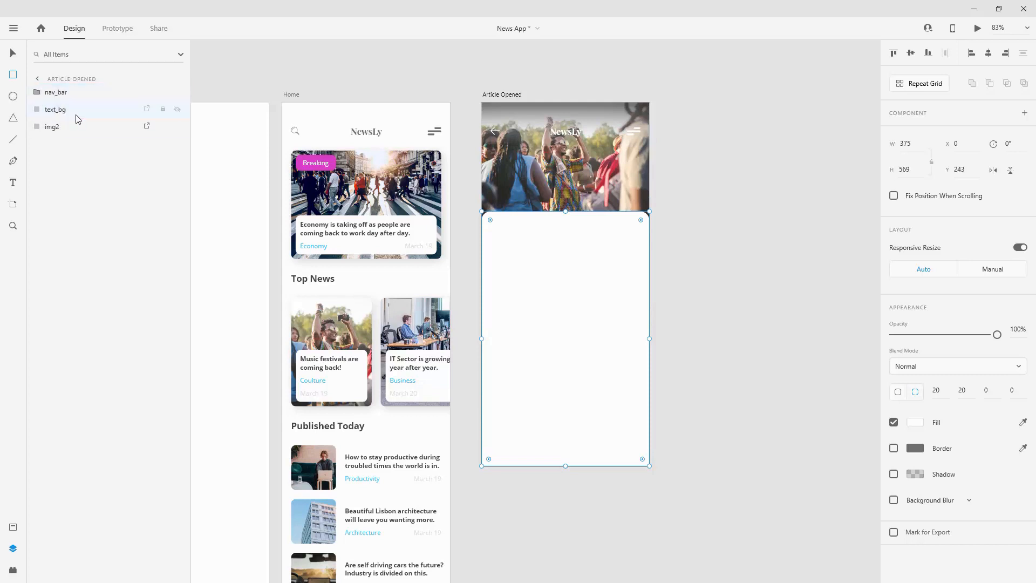
click(65, 126)
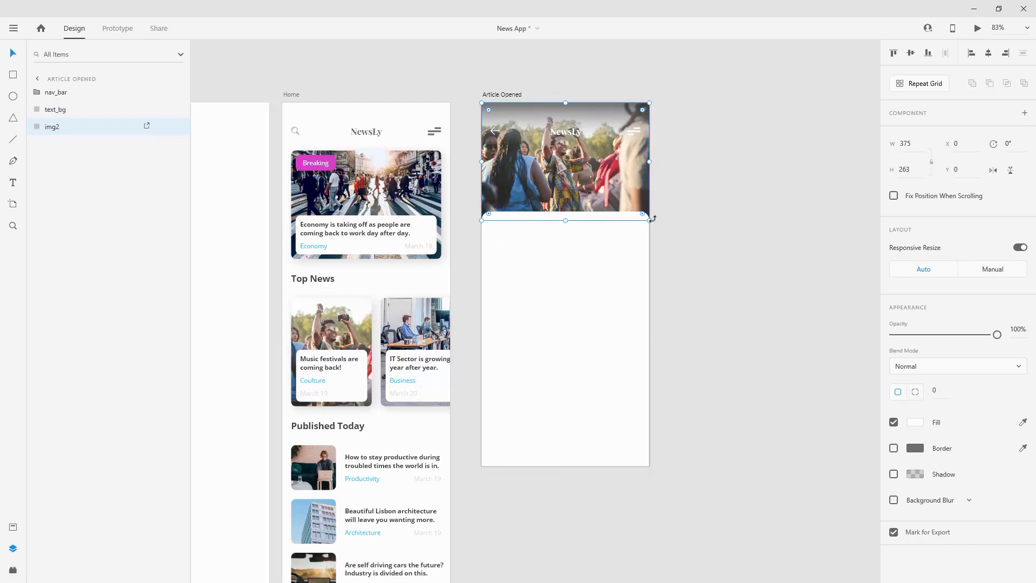
- Copy the Home screen's tab bar to the Article Opened artboard, aligned to the bottom edge and raised 10 px to Y 729
scroll(558, 445, down, 8)
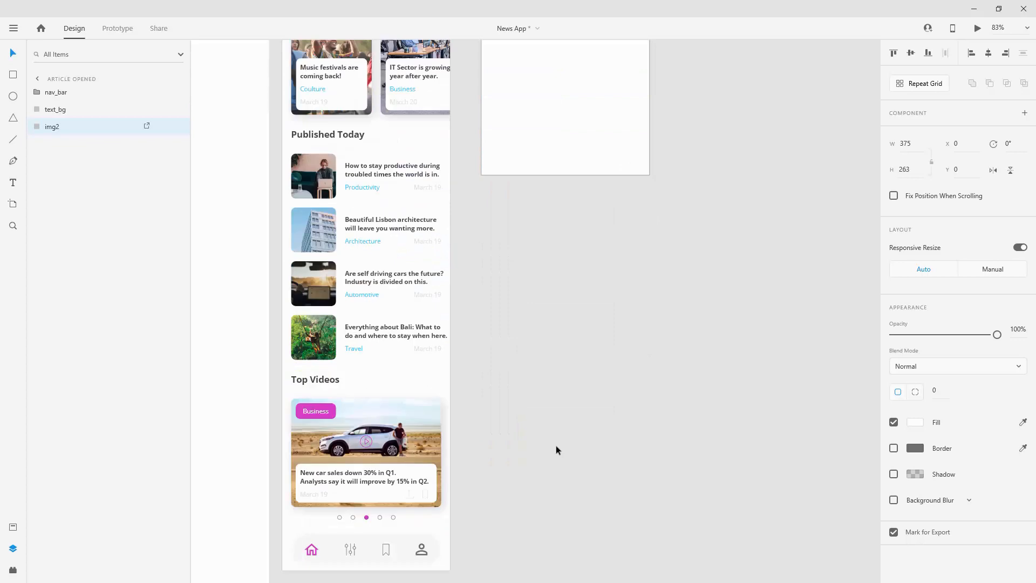
click(407, 498)
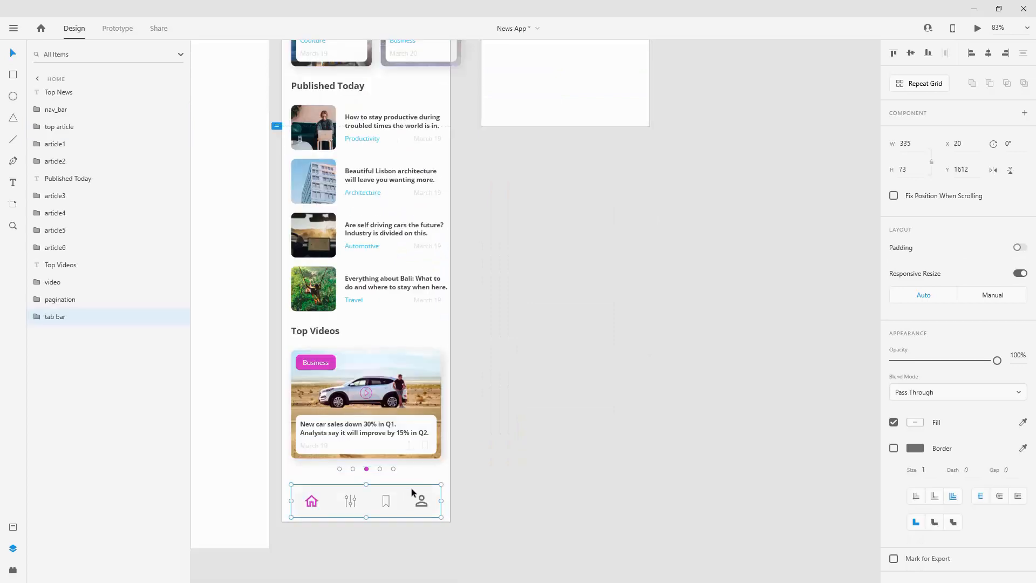
key(ctrl+c)
scroll(473, 385, up, 3)
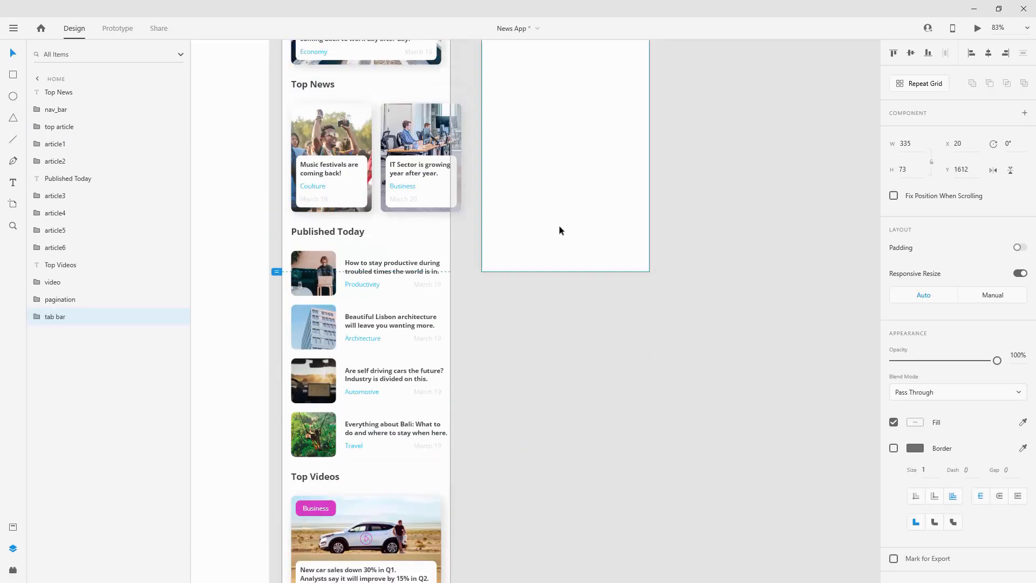
click(560, 230)
key(ctrl+v)
click(929, 54)
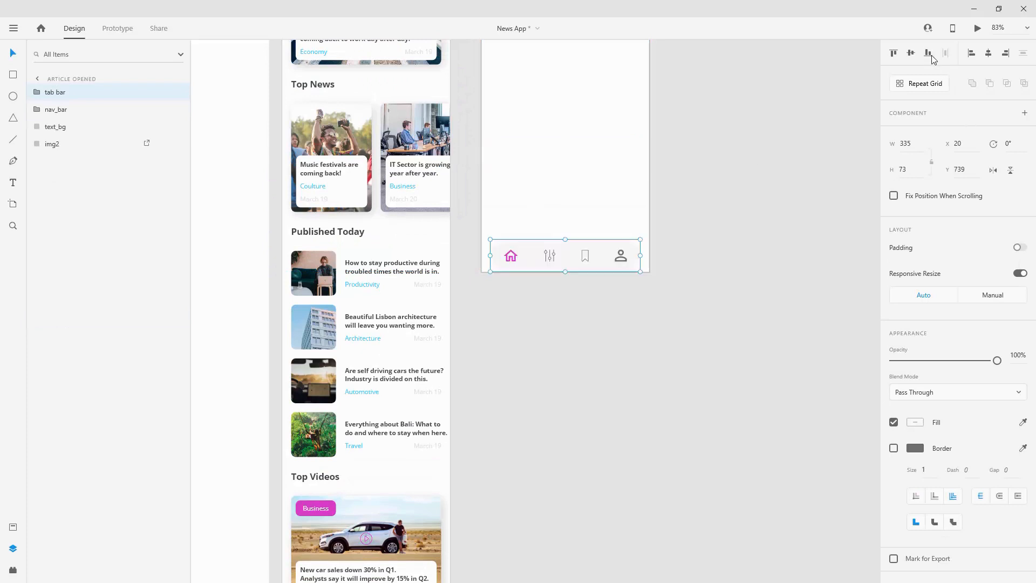
key(shift+Up)
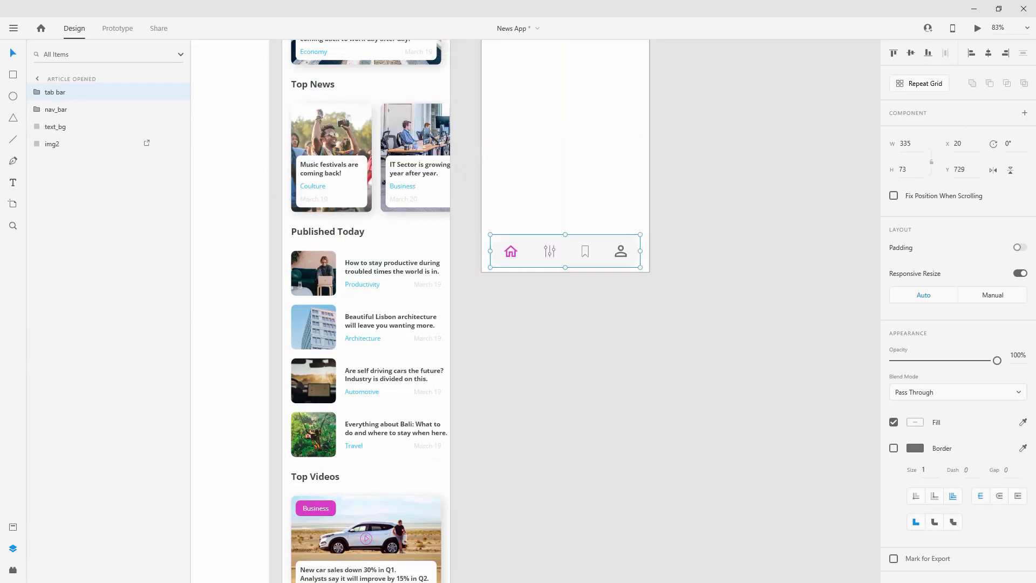
- Delete the home icon from the copied tab bar and swap its settings and profile icons for the like and share components
scroll(613, 223, down, 2)
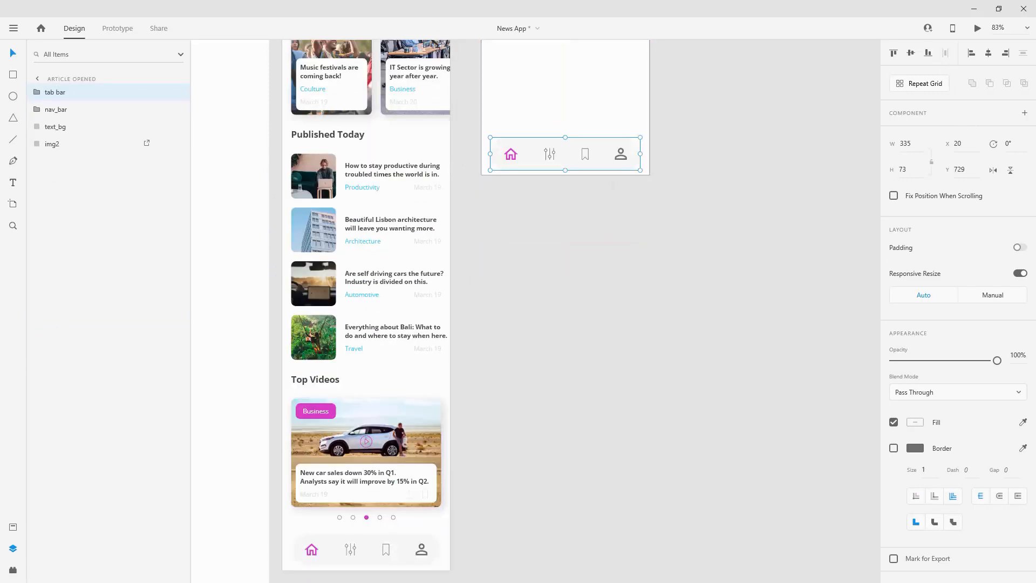
scroll(552, 135, up, 5)
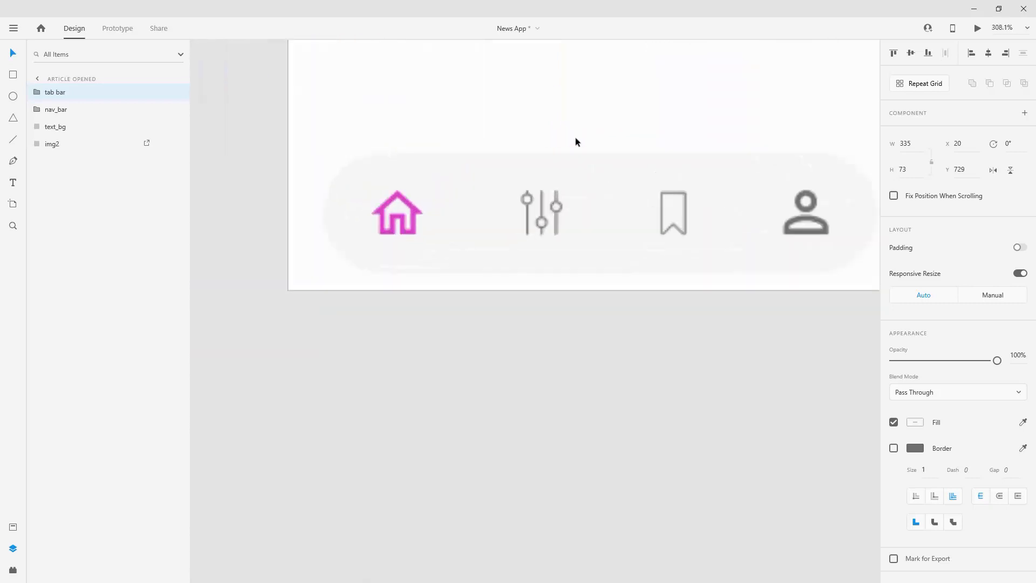
click(13, 527)
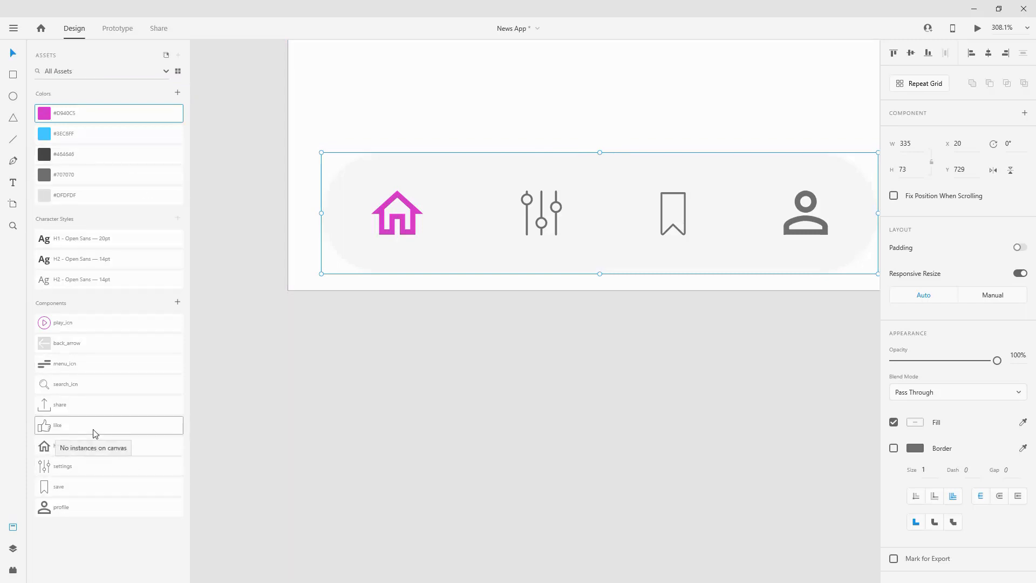
double_click(412, 209)
key(Delete)
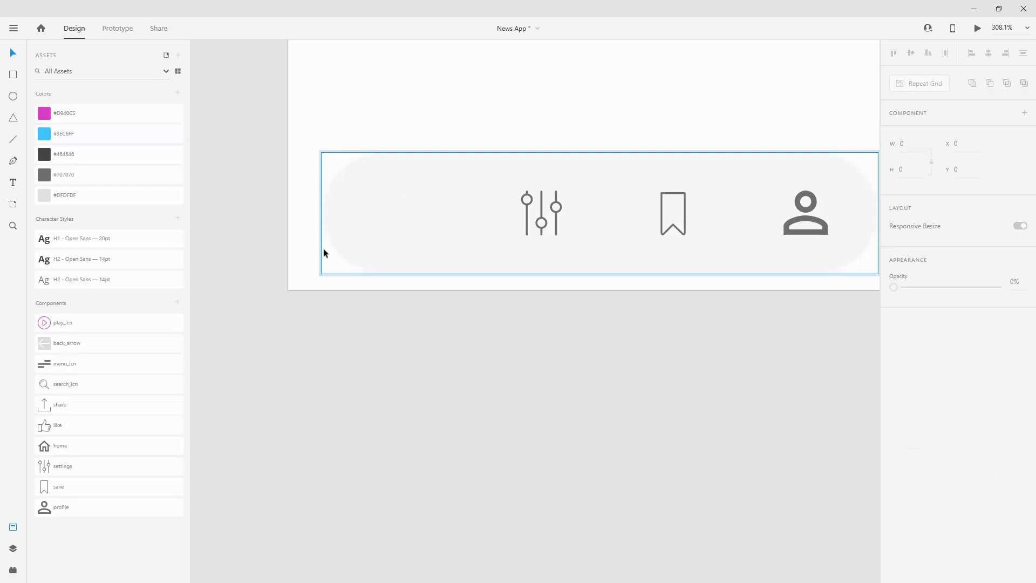
drag(67, 423, 559, 209)
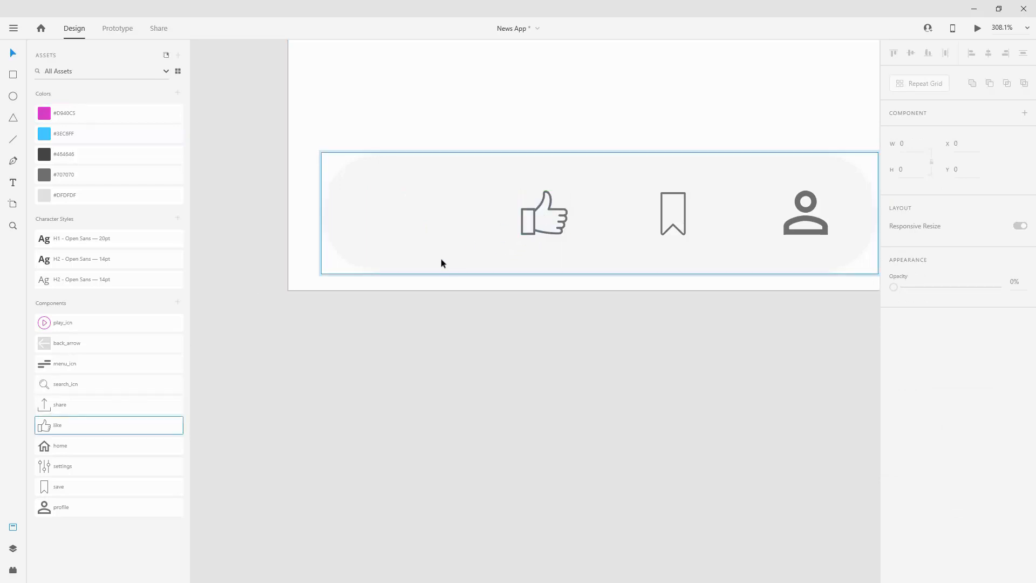
drag(71, 408, 820, 224)
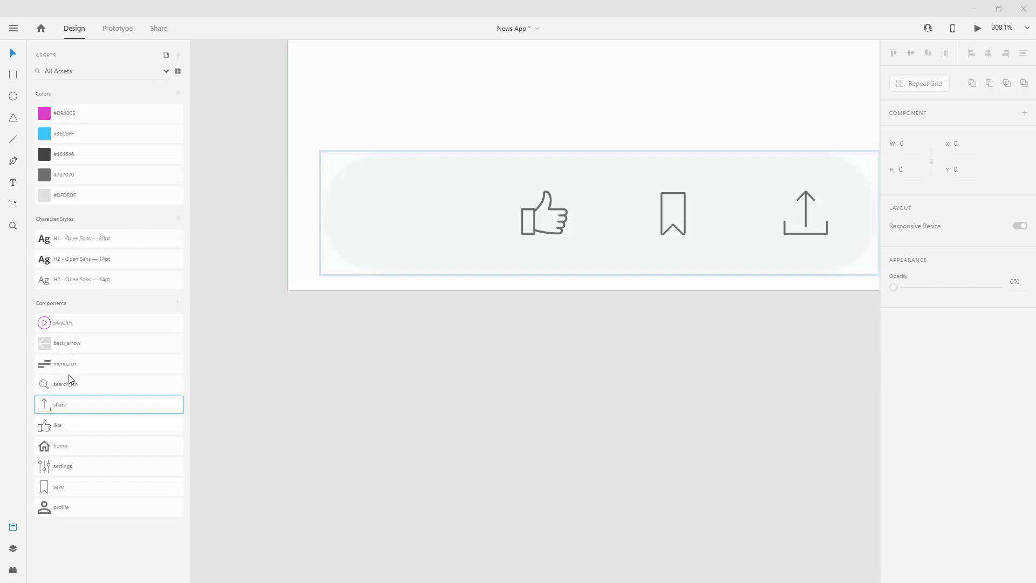
- Move the copied tab bar group below nav_bar in the layer order and rename it bottom bar
click(13, 549)
click(41, 109)
click(36, 109)
click(54, 93)
drag(54, 95, 55, 224)
drag(48, 147, 52, 110)
double_click(53, 111)
text(bottom bar)
key(Return)
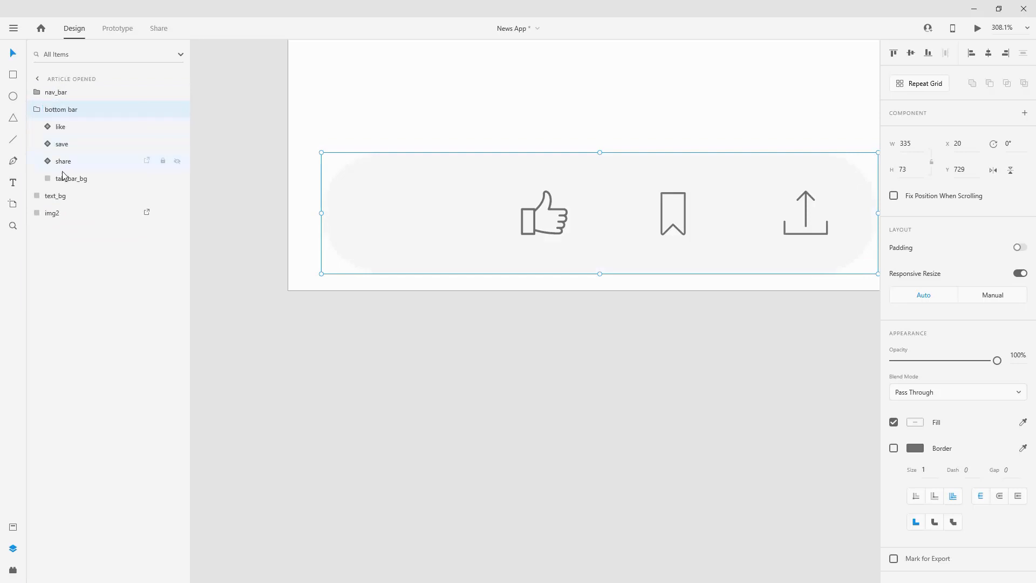
- Rename the bottom bar's background layer bottom_bar_bg and set its width to 280 px
double_click(67, 180)
key(Left)
key(shift+Right)
key(shift+Right)
text(bottom)
key(Return)
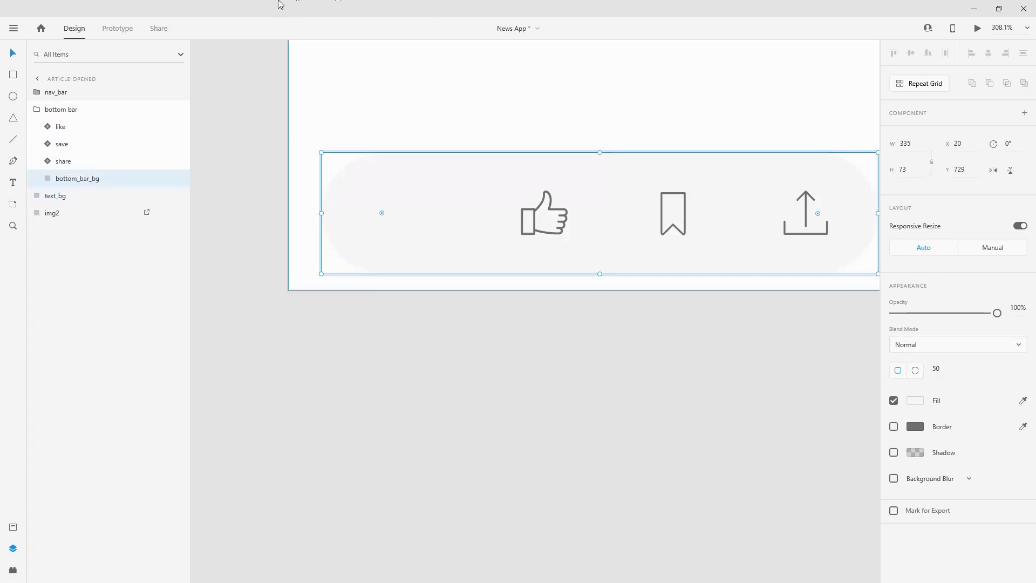
click(912, 143)
text(2)
key(Return)
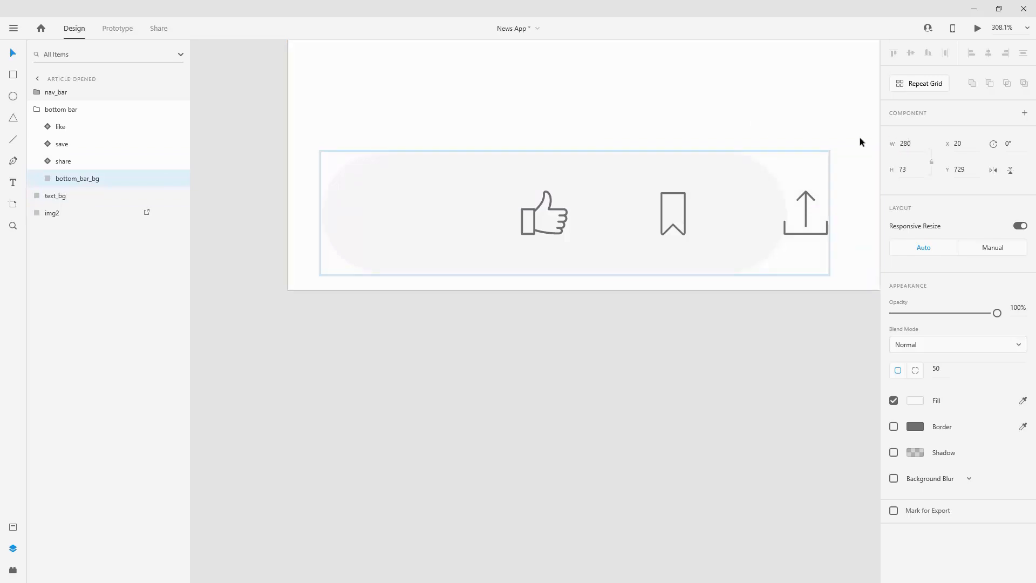
- Center the like, save and share icons as a temporary group on bottom_bar_bg, and center the bottom bar horizontally on the artboard
click(60, 128)
shift+click(69, 161)
key(ctrl+g)
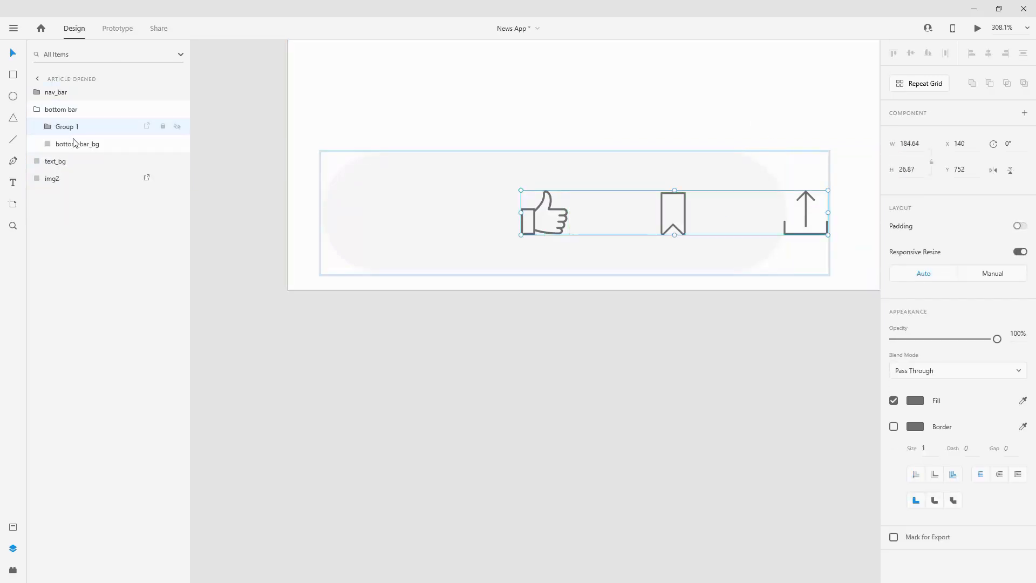
shift+click(71, 144)
click(988, 54)
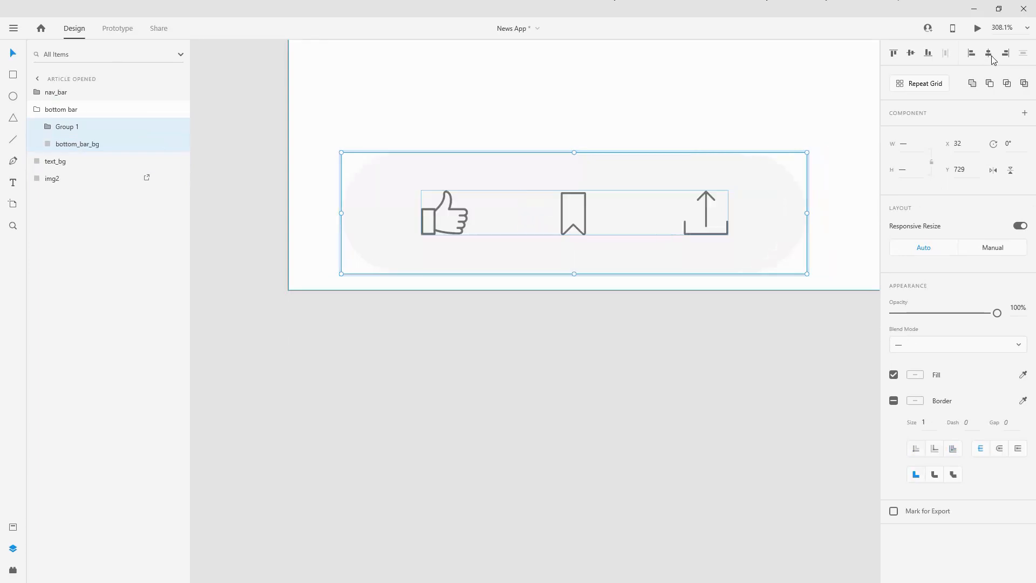
right_click(66, 127)
click(99, 283)
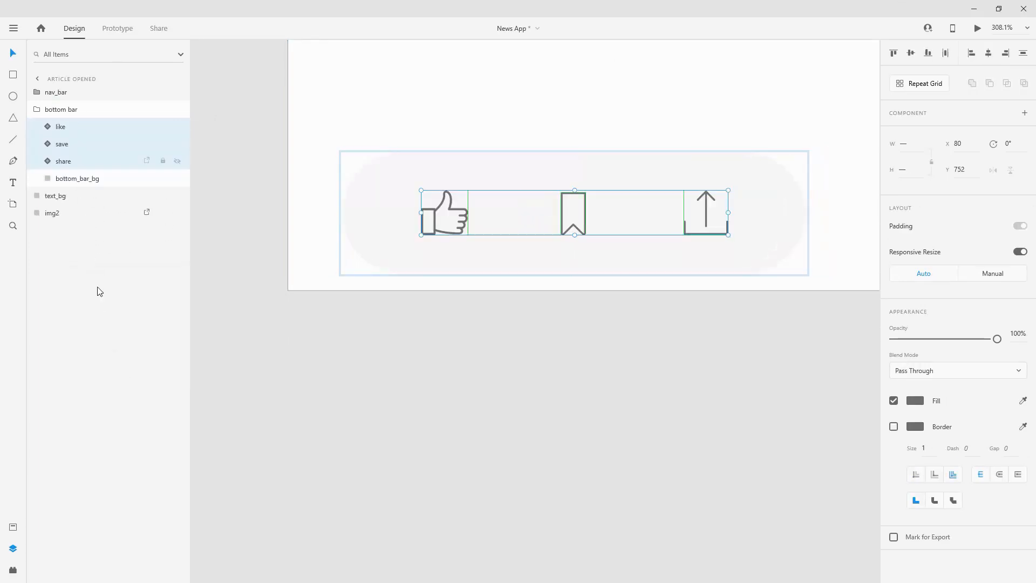
click(150, 108)
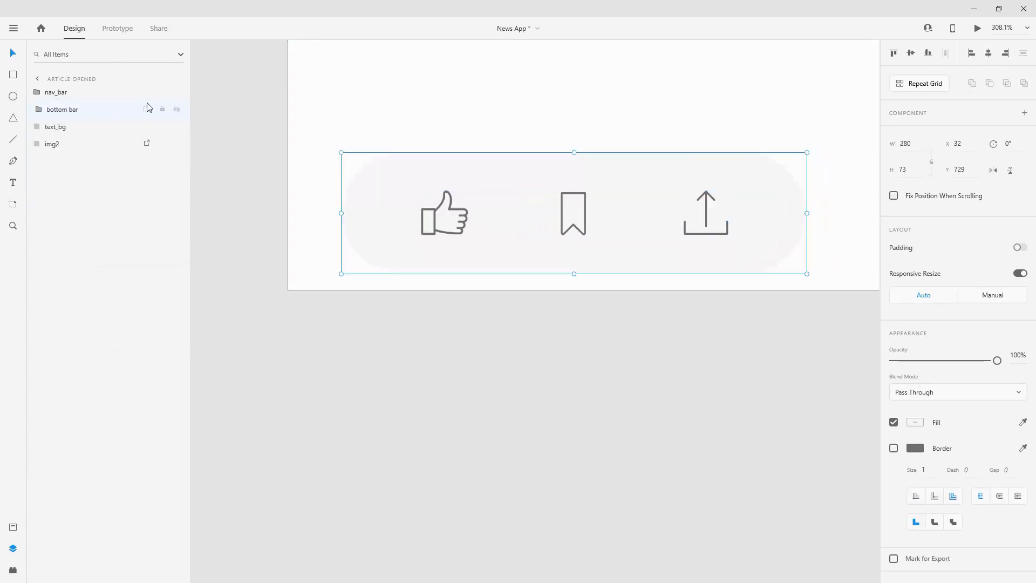
click(989, 53)
- Add the placeholder text Title near the top of the white content area and apply the H1 - Open Sans 20pt character style
scroll(507, 268, down, 5)
scroll(508, 267, up, 4)
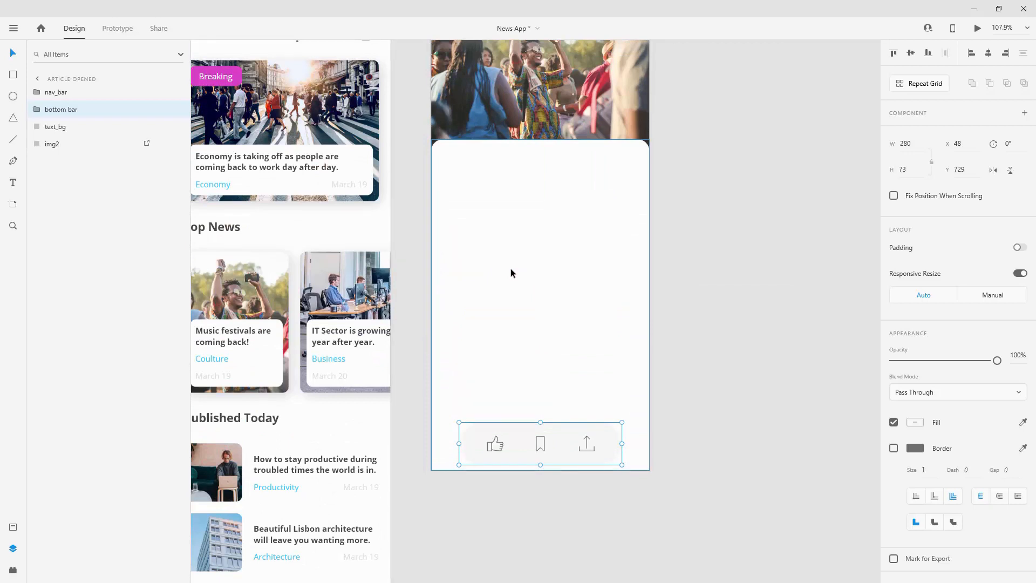
key(t)
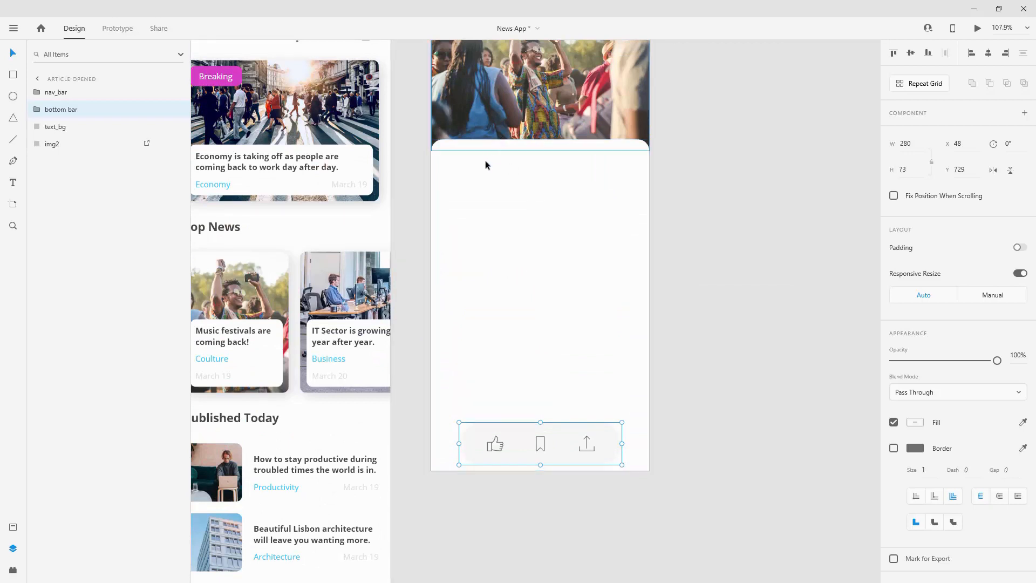
click(462, 152)
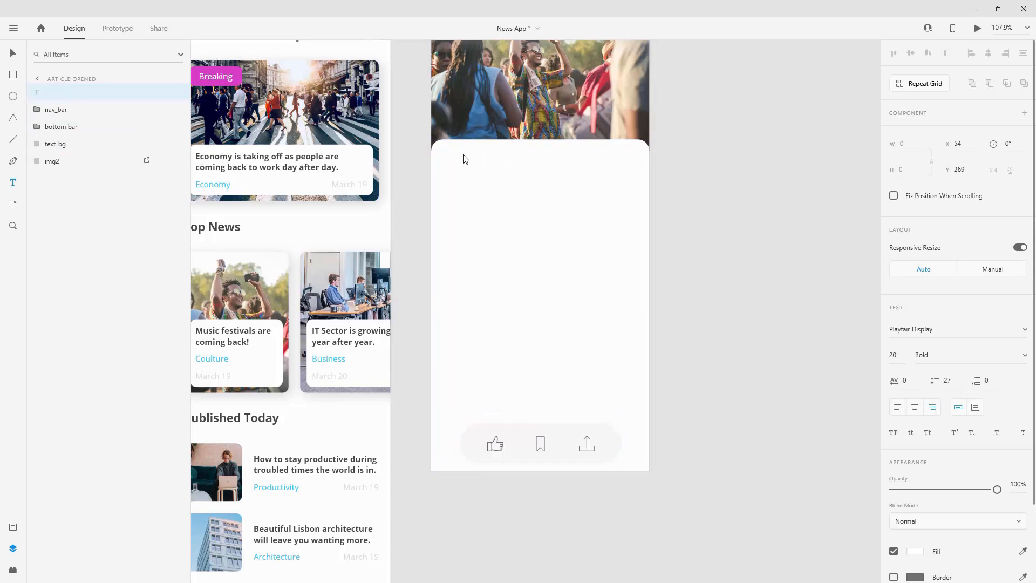
key(Escape)
click(13, 527)
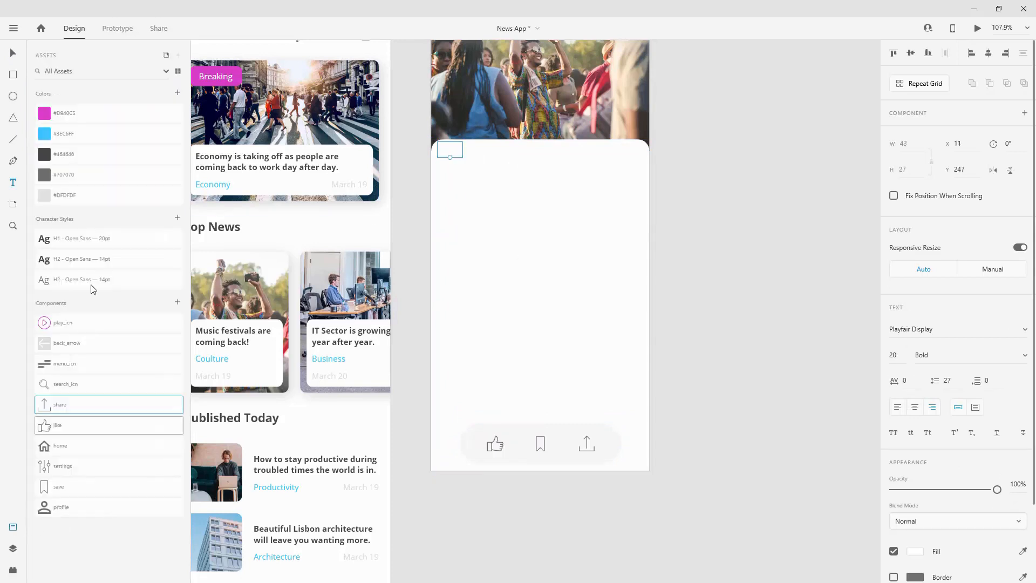
click(70, 238)
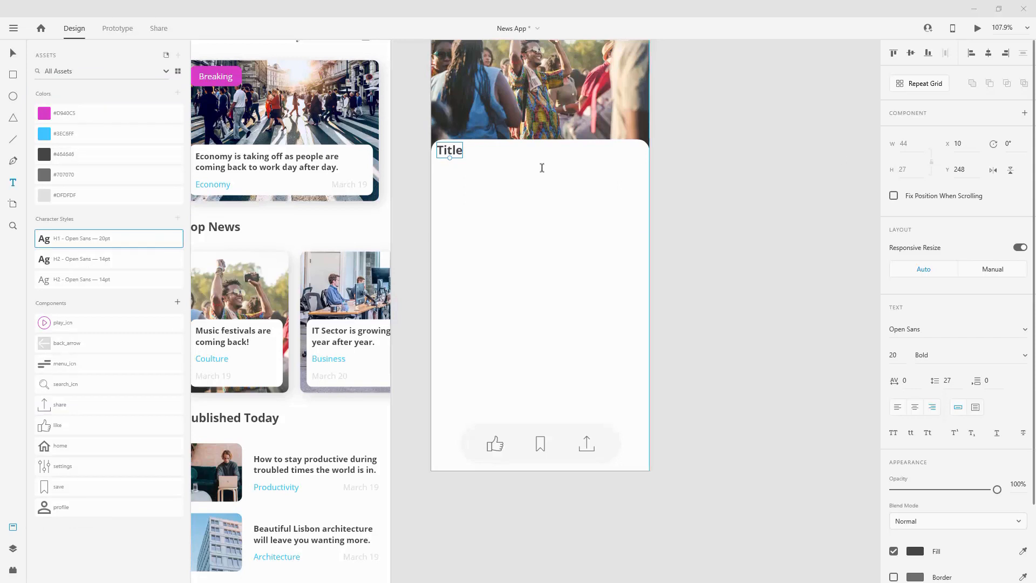
- Replace the placeholder heading with "Music festivals are coming back!", left-align it and position it at X 20, Y 271
double_click(450, 150)
text(Music festivals are coming back!)
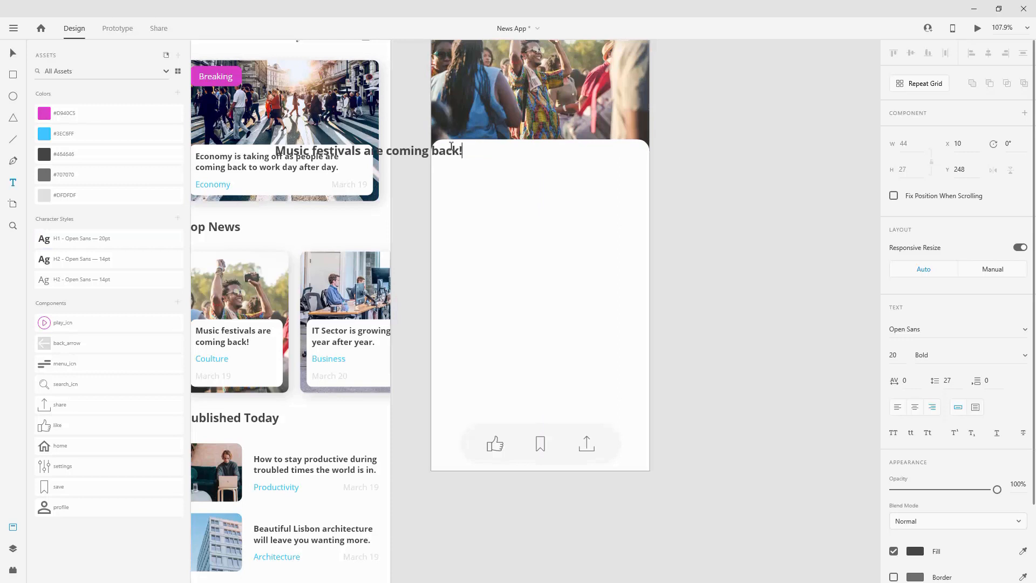
key(ctrl+a)
key(Escape)
drag(459, 149, 608, 164)
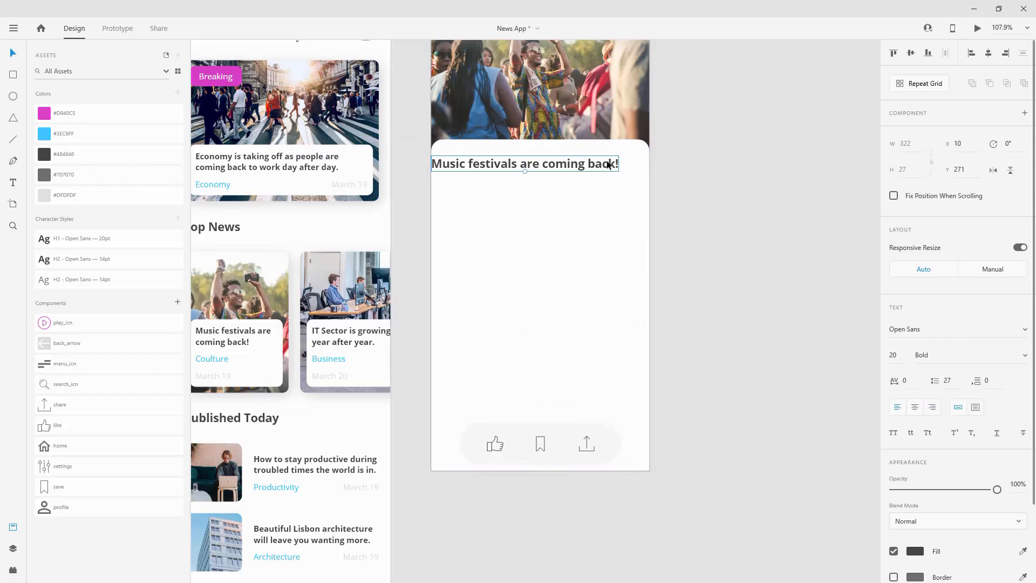
key(shift+Right)
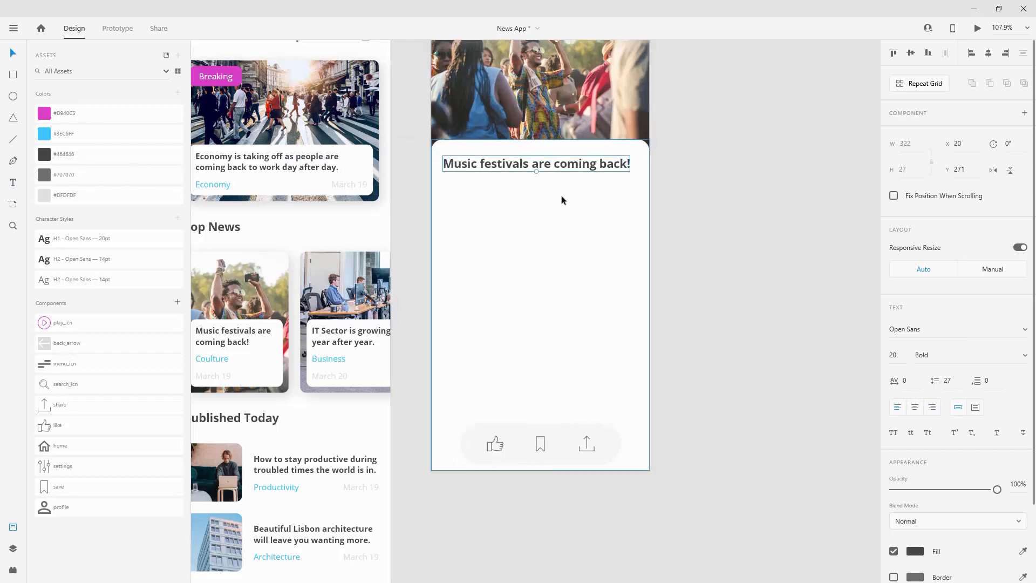
- Duplicate the article heading just below itself, apply the regular 14pt Open Sans style and color #3EC8FF, and change the text to "Coulture"
drag(538, 165, 541, 185)
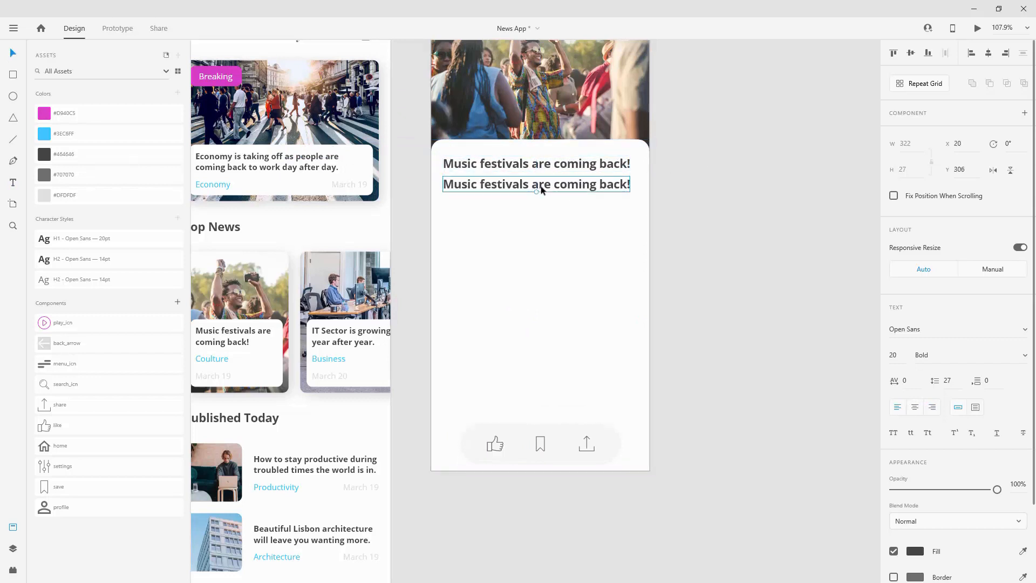
click(75, 279)
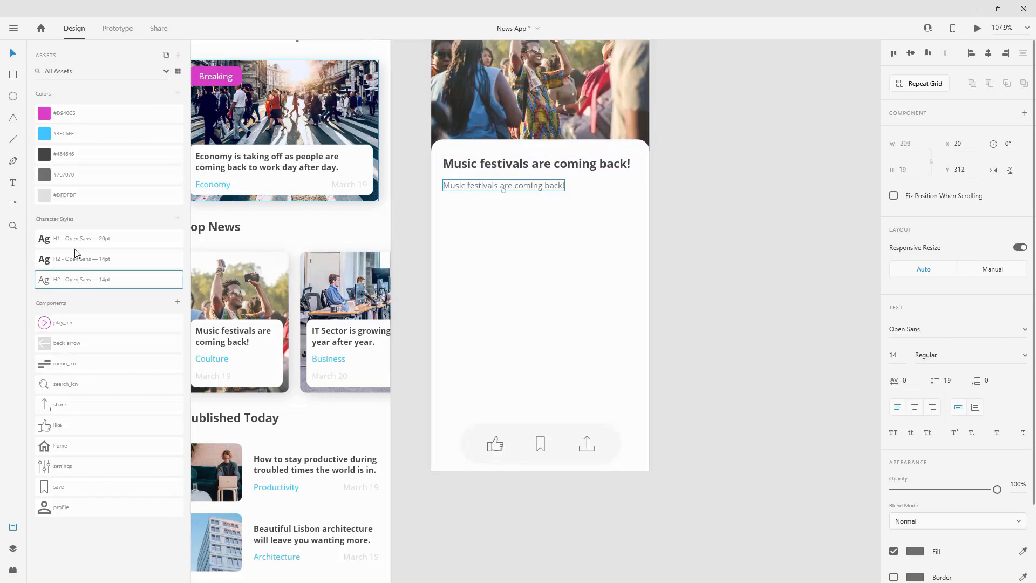
click(46, 132)
double_click(461, 185)
key(ctrl+a)
text(Coulture)
key(Escape)
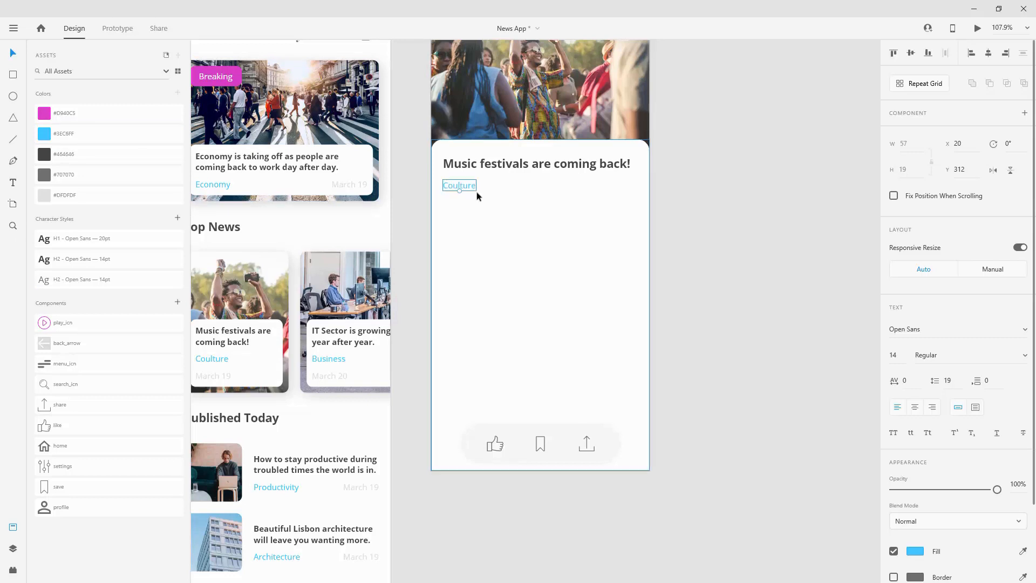
- Duplicate the Coulture label to the content area's opposite margin, right-align it, change its text to "March 19" and color it #DFDFDF
drag(468, 186, 618, 185)
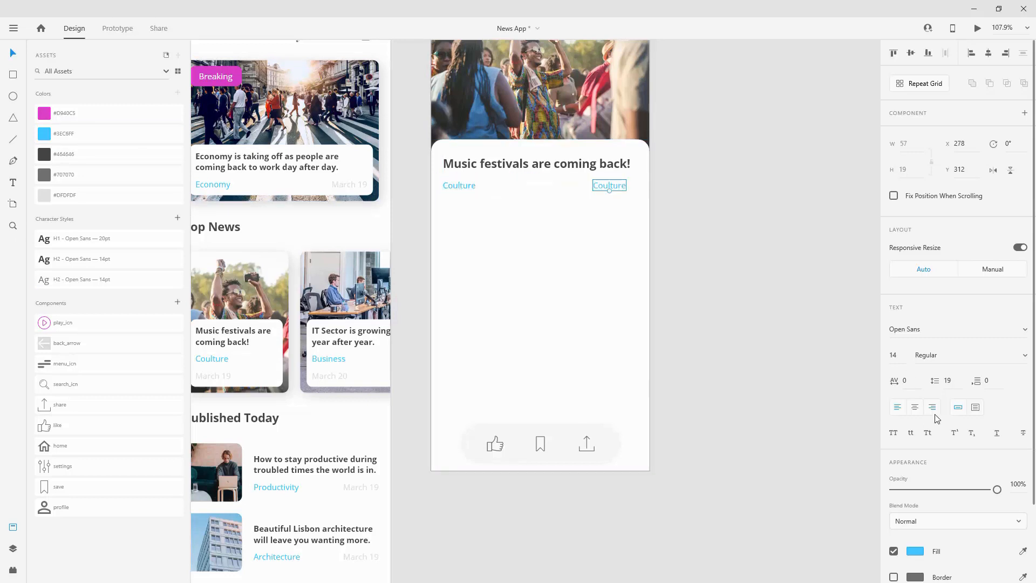
key(shift+Right)
key(shift+Right)
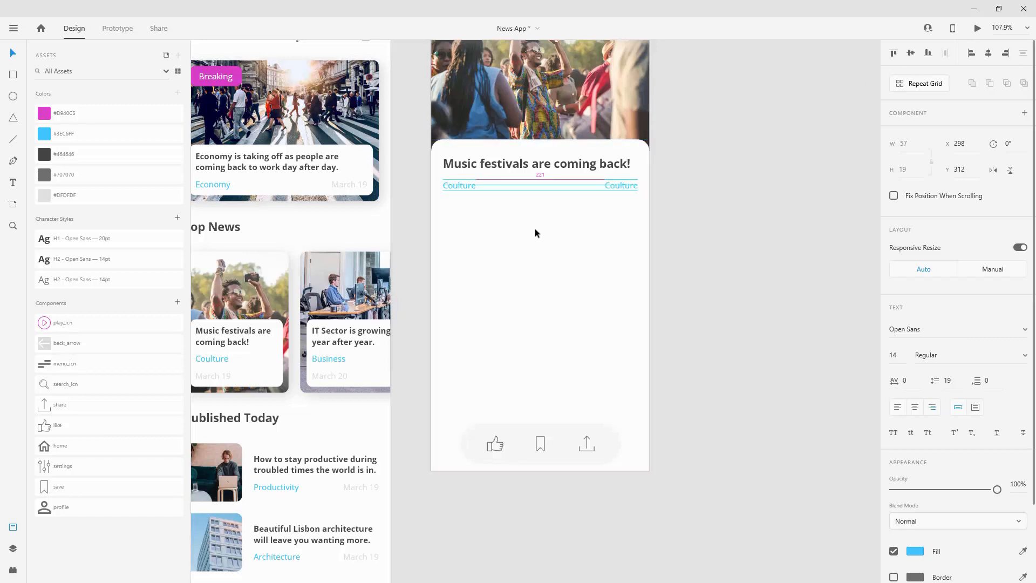
double_click(622, 185)
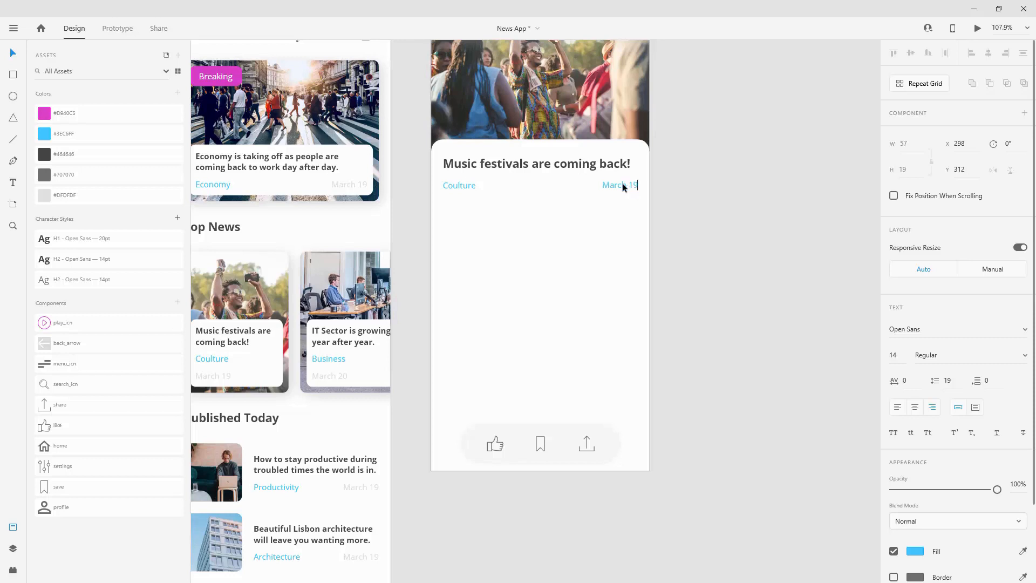
key(ctrl+a)
click(67, 195)
key(Escape)
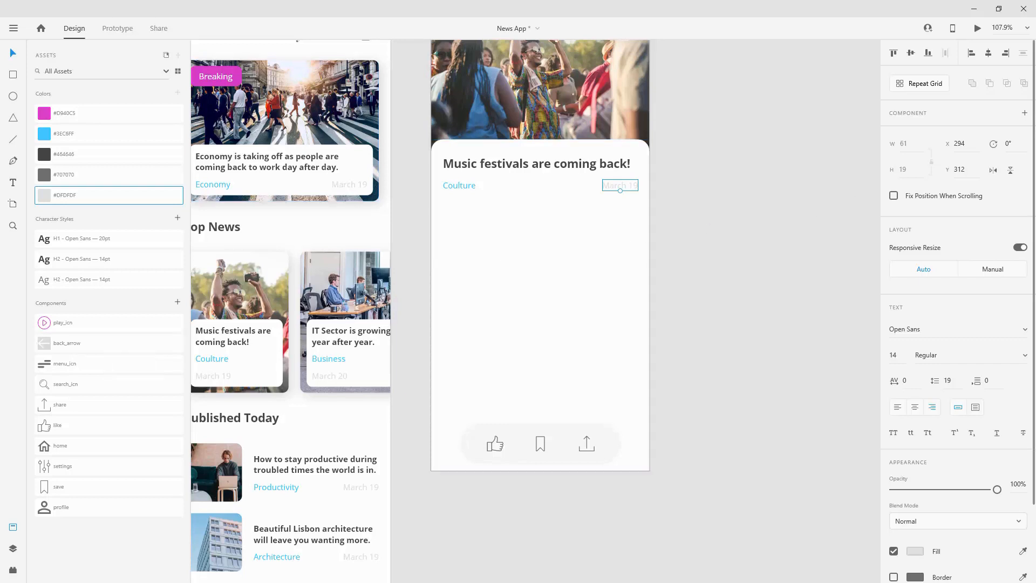
- Position the article heading at Y 273 and the Coulture and March 19 labels at Y 310
drag(514, 162, 512, 148)
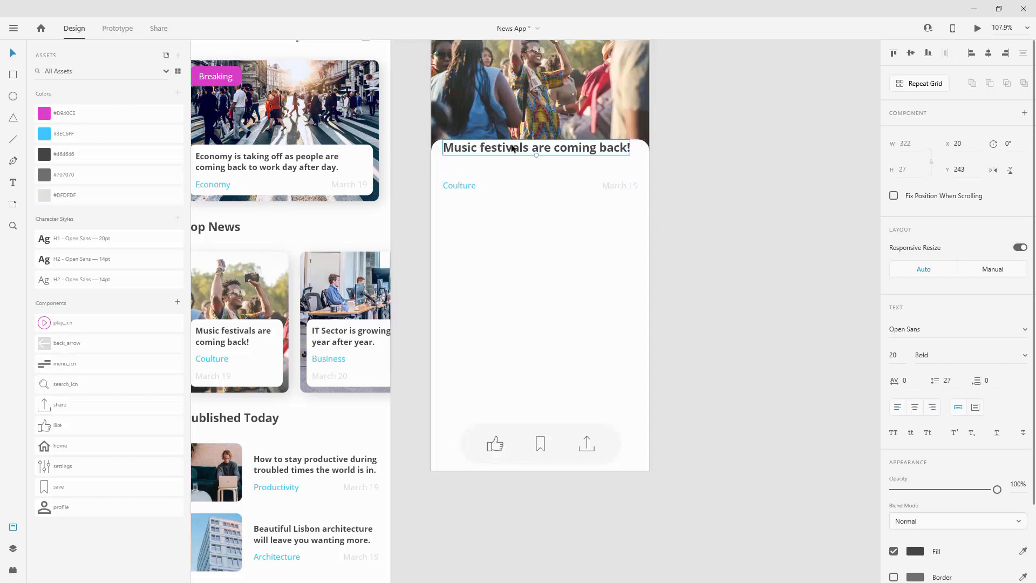
key(ctrl+z)
key(ctrl+z)
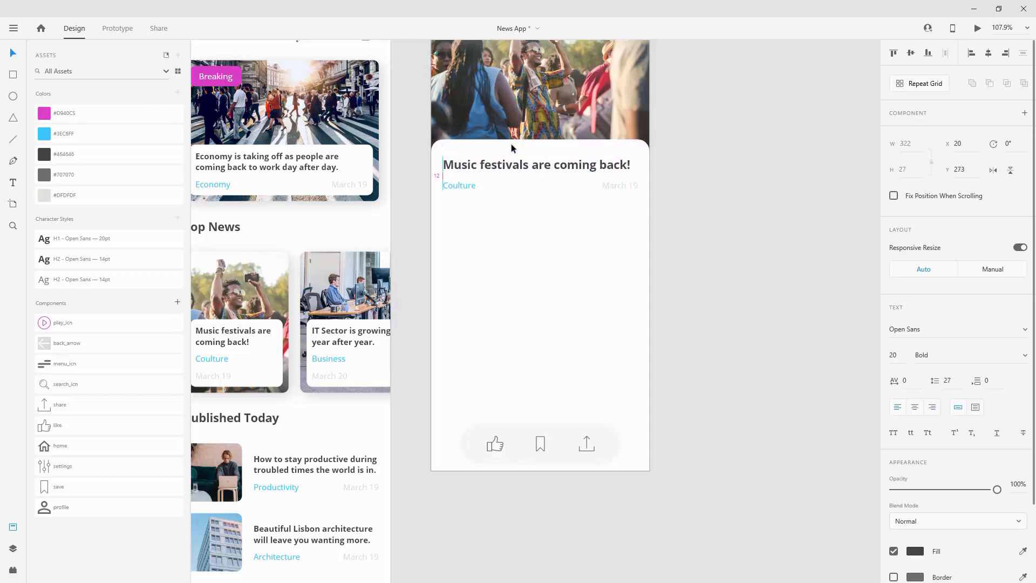
click(450, 186)
shift+click(632, 185)
drag(464, 183, 464, 185)
click(467, 189)
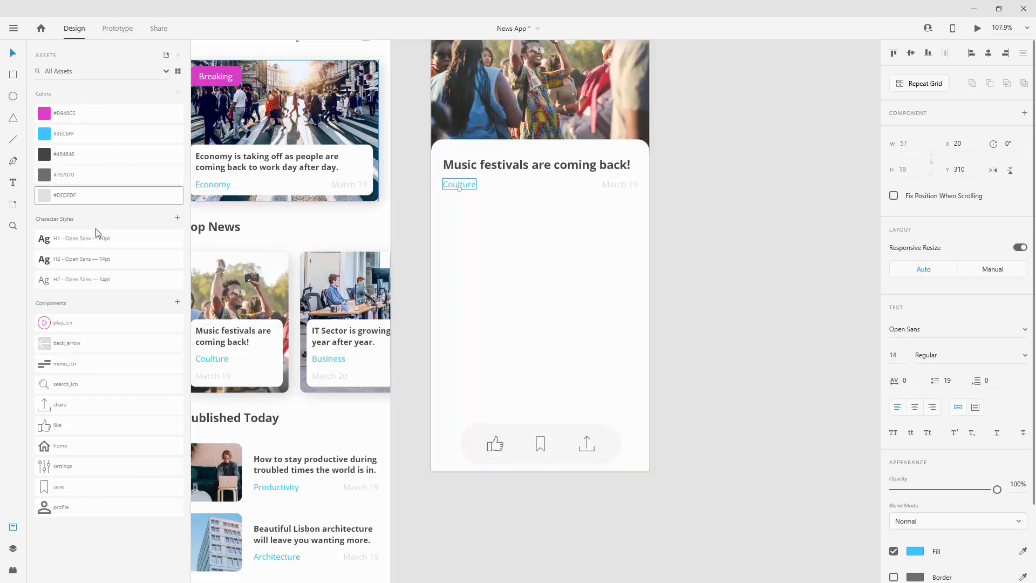
click(607, 185)
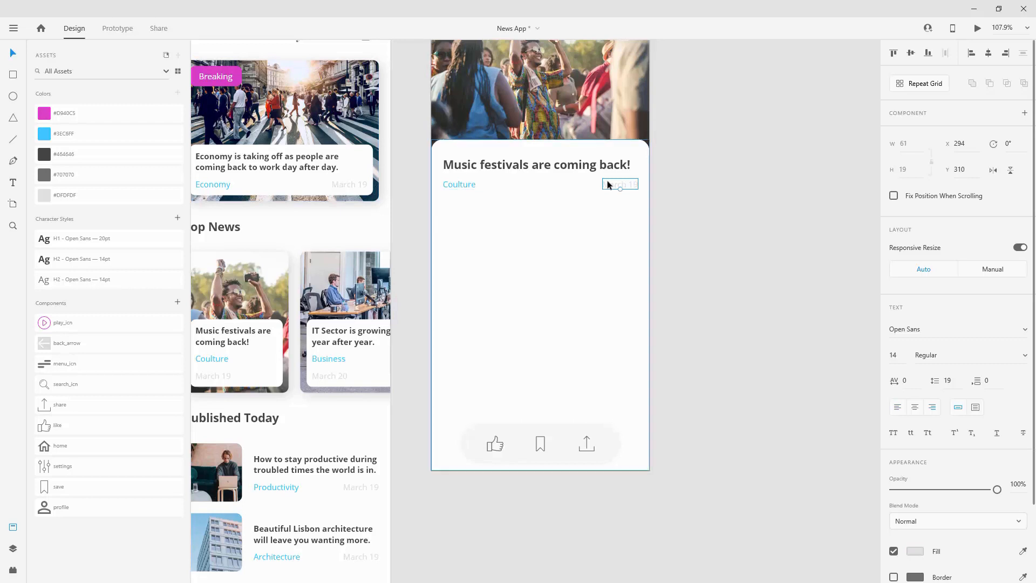
- Duplicate the date label below the category at X 20, Y 349 and convert it to an area text box of 335 by 339 px
drag(628, 185, 474, 211)
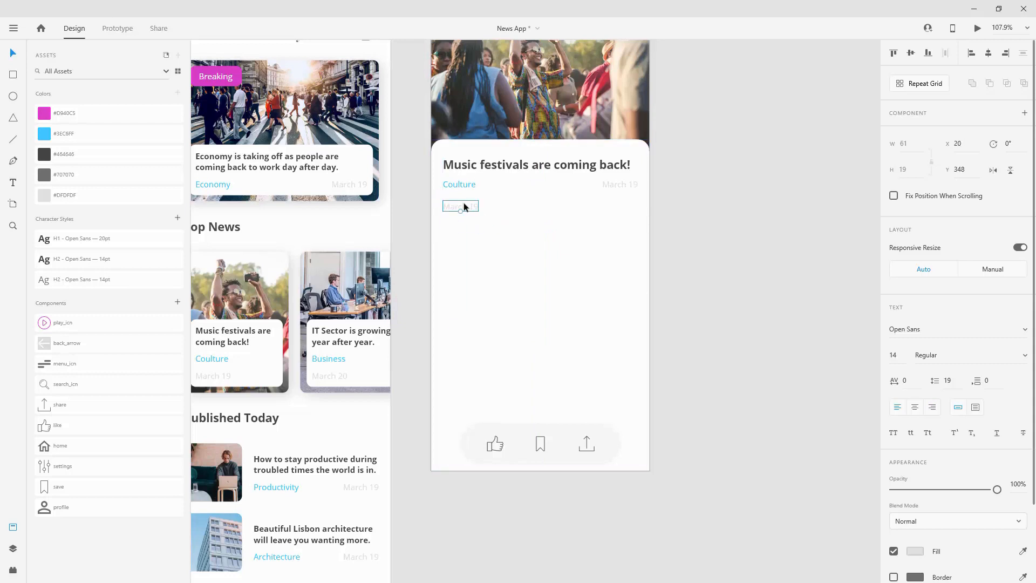
key(Down)
click(976, 408)
drag(478, 207, 638, 207)
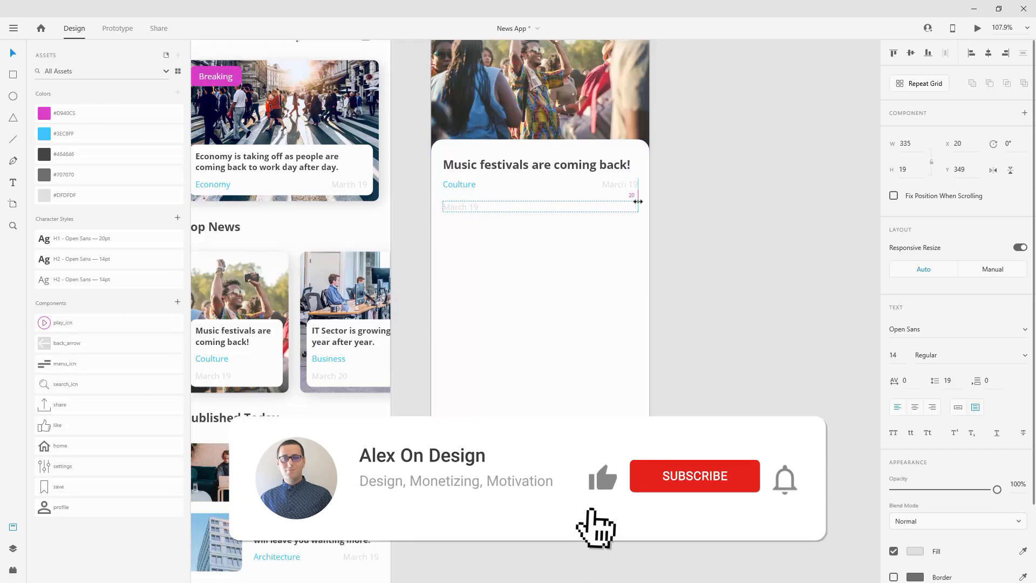
drag(540, 212, 540, 398)
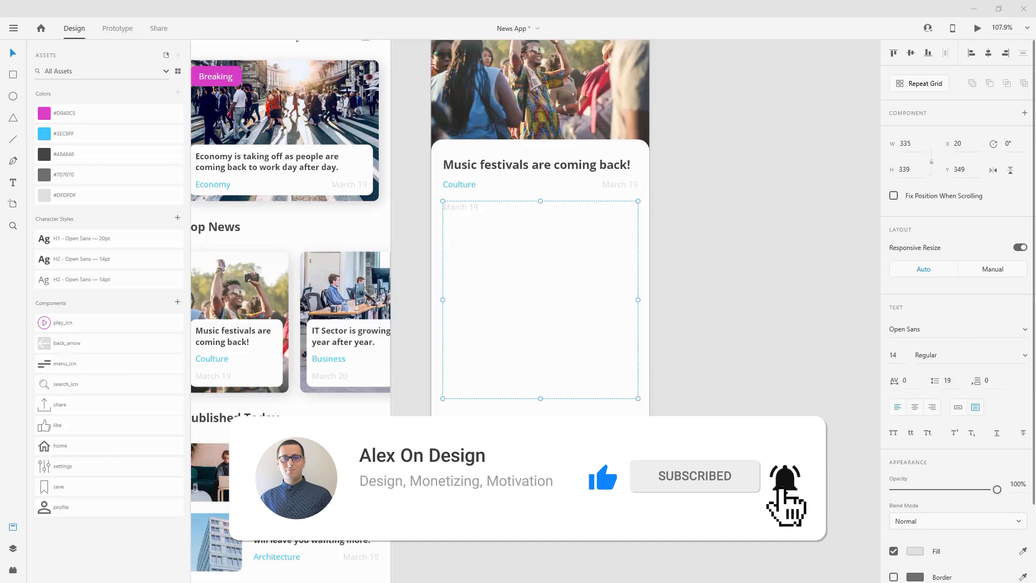
- Fill the text box with two paragraphs of placeholder copy starting "But I must explain to you" and color it #707070
double_click(466, 206)
text(But I must explain to you how all this mistaken idea of denouncing pleasure and praising pain was born and I will give you a complete account of the system, and expound the actual teachings of the great explorer of the truth, the master-builder of human happiness.  But I must explain to you how all this mistaken idea of denouncing pleasure and praising pain was born and I will give you a complete account of the system, and expound the actual teachings of the great explorer of the truth, the master-builder of human happiness. No one rejects, dislikes, or avoids pleasure itself, because it is pleasure, but because those who do not know how to pursue pleasure rationally encounter consequences that are extremely painful.)
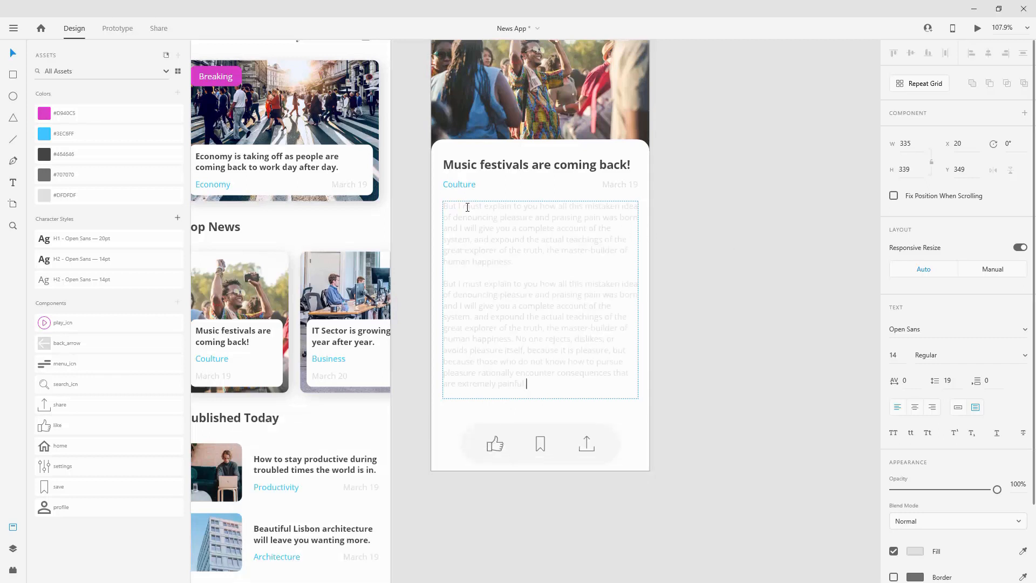
key(Escape)
click(44, 176)
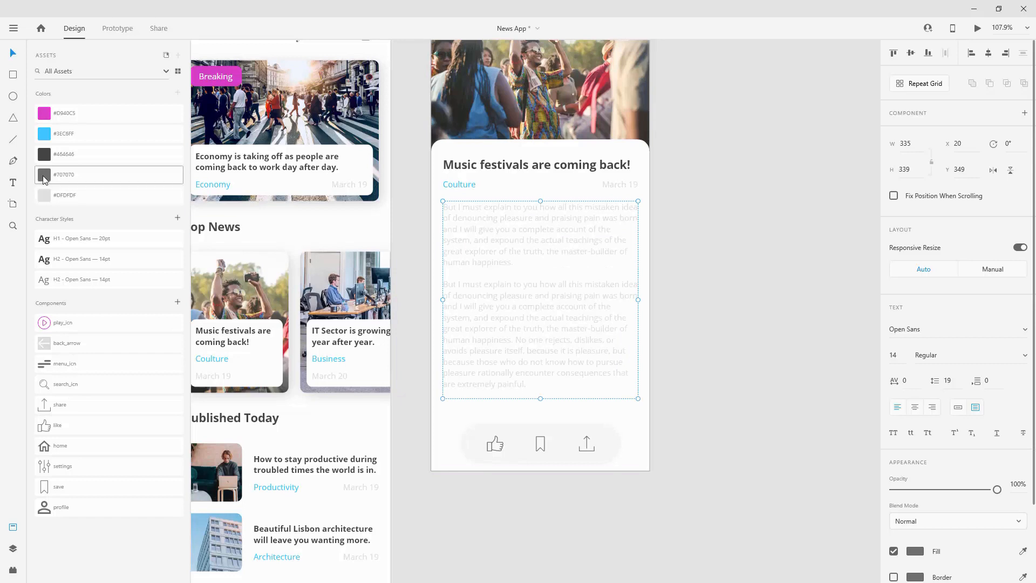
click(684, 379)
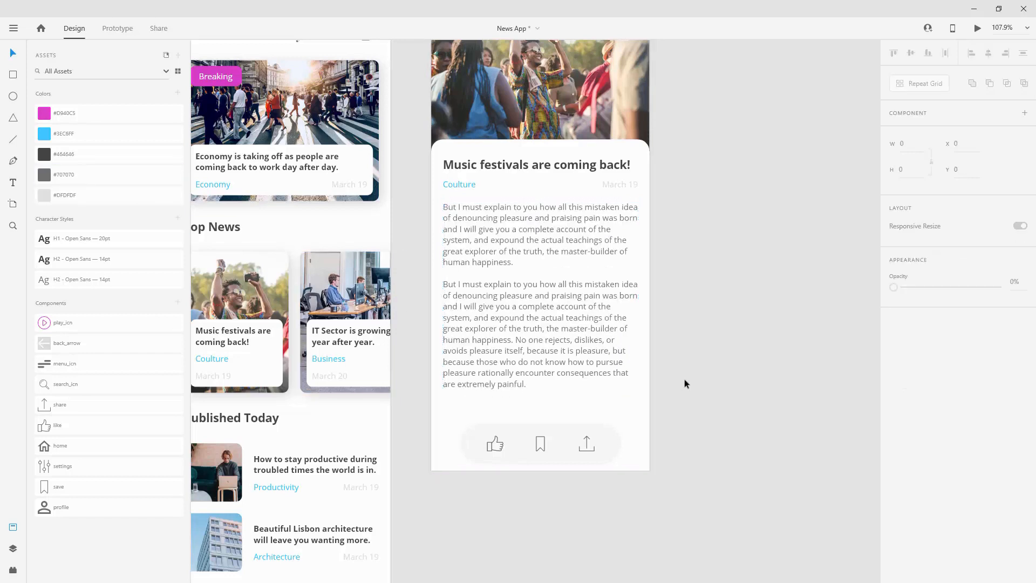
- Search the plugin catalog for "lorem ipsum" and view the commands of the installed Lorem Ipsum plugin
click(14, 571)
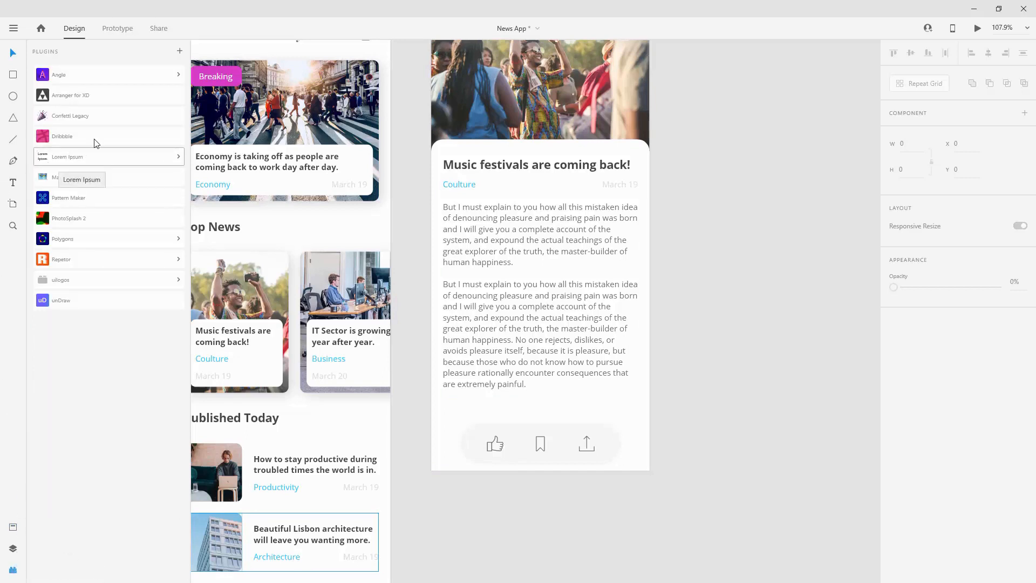
click(180, 50)
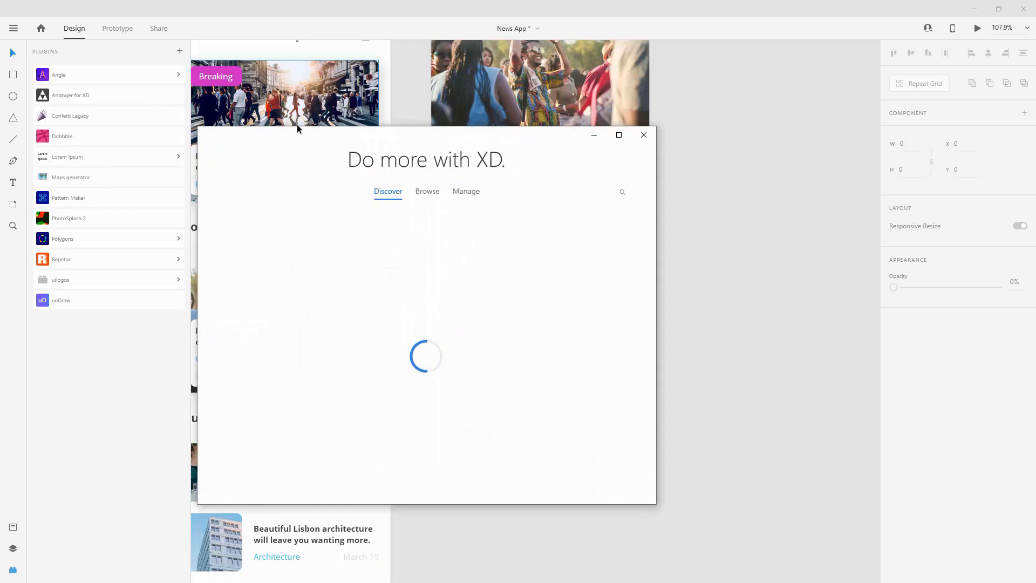
click(627, 195)
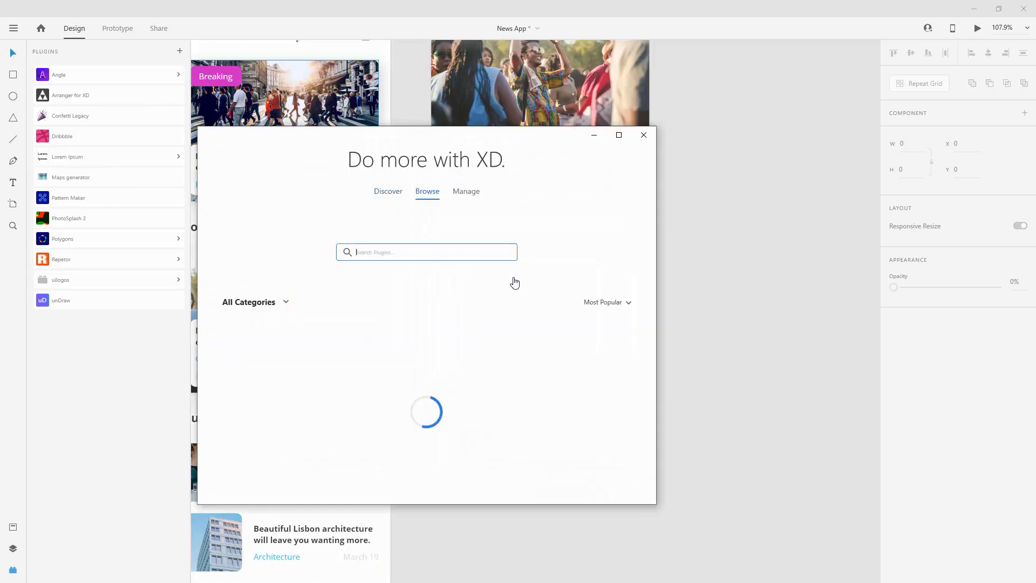
text(lorem i)
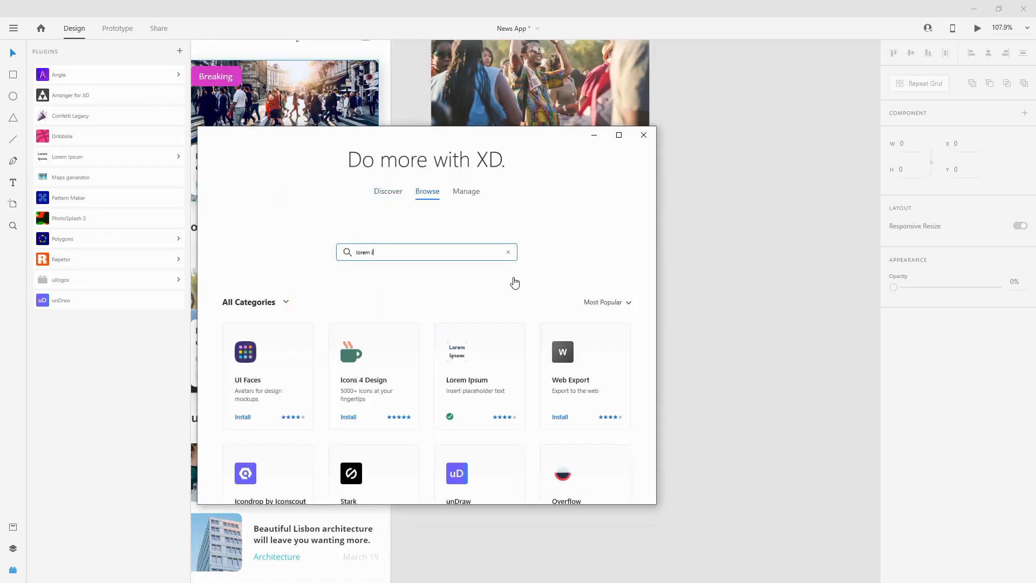
text(psum)
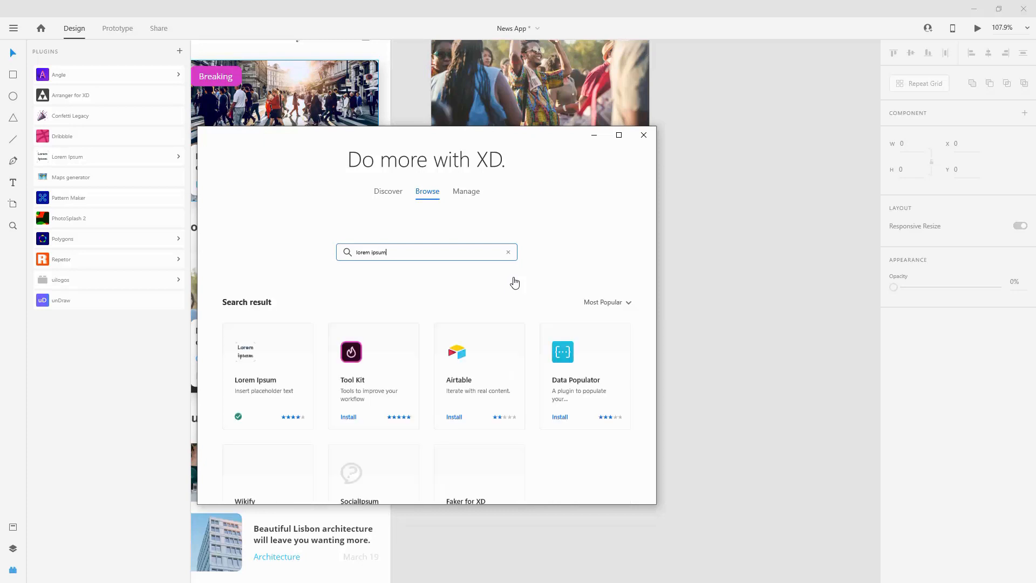
mouse_move(247, 395)
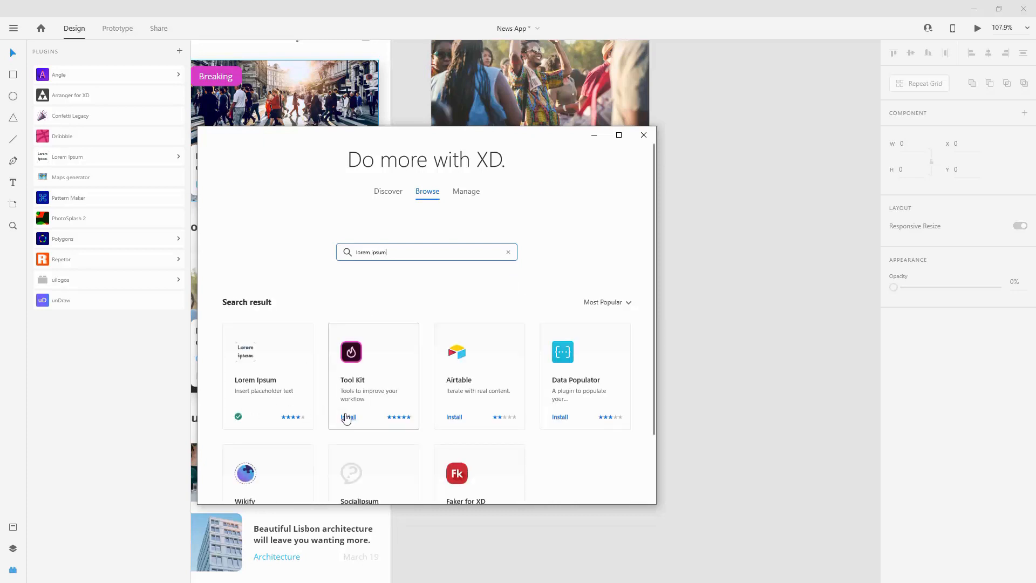
click(646, 135)
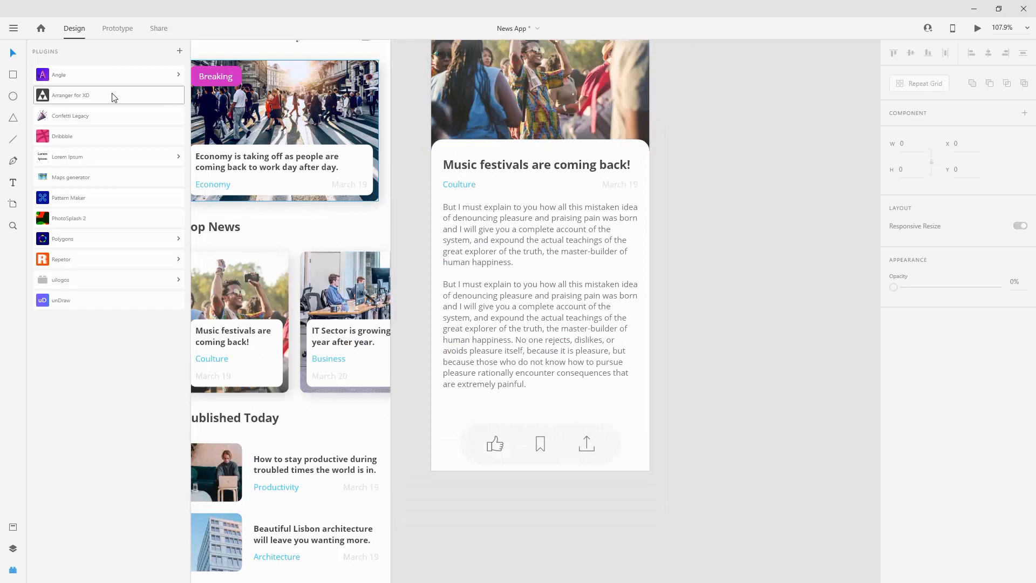
click(94, 161)
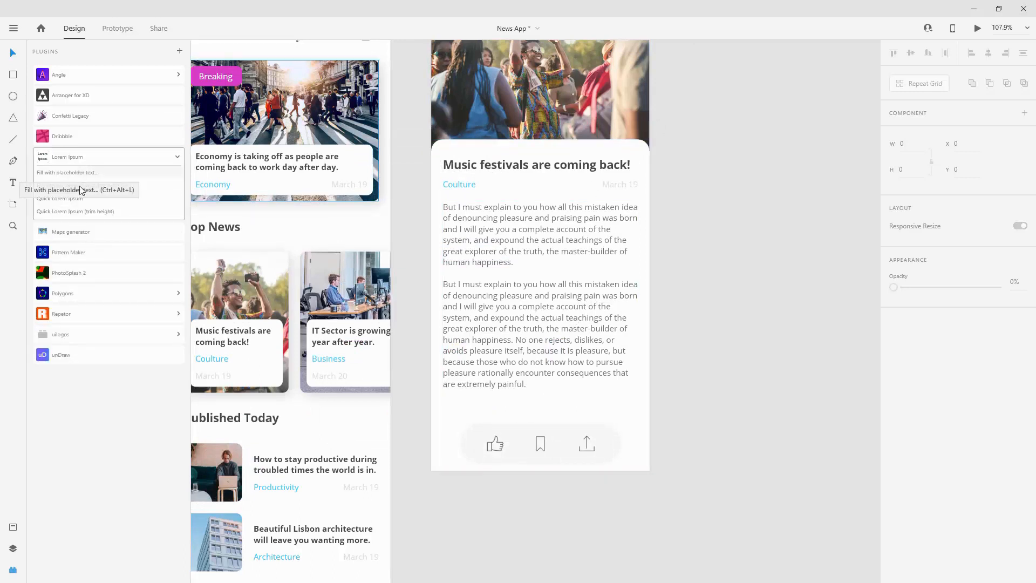
click(19, 550)
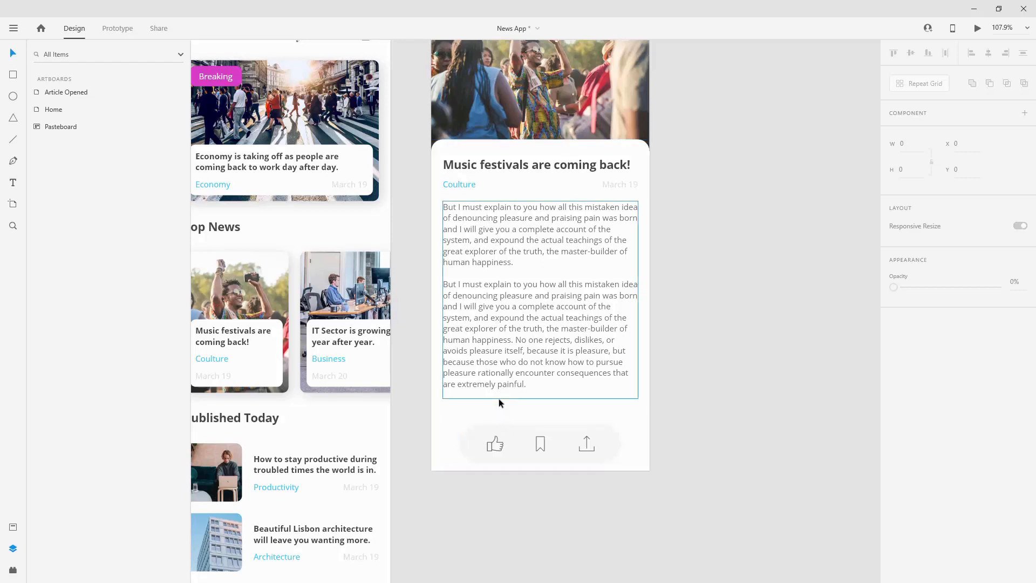
- Shorten the article body text box to a height of 324 px
click(523, 374)
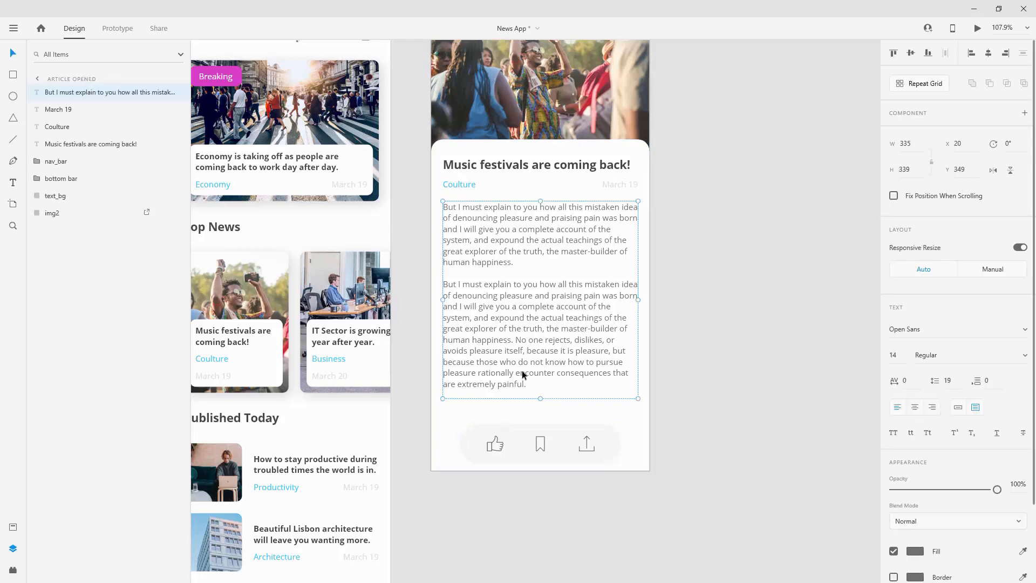
drag(543, 398, 543, 389)
click(561, 420)
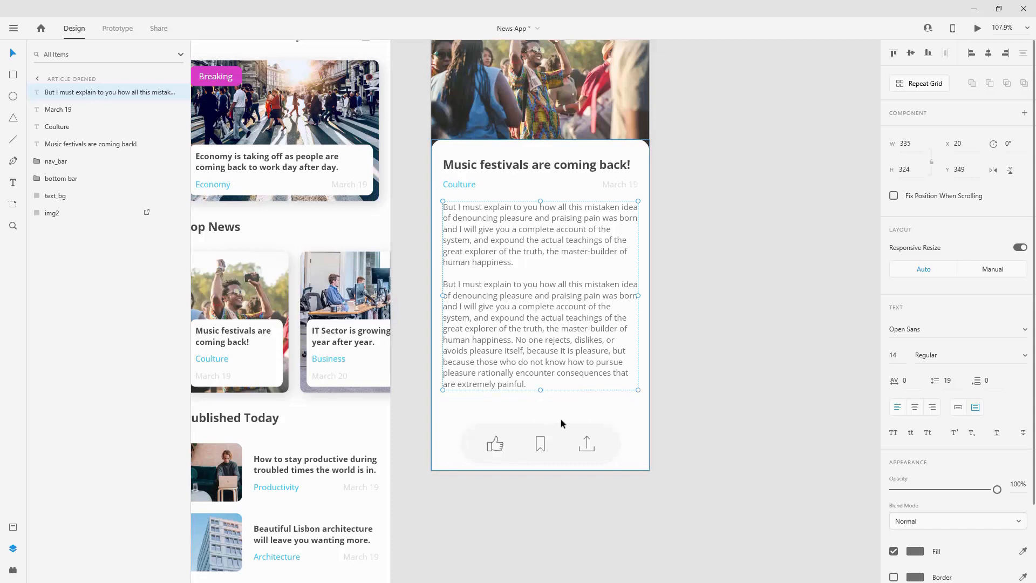
key(ctrl+0)
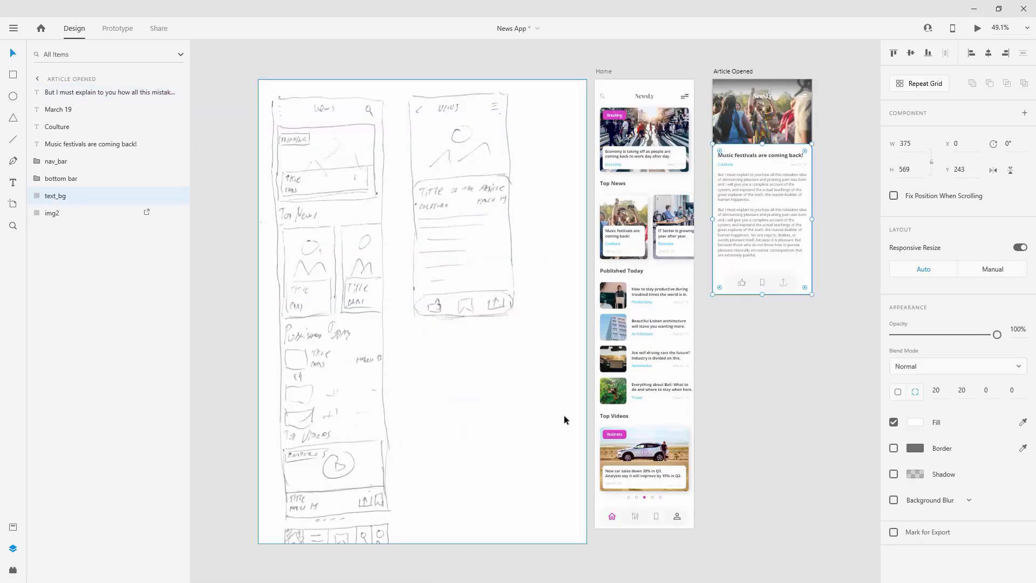
click(743, 406)
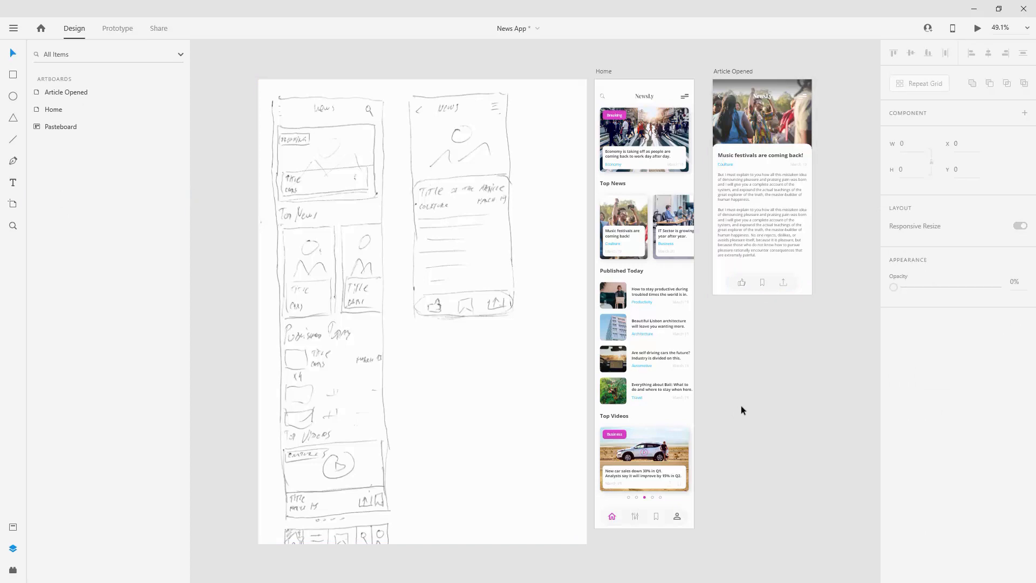
- Try a dark background on the Home artboard by setting its fill to #1E1E1E
click(603, 72)
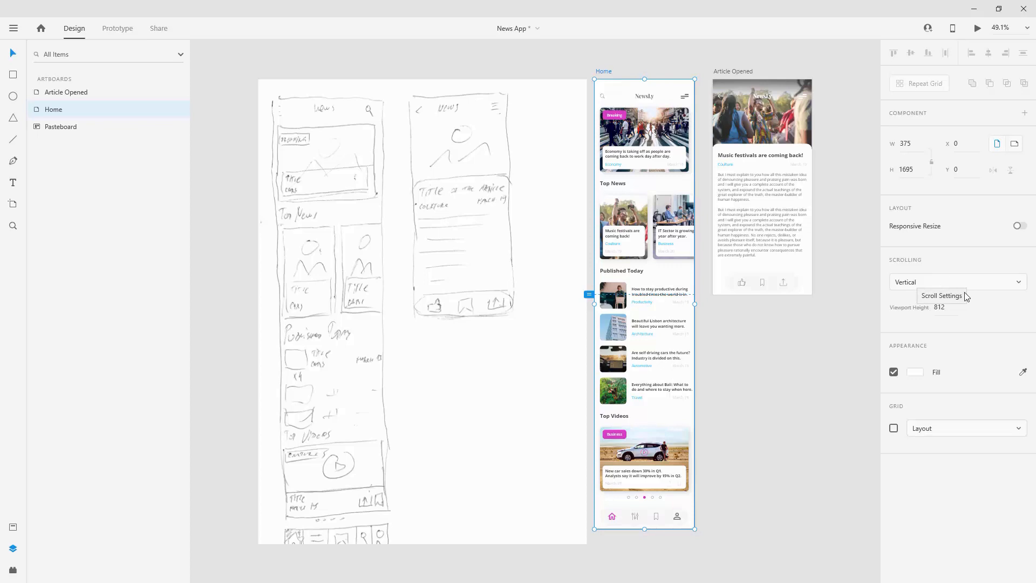
click(922, 377)
drag(807, 348, 737, 391)
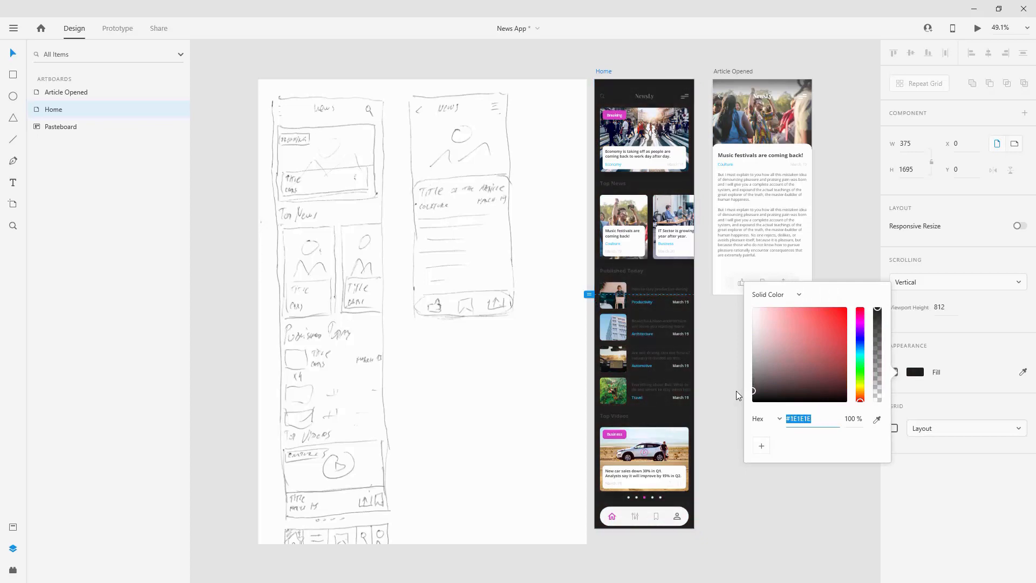
- Try white #FFFFFF for the Top News, Published Today and Top Videos headings on the Home artboard
click(637, 274)
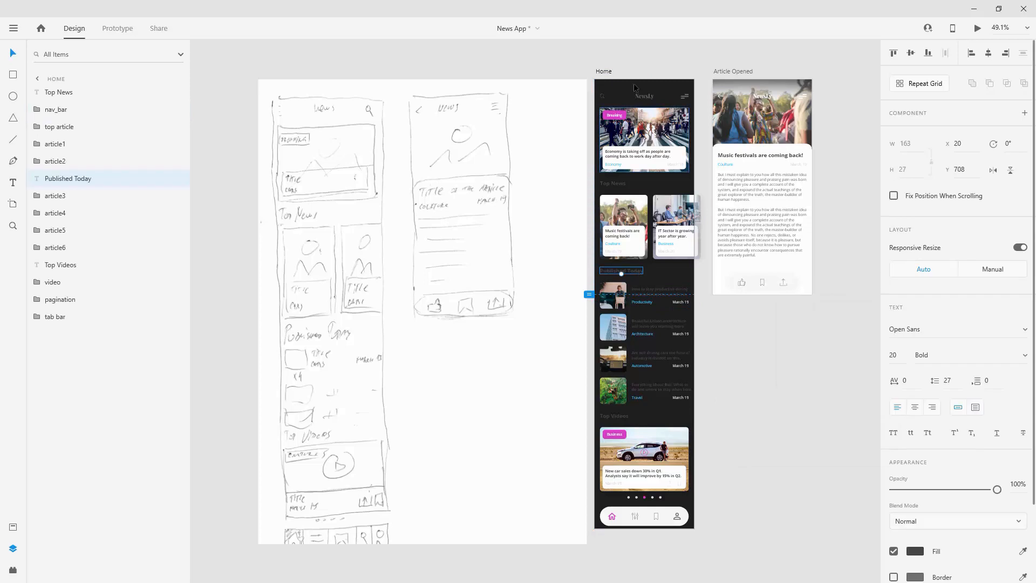
click(612, 418)
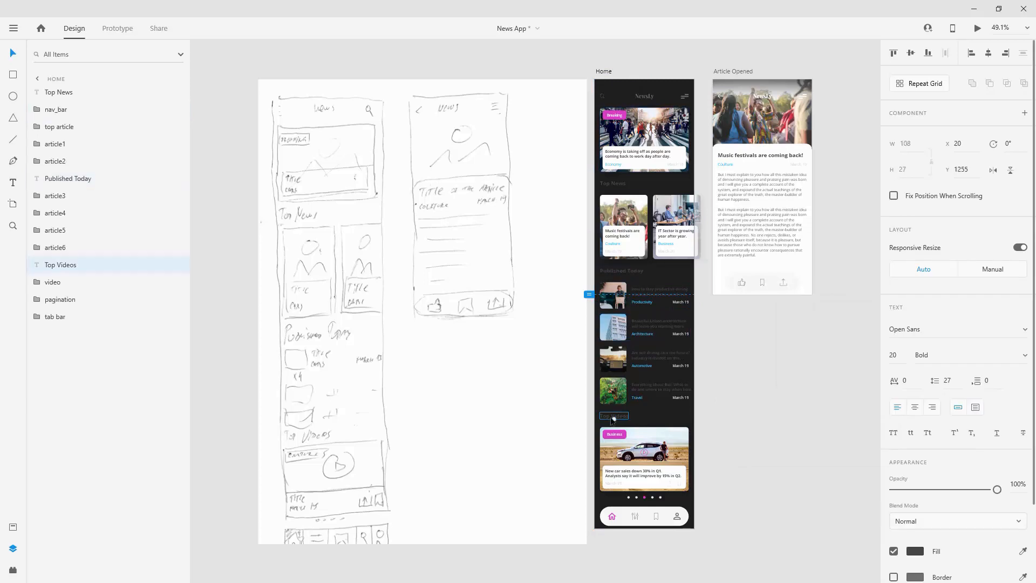
shift+click(624, 274)
shift+click(613, 183)
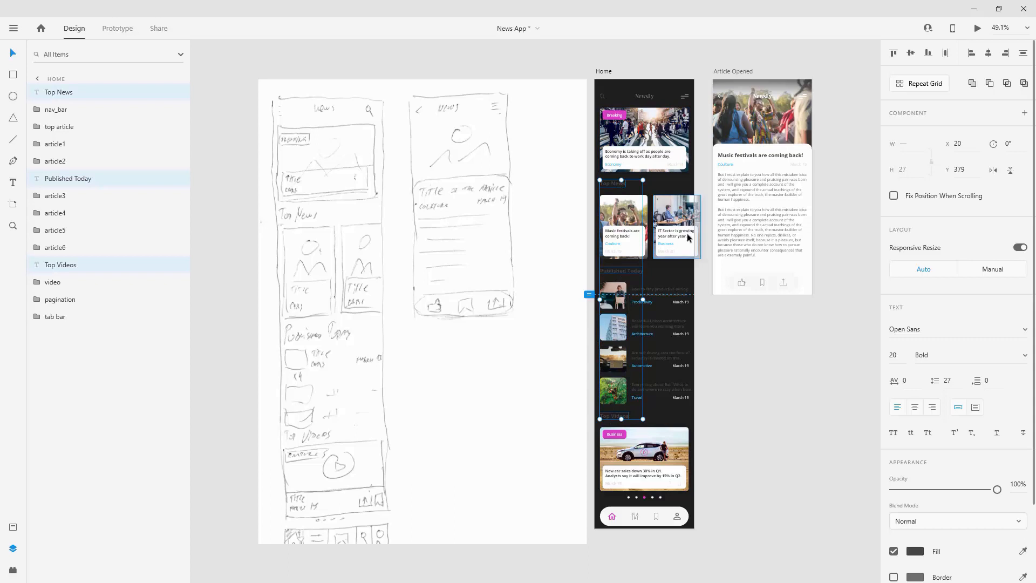
click(916, 551)
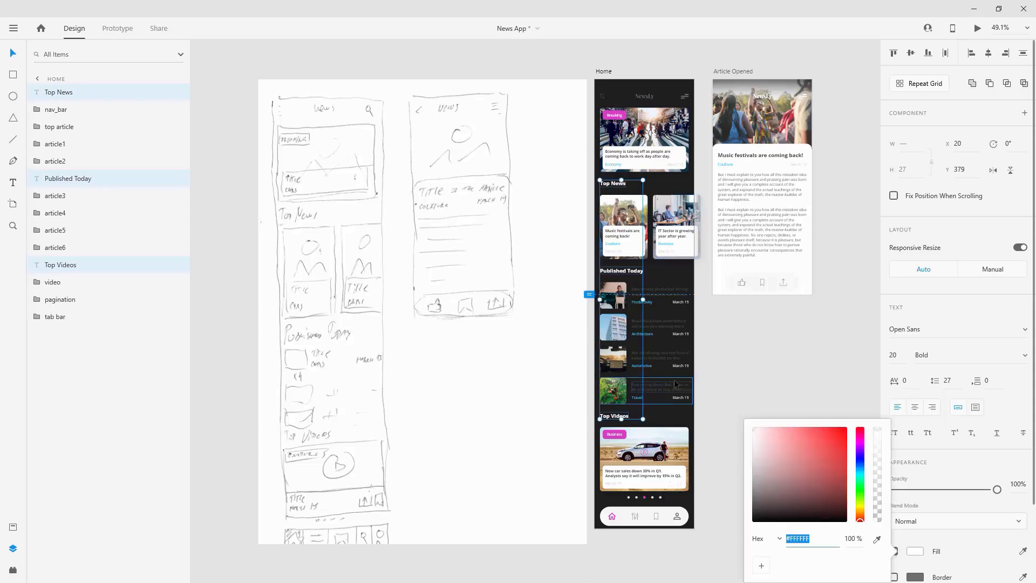
click(711, 336)
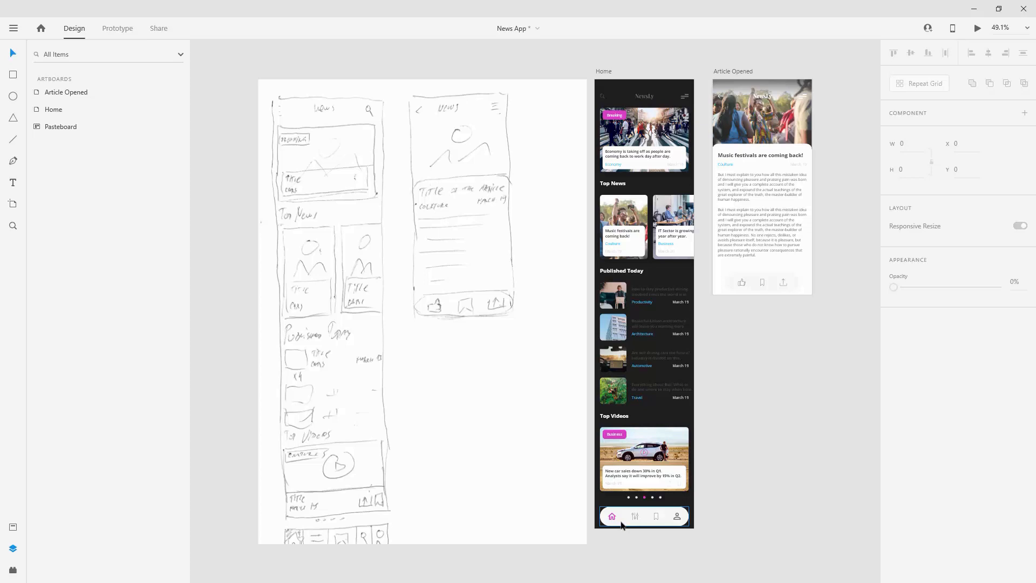
- Undo the white heading color and the dark background fill on the Home artboard
key(ctrl+z)
key(ctrl+z)
key(ctrl+z)
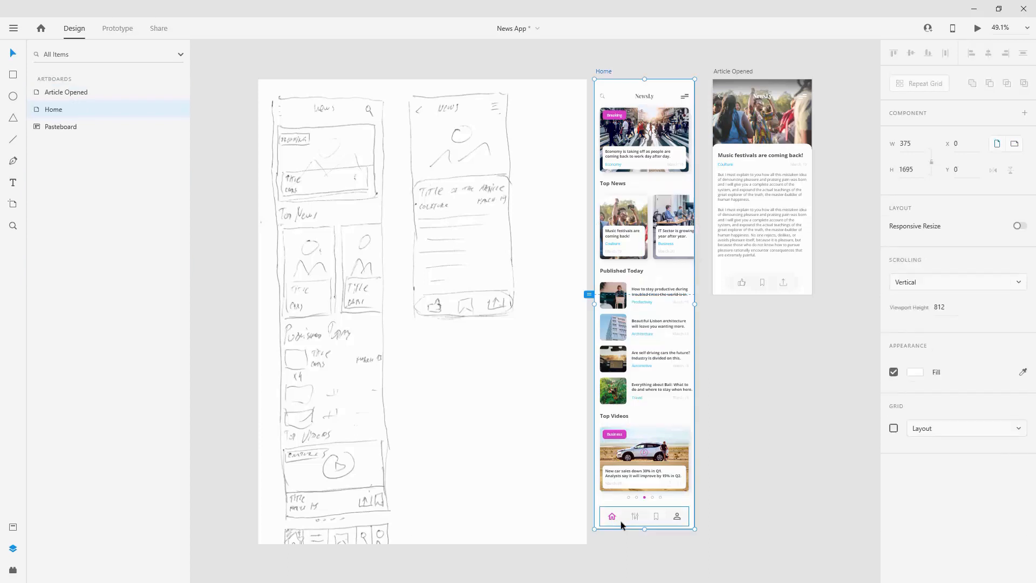
click(706, 454)
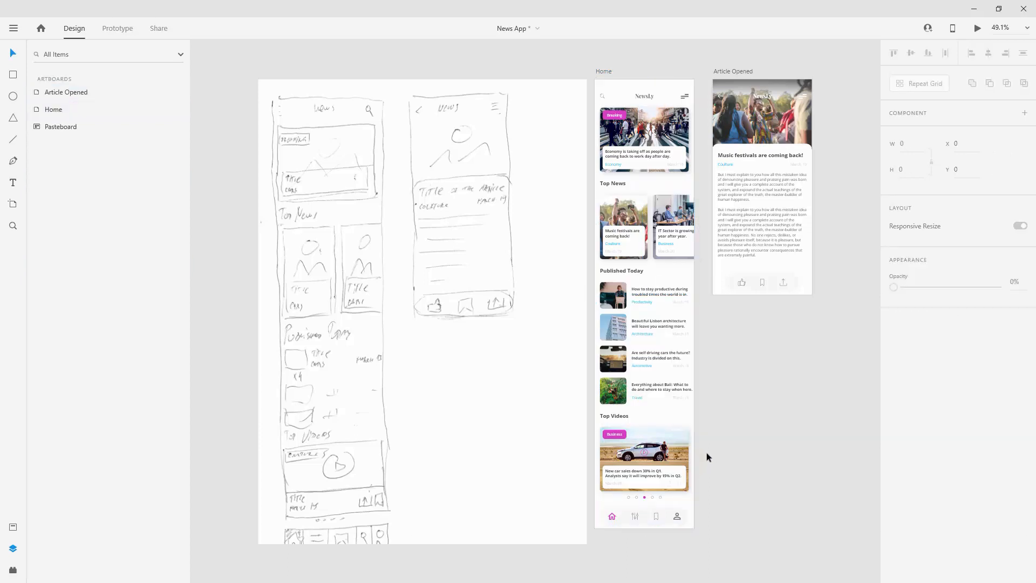